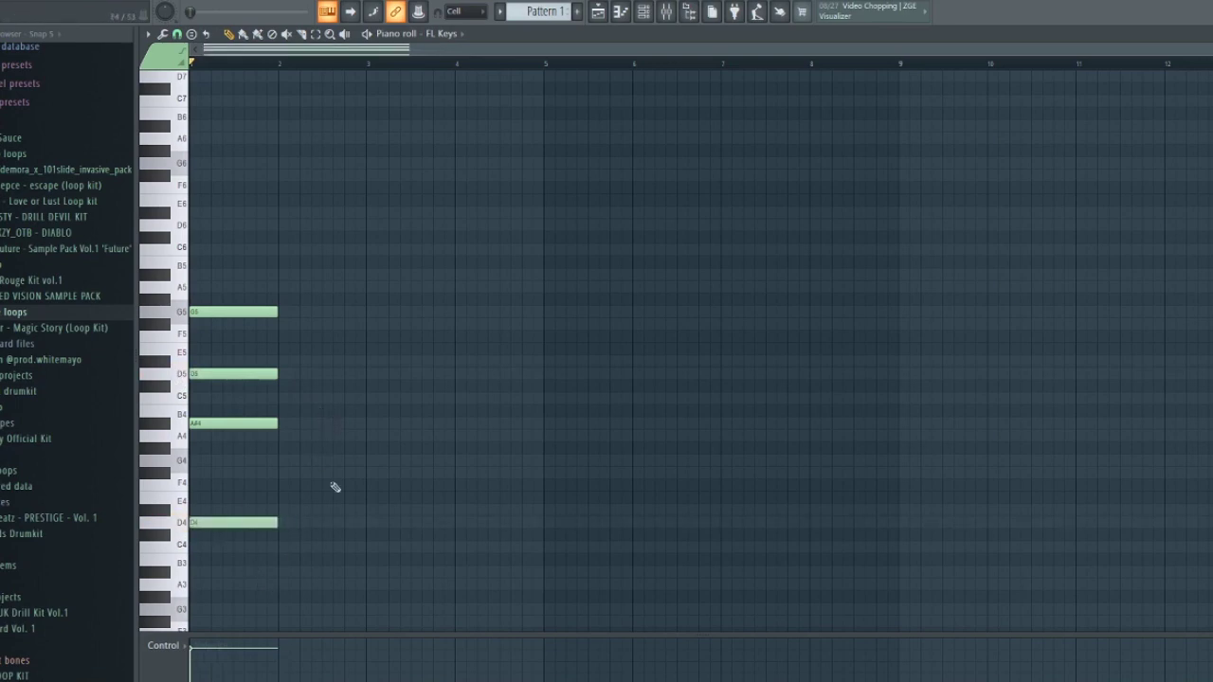
Step: Add a G3 bass note under the first chord and lengthen the whole chord to two bars
left_click(207, 611)
left_click_drag(308, 287, 271, 563)
key("space")
left_click_drag(363, 527, 551, 429)
key("space")
Step: Try out bass notes at bar 3 and place two-bar D#3 and D#4 notes there
left_click(567, 541)
right_click(566, 541)
key("space")
left_click(556, 554)
right_click(558, 554)
key("space")
left_click(558, 577)
key("space")
left_click(573, 504)
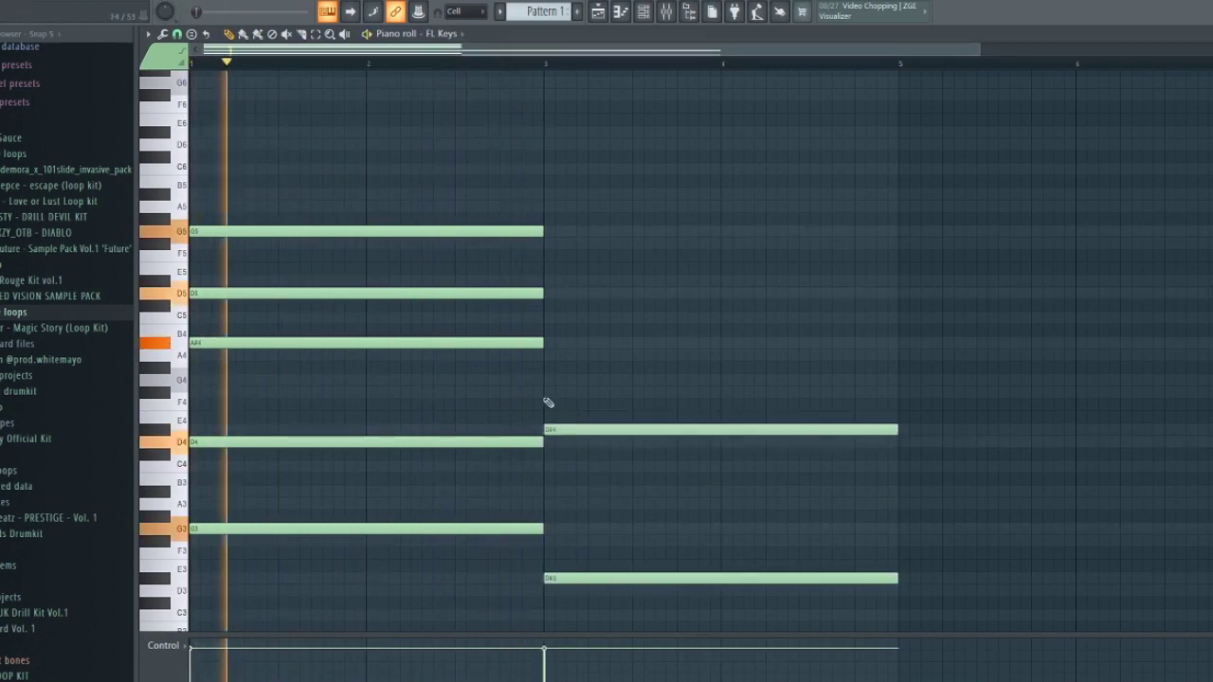
Step: Add an A4 note to the bar 3 chord and transpose that chord up two semitones
left_click(552, 355)
left_click_drag(563, 336, 566, 592)
key("shift+Up")
key("shift+Up")
right_click(559, 367, "ctrl")
right_click(541, 370, "ctrl")
key("space")
Step: Lower the top note of the bar 3 chord to A4 and add D5 above it
left_click(480, 276, "ctrl")
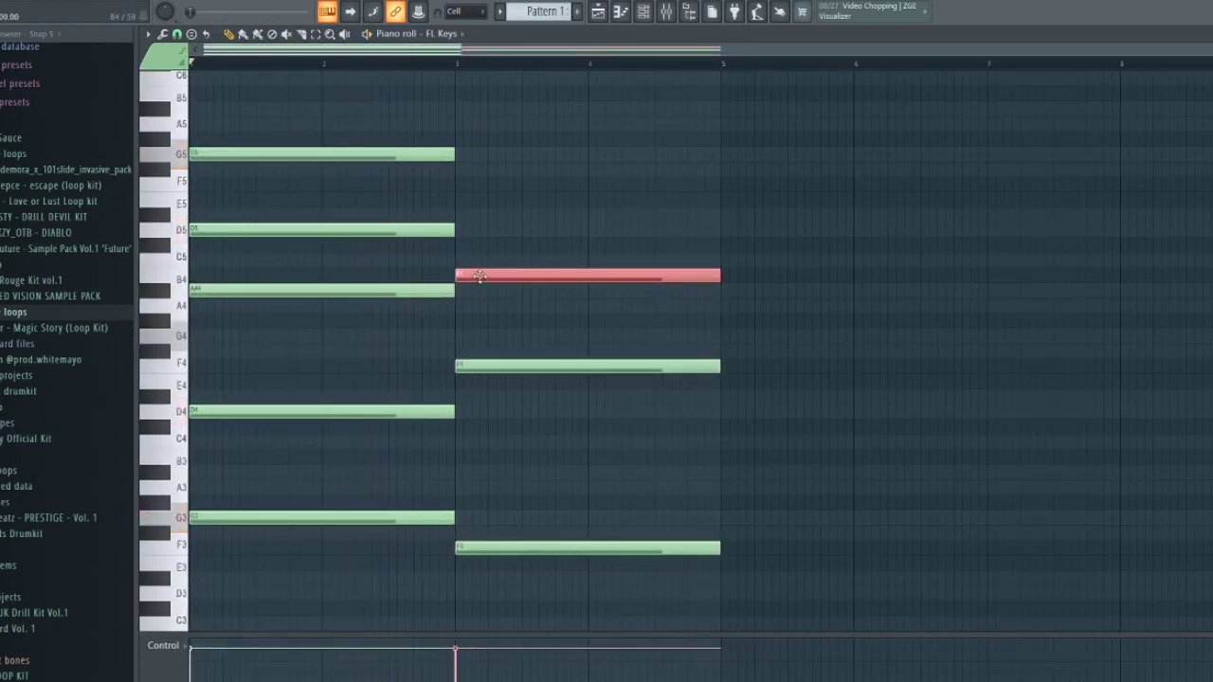
left_click_drag(479, 275, 465, 304)
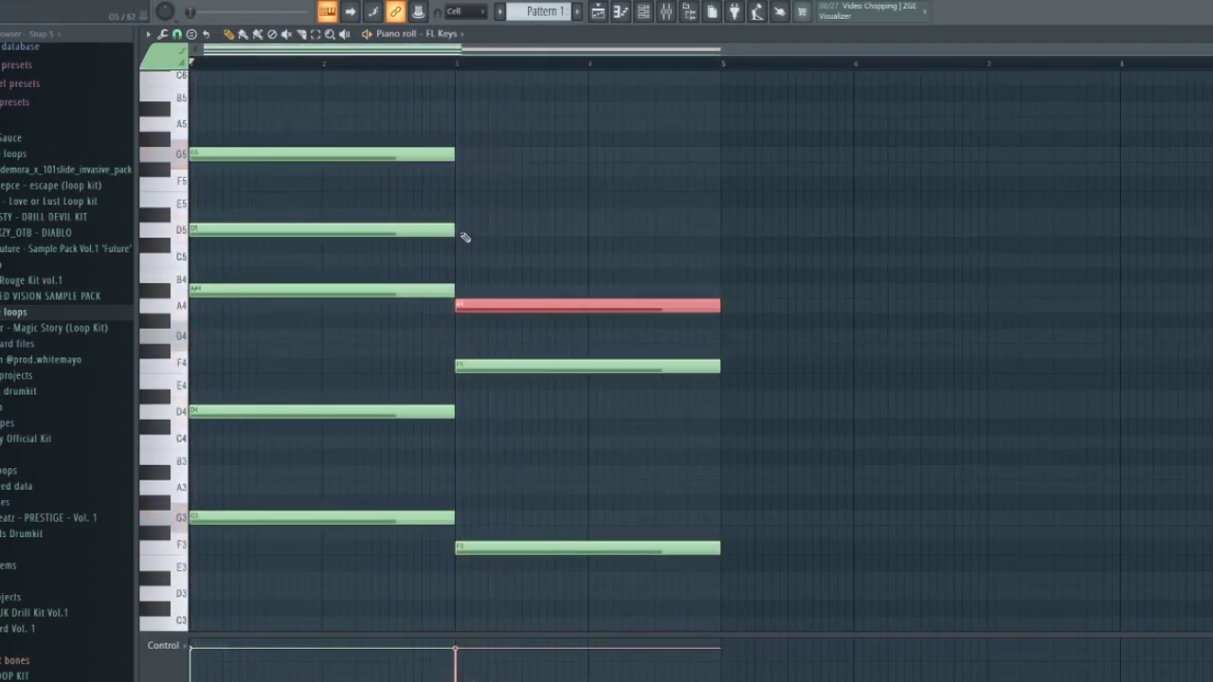
left_click(465, 232)
Step: Shorten the bar 3 chord to one bar and place a one-bar D#3 root at bar 4
left_click_drag(600, 211, 625, 569)
left_click_drag(717, 368, 602, 381)
left_click(599, 578)
key("space")
key("space")
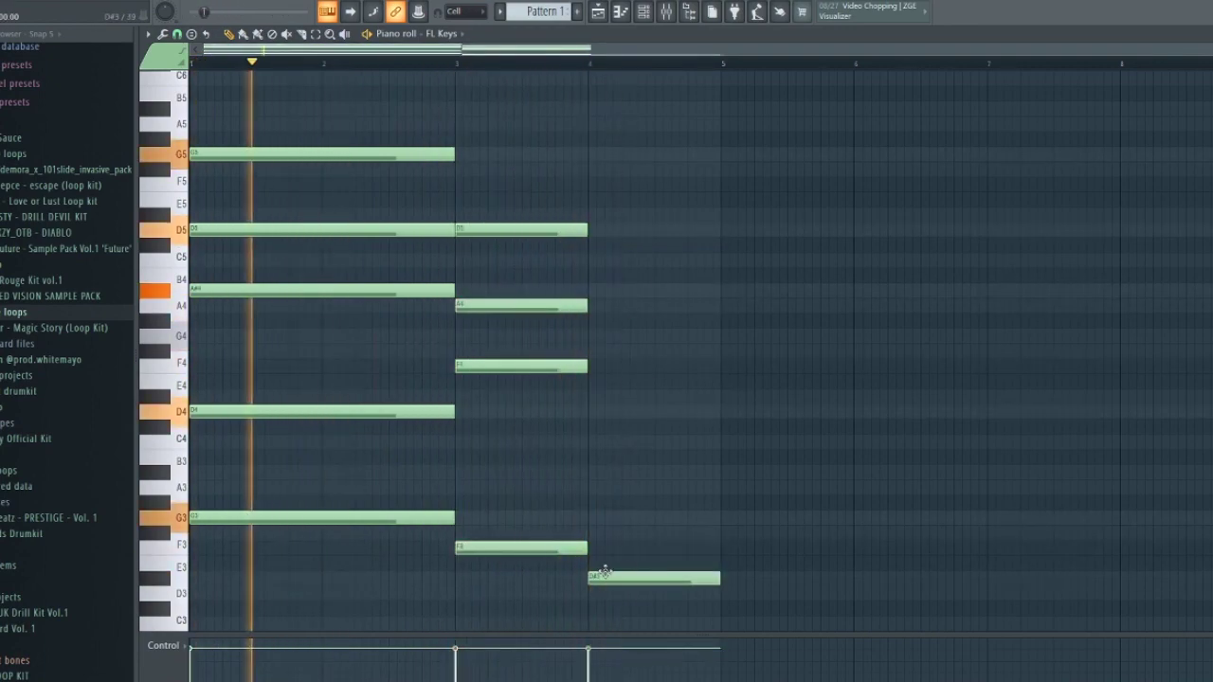
Step: Build the bar 4 chord above D#3 with D#4, G4 and C5, and play it back
scroll(601, 493, "down", 2)
left_click(613, 323)
key("space")
key("space")
left_click_drag(614, 323, 614, 307)
left_click_drag(595, 261, 595, 246)
left_click(584, 168)
key("space")
left_click(474, 63)
key("space")
Step: Move the D#3 chord to bar 5 and lengthen both it and the bar 3 chord to two bars
left_click_drag(616, 171, 653, 521)
left_click_drag(644, 487, 769, 487)
left_click_drag(546, 135, 568, 483)
left_click_drag(585, 457, 710, 457)
left_click_drag(706, 154, 685, 540)
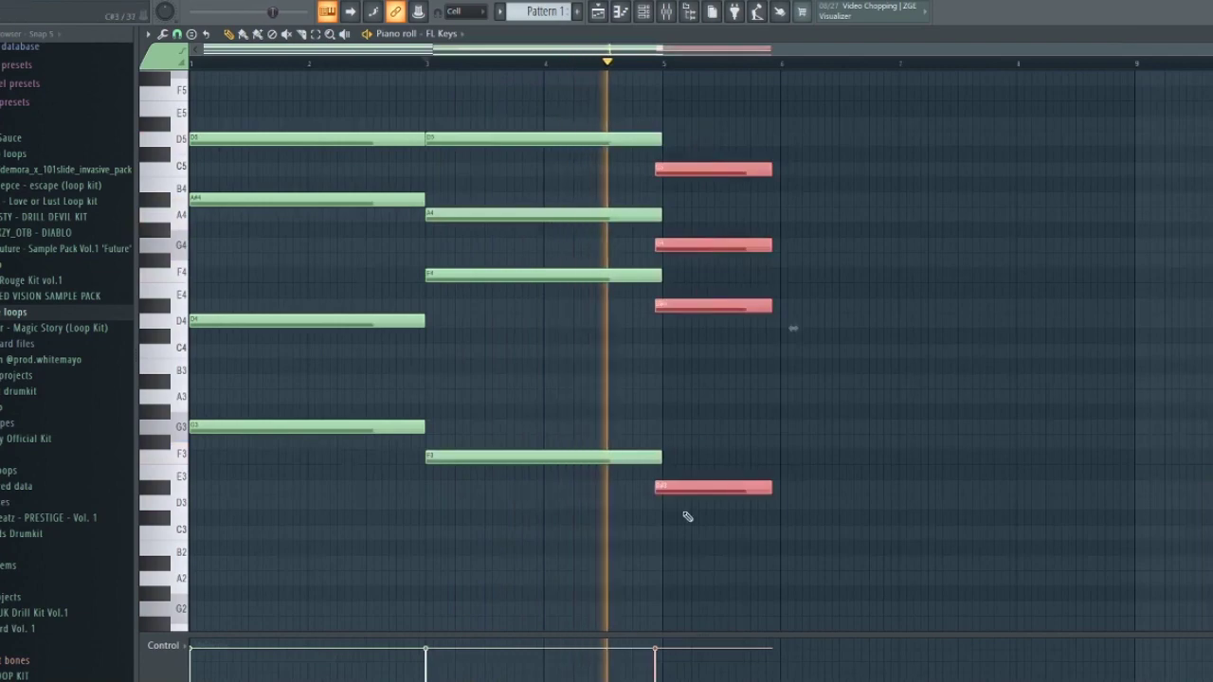
left_click_drag(692, 487, 699, 487)
left_click_drag(775, 489, 901, 499)
Step: Build a two-bar chord of D3, D4, F4 and A4 at bar 7, auditioning the notes
key("space")
left_click(907, 504)
key("space")
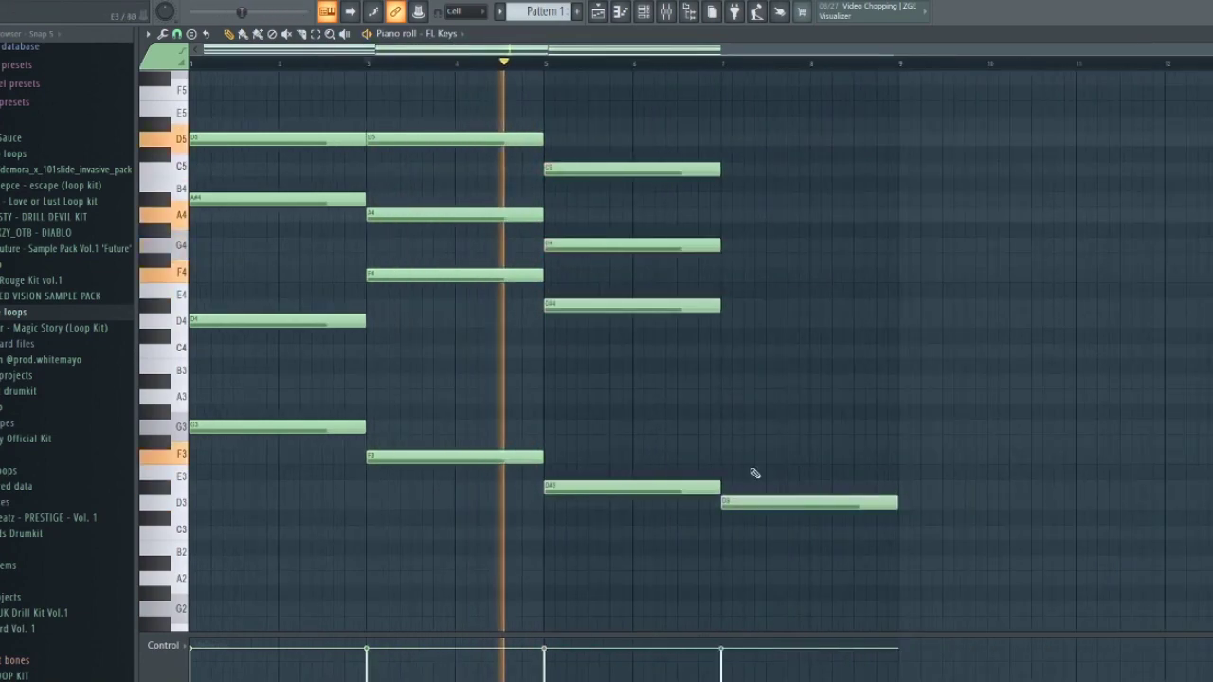
left_click_drag(730, 349, 729, 321)
left_click(728, 260)
left_click(730, 215)
key("space")
left_click(820, 199)
right_click(819, 199)
key("space")
left_click_drag(749, 261, 748, 275)
mouse_move(755, 322)
left_mouse_down()
mouse_move(755, 353)
mouse_move(755, 324)
left_mouse_up()
Step: Try shortening the bar 7 chord to one bar and placing a one-bar C3 root at bar 8
left_click(815, 259)
left_click(816, 533)
left_click_drag(748, 155, 772, 527)
left_click_drag(893, 321, 806, 332)
left_click_drag(978, 533, 833, 528)
key("space")
Step: Try filling the bar 8 chord with C4 and D#4, and transpose the progression up an octave
left_click(836, 396)
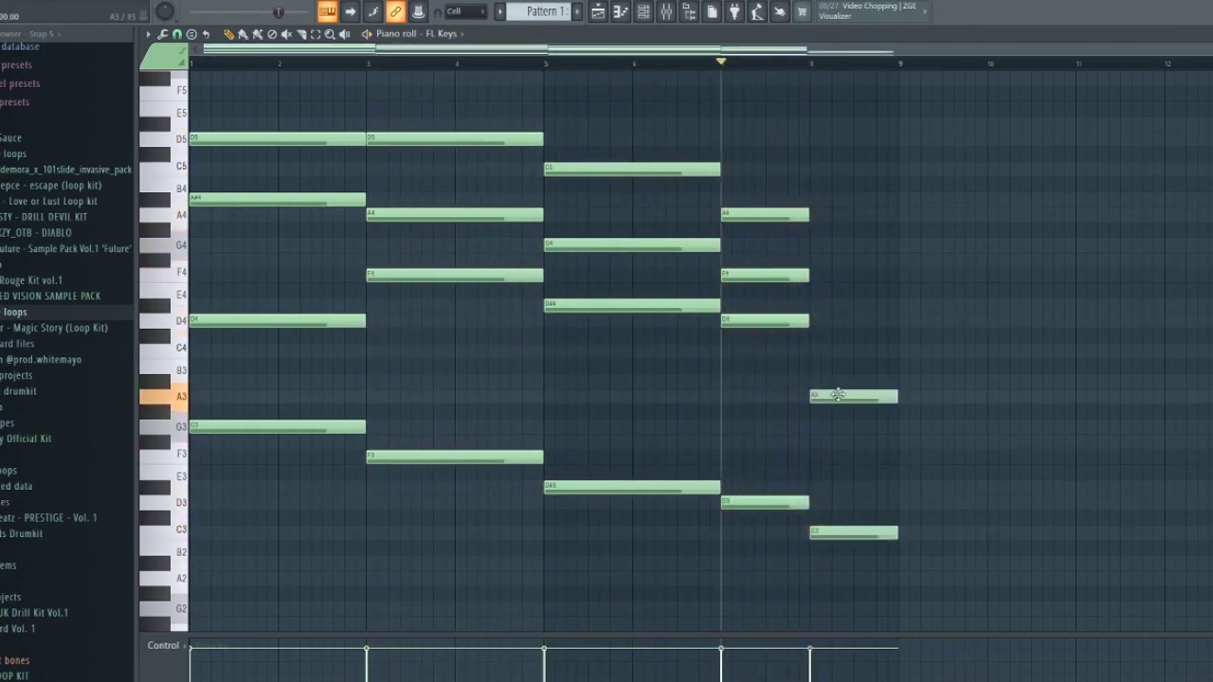
left_click_drag(836, 396, 834, 352)
left_click(827, 260)
left_click(826, 230)
left_click_drag(826, 233, 830, 305)
key("ctrl+Up")
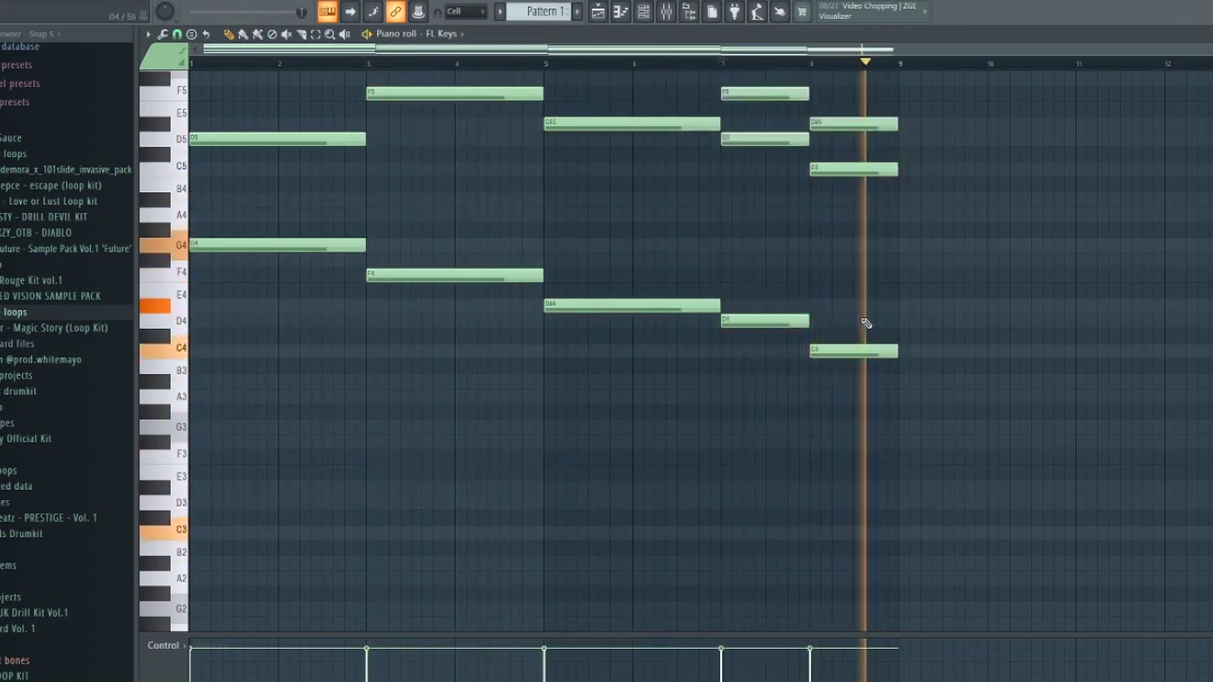
Step: Remove the bar 8 chord, restore the bar 7 chord to two bars, and play the progression
scroll(864, 325, "up", 4)
key("space")
right_click(843, 352)
right_click(834, 393)
right_click(834, 574)
left_click_drag(744, 228, 817, 532)
key("ctrl+alt+z")
key("space")
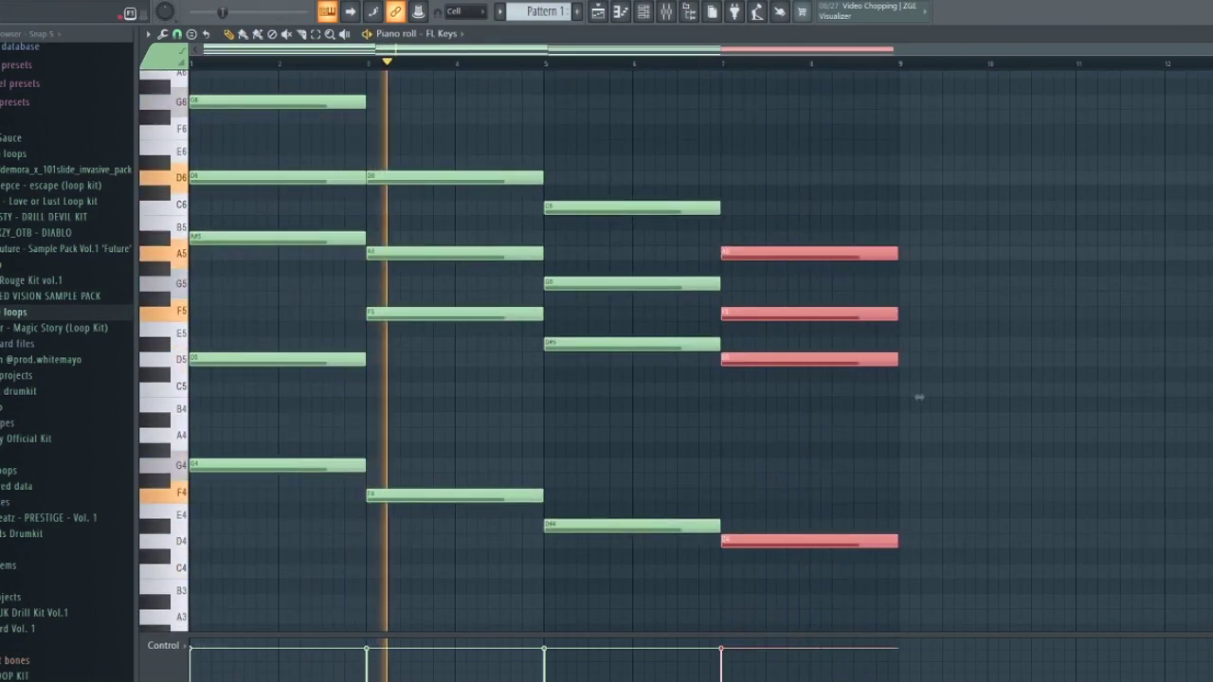
key("space")
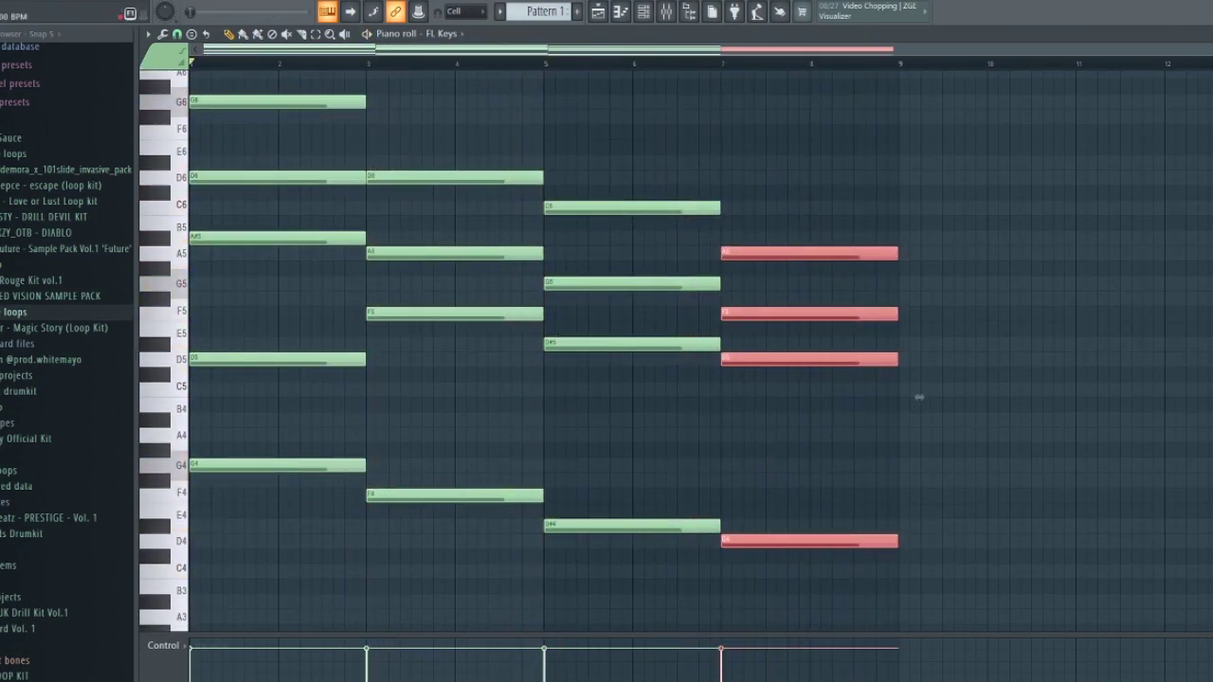
Step: Transpose all the chords back down an octave and play the progression
key("space")
key("ctrl+d")
key("ctrl+Down")
scroll(392, 290, "down", 5)
key("space")
key("space")
key("space")
left_click_drag(345, 531, 185, 108)
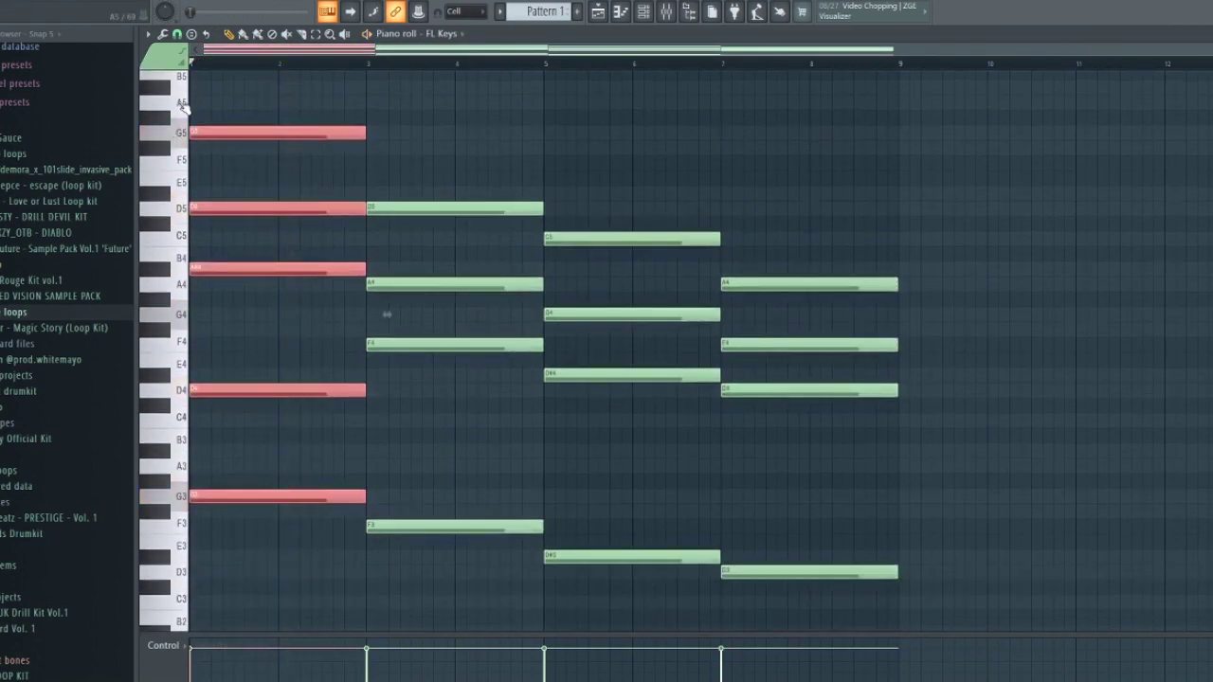
scroll(245, 191, "up", 8)
scroll(244, 190, "up", 1)
left_click(261, 224)
right_click(260, 223)
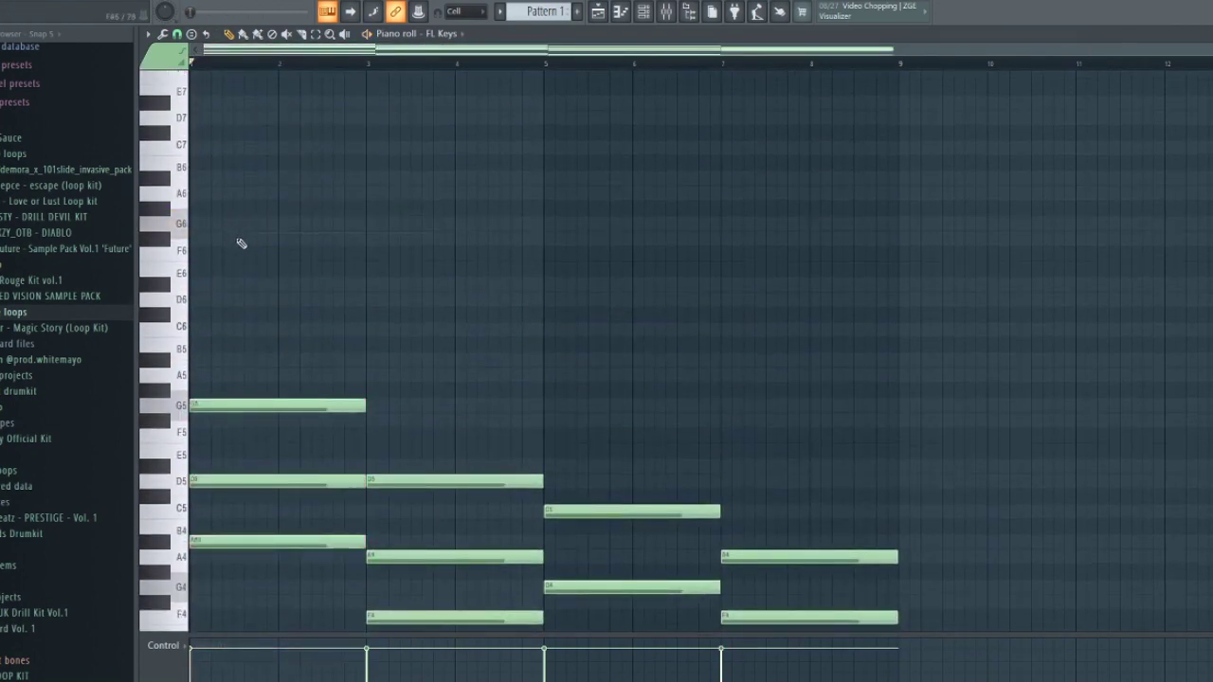
scroll(210, 258, "up", 3)
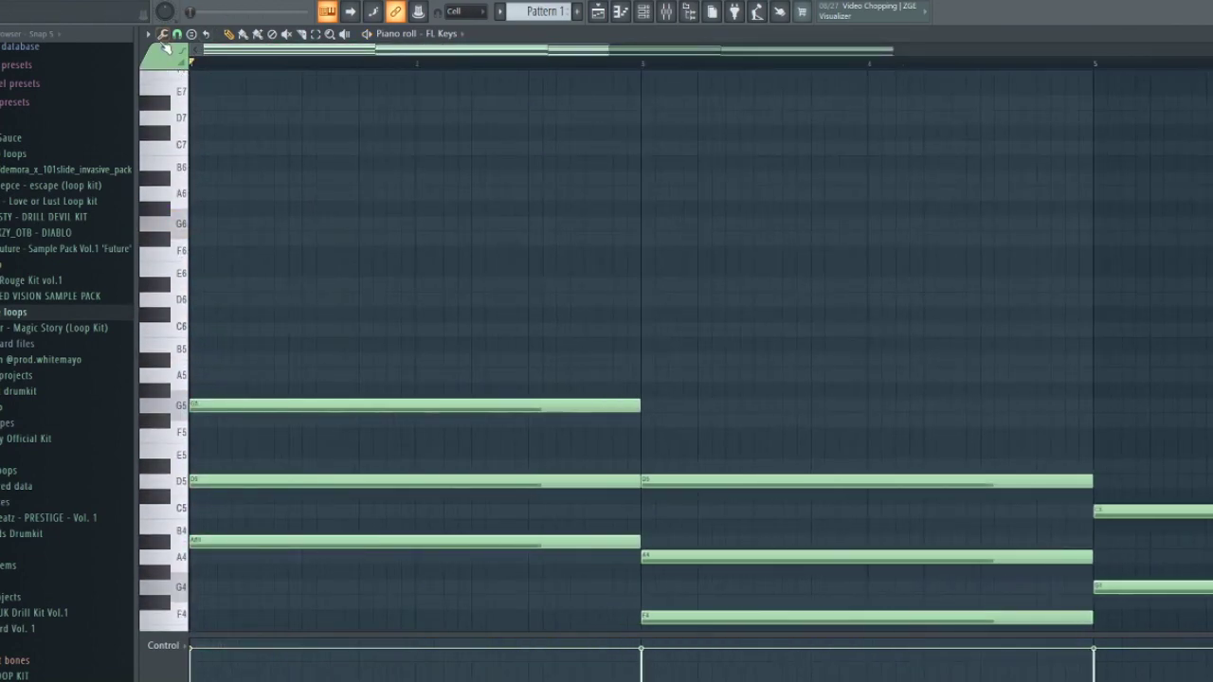
Step: Set the piano roll snap to 1/2 step and place a half-step F6 note at the start of bar 1
left_click(176, 35)
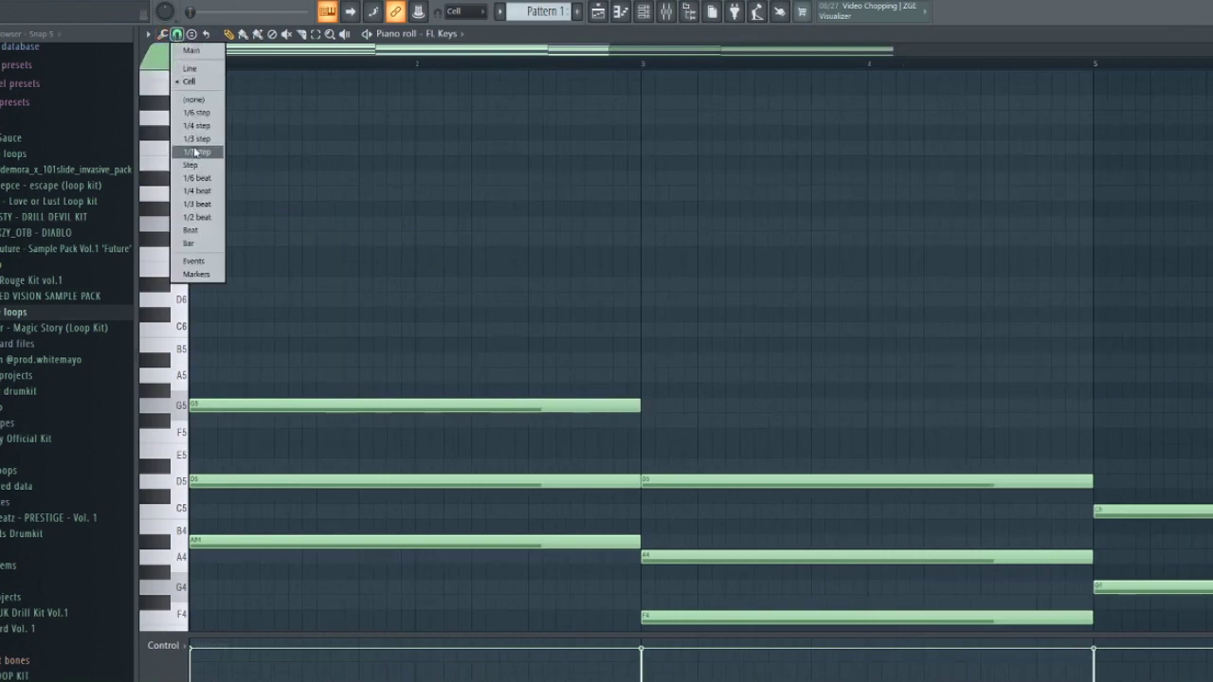
left_click(196, 151)
left_click(194, 270)
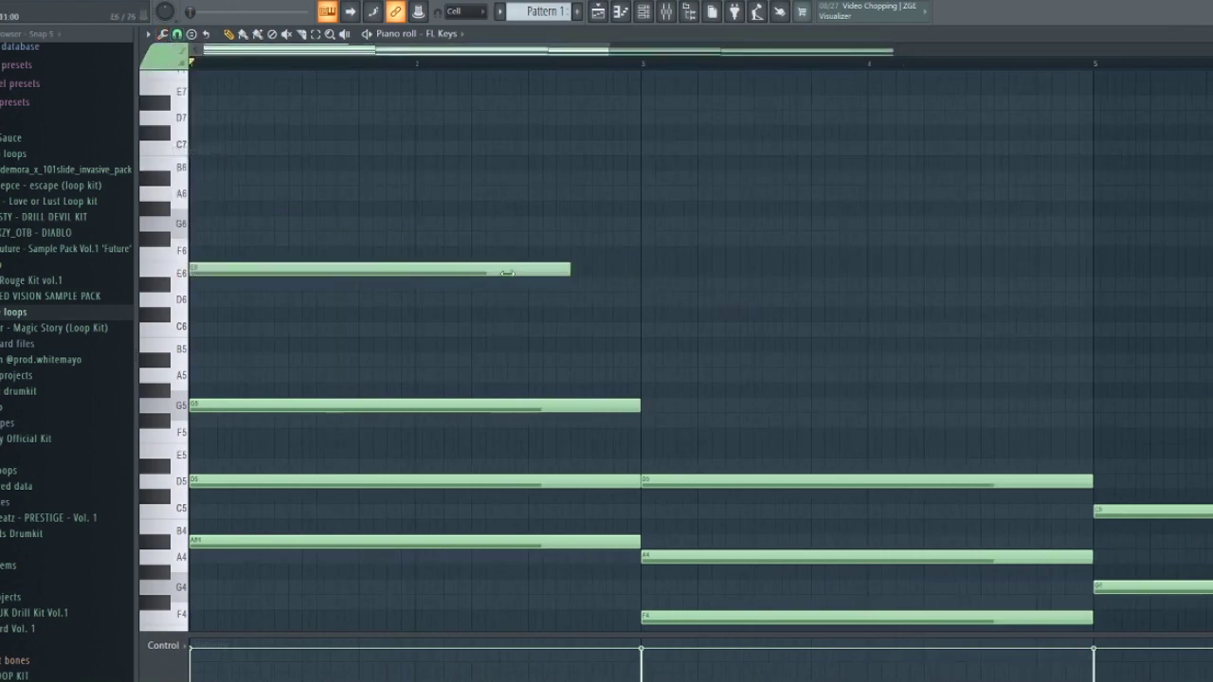
left_click_drag(507, 272, 188, 286)
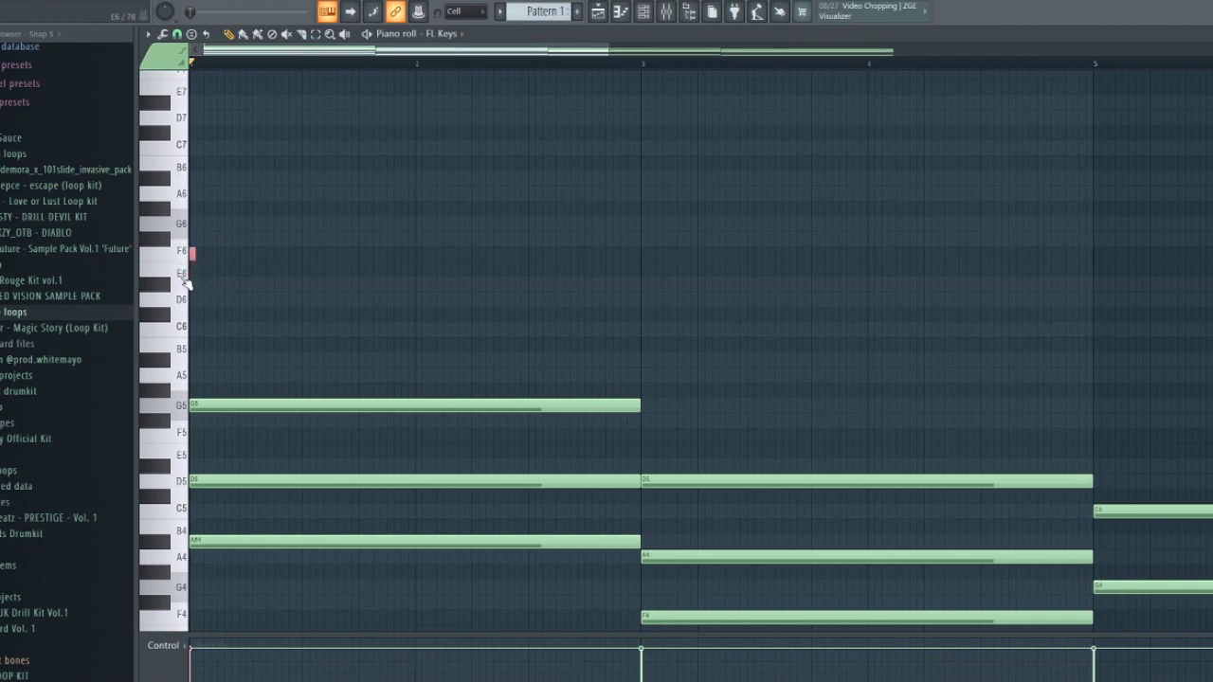
scroll(207, 242, "up", 3)
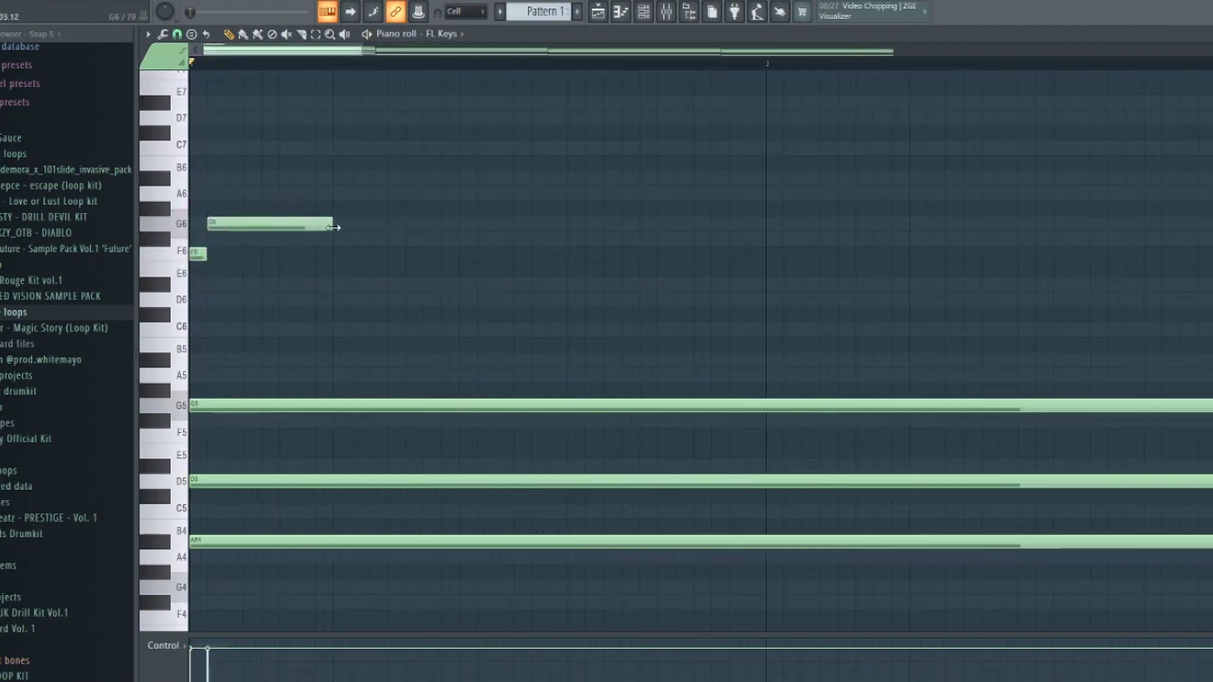
Step: Continue the bar 1 melody with successive G6, F6 and D6 notes up to bar 2
left_click_drag(355, 228, 477, 228)
key("space")
left_click(408, 254)
left_click(598, 284)
left_click_drag(416, 254, 343, 253)
left_click_drag(676, 284, 676, 299)
scroll(677, 299, "down", 2)
key("space")
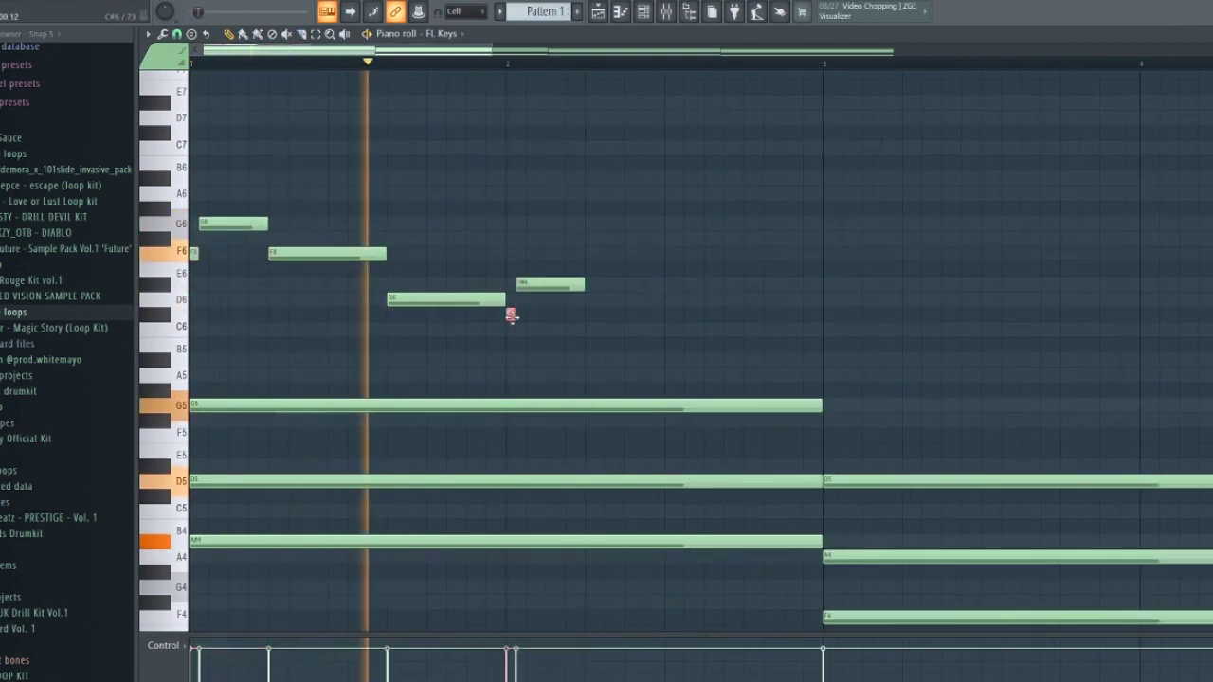
Step: Start the bar 2 melody with a short C6, then D6, C6 and A#5 notes
left_click_drag(511, 316, 512, 329)
left_click_drag(549, 284, 550, 299)
left_click(568, 330)
left_click(632, 360)
left_click_drag(654, 360, 662, 329)
scroll(668, 358, "up", 1)
right_click(670, 330)
left_click_drag(730, 360, 650, 360)
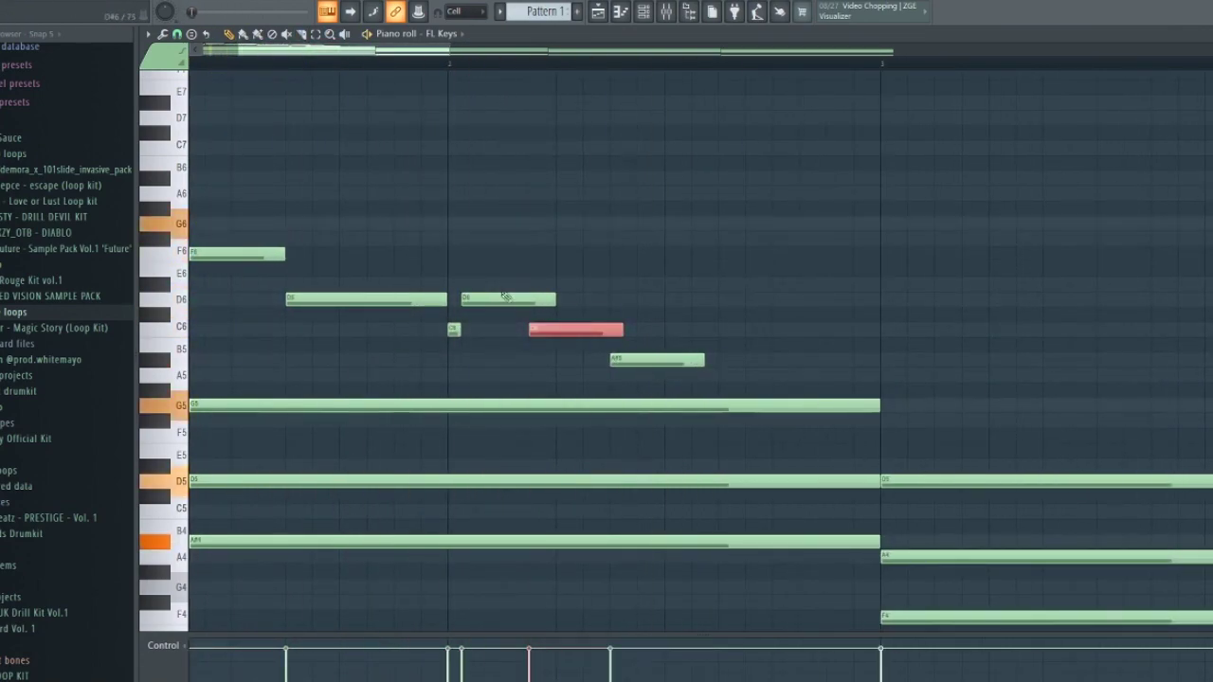
Step: Add another C6 and A#5 in bar 2 and transpose the melody up an octave
left_click(704, 330)
left_click(773, 360)
key("space")
key("ctrl+Up")
Step: Place an F6 melody note at the start of bar 3
left_click(474, 451)
scroll(493, 458, "up", 3)
left_click(545, 481)
key("space")
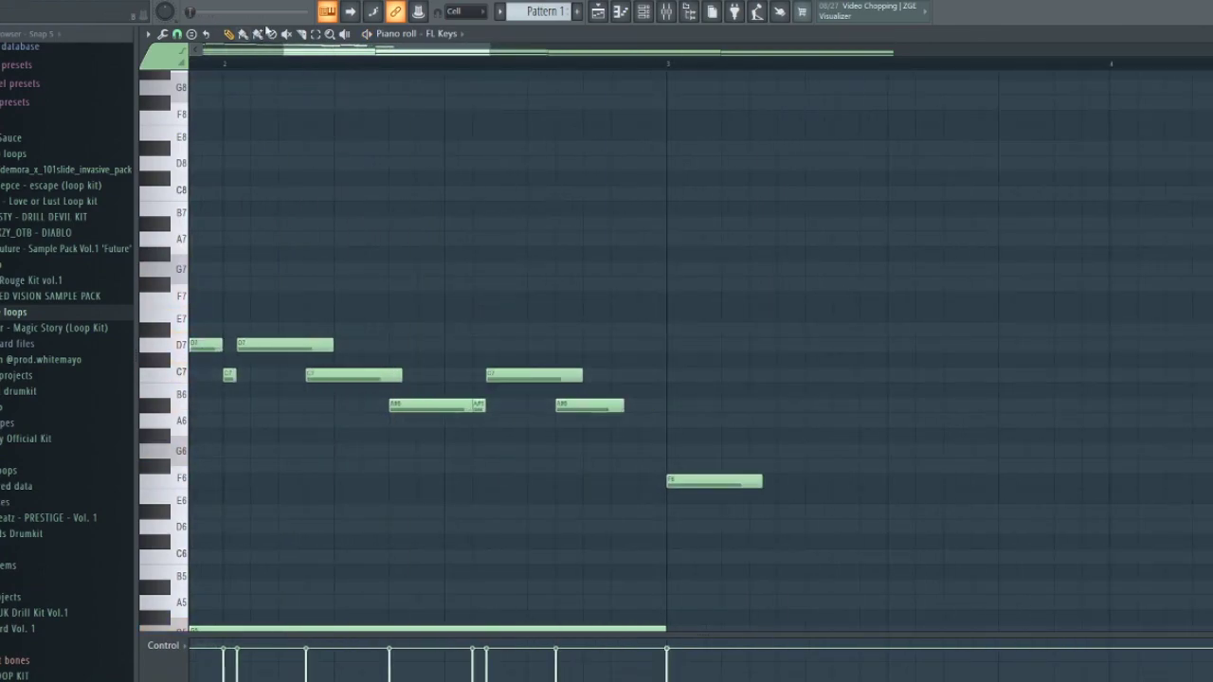
Step: Shorten the last C7 and A#6 notes of the bar 2 melody and play the result
left_click_drag(580, 375, 555, 375)
left_click_drag(622, 406, 609, 406)
key("space")
key("space")
Step: Replace the F6 melody note at bar 3 with a longer G6 note
left_click(550, 451)
right_click(615, 481)
left_click_drag(584, 451, 675, 451)
key("space")
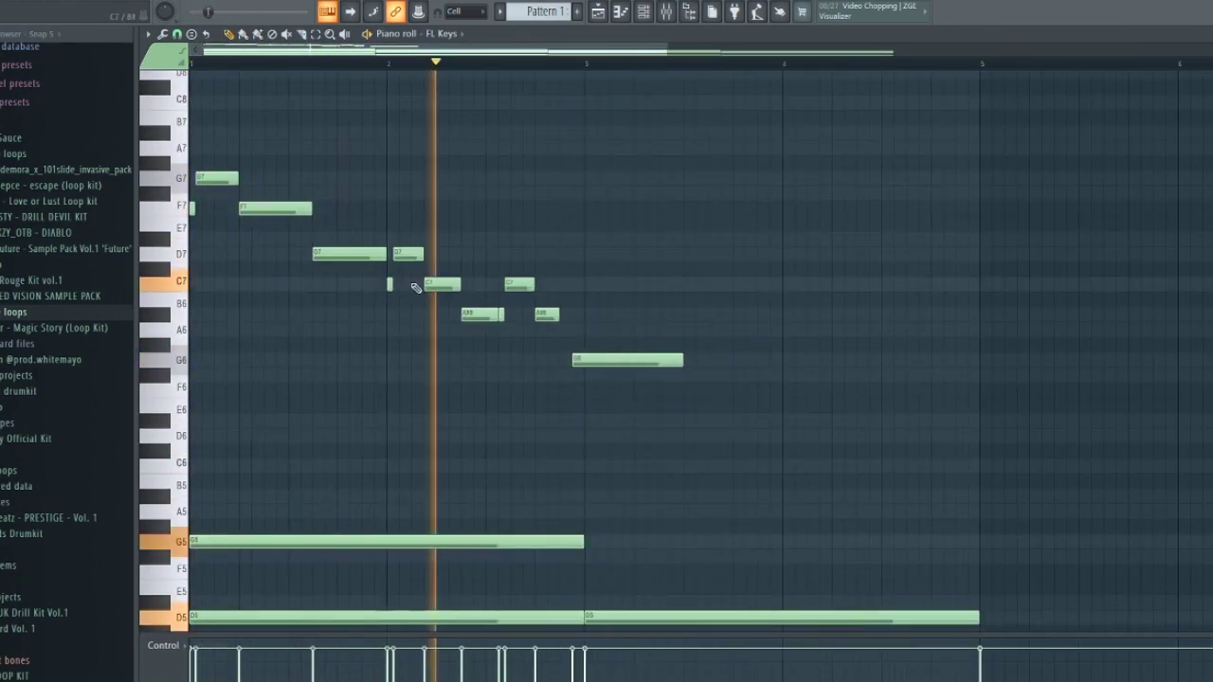
Step: Add a descending melody phrase from G to C in bar 4 and transpose it up two octaves
scroll(415, 287, "down", 3)
left_click(463, 359)
scroll(463, 359, "up", 2)
left_click(468, 389)
left_click(498, 420)
left_click(571, 374)
left_click_drag(422, 236, 606, 388)
key("ctrl+Up")
key("ctrl+Up")
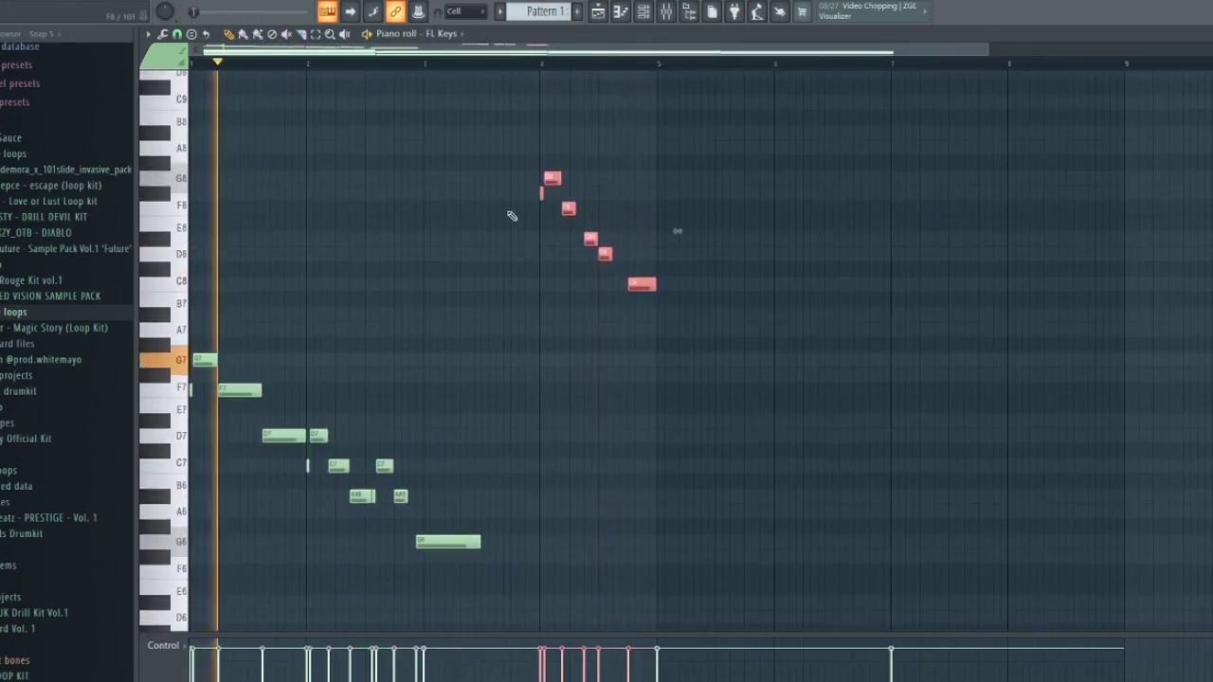
Step: Transpose the bar 4 melody phrase down one octave, lower it by two more semitones and play it back
key("ctrl+Down")
scroll(546, 284, "up", 3)
key("space")
key("shift+Down")
key("shift+Down")
Step: Rework the bar 4 phrase by deleting a note, lowering selected notes and adding closing C7 and A#6 notes
right_click(614, 451)
left_click_drag(517, 389, 629, 390)
scroll(607, 445, "up", 1)
key("shift+Down")
key("shift+Down")
key("shift+Down")
left_click(634, 465)
left_click(701, 495)
left_click_drag(755, 495, 790, 497)
scroll(650, 276, "down", 3)
Step: Continue the melody across bars 5 and 6 with C7 and A#6 notes and adjust the last note's length
left_click(490, 238)
left_click(661, 238)
left_click(748, 268)
left_click_drag(820, 269, 721, 270)
scroll(456, 102, "down", 3)
scroll(720, 284, "up", 3)
Step: Sketch a four-note descending phrase and move it up and earlier to sit in the bar 6 melody
left_click(933, 287)
left_click(933, 311)
left_click(981, 341)
left_click(1030, 356)
left_click_drag(891, 256, 1118, 379)
left_click_drag(965, 309, 833, 237)
Step: Duplicate the selected melody notes, add a rising A#6, C7, D7 run in bar 8 and play the result
scroll(944, 332, "up", 1)
key("ctrl+b")
left_click_drag(1114, 250, 944, 250)
left_click(722, 235)
left_click(763, 206)
left_click(819, 175)
left_click(679, 417)
left_click(735, 387)
left_click(792, 356)
key("space")
Step: Try adding short G4 and F4 notes near the end of the chord in bars 3 and 4
scroll(877, 401, "up", 4)
scroll(877, 401, "down", 3)
scroll(723, 425, "down", 10)
left_click_drag(522, 108, 519, 516)
left_click_drag(547, 280, 464, 280)
left_click(476, 325)
scroll(363, 482, "down", 3)
key("space")
scroll(574, 357, "up", 4)
mouse_move(521, 357)
left_mouse_down()
mouse_move(574, 357)
mouse_move(508, 357)
left_mouse_up()
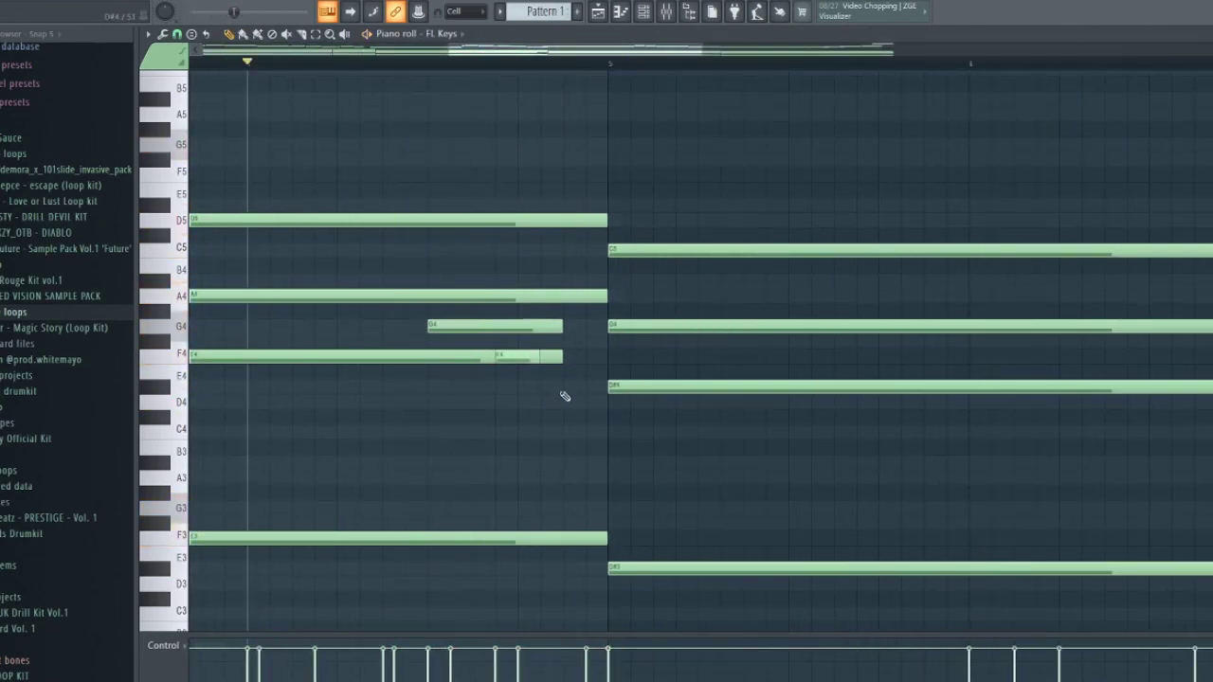
key("ctrl+alt+z")
Step: Shorten the D# chord of bars 5 and 6 and place a short repeat of it before bar 7
scroll(559, 395, "down", 4)
scroll(663, 227, "down", 2)
left_click_drag(455, 133, 458, 512)
left_click_drag(541, 237, 498, 236)
scroll(706, 458, "up", 2)
left_click_drag(528, 396, 462, 396)
left_click_drag(449, 396, 496, 396)
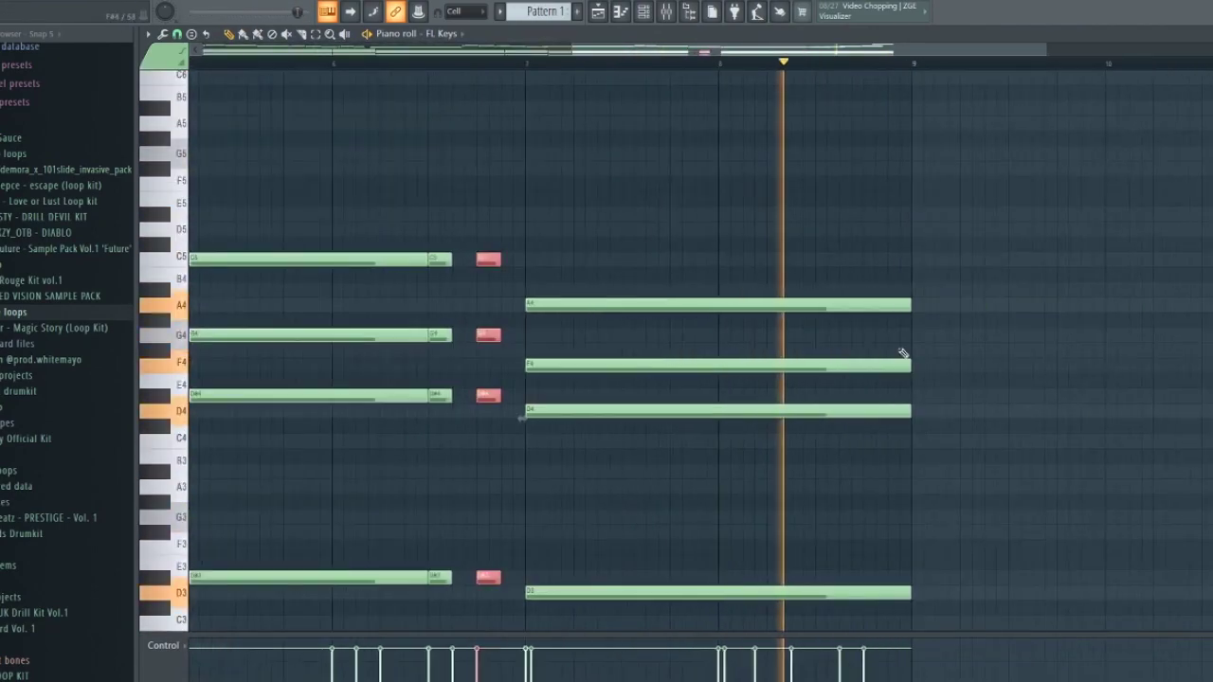
Step: Shorten the D chord of bars 7 and 8 and add a short C3, C4, D#4, G4 chord ending at bar 9
left_click_drag(906, 411, 810, 411)
left_click_drag(449, 258, 820, 278)
scroll(824, 351, "up", 2)
left_click_drag(820, 417, 821, 341)
scroll(894, 417, "up", 2)
left_click_drag(769, 512, 936, 543)
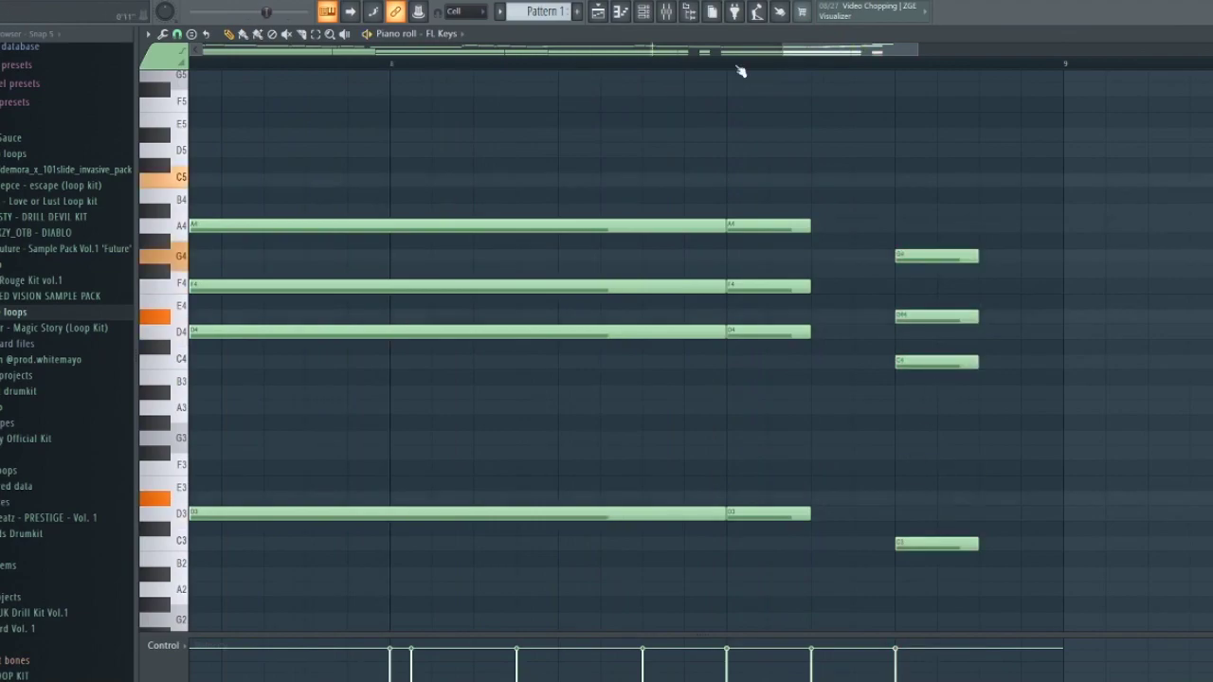
left_click_drag(706, 195, 1004, 578)
left_click_drag(976, 256, 1060, 256)
Step: Try to strum the opening chord in bars 1 and 2
scroll(1018, 511, "down", 5)
scroll(899, 522, "down", 2)
left_click_drag(204, 142, 308, 554)
key("alt+s")
left_click(725, 525)
scroll(341, 184, "up", 5)
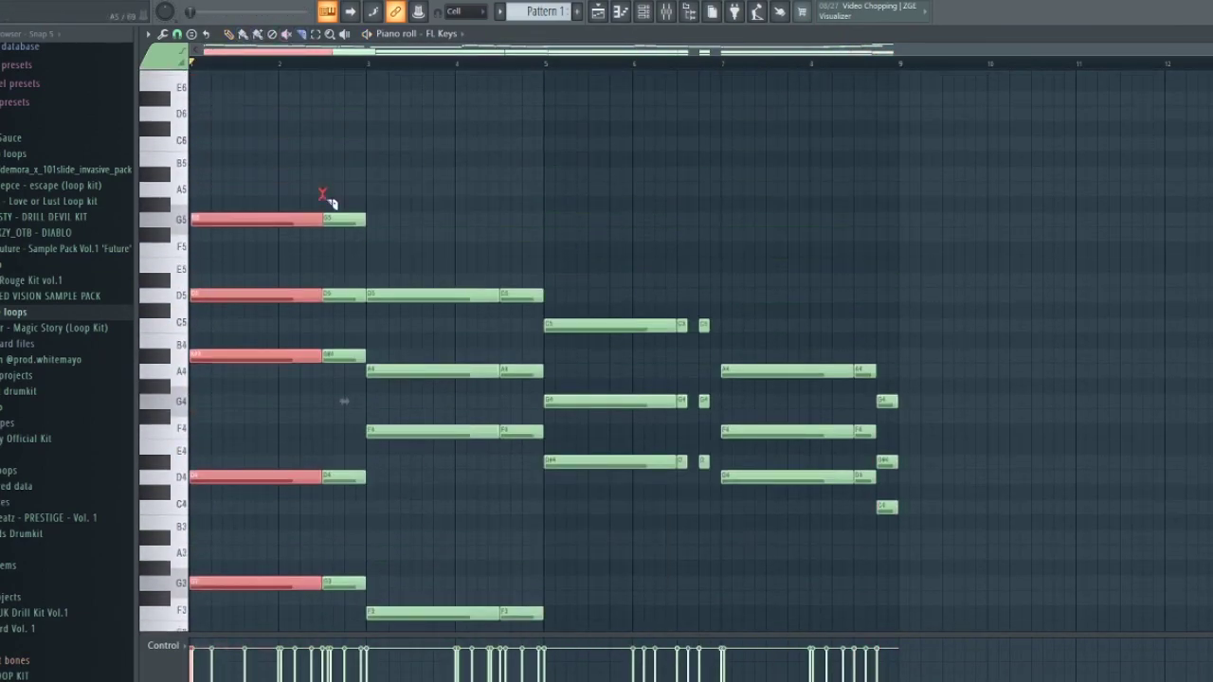
key("ctrl+alt+z")
Step: Strum the selected chord with the Strum tool and play the result
scroll(341, 284, "up", 4)
key("alt+s")
left_click(726, 525)
scroll(516, 407, "down", 4)
key("space")
key("space")
Step: Slice the D chord of bars 7 and 8 vertically at the middle of bar 8 and return to the Draw tool
left_click_drag(748, 517, 820, 175)
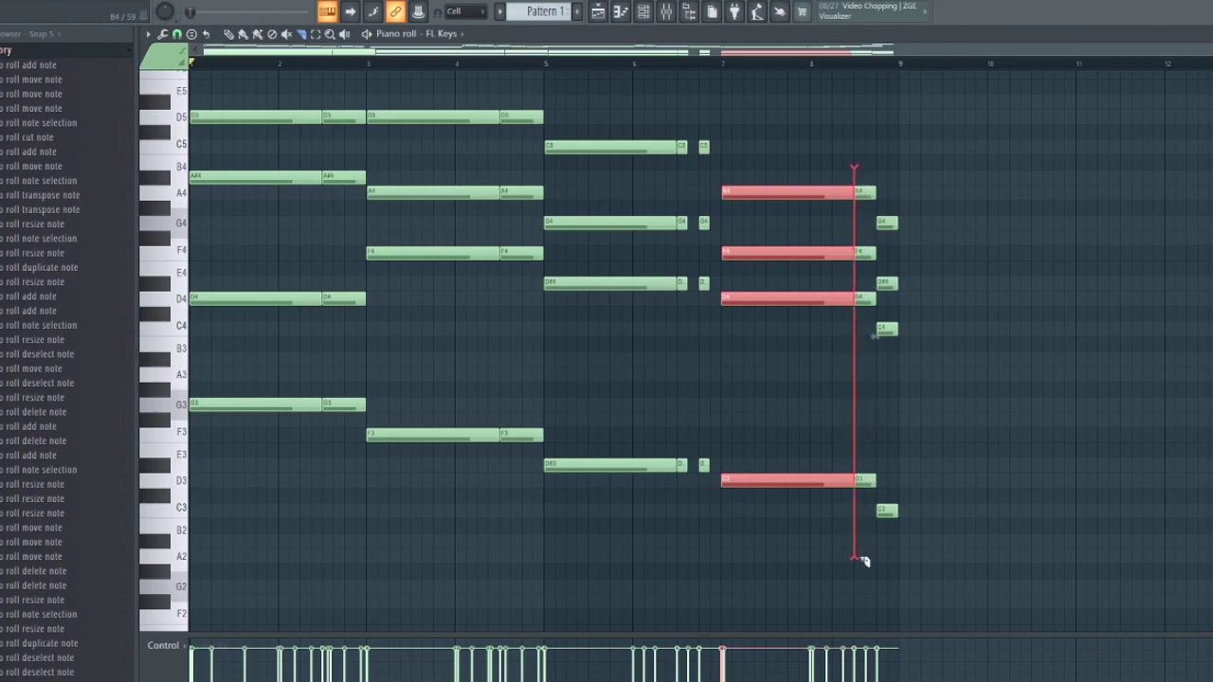
left_click_drag(862, 559, 863, 562)
key("space")
left_click(228, 34)
key("space")
Step: Select all the notes, randomize their velocity slightly with the Randomizer and play the pattern
left_click_drag(178, 599, 177, 7, "ctrl")
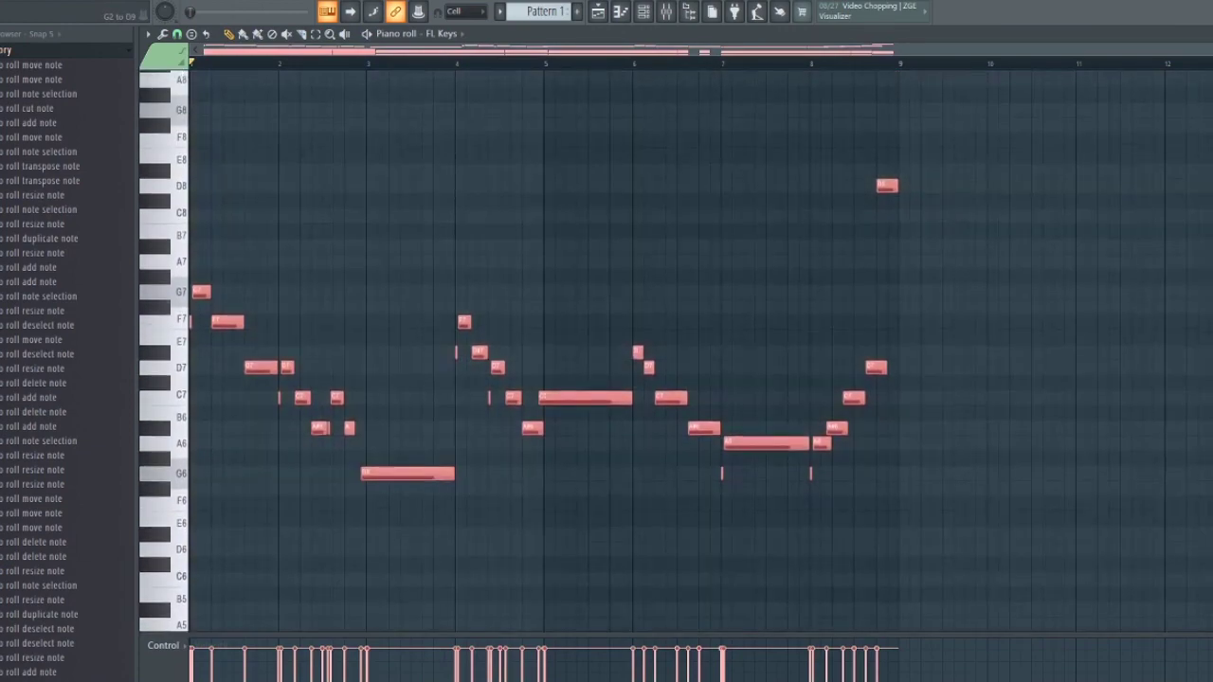
key("alt+r")
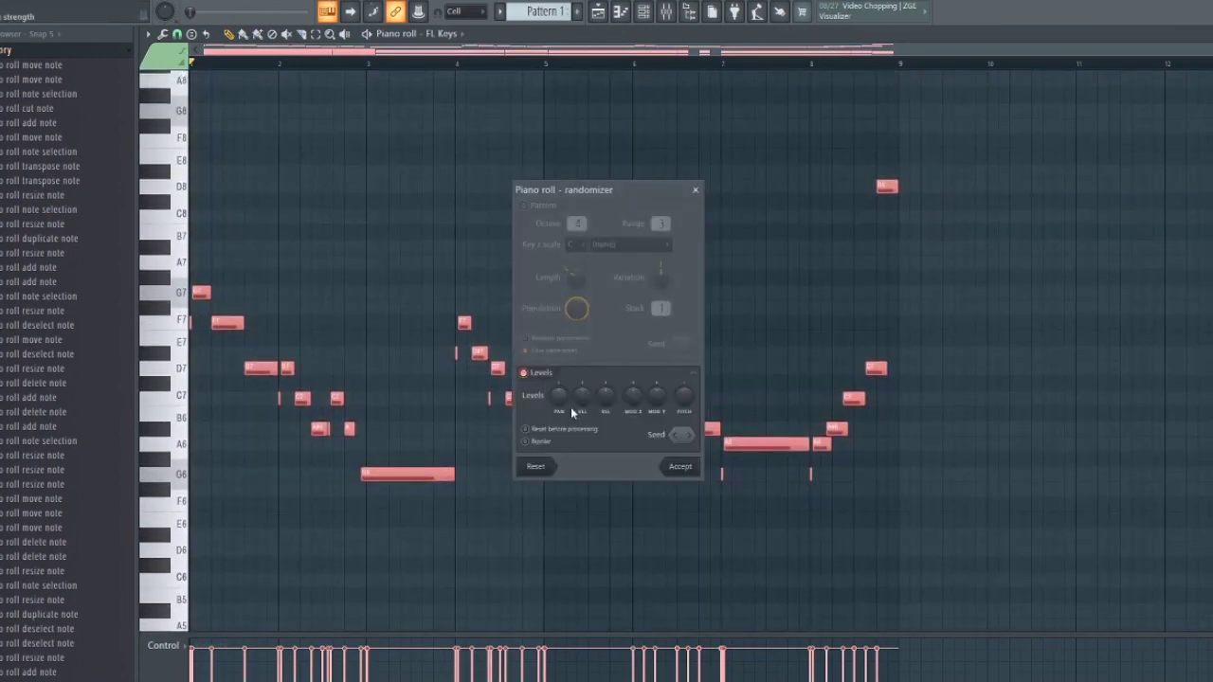
left_click_drag(580, 410, 581, 412)
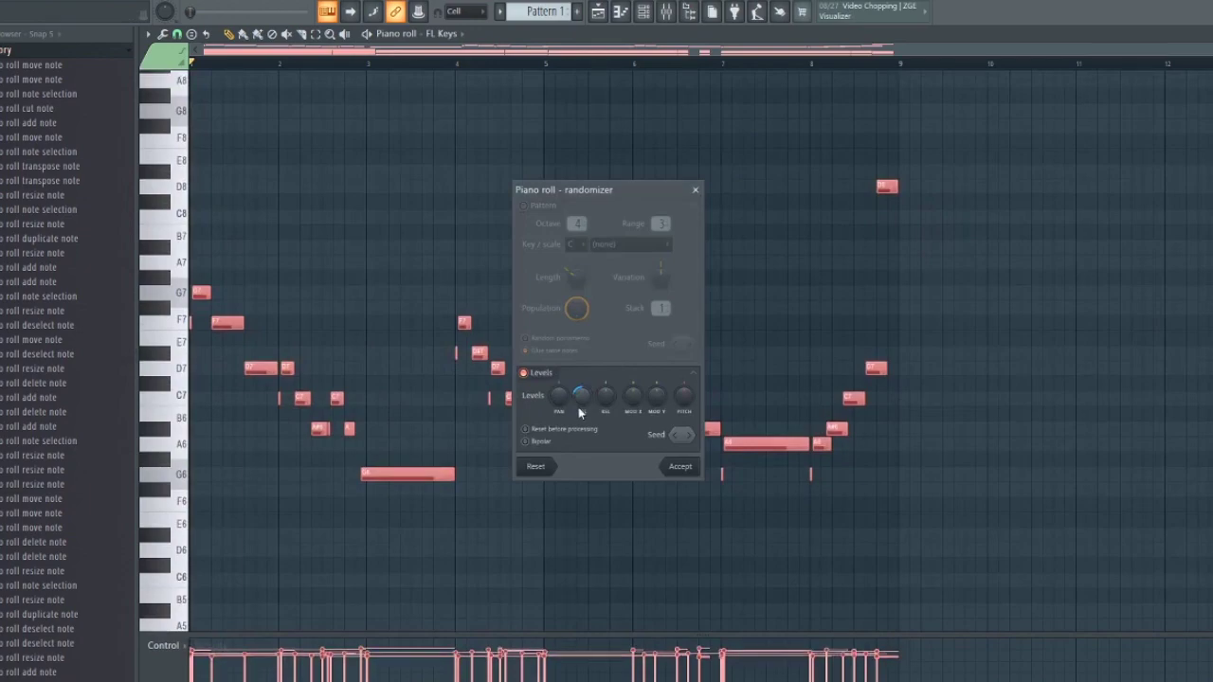
left_click(678, 467)
key("space")
Step: Select only the melody notes and apply the Randomizer's levels to them
scroll(352, 199, "down", 2)
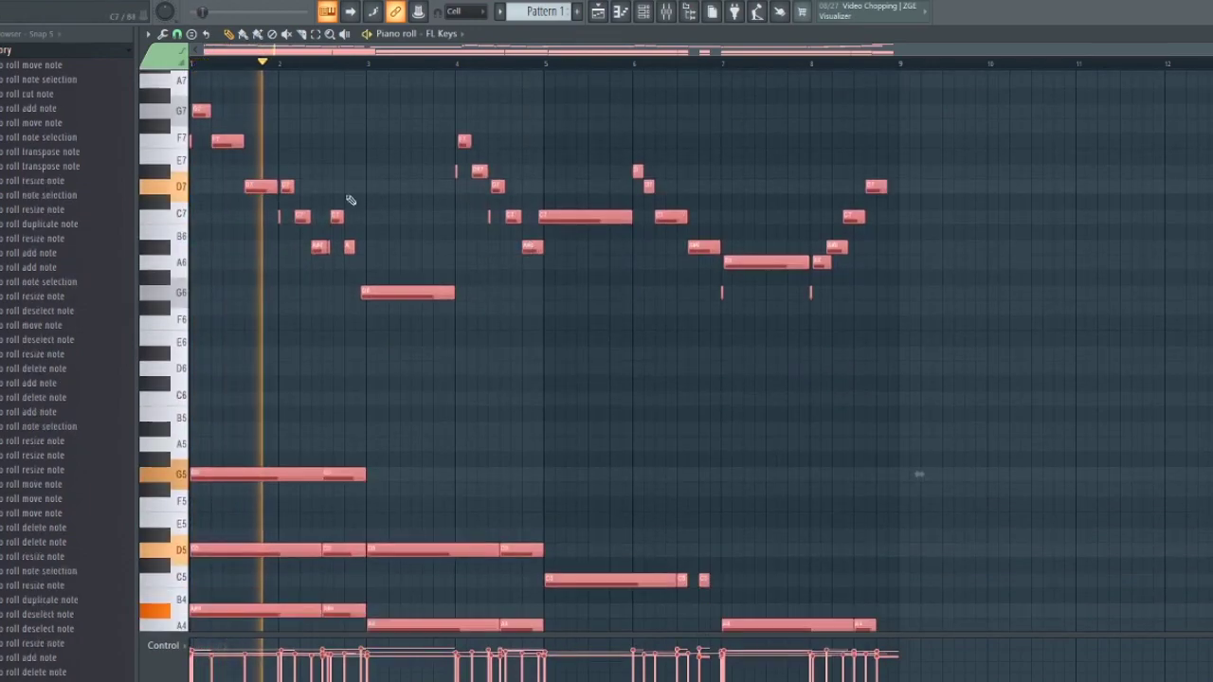
left_click_drag(171, 116, 201, 466)
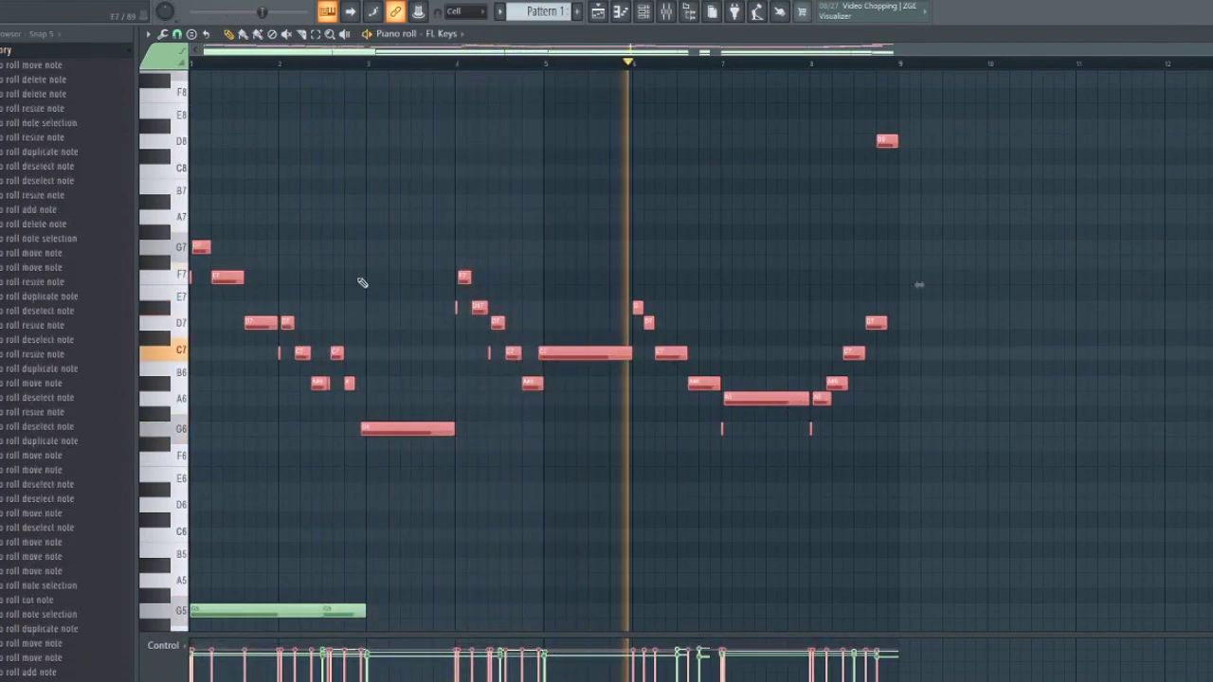
key("alt+r")
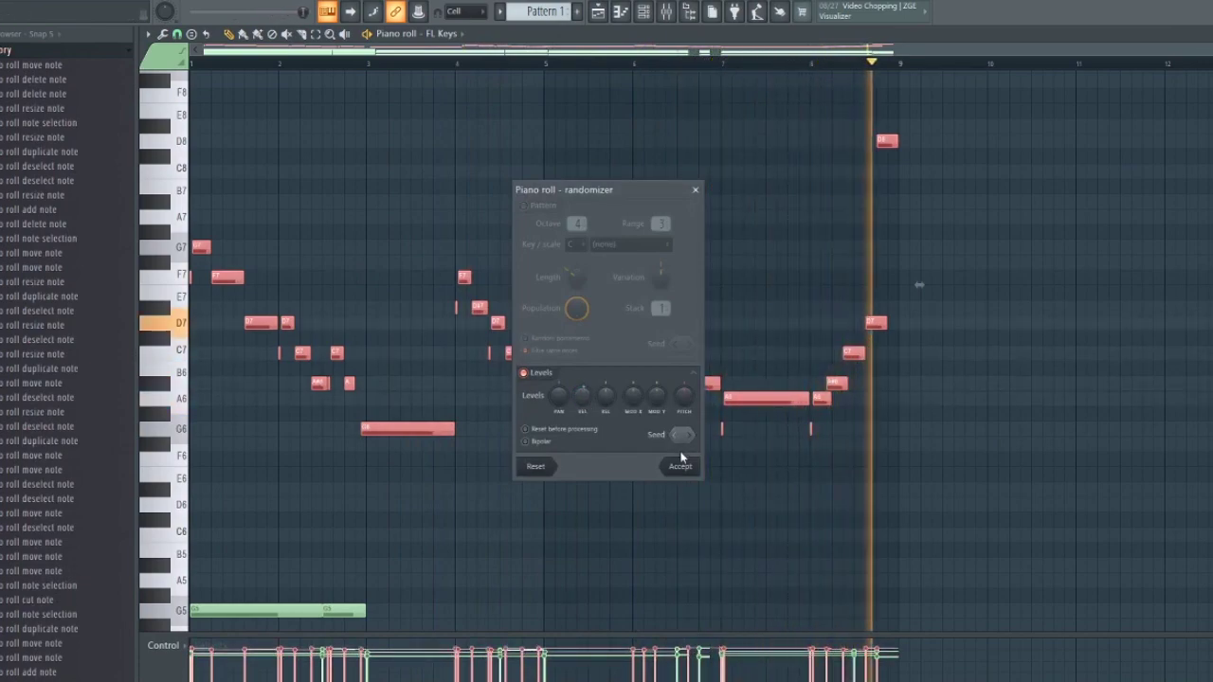
left_click(681, 467)
Step: Examine the slices and start offsets of the chord notes across all eight bars during playback
scroll(411, 452, "down", 5)
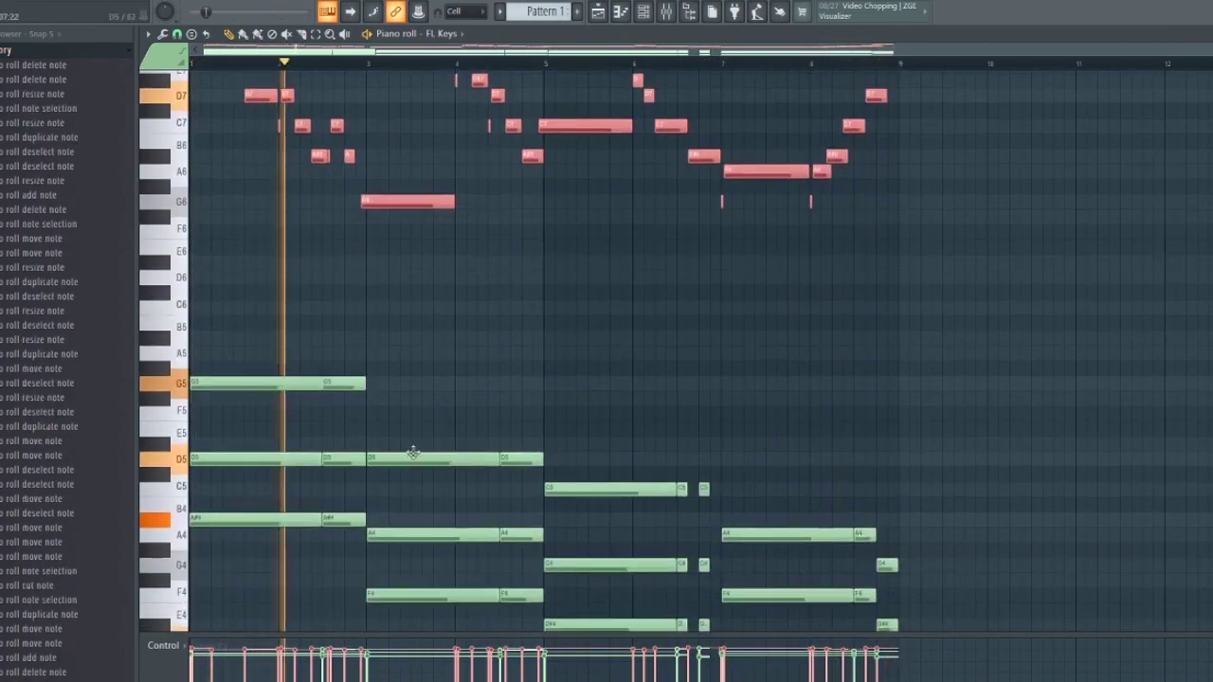
scroll(232, 535, "down", 5)
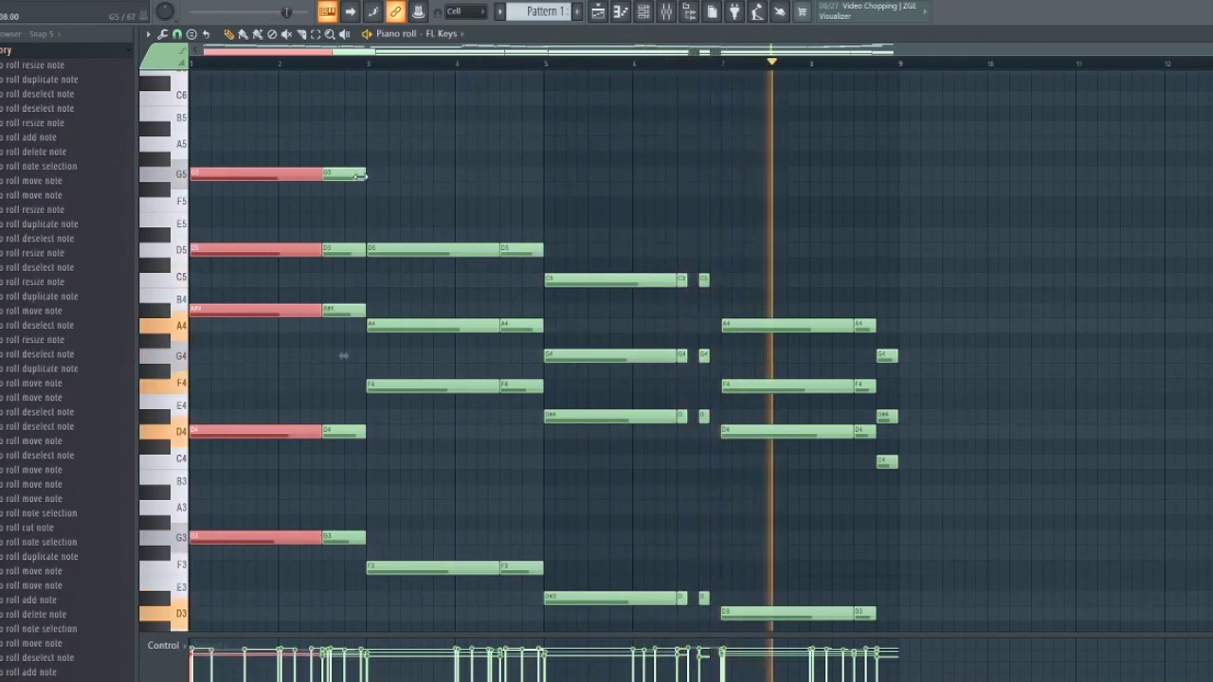
scroll(690, 180, "down", 3)
scroll(690, 183, "up", 1)
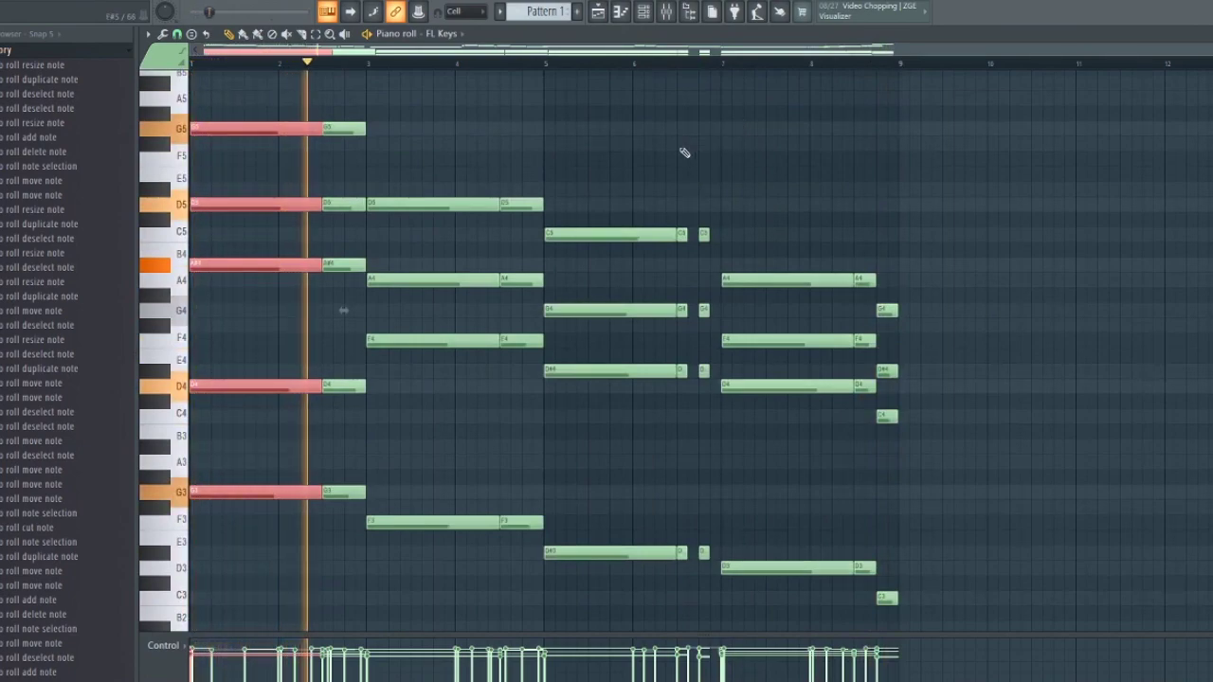
left_click(686, 144)
right_click(686, 144)
right_click(682, 144)
scroll(313, 166, "up", 4)
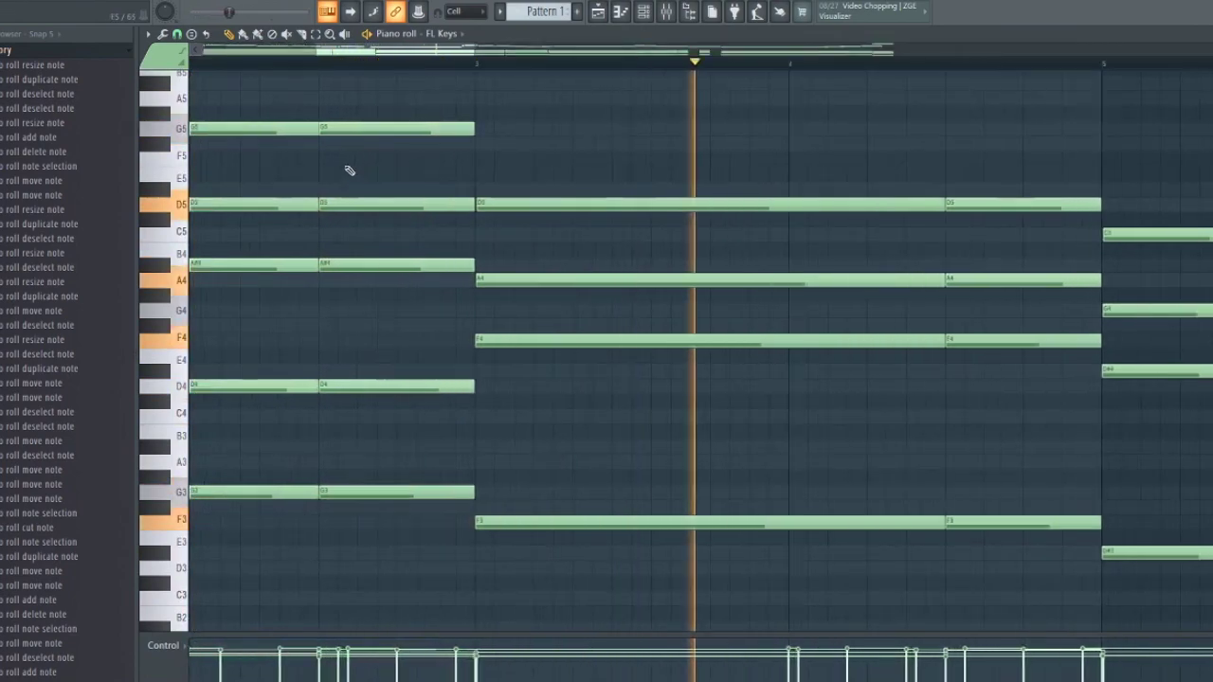
left_click_drag(282, 99, 286, 180)
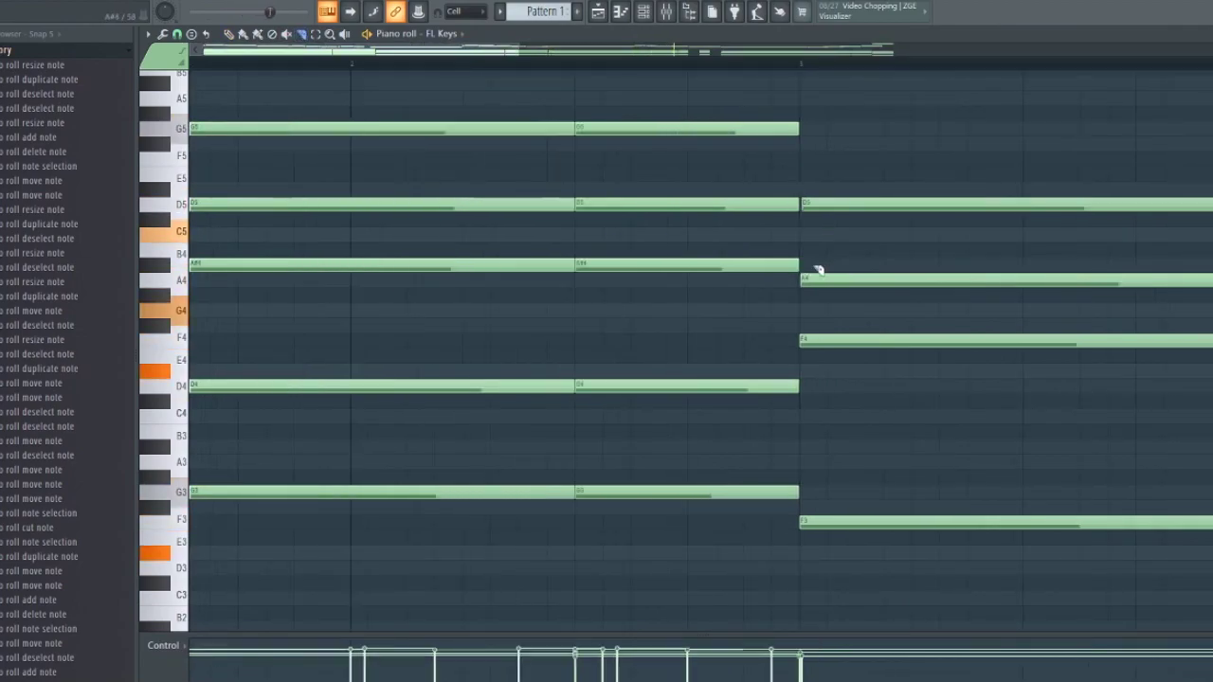
scroll(810, 268, "down", 3)
scroll(708, 239, "up", 1)
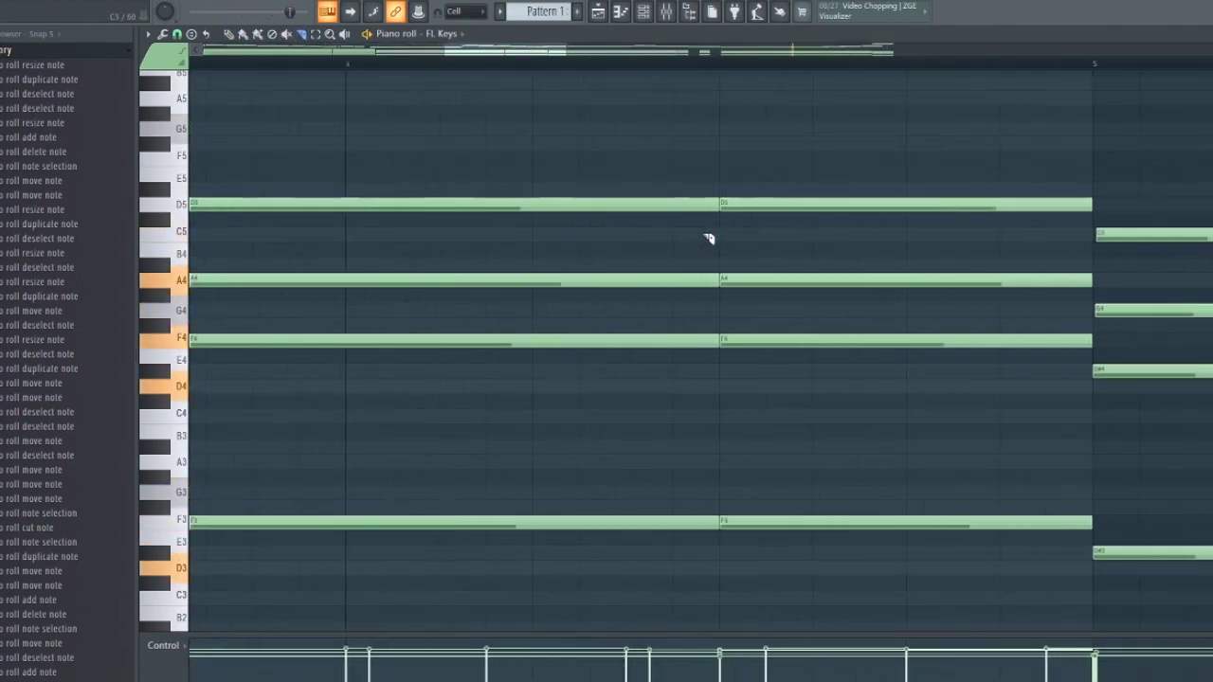
scroll(708, 239, "down", 7)
scroll(682, 311, "up", 4)
scroll(692, 312, "up", 3)
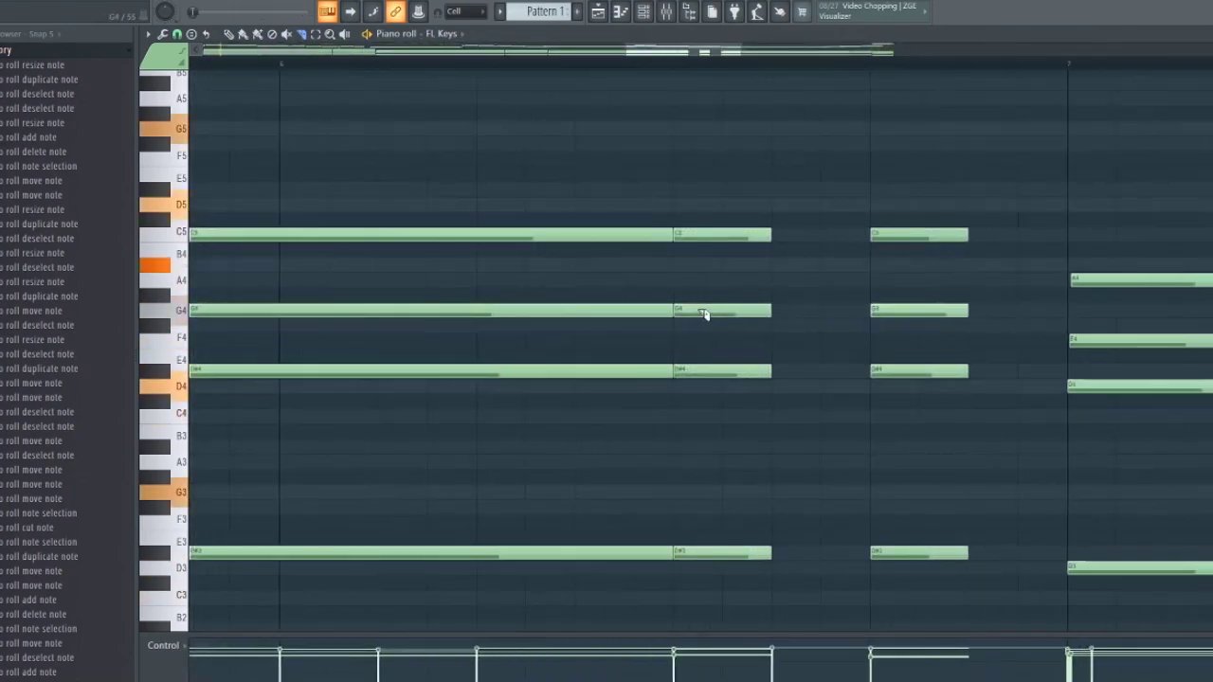
scroll(707, 316, "down", 6)
scroll(860, 311, "up", 5)
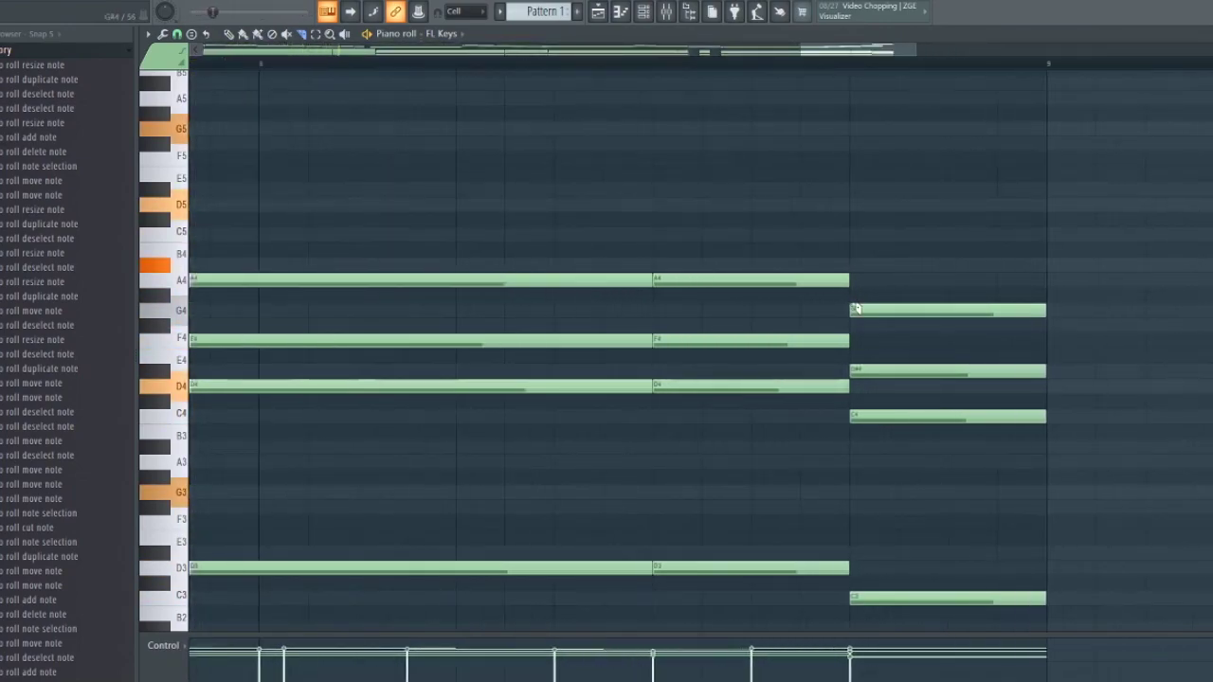
scroll(839, 190, "down", 6)
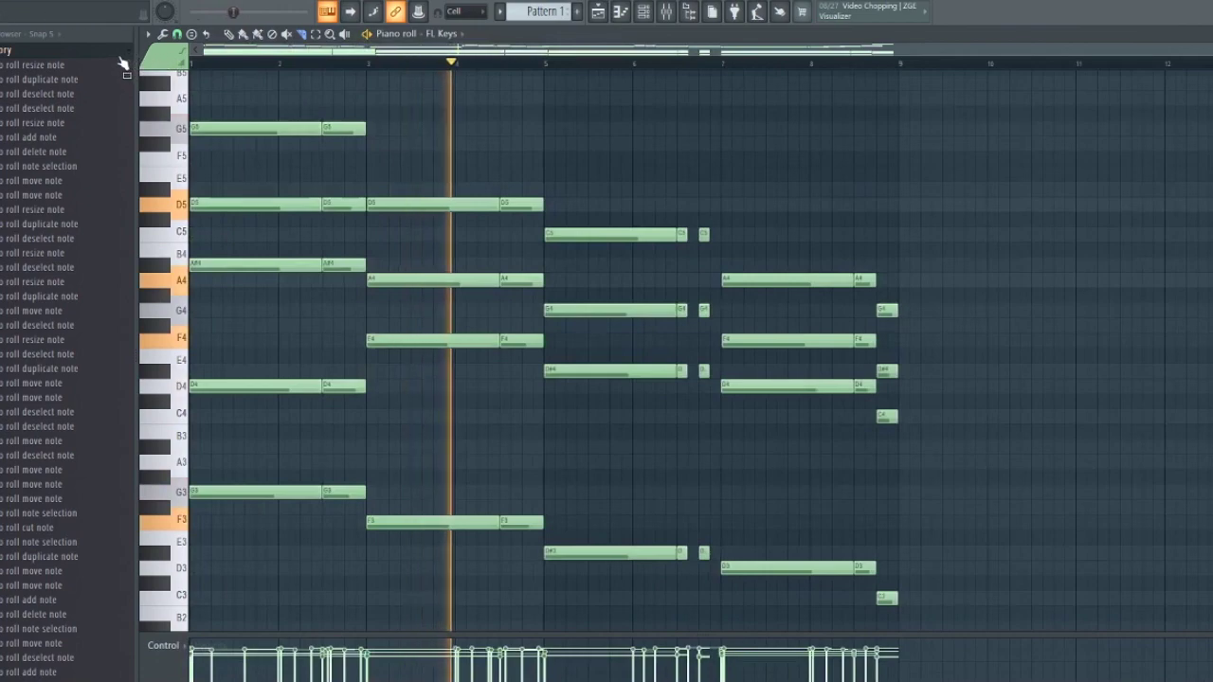
scroll(334, 68, "up", 5)
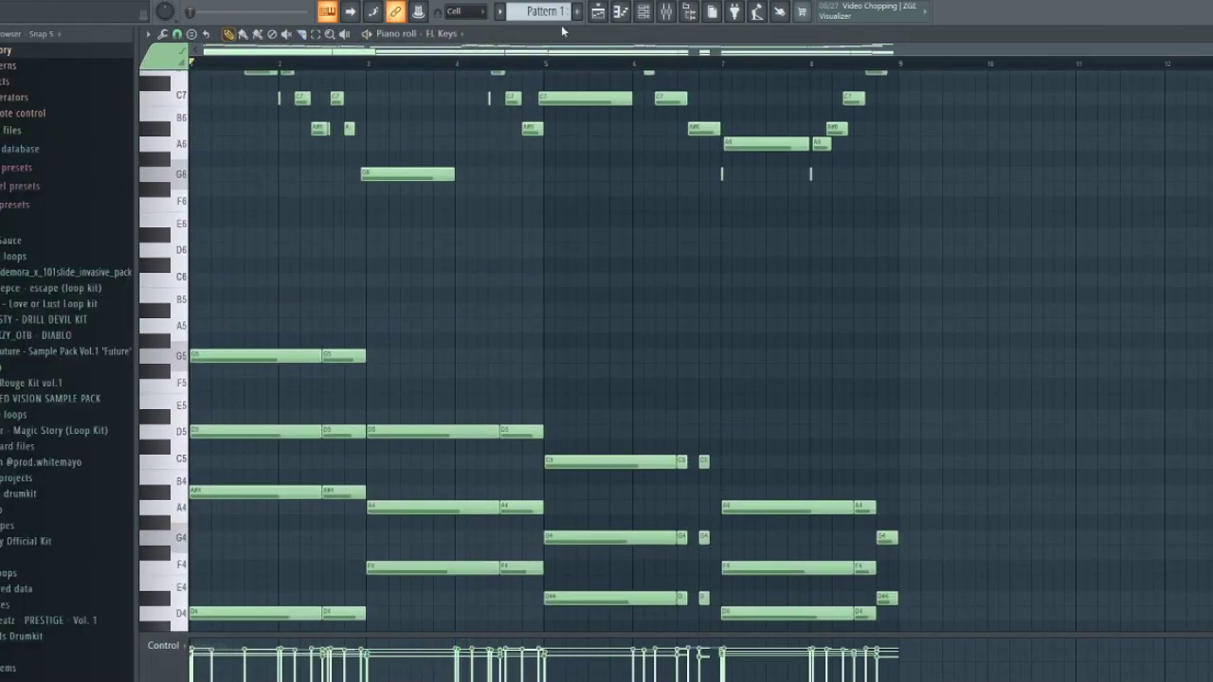
Step: Add a BooBass channel by searching the full plugin list for "boo", and close its plugin window
left_click(645, 14)
left_click(893, 233)
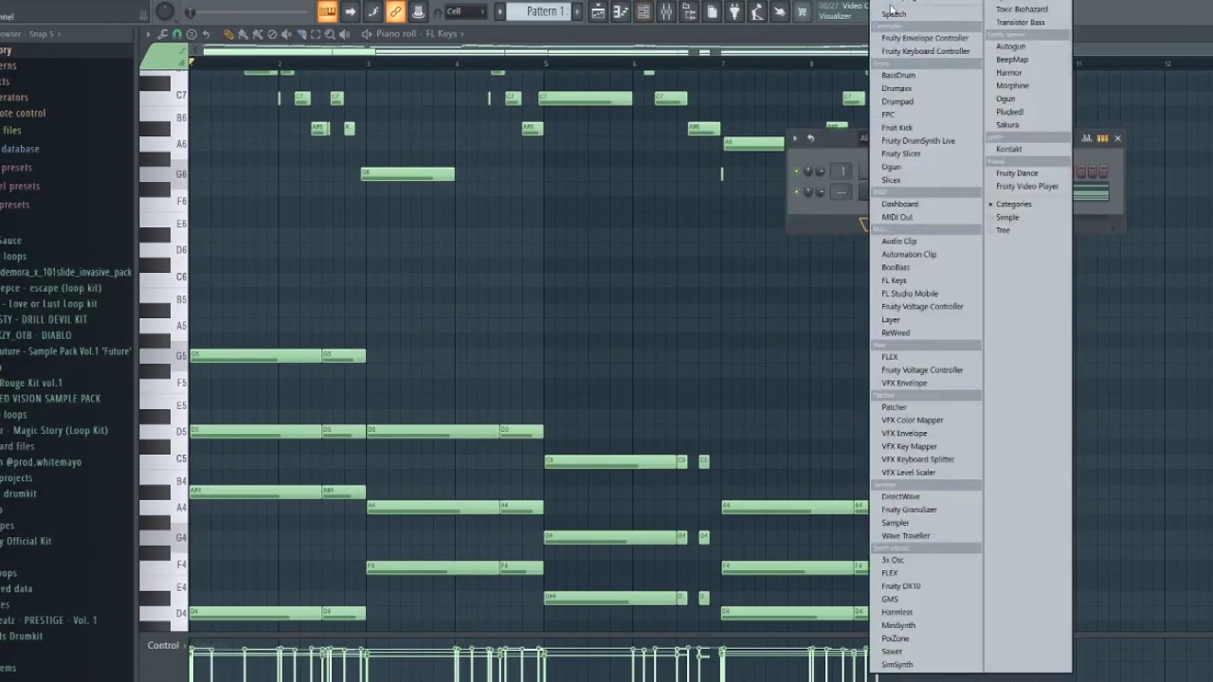
left_click(889, 3)
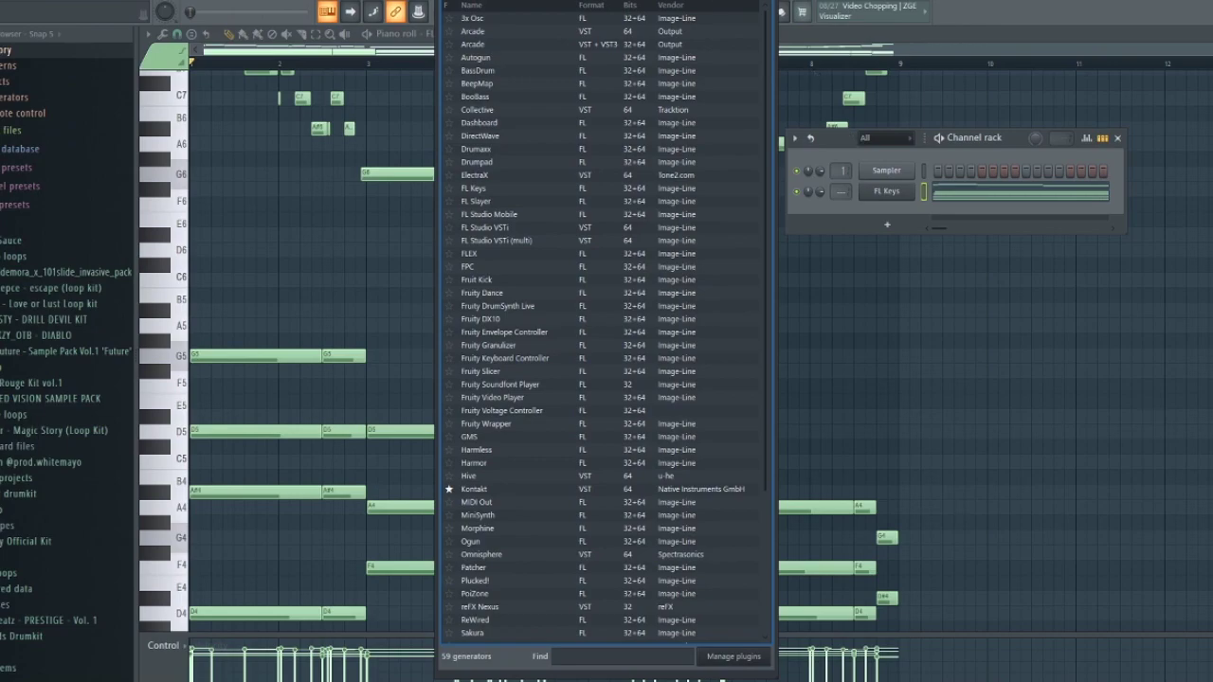
type("boo")
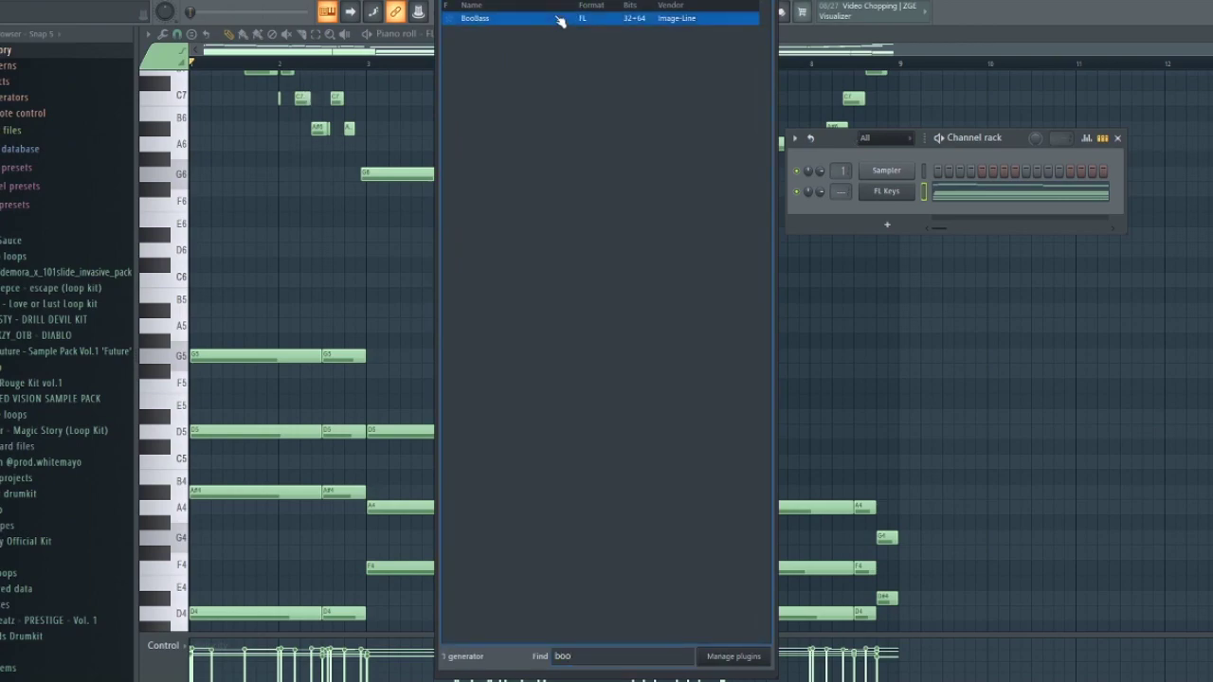
double_click(560, 19)
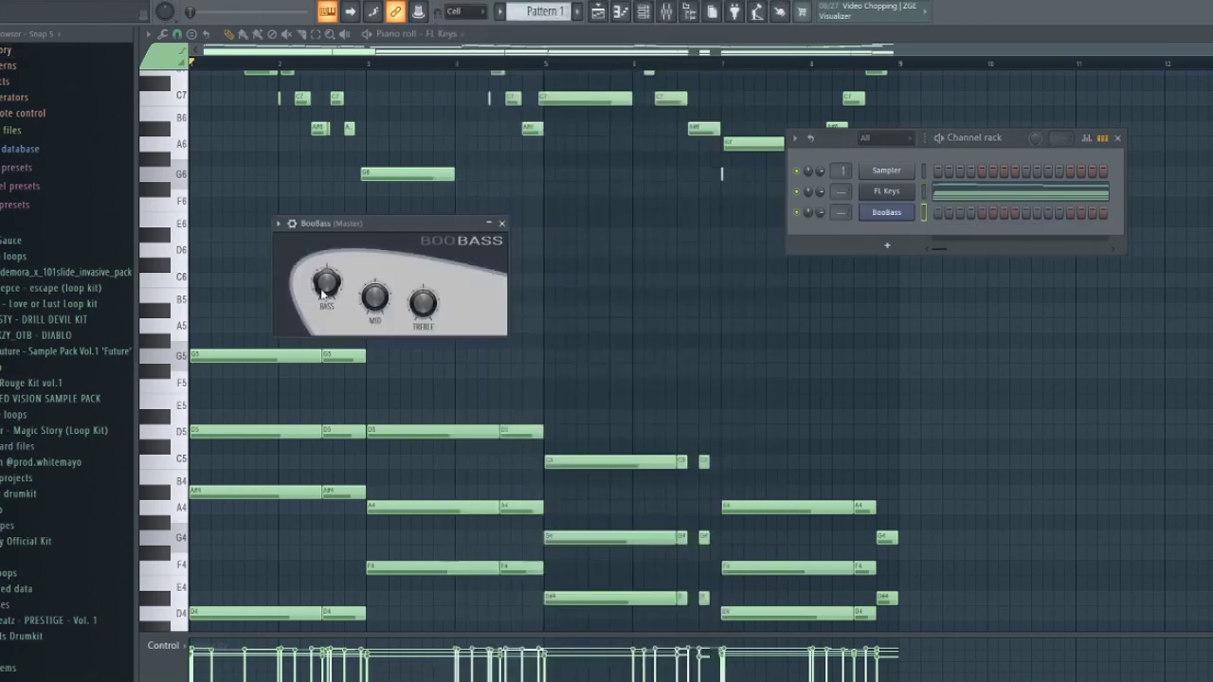
left_click(502, 224)
Step: Switch the piano roll to BooBass and place G3, F3, D#3 and D3 bass notes along the chord roots
left_click(447, 34)
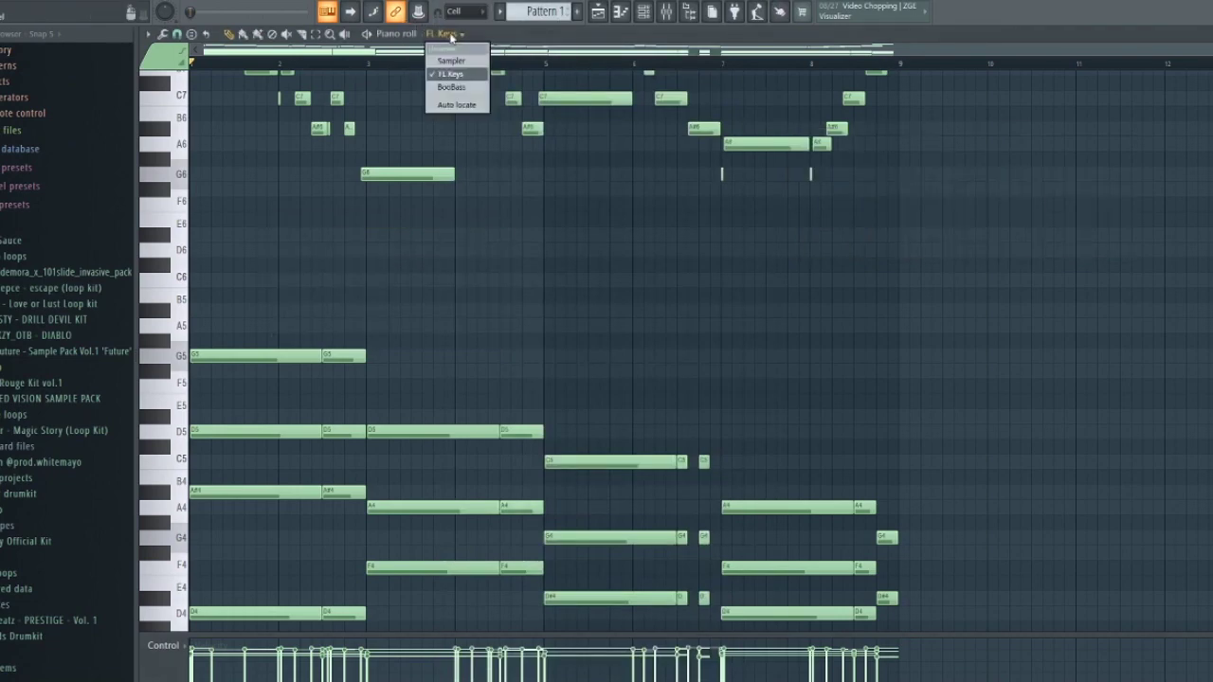
left_click(453, 88)
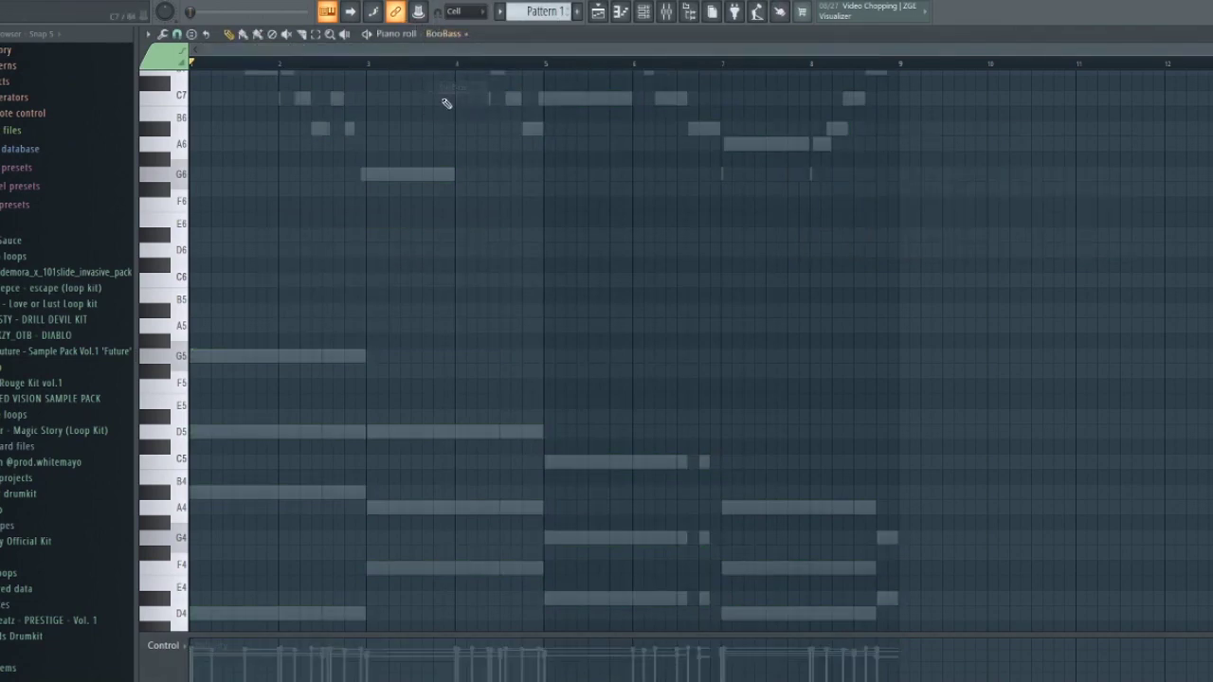
scroll(408, 185, "down", 5)
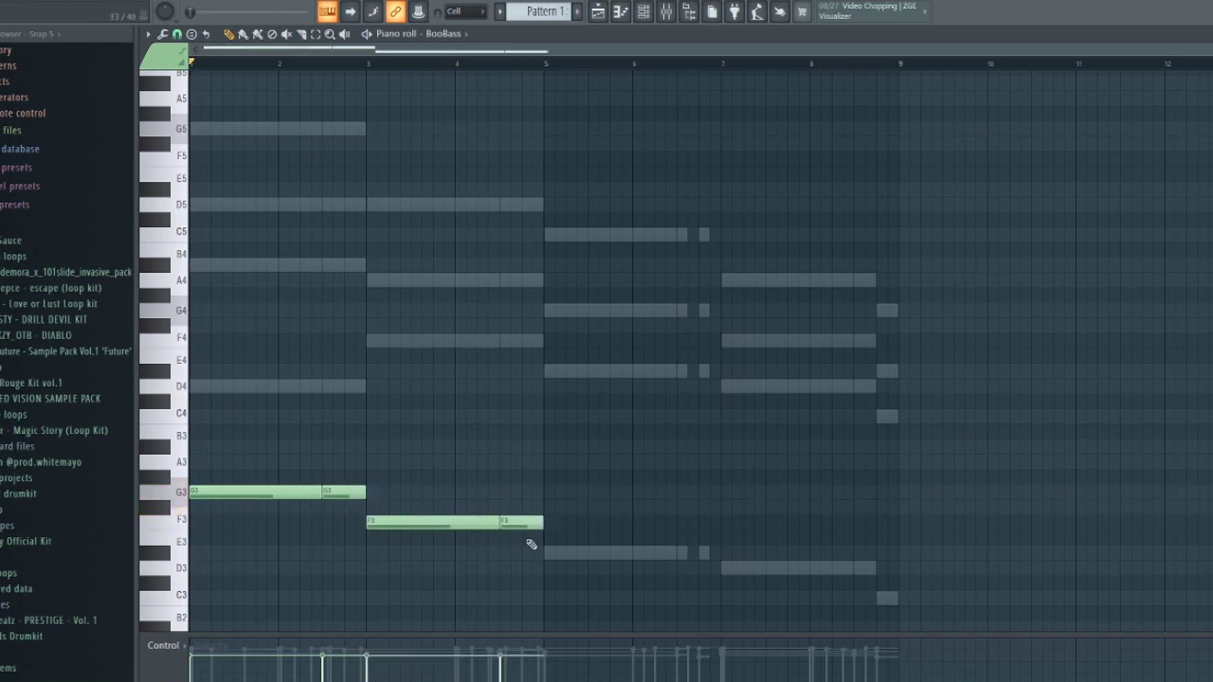
left_click(551, 552)
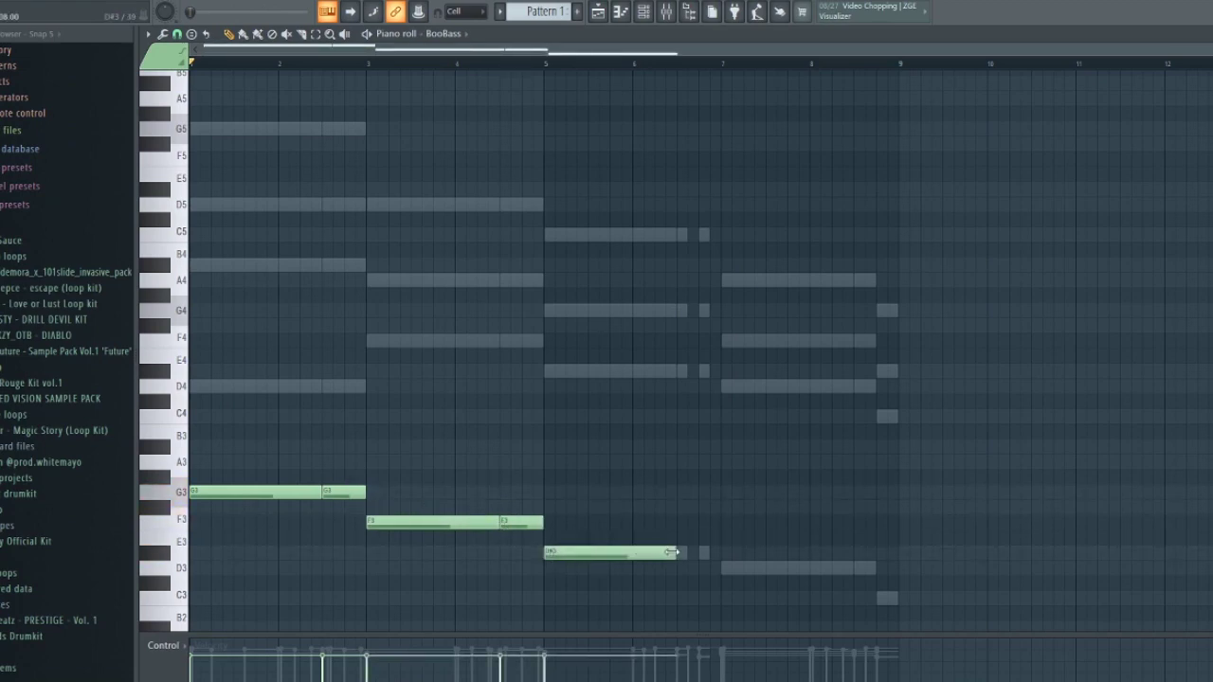
left_click(731, 568)
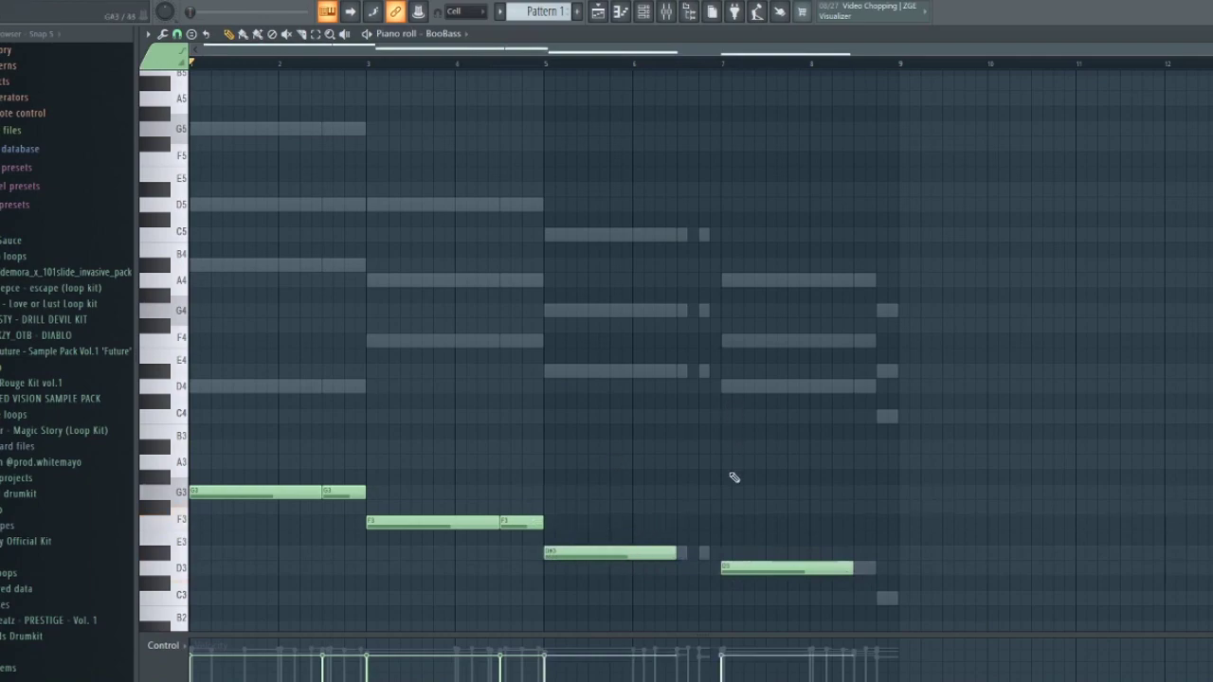
Step: Transpose the bass notes up one octave and complete the line with short D#4, D4 and C4 notes matching the chords
key("ctrl+Up")
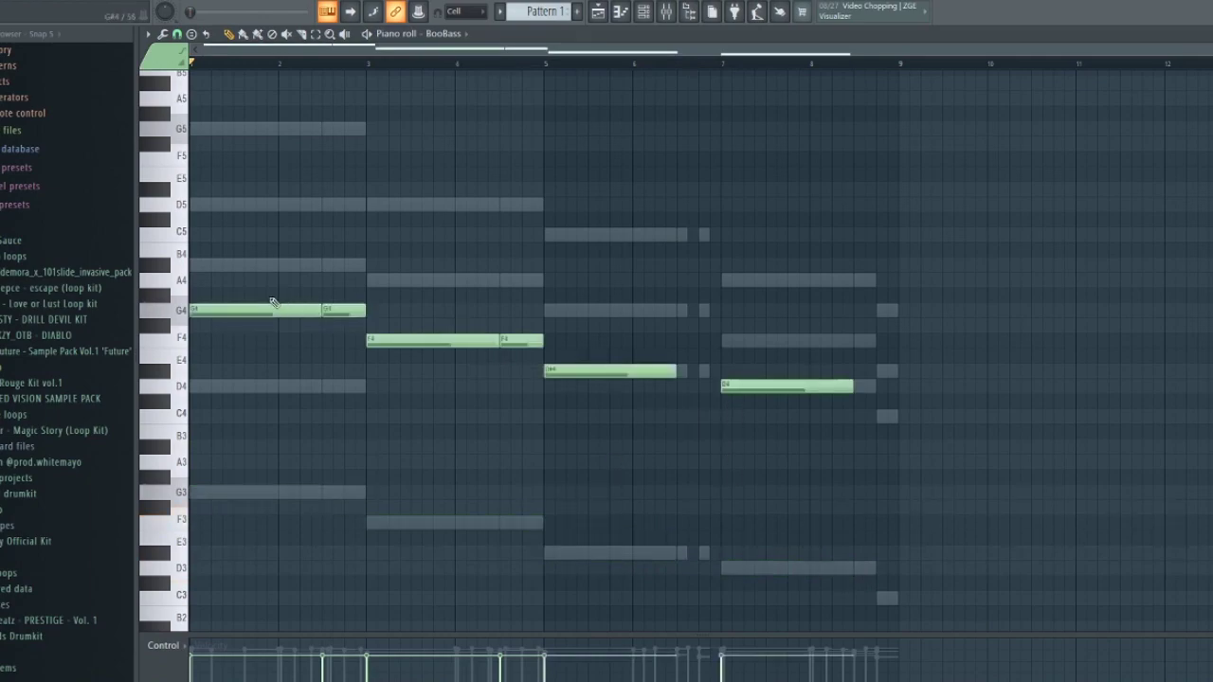
scroll(675, 377, "up", 2)
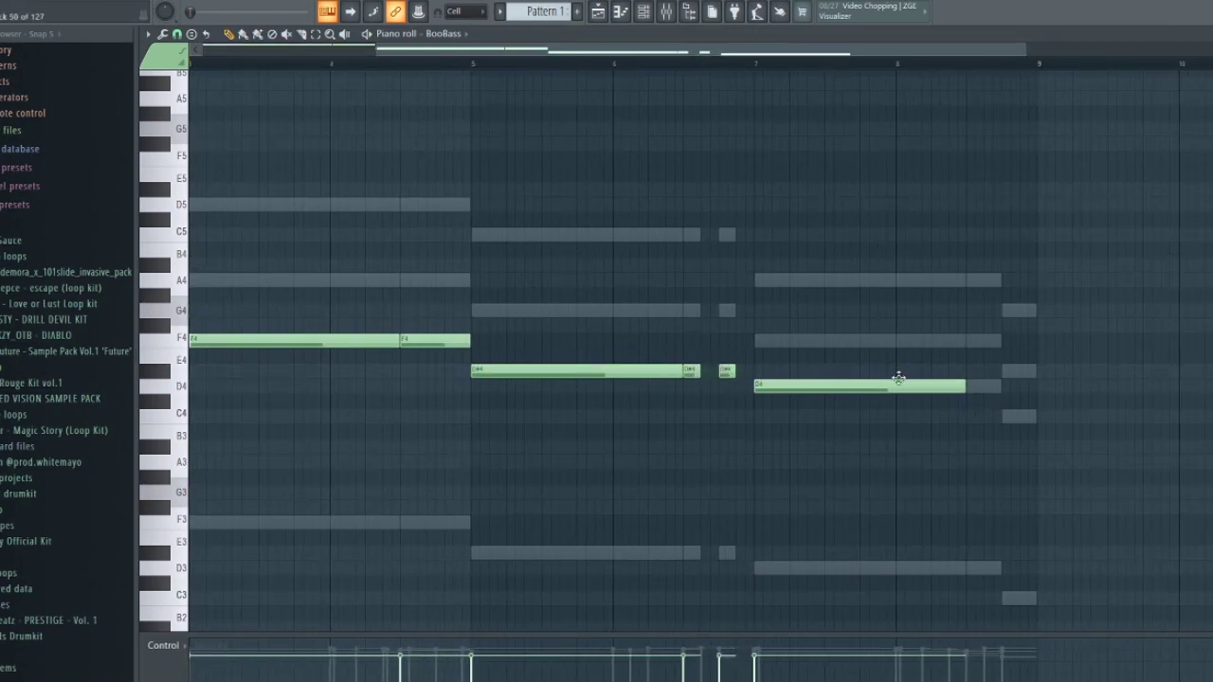
left_click(975, 387)
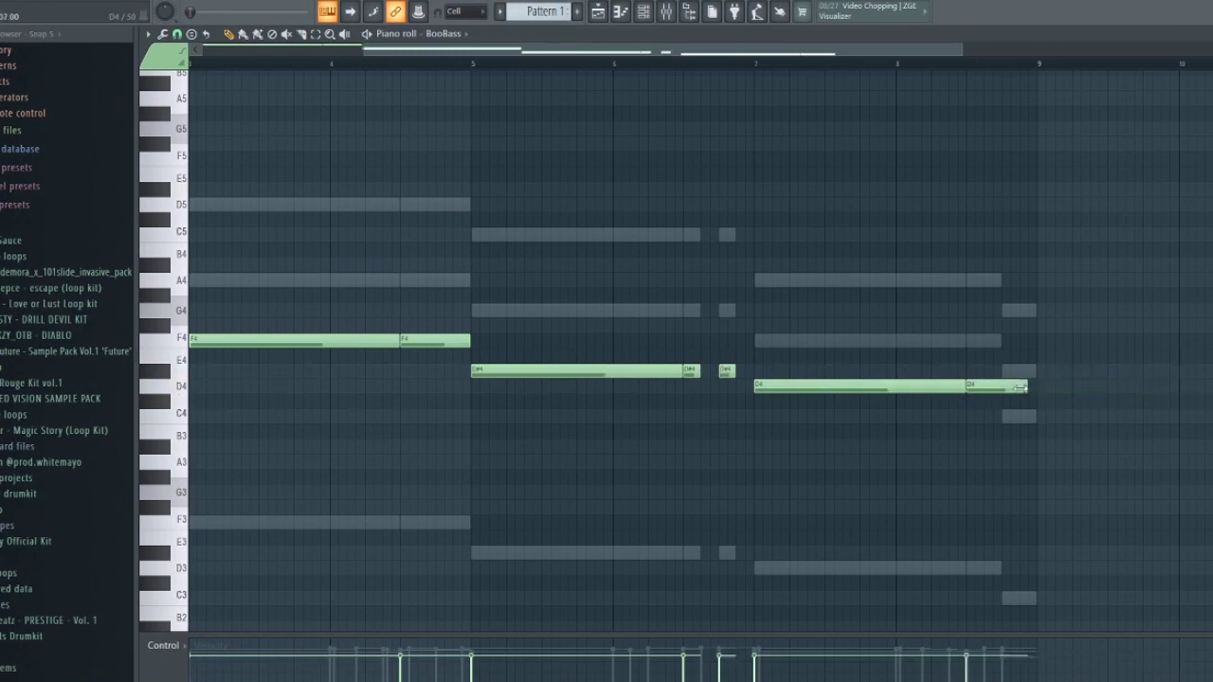
left_click(1009, 417)
Step: Select all the bass notes, raise their velocity to maximum and deselect them
scroll(701, 400, "down", 2)
left_click_drag(187, 266, 290, 459)
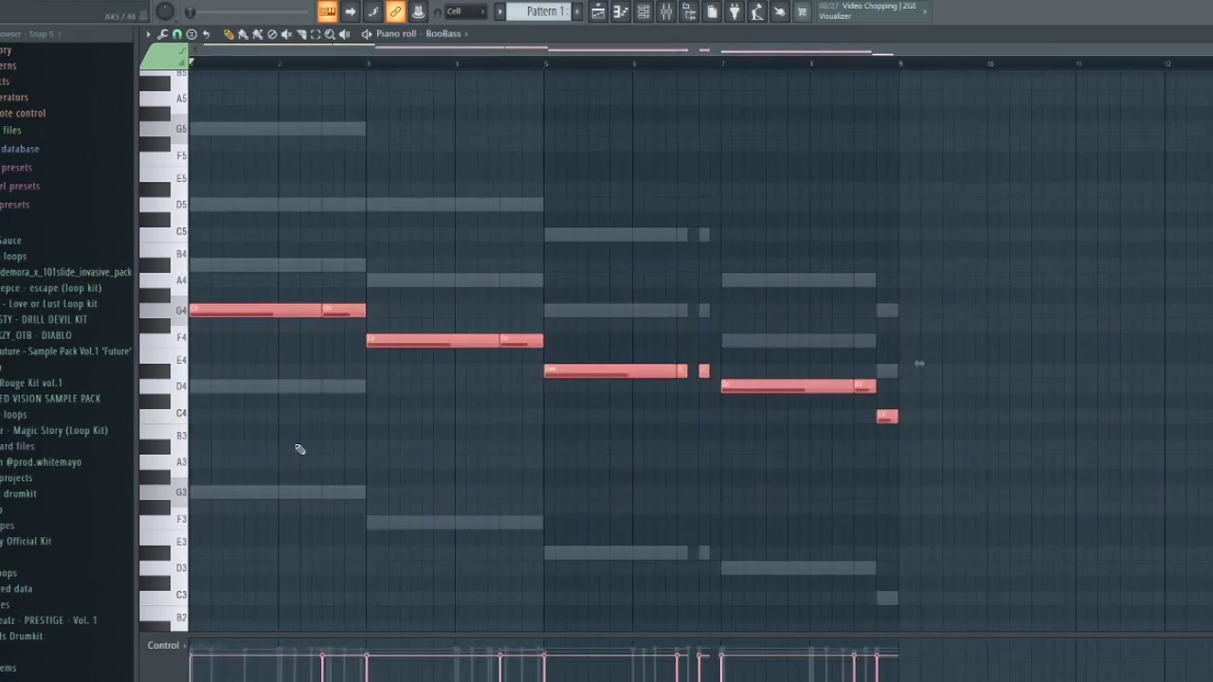
left_click(533, 417)
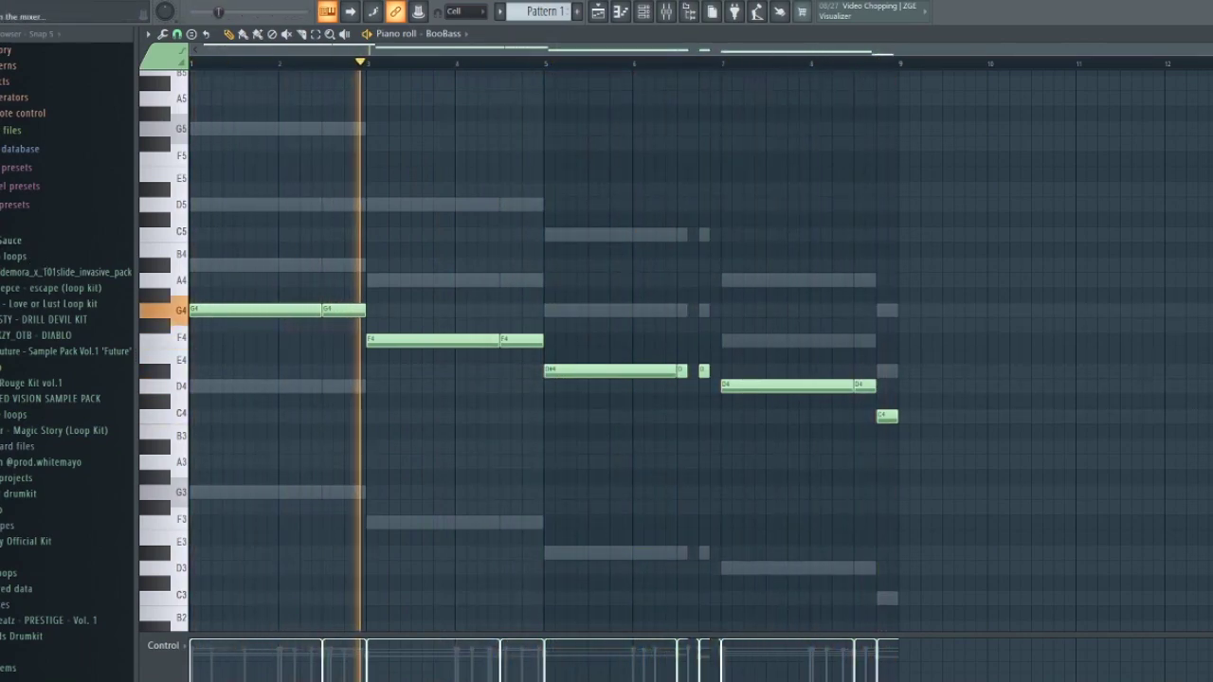
Step: Shorten the second G4 bass note and add short F#4 and D4 fill notes after it in bar 2
scroll(248, 333, "up", 3, "ctrl")
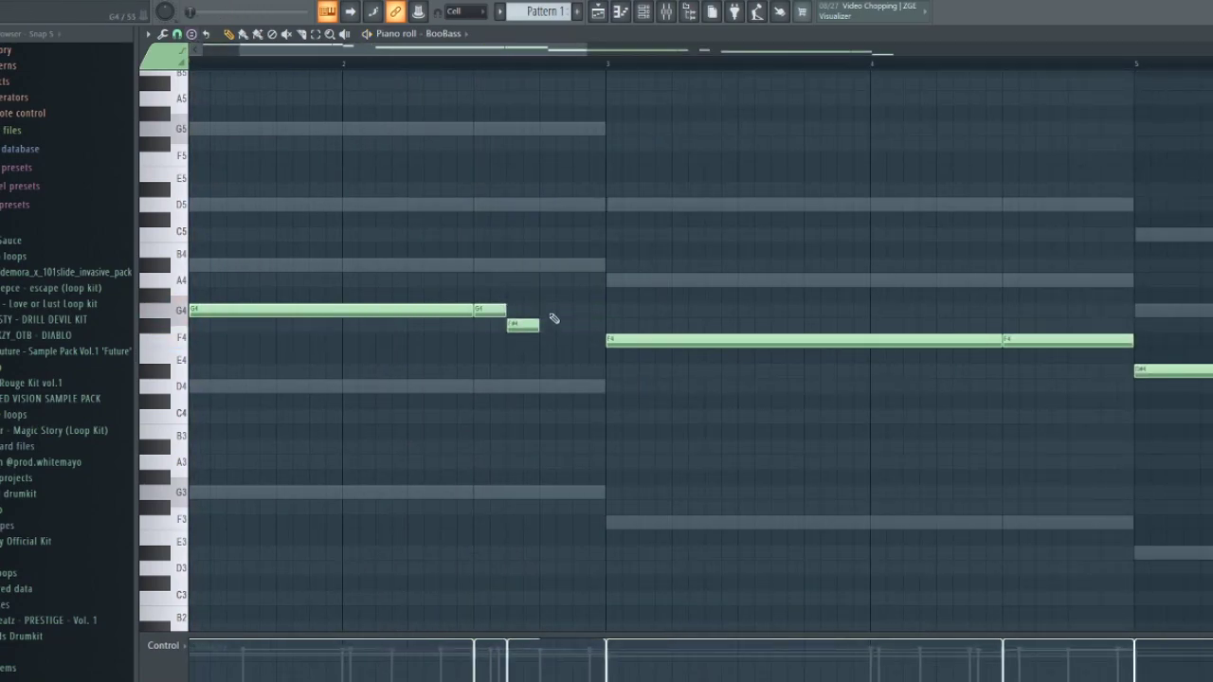
left_click(554, 370)
key("space")
scroll(414, 387, "down", 3, "ctrl")
scroll(369, 381, "up", 2, "ctrl")
left_click_drag(391, 370, 391, 385)
left_click_drag(343, 293, 389, 414, "ctrl")
key("ctrl+Up")
key("ctrl+Down")
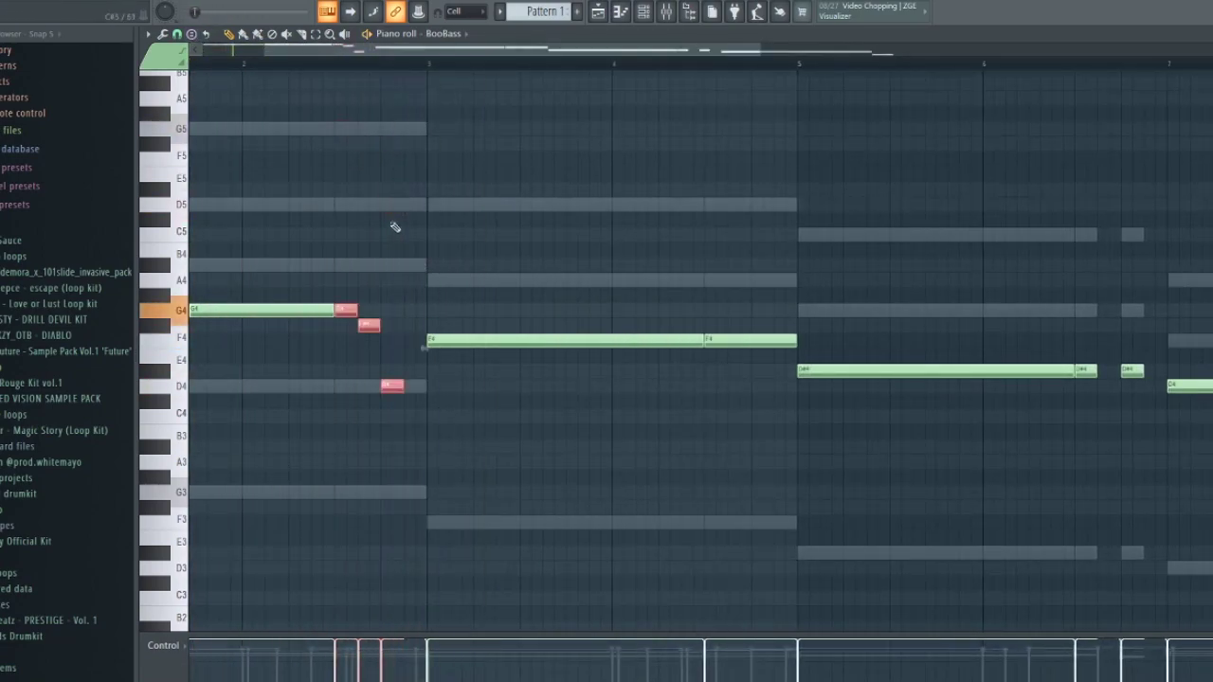
Step: Change the F#4 fill note to F4 and space the F4 and D4 notes out up to the start of bar 3
left_click(365, 339)
left_click(389, 387)
scroll(398, 343, "up", 3, "ctrl")
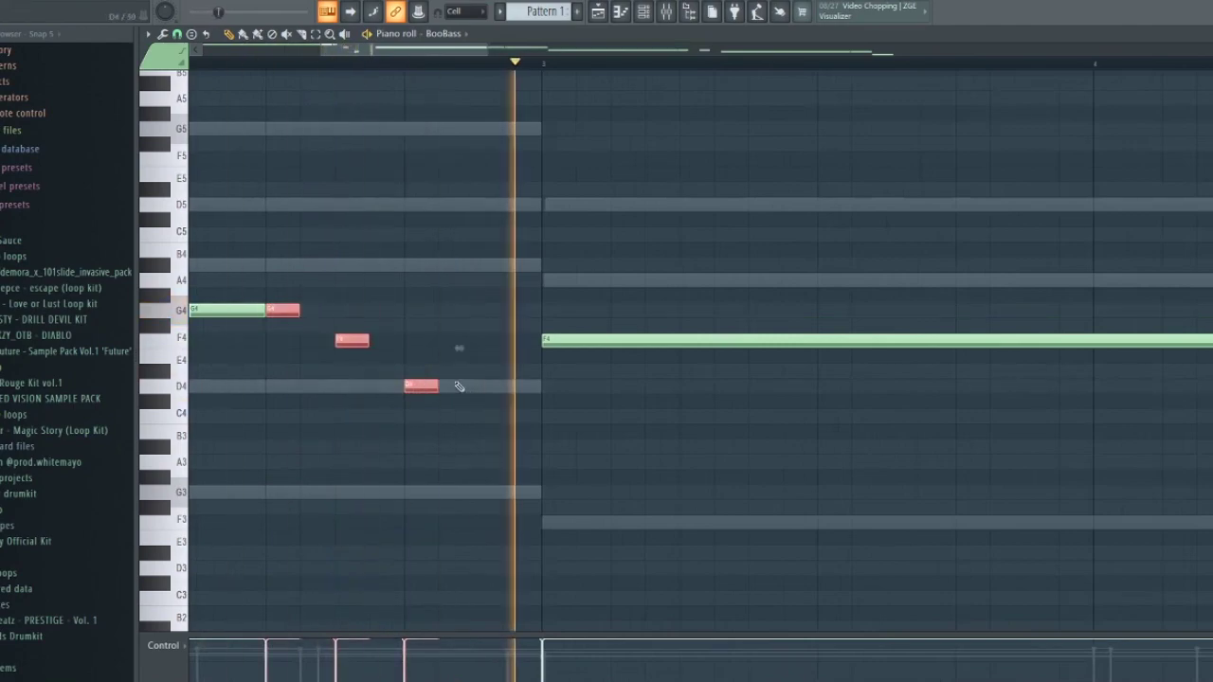
scroll(333, 360, "up", 1, "ctrl")
left_click_drag(363, 341, 417, 341)
right_click(473, 387)
scroll(654, 398, "down", 4, "ctrl")
key("space")
key("space")
Step: Shorten the second F4 bass note and add short A4 and D5 fill notes at the end of bar 4
left_click(499, 66)
scroll(702, 322, "up", 2, "ctrl")
left_click_drag(902, 341, 820, 341)
left_click(838, 281)
key("space")
key("space")
left_click_drag(903, 281, 862, 281)
left_click(881, 205)
scroll(852, 284, "down", 4, "ctrl")
scroll(744, 370, "up", 2, "ctrl")
scroll(801, 417, "down", 2, "ctrl")
scroll(881, 431, "up", 2, "ctrl")
scroll(862, 439, "down", 3, "ctrl")
Step: Add a VOCAL RUNS 2 channel by searching the full plugin list for "vocal"
key("F6")
left_click(866, 237)
key("Escape")
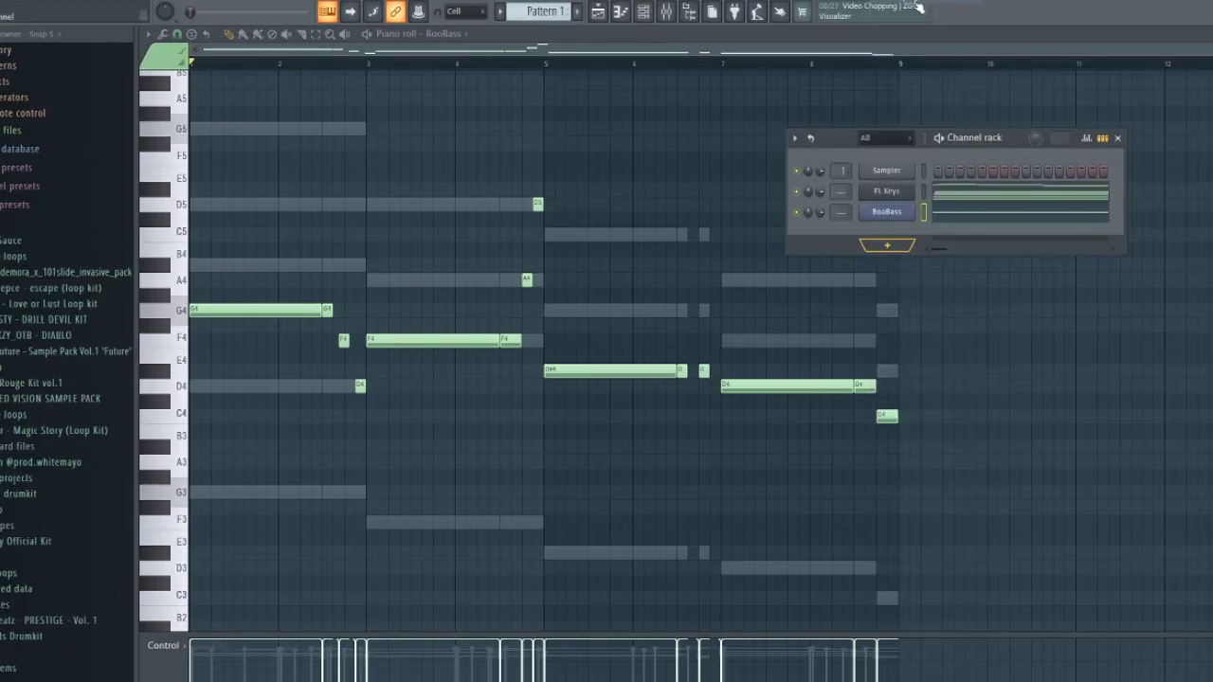
left_click(887, 245)
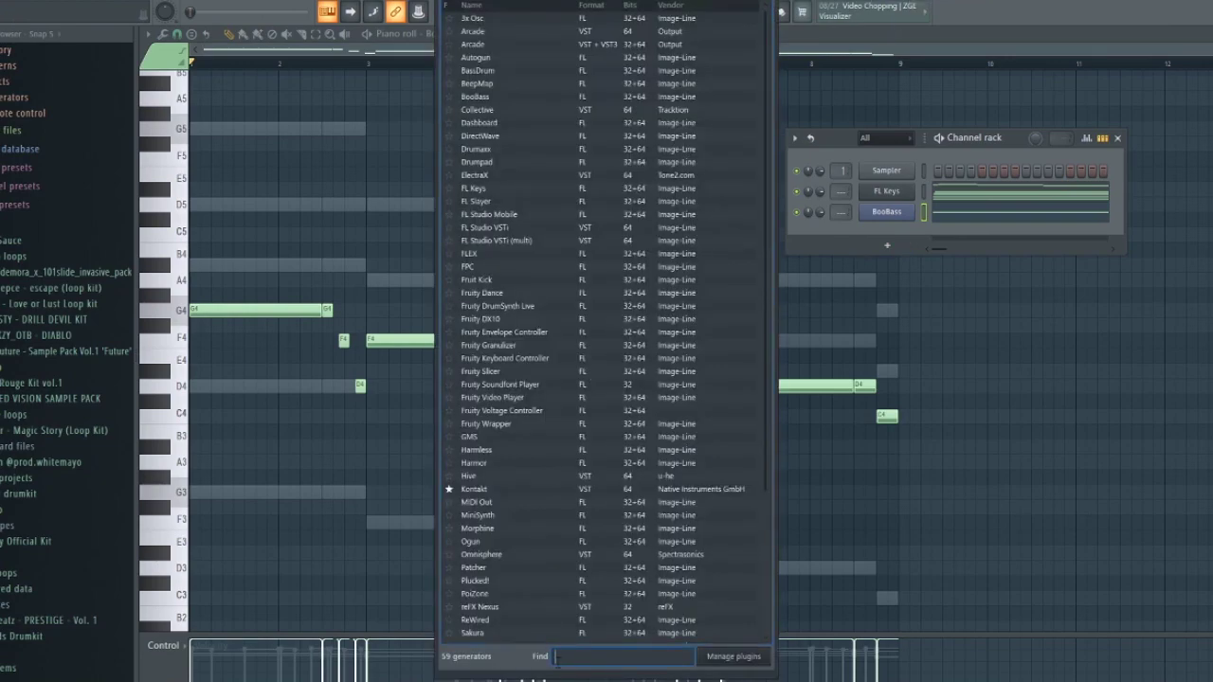
type("vocal")
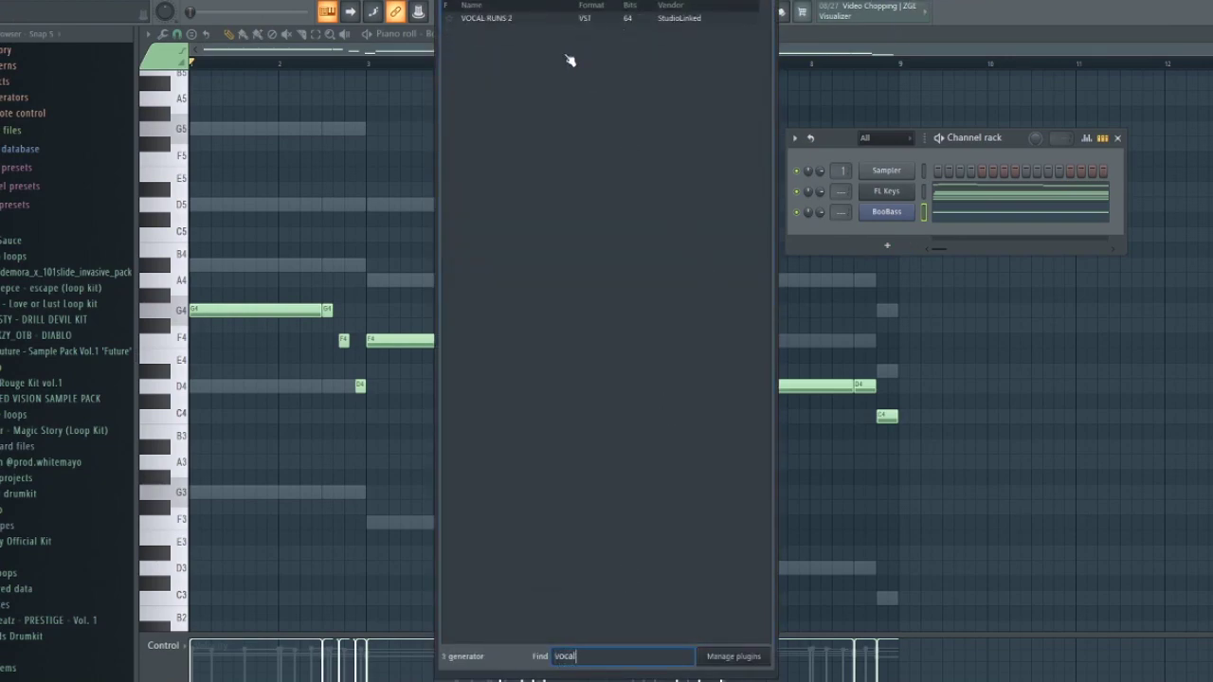
double_click(528, 23)
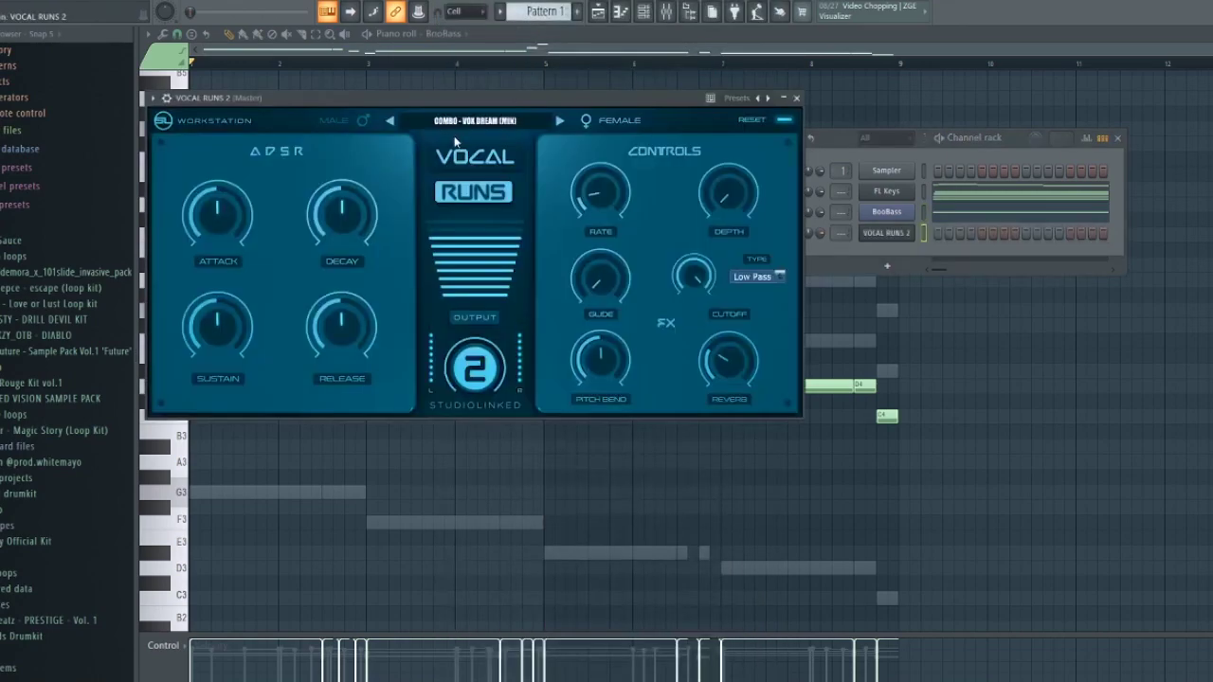
Step: Load the VOX - MIN KIT 20 instrument in VOCAL RUNS 2 and close its plugin window
left_click(482, 120)
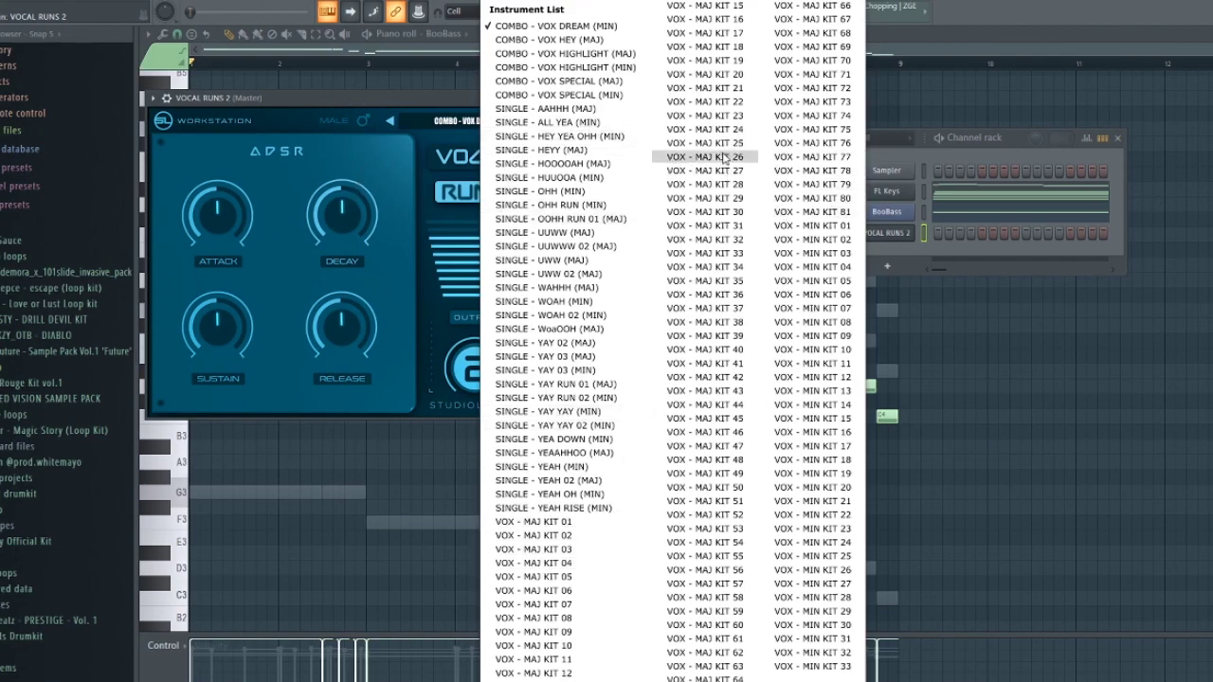
left_click(832, 486)
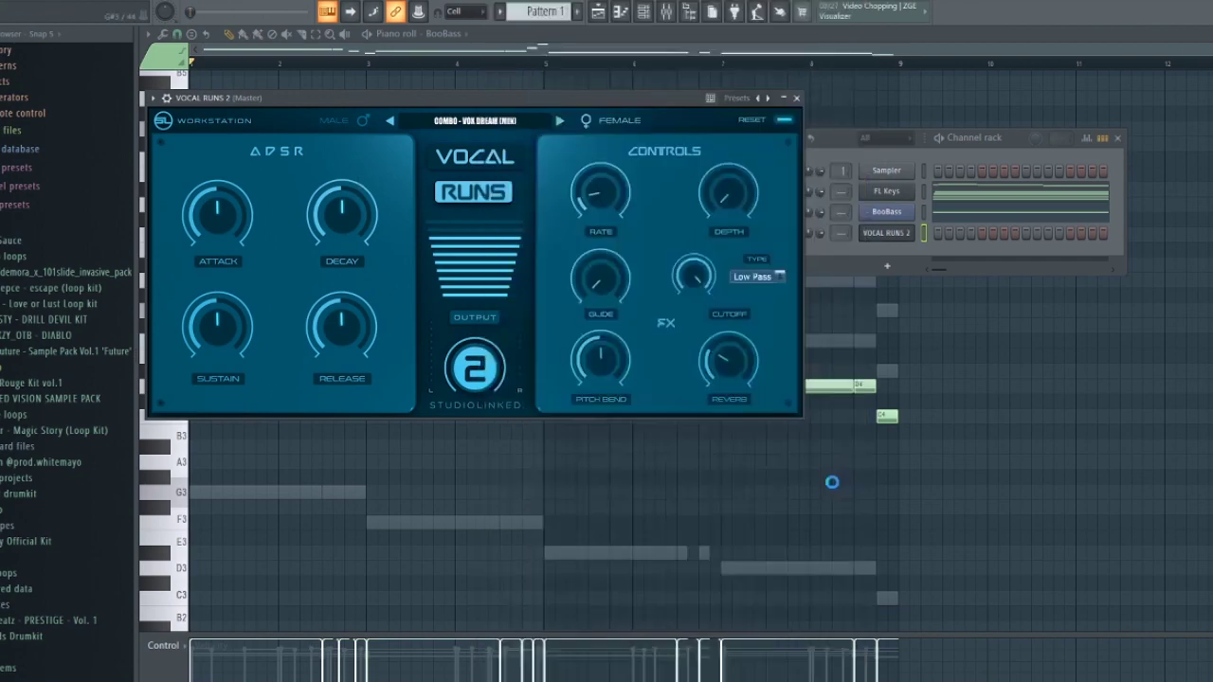
left_click(796, 98)
Step: Switch the piano roll to VOCAL RUNS 2 and place two-bar notes at G4 in bar 1 and G3 in bar 5
left_click(465, 34)
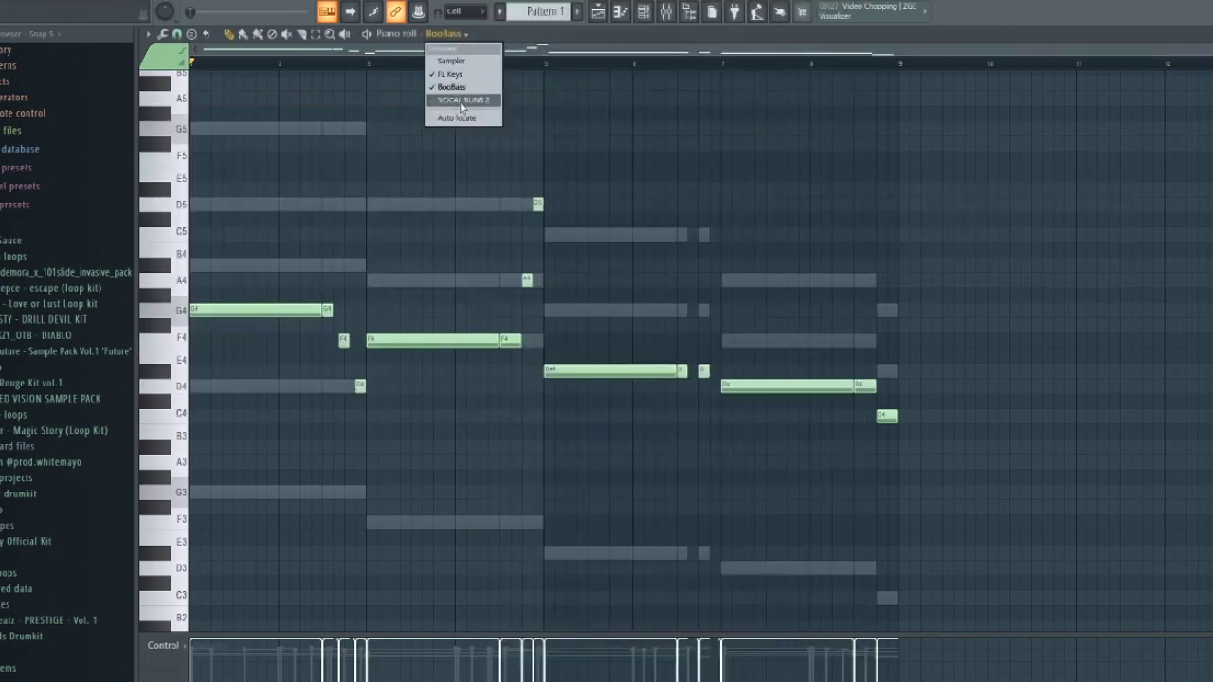
left_click(462, 100)
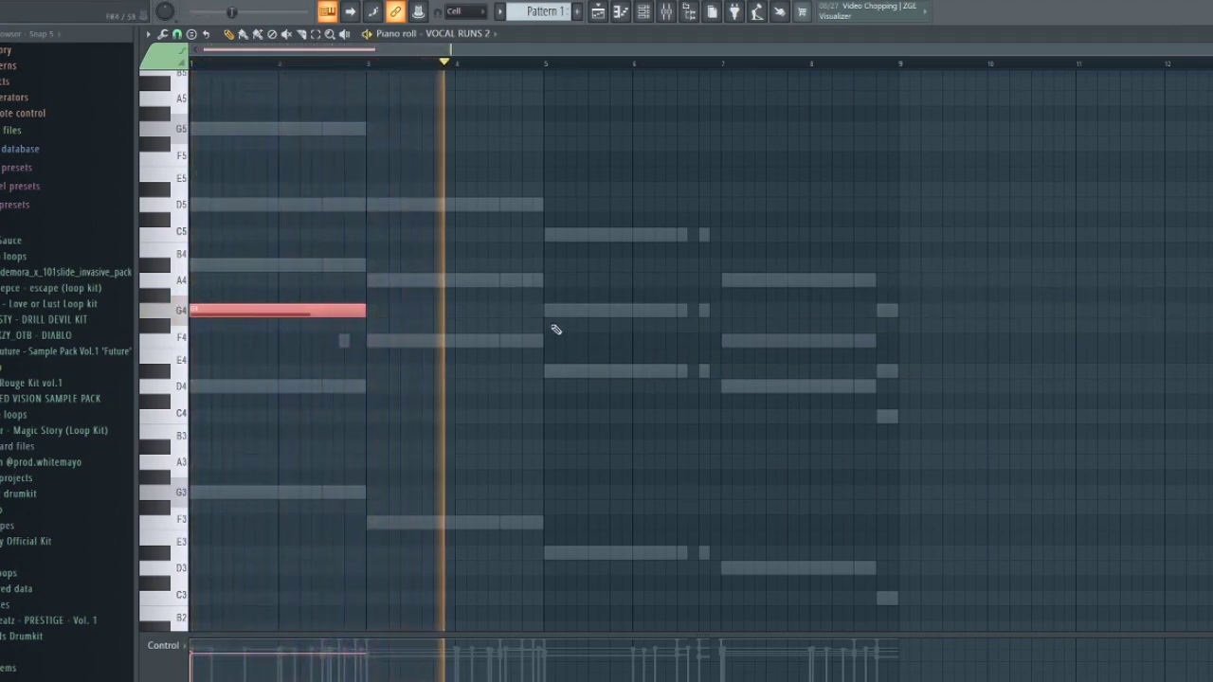
left_click(563, 492)
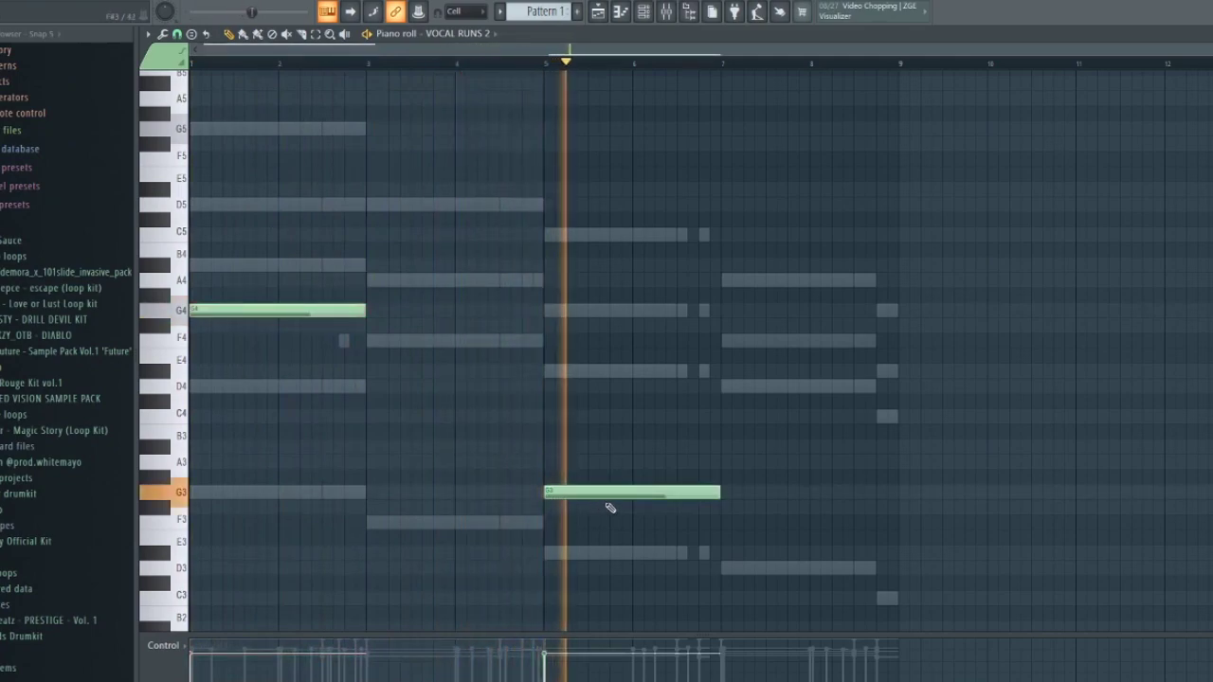
Step: Try a two-bar G3 vocal note at bar 7 and transpose it up two octaves to G5
left_click(725, 493)
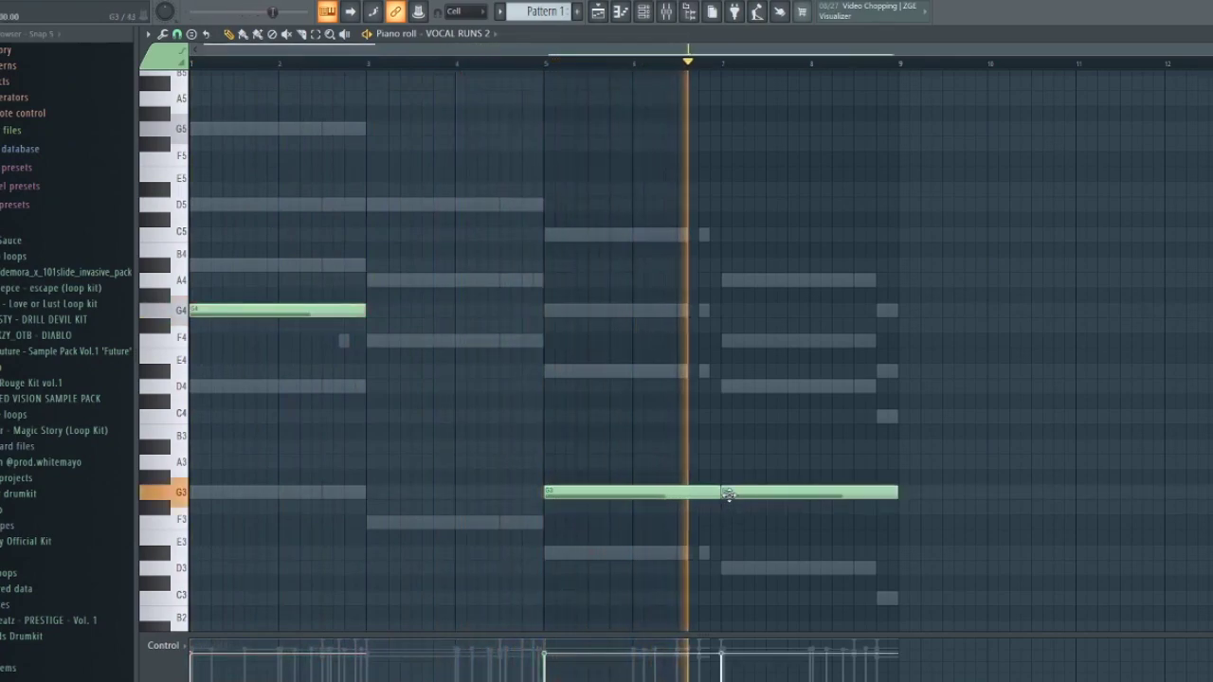
key("ctrl+Up")
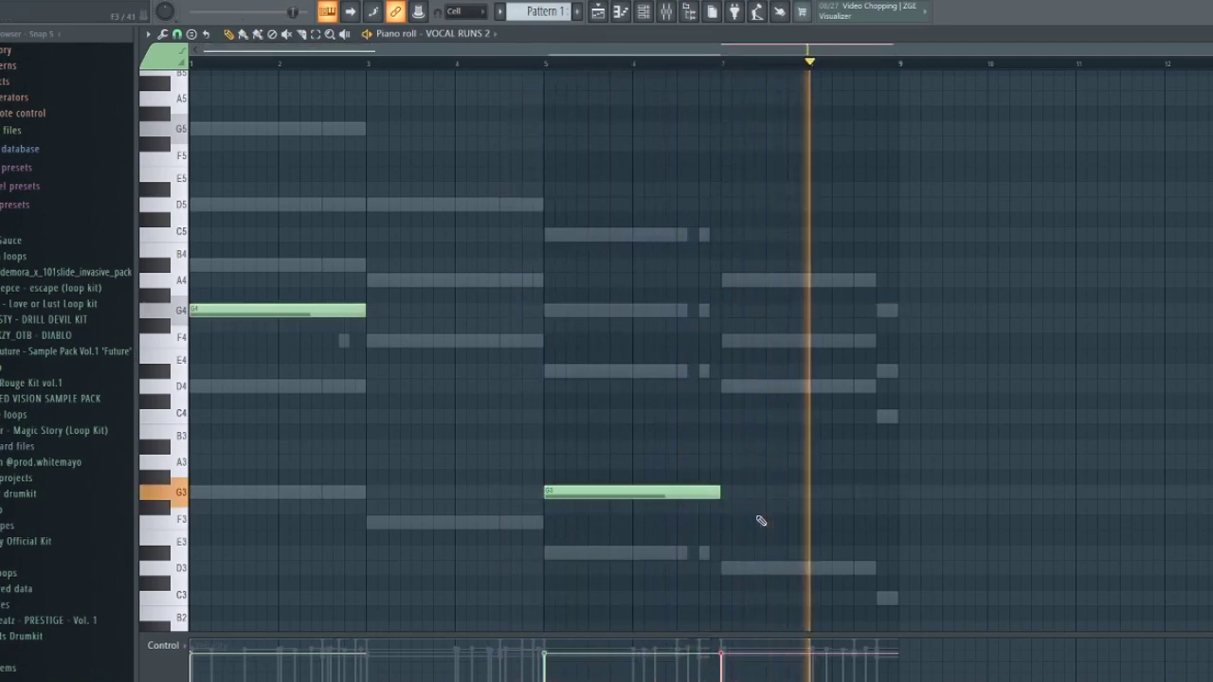
key("ctrl+Up")
scroll(754, 509, "up", 4)
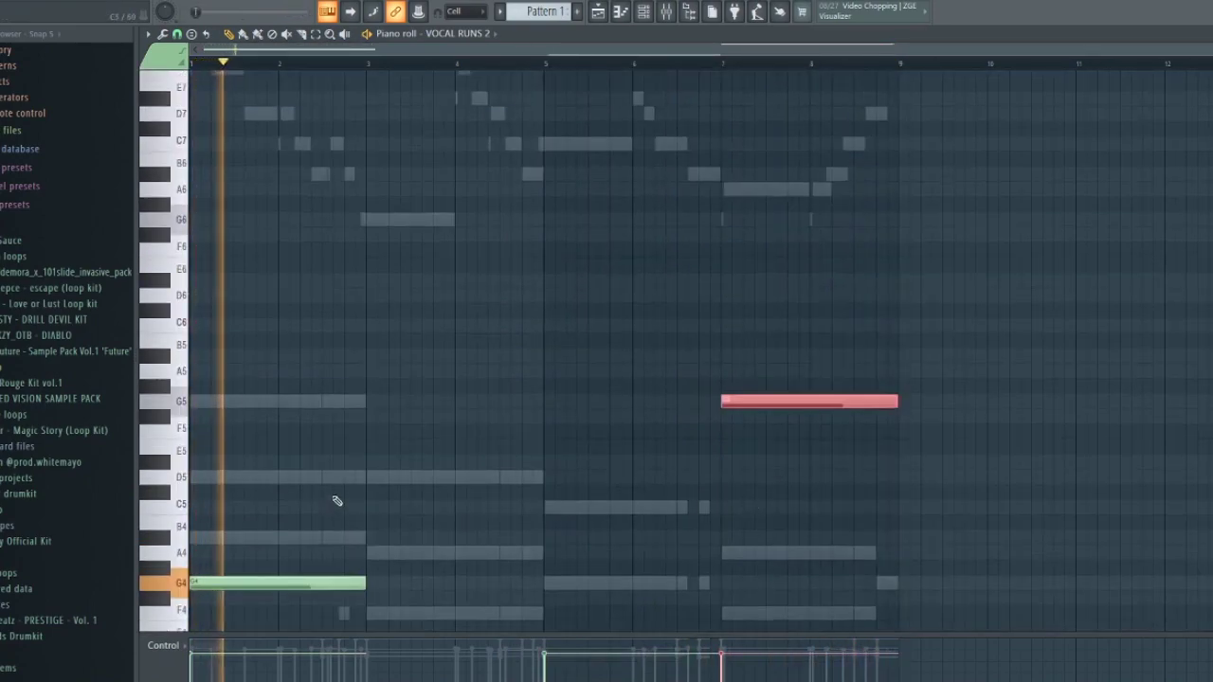
Step: Try a two-bar G6 vocal note at bar 3, and delete both it and the G5 note at bar 7
left_click(375, 218)
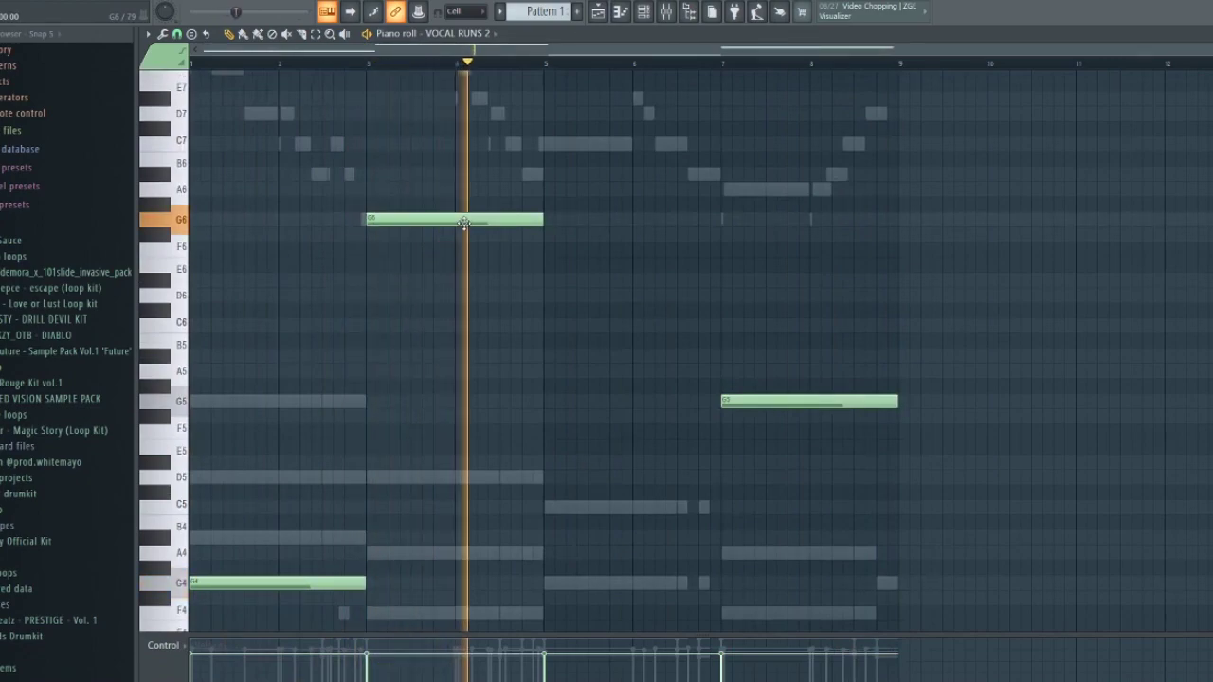
right_click(468, 220)
scroll(578, 489, "down", 3)
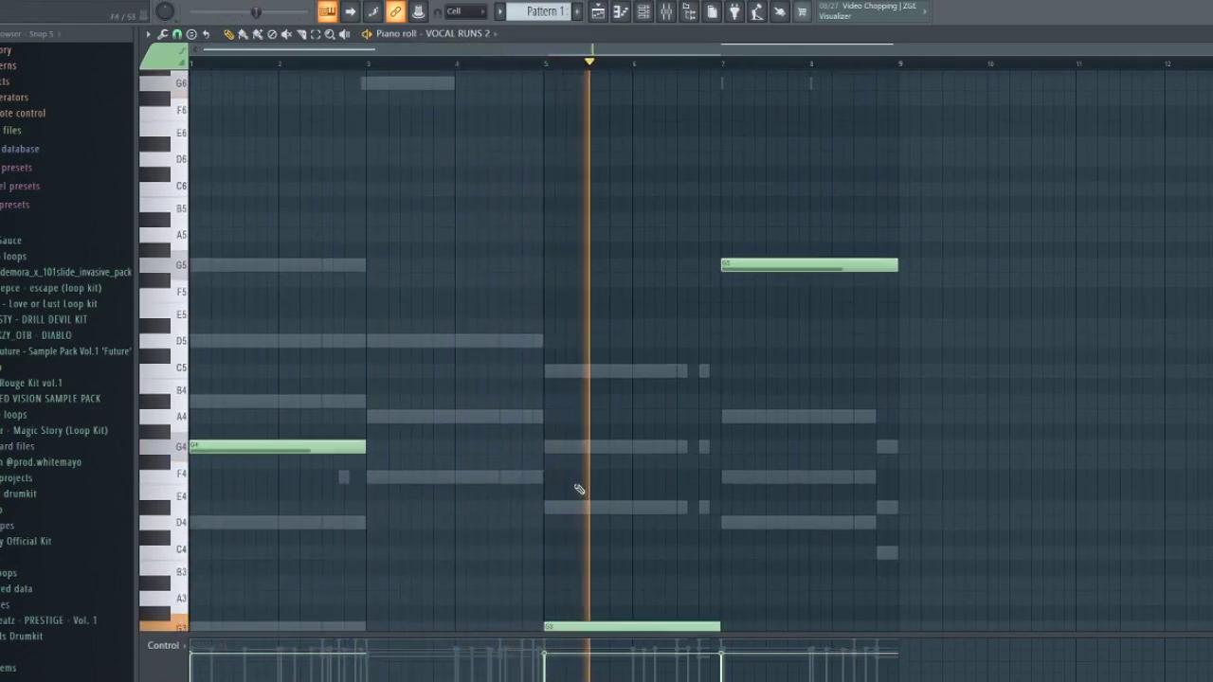
scroll(655, 412, "up", 4)
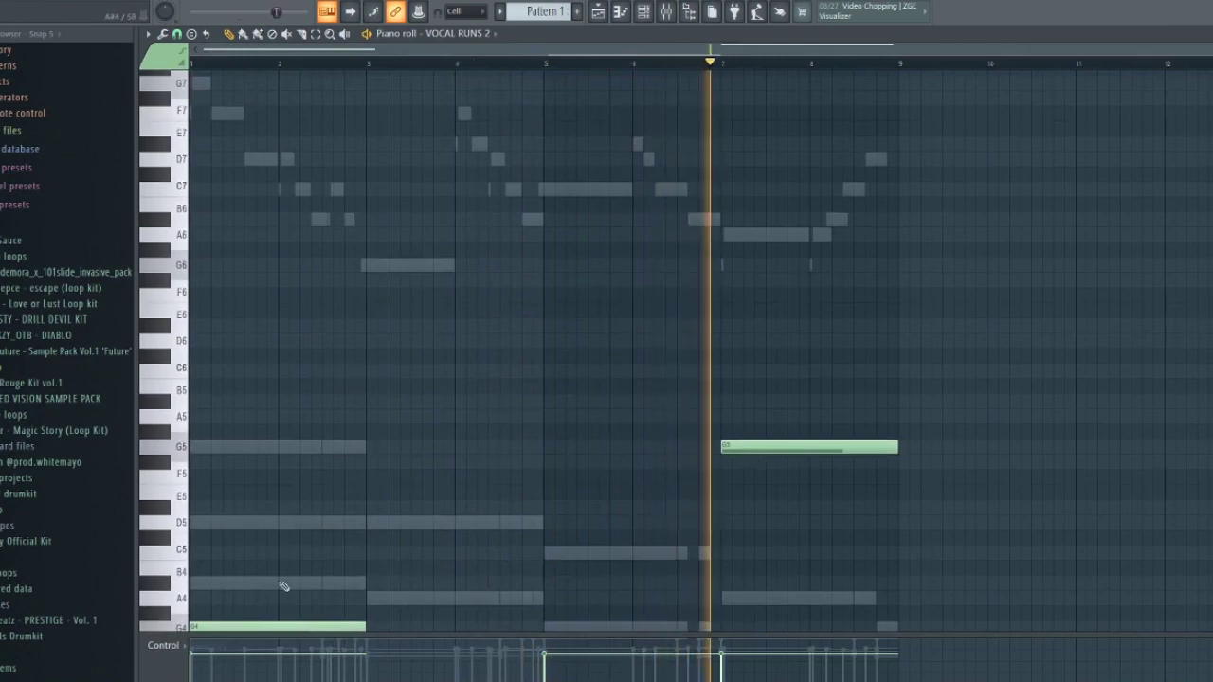
scroll(265, 601, "down", 2)
right_click(815, 352)
scroll(767, 352, "up", 6)
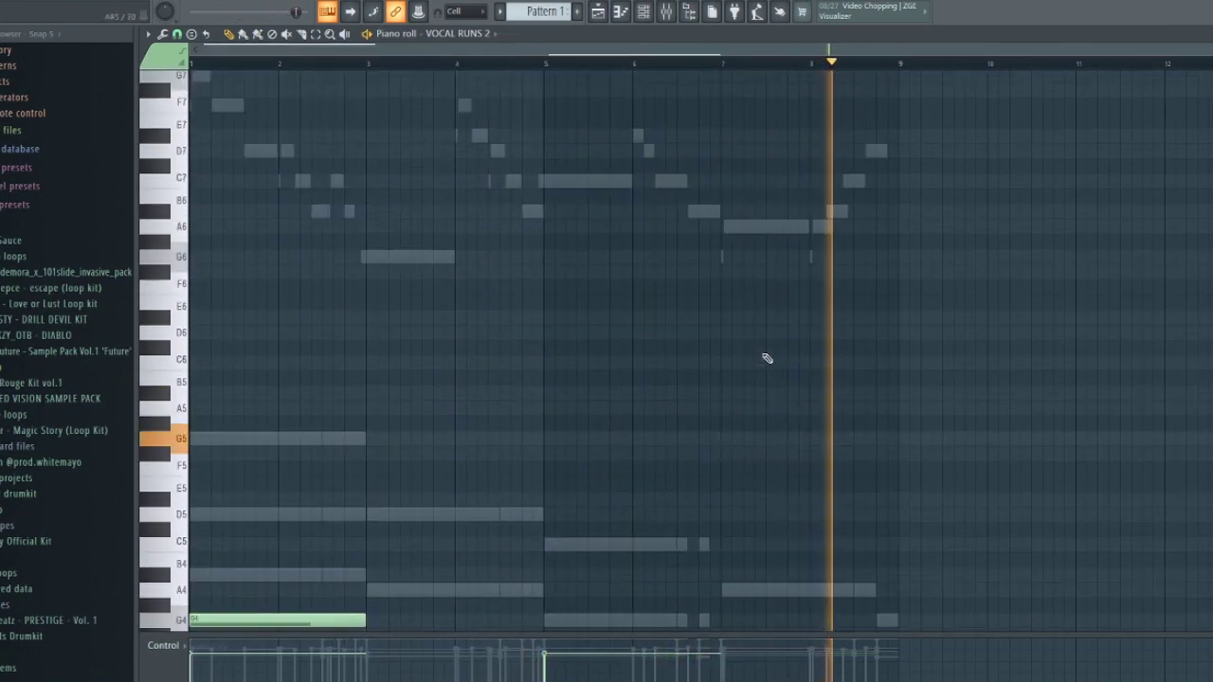
Step: Place a two-bar G7 vocal note at bar 7, and raise the bar 1 note to G6 and extend it to four bars
left_click(728, 266)
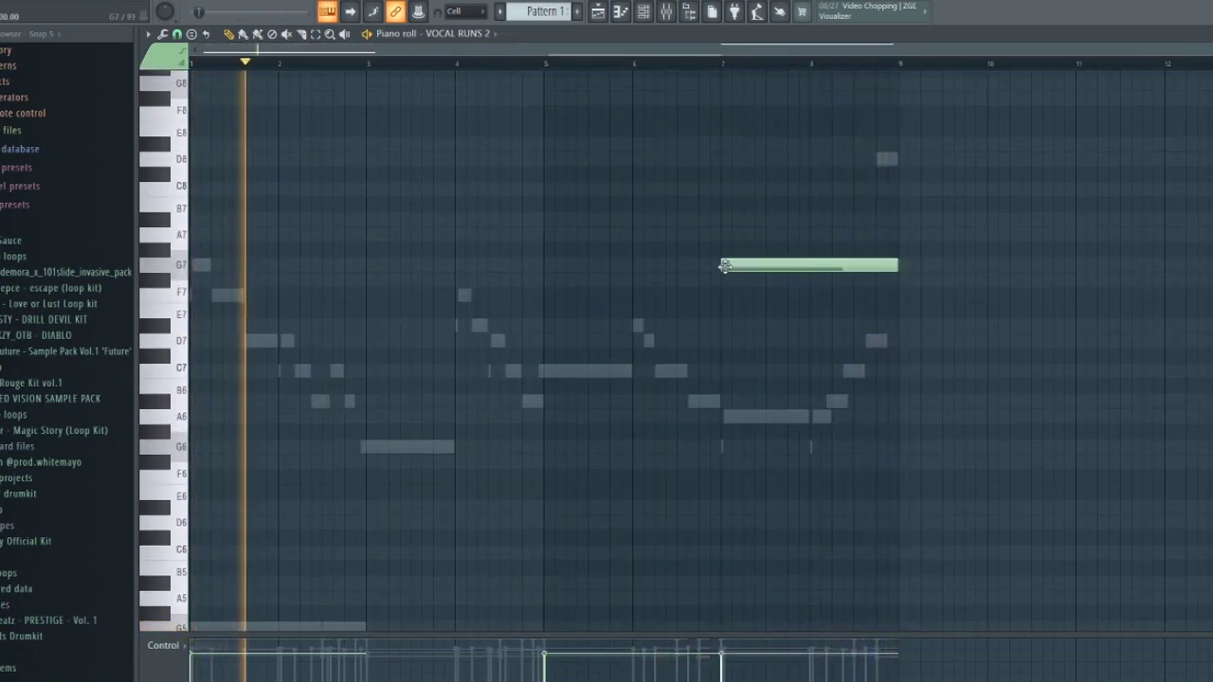
scroll(736, 262, "down", 6)
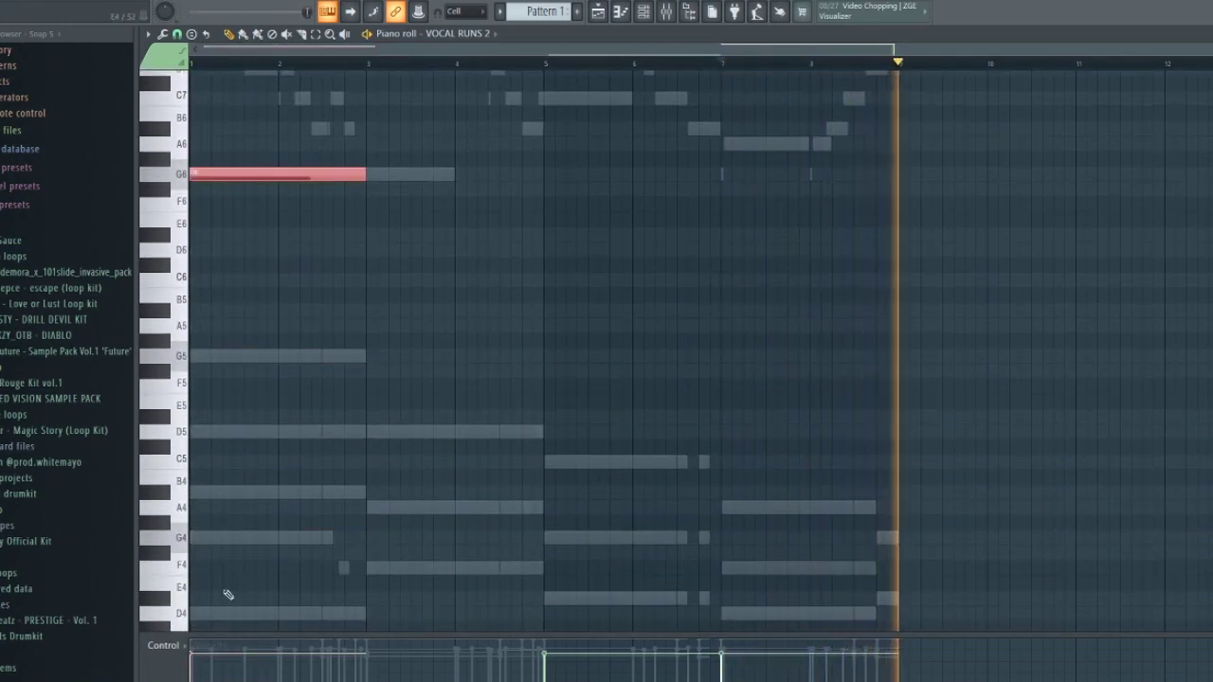
scroll(229, 595, "up", 5)
scroll(363, 325, "down", 5)
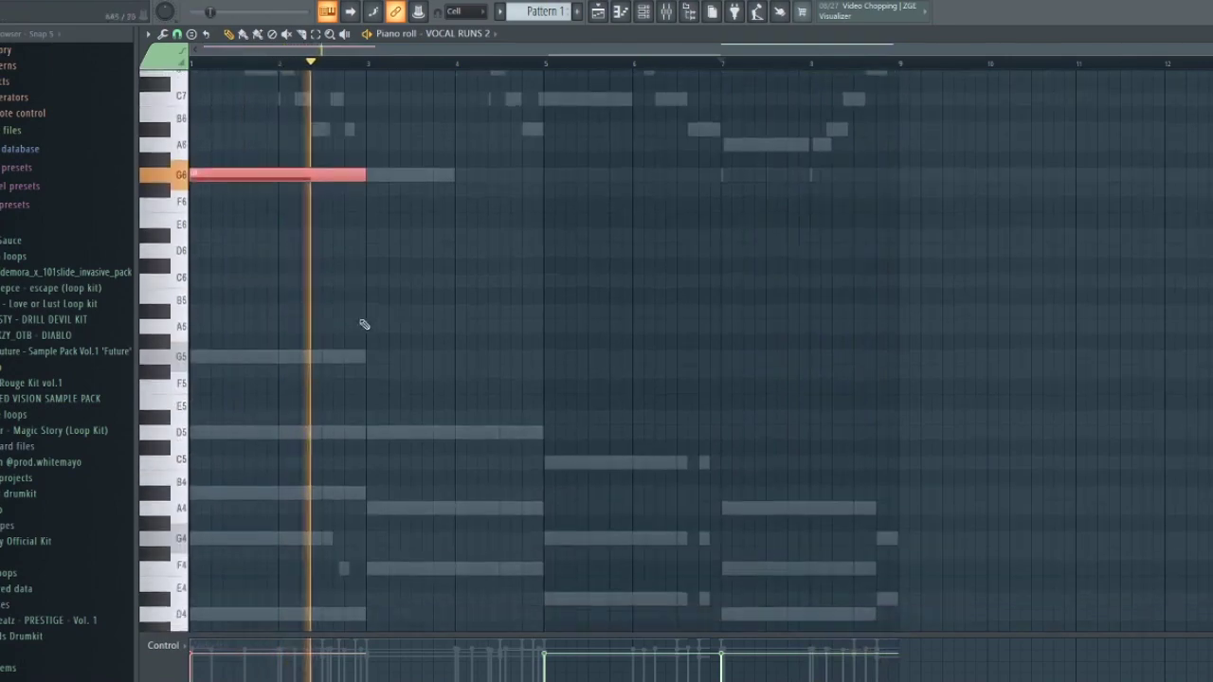
left_click_drag(366, 173, 542, 175)
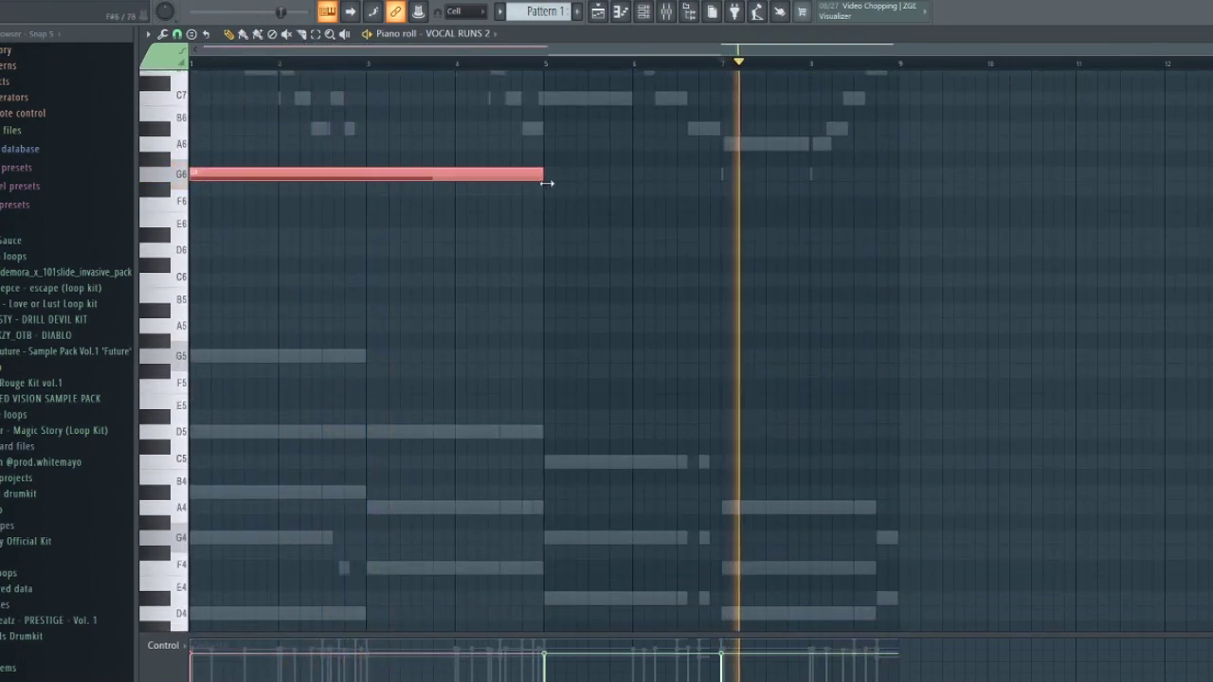
Step: Play the vocal part and examine its notes across the octaves against the chords and melody
scroll(614, 401, "up", 4)
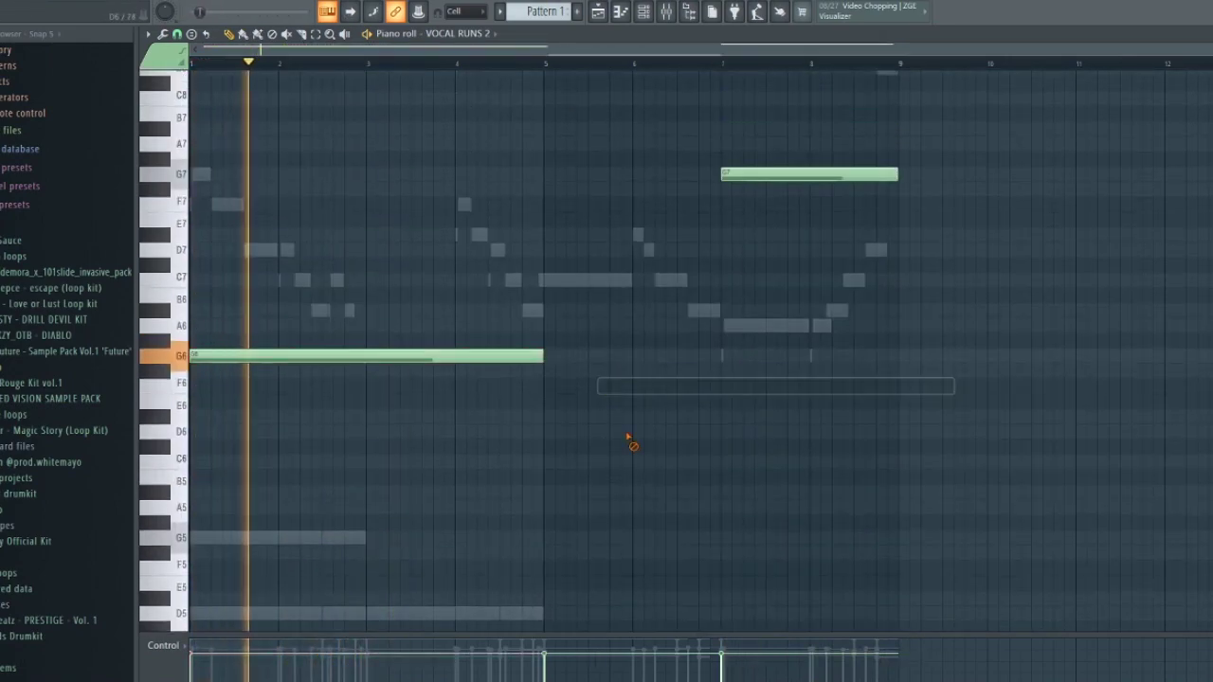
scroll(650, 407, "down", 9)
scroll(652, 406, "up", 9)
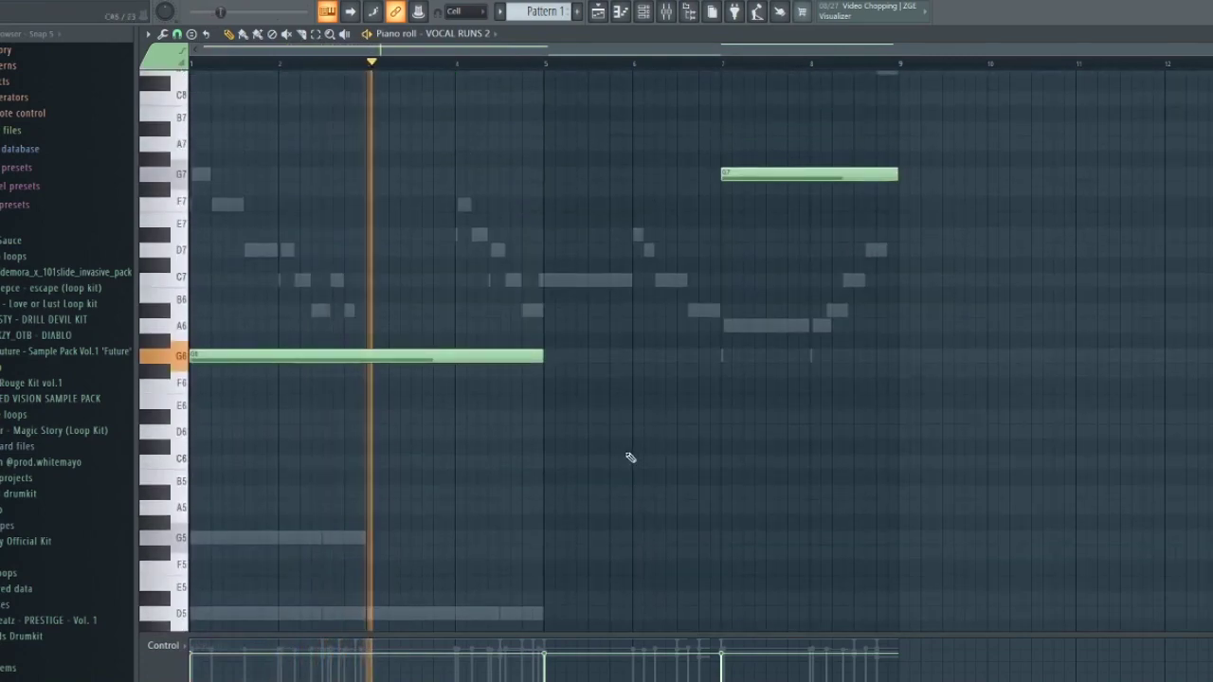
scroll(631, 455, "down", 9)
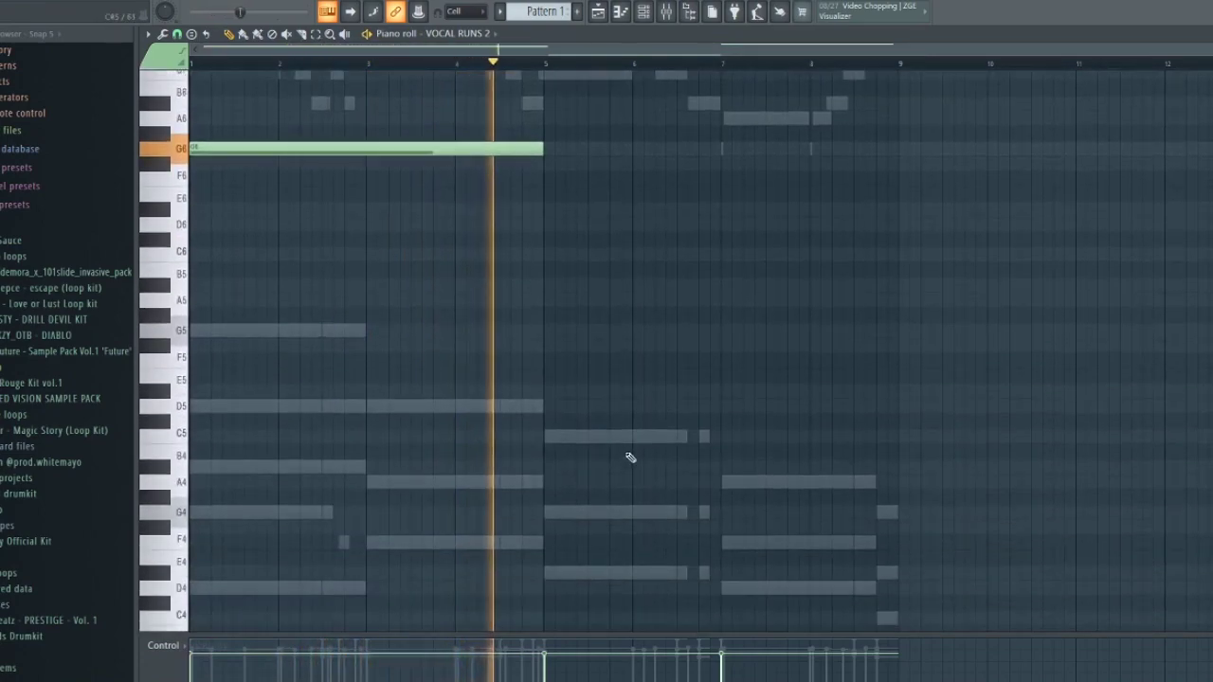
scroll(635, 465, "up", 3)
scroll(636, 468, "up", 10)
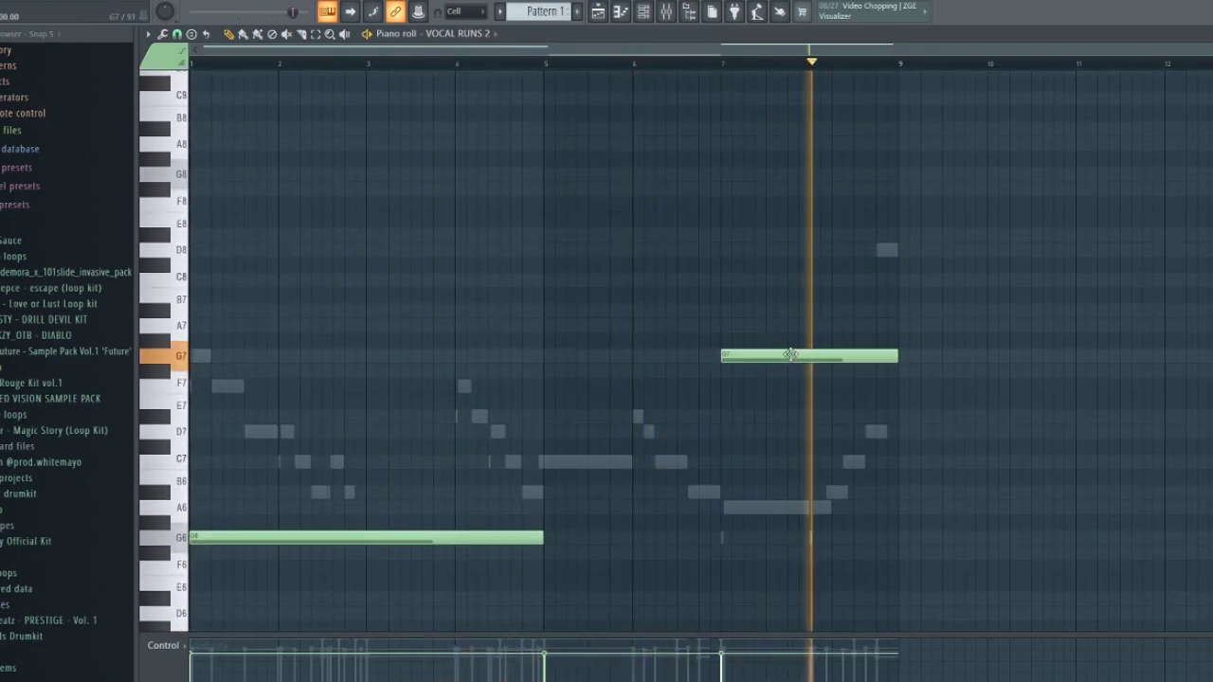
scroll(786, 377, "down", 17)
scroll(786, 377, "up", 12)
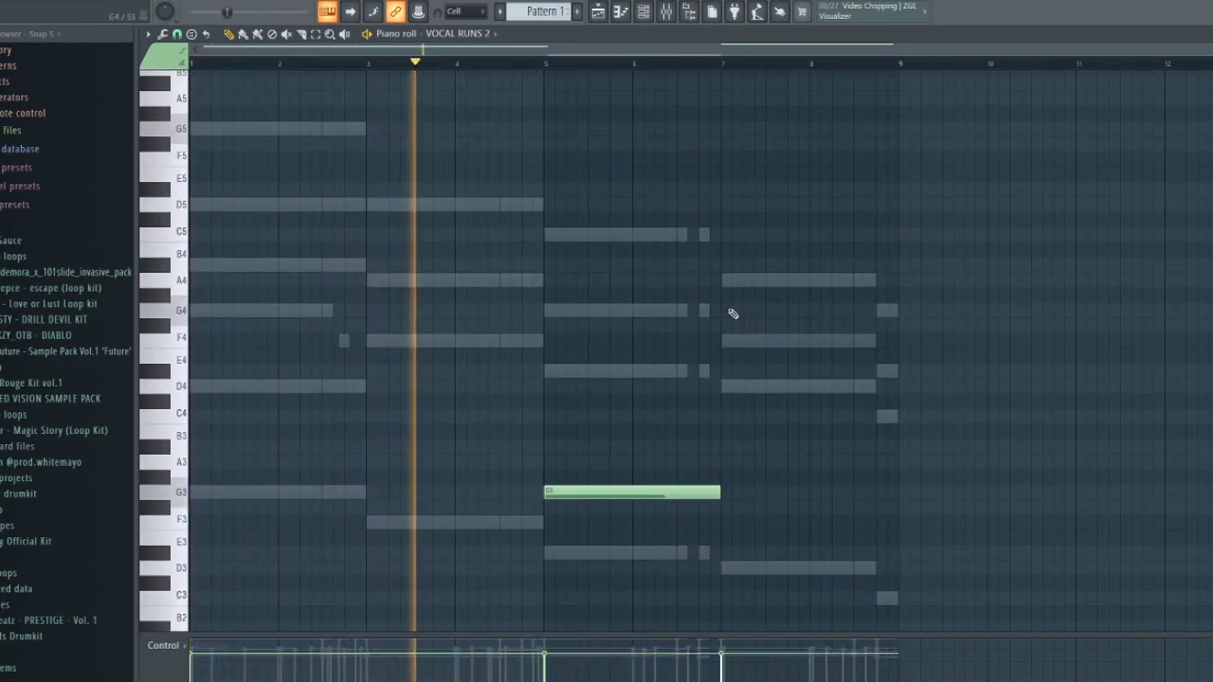
Step: Delete the G7 vocal note at bar 7, and try a two-bar G3 note in its place before removing it
scroll(764, 142, "down", 7)
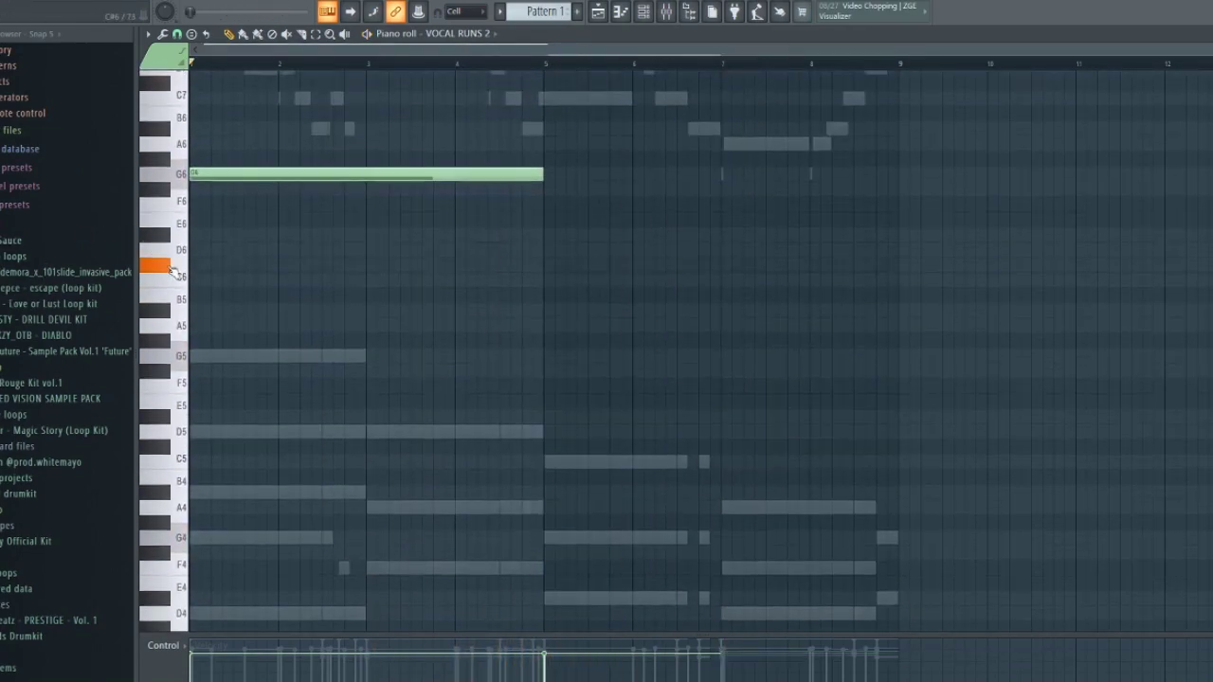
scroll(173, 265, "up", 9)
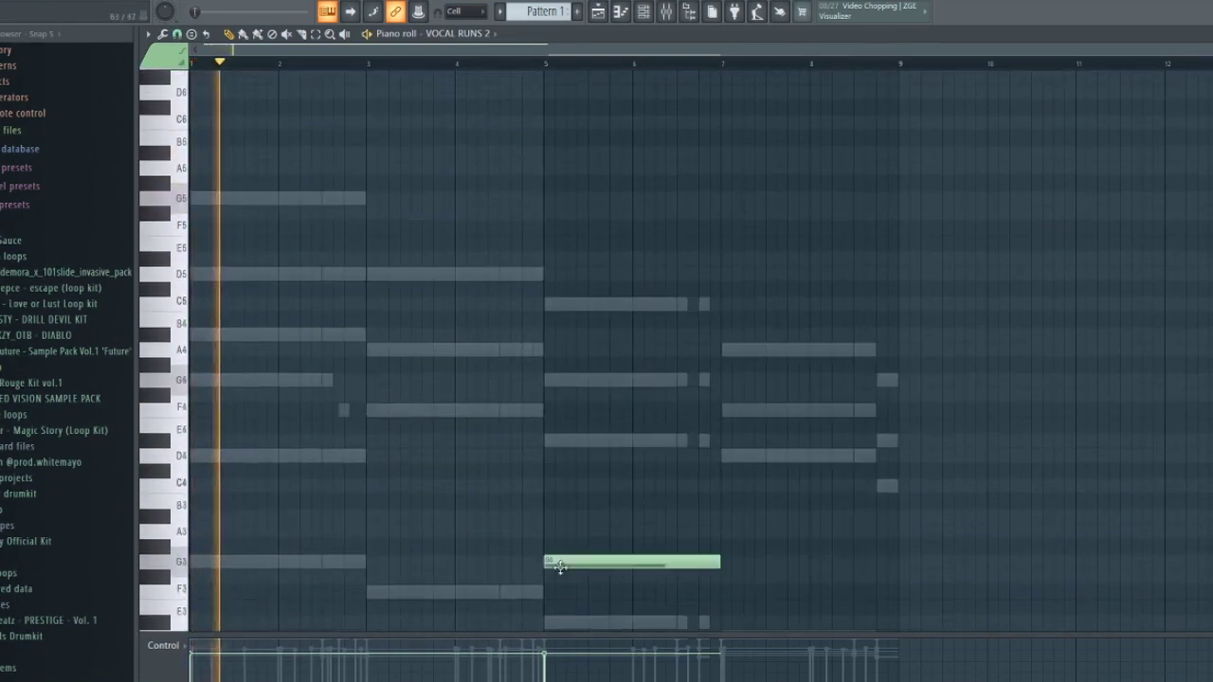
scroll(582, 572, "down", 4)
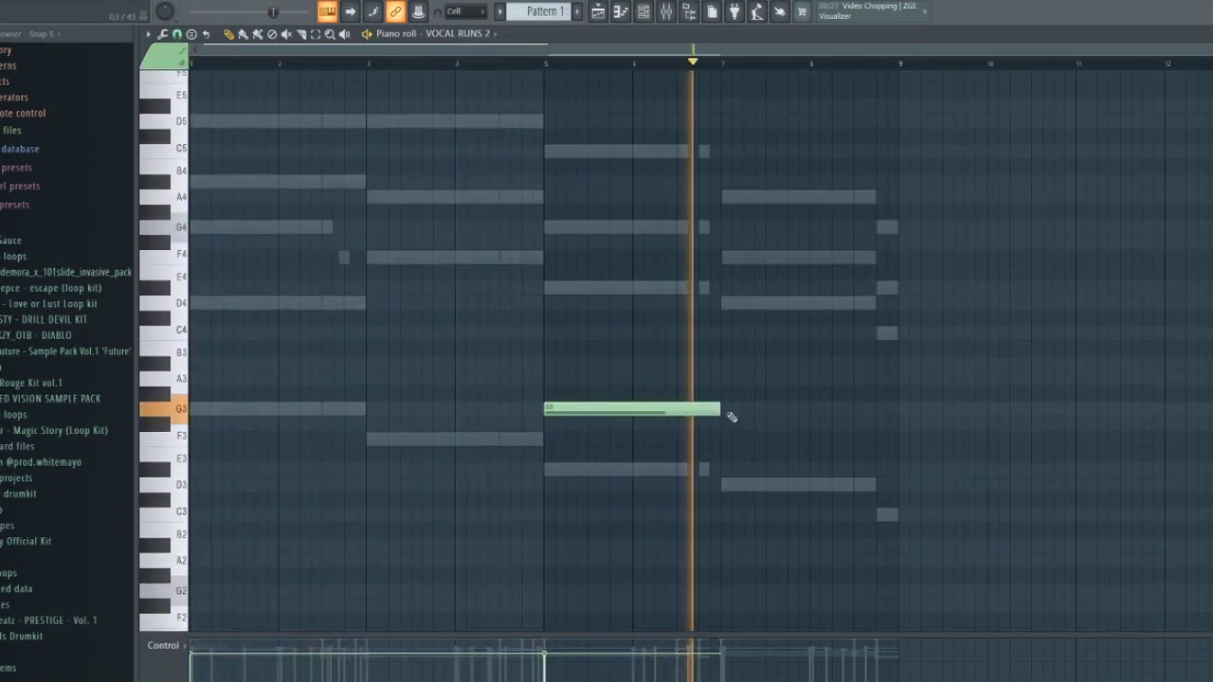
left_click(726, 409)
right_click(892, 409)
Step: Stop playback and add a second VOCAL RUNS 2 channel by searching the full plugin list for "vocal"
left_click(645, 14)
key("space")
left_click(871, 268)
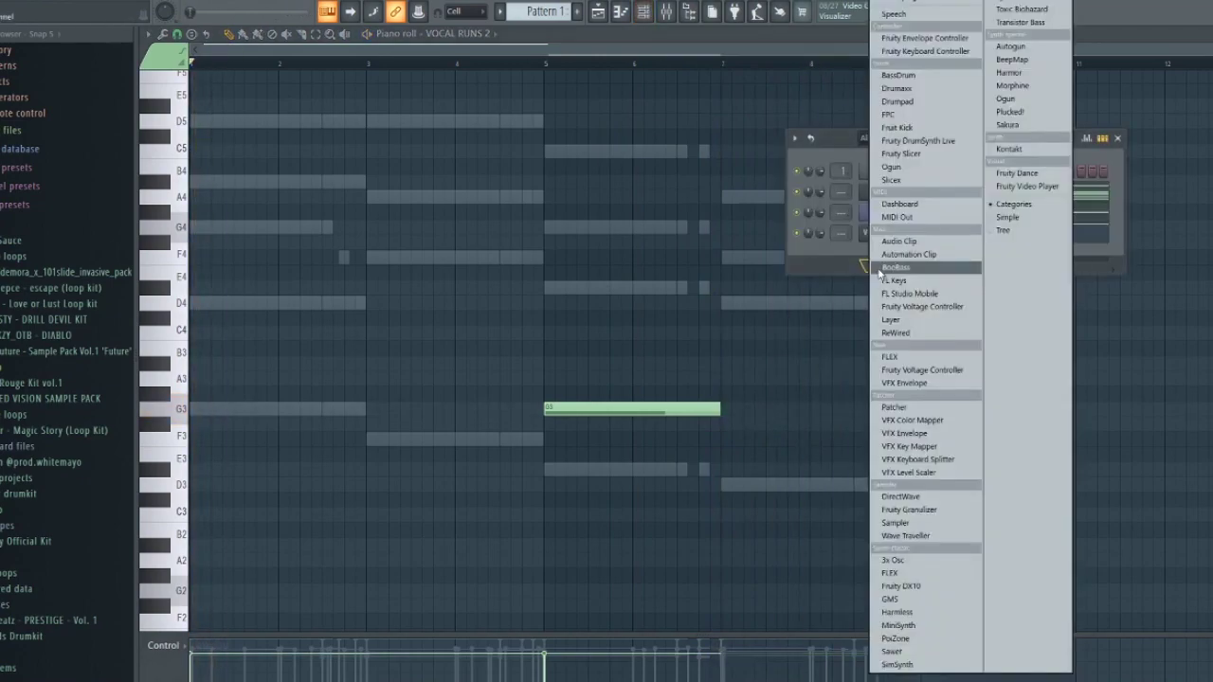
left_click(930, 1)
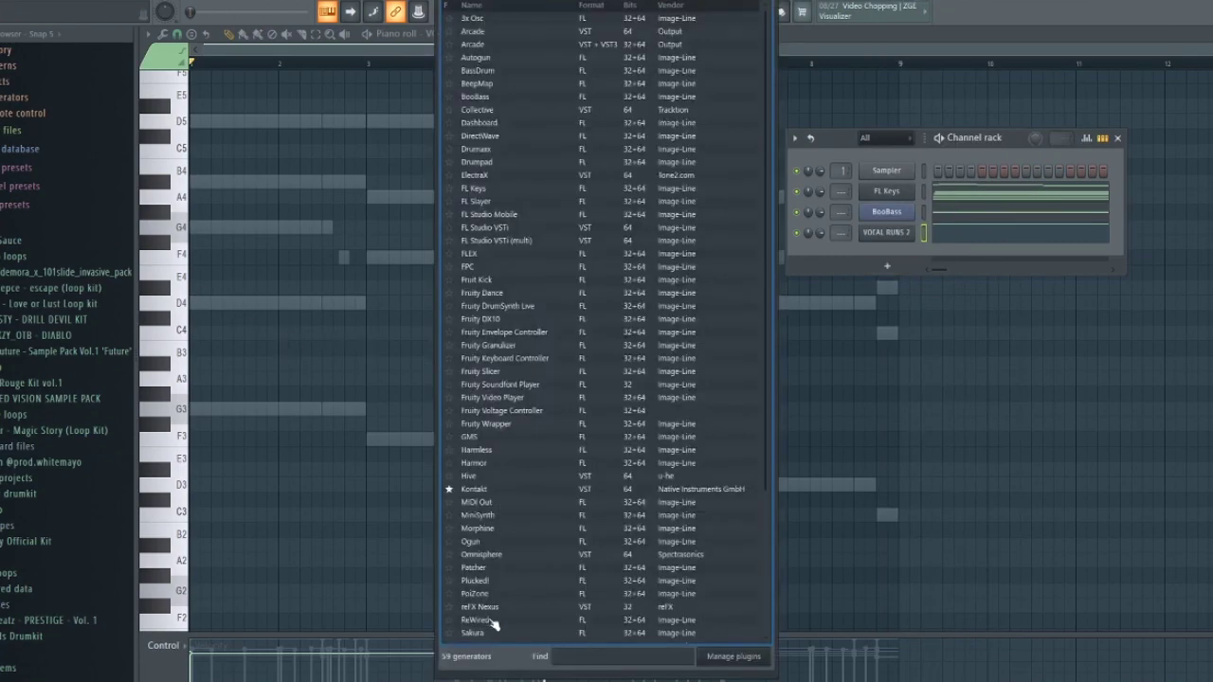
type("vocal")
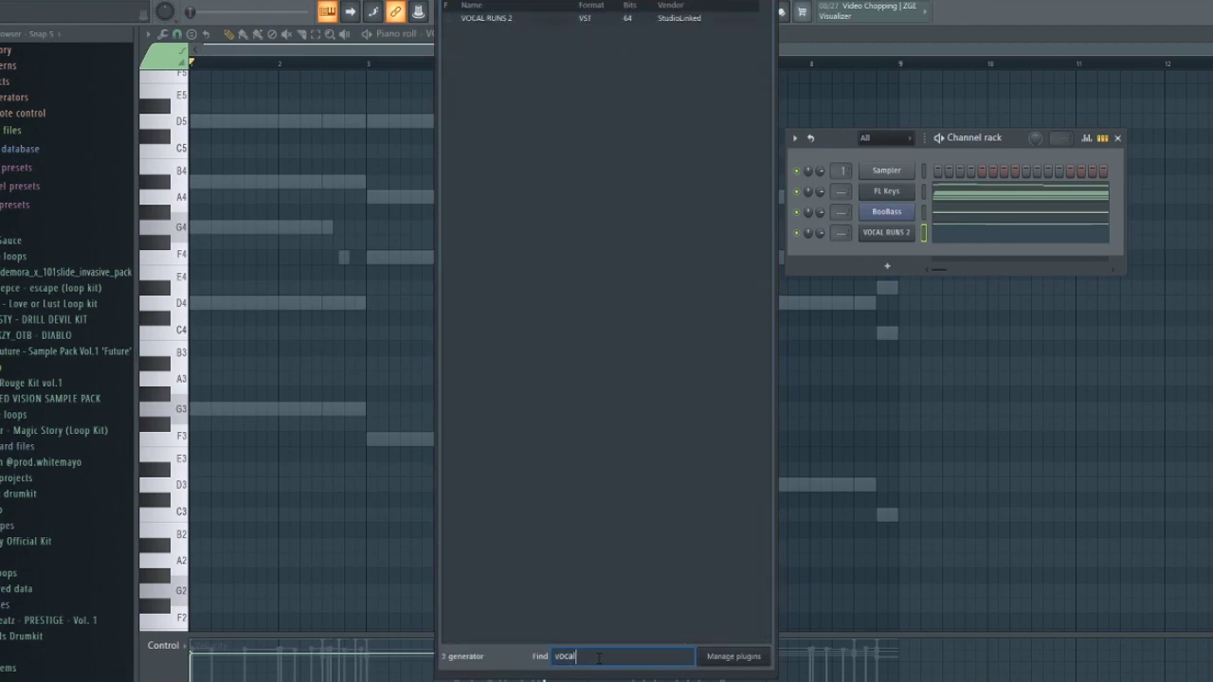
left_click(680, 21)
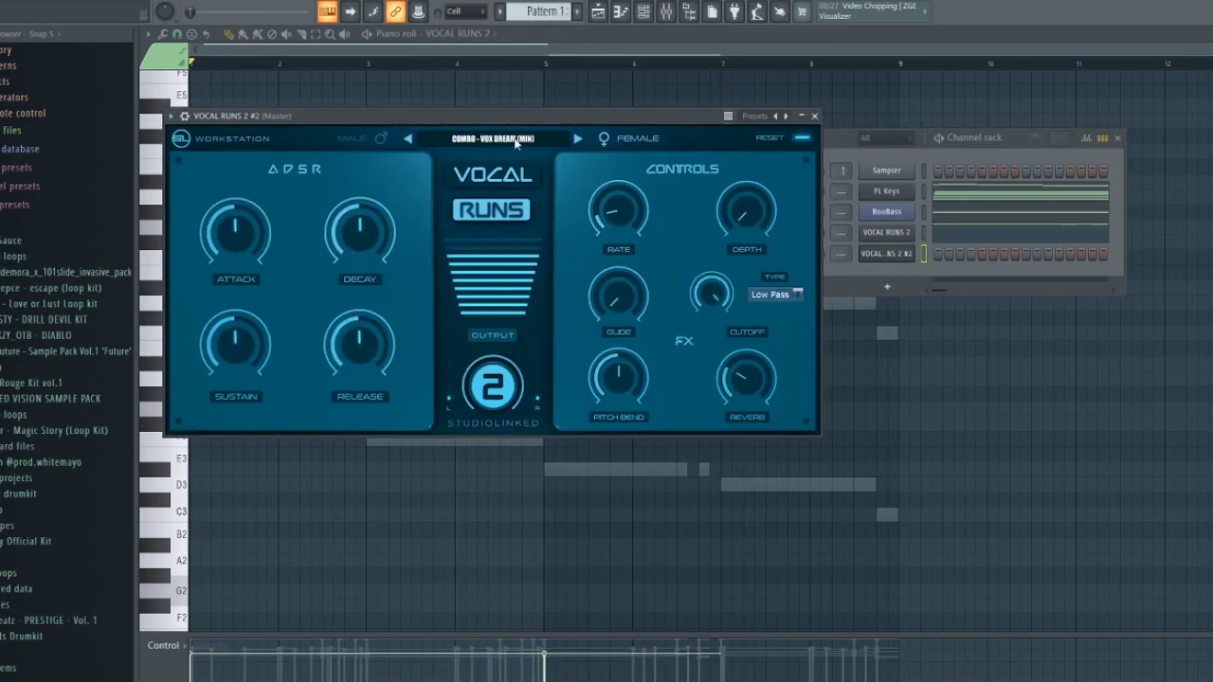
Step: Choose another preset for the second VOCAL RUNS 2 channel and place a two-bar G5 note at bar 7 in its piano roll
left_click(517, 140)
left_click(888, 407)
left_click(815, 117)
left_click(461, 35)
left_click(474, 137)
scroll(730, 379, "up", 5)
left_click(735, 274)
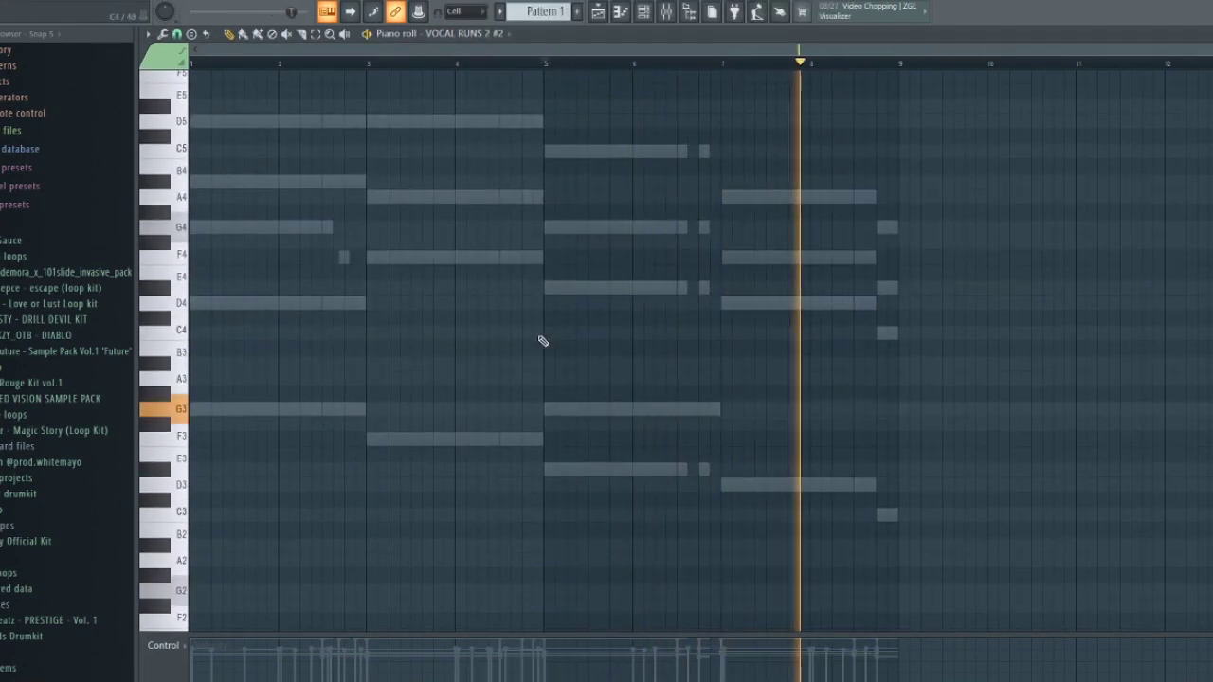
scroll(541, 338, "up", 3)
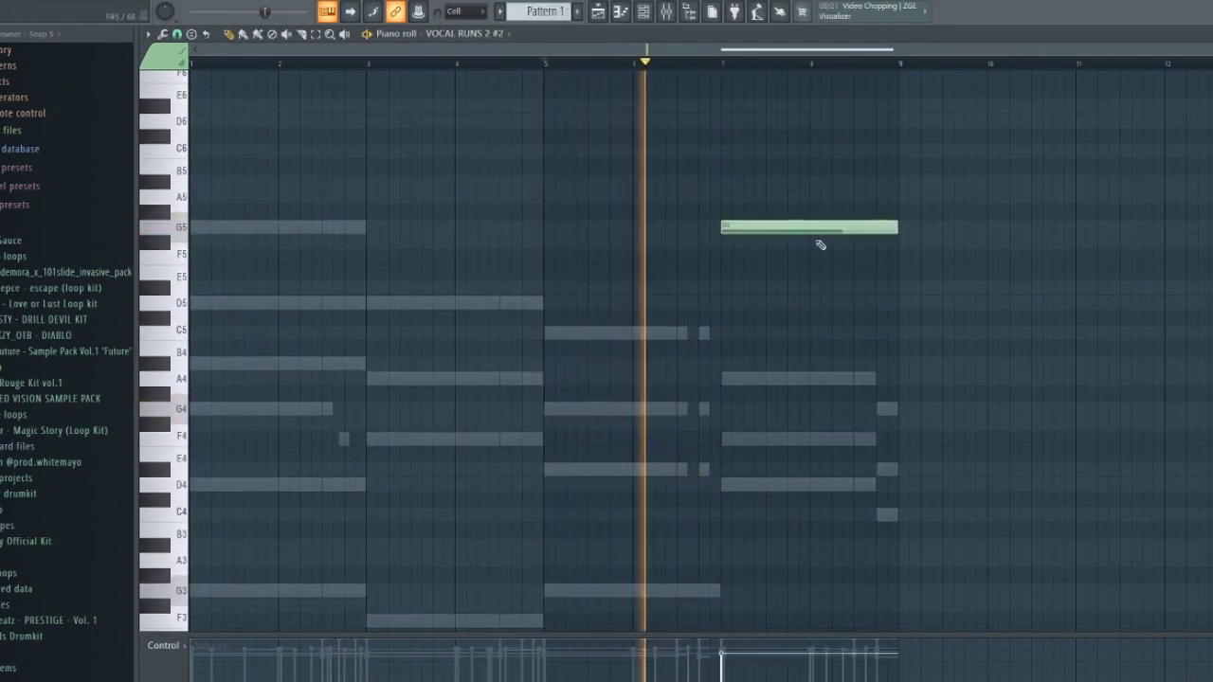
scroll(797, 226, "up", 5)
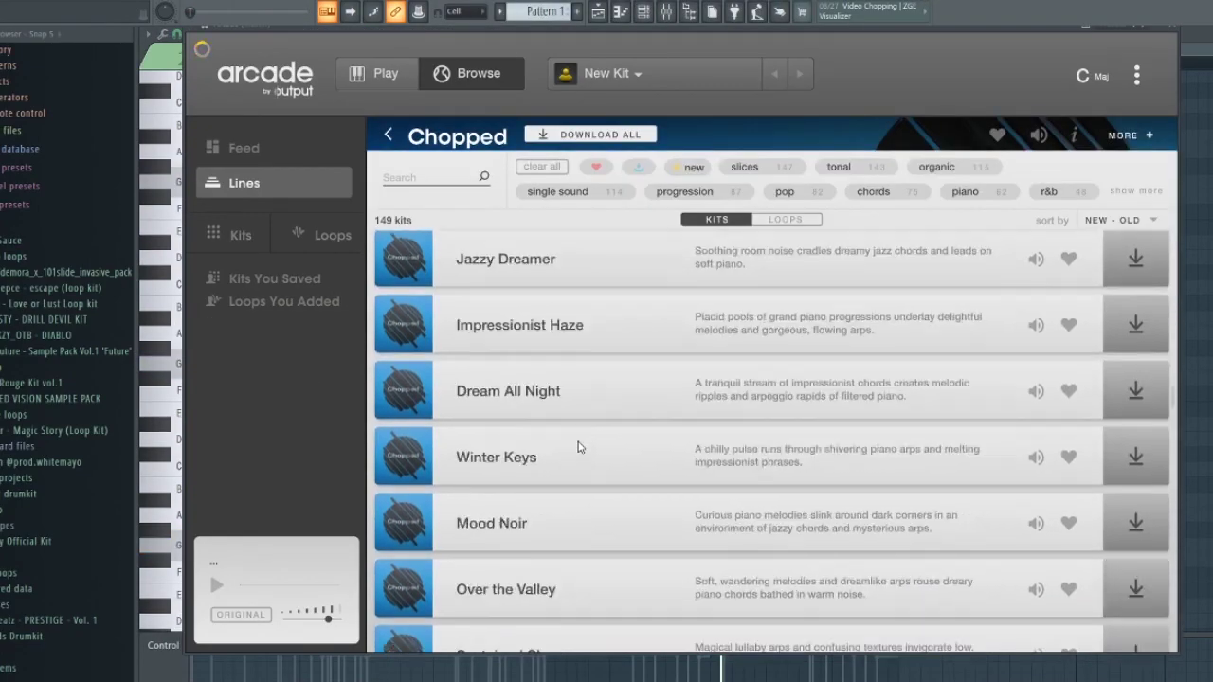
Step: Browse the Chopped kits in Arcade and place two-bar Arcade notes: B4 at bar 1 and A4 at bar 5
scroll(576, 446, "down", 5)
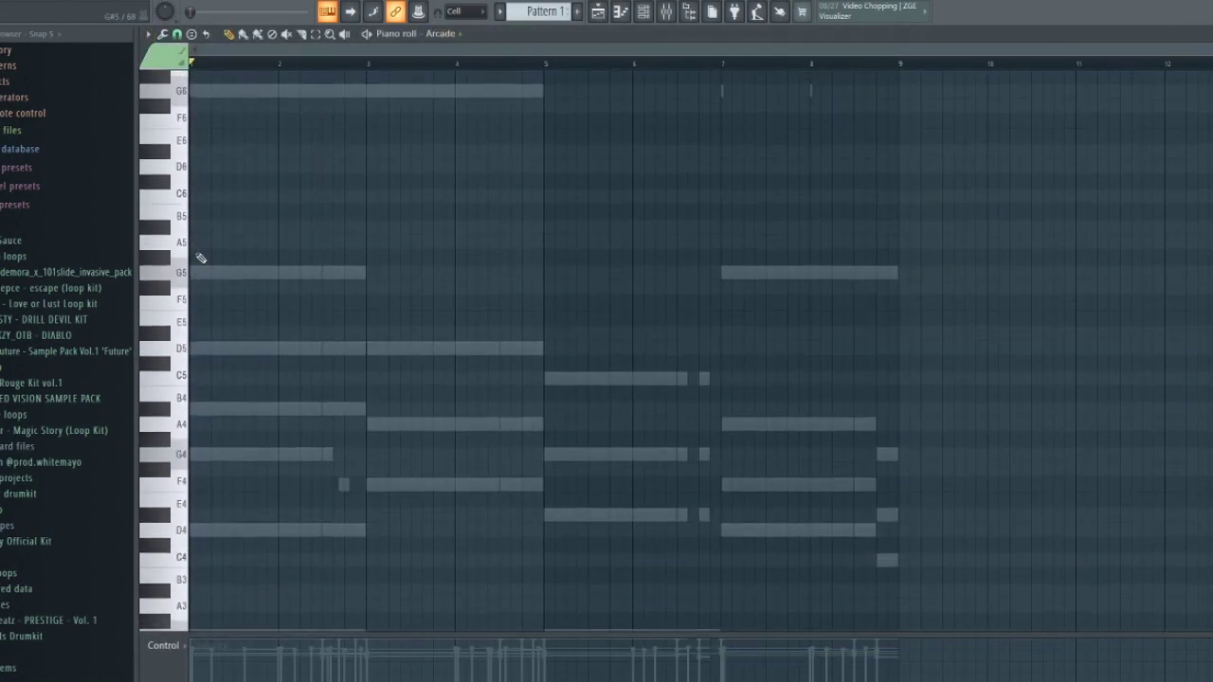
scroll(200, 259, "up", 3)
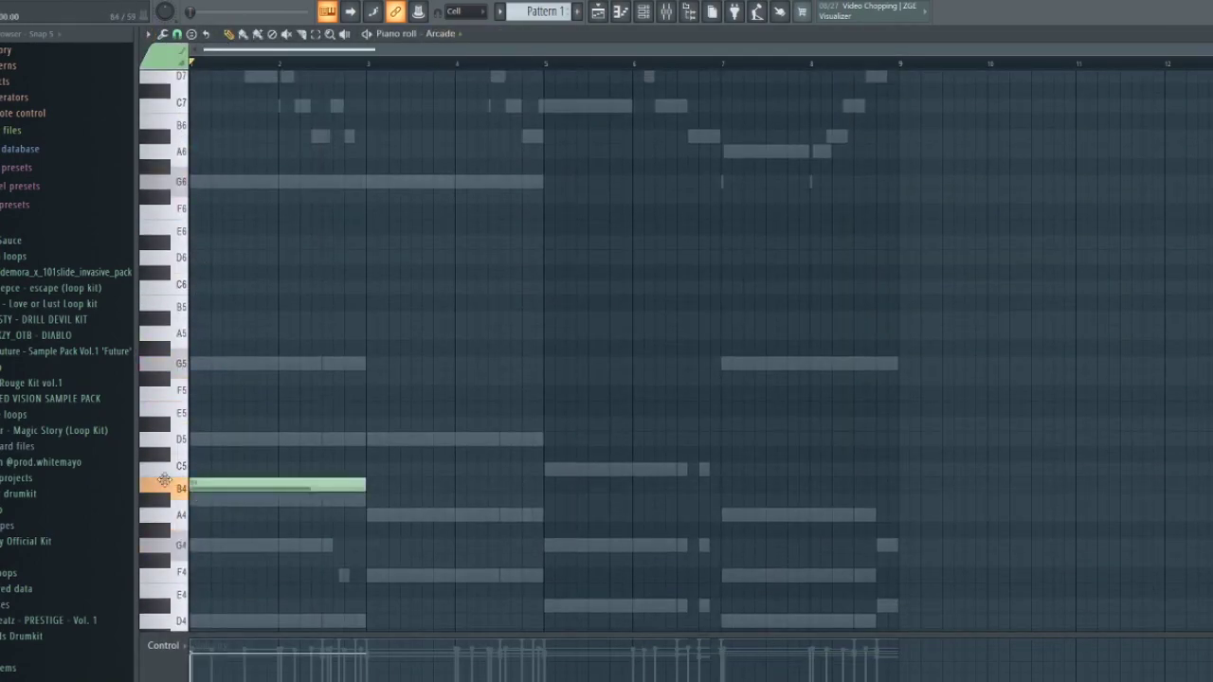
key("space")
key("space")
right_click(244, 469)
left_click(195, 484)
key("space")
left_click(549, 515)
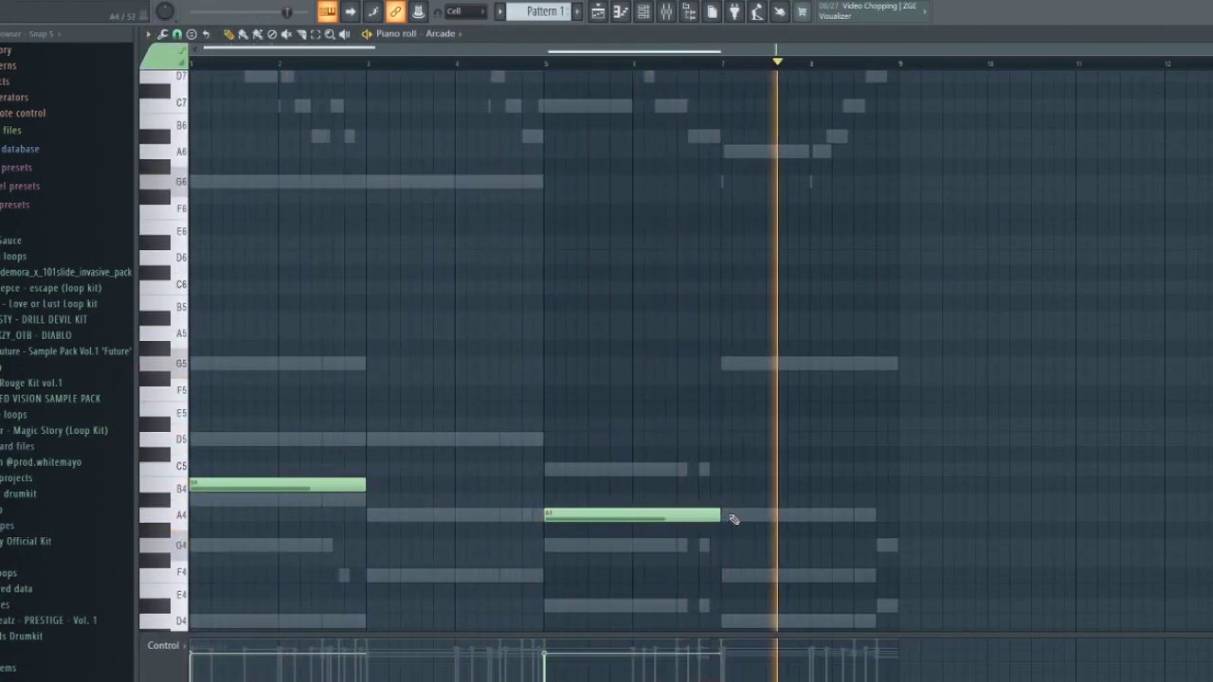
Step: Place one-bar Arcade notes D5 and F#5 at bar 4, and A4 and F#5 at bar 8
left_click(459, 440)
left_click_drag(630, 439, 541, 439)
left_click(457, 378)
left_click_drag(821, 424, 828, 515)
left_click(824, 379)
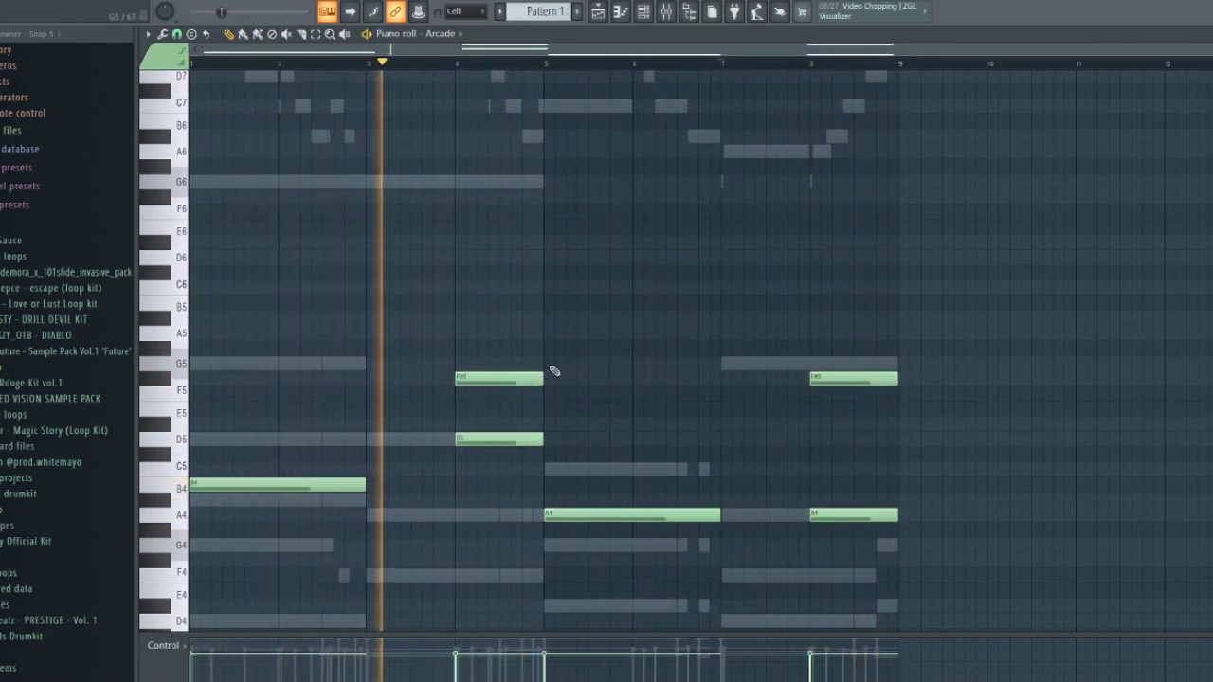
key("space")
Step: Add an Omnisphere channel and load a patch found by searching its patch browser for "chill"
scroll(555, 370, "down", 3)
left_click(646, 14)
left_click(887, 307)
left_click(914, 4)
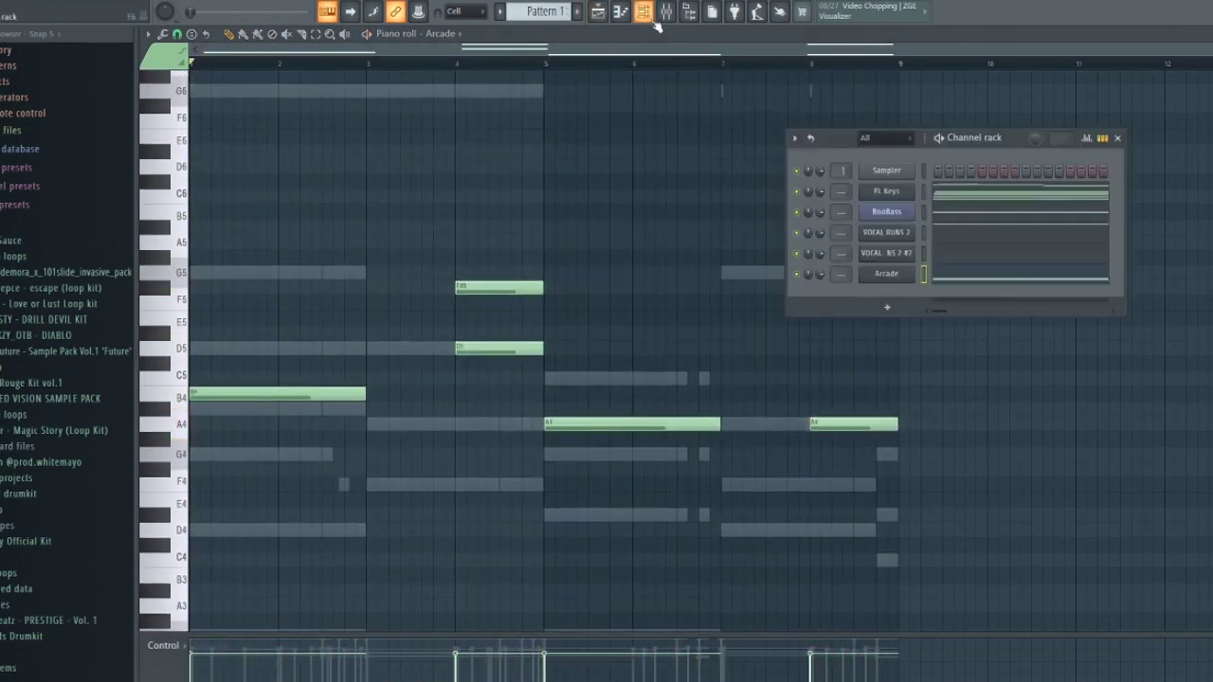
left_click(481, 554)
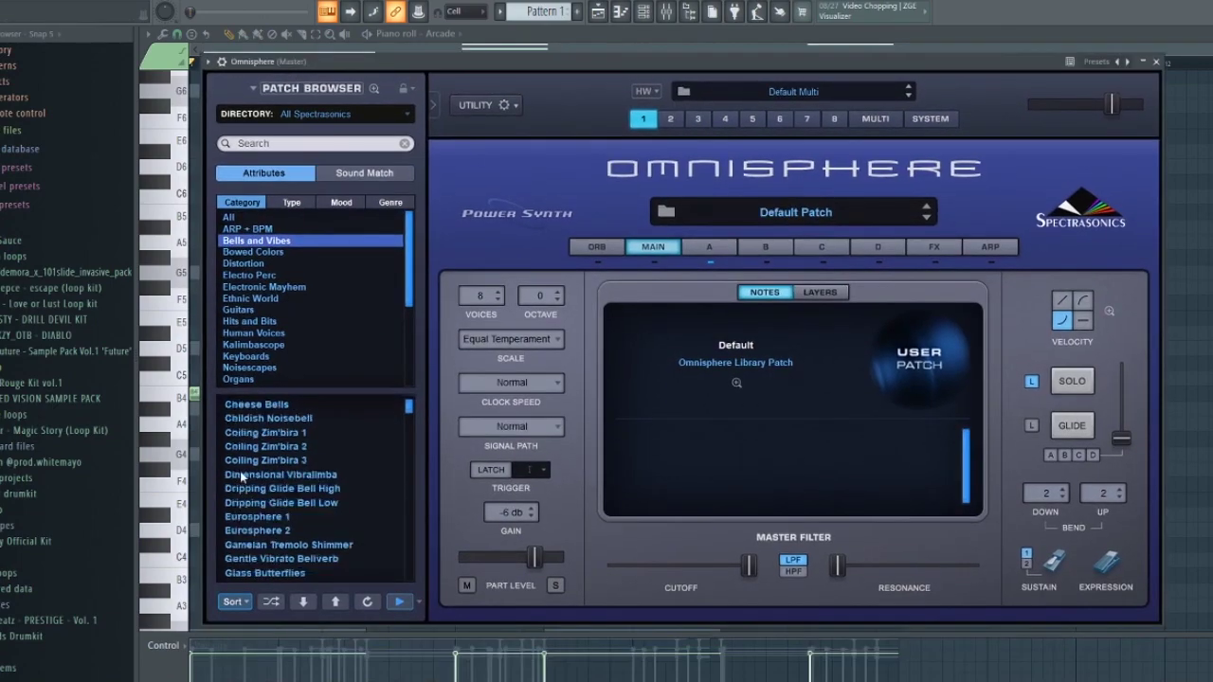
left_click(266, 144)
type("chill")
left_click(301, 420)
left_click(1155, 63)
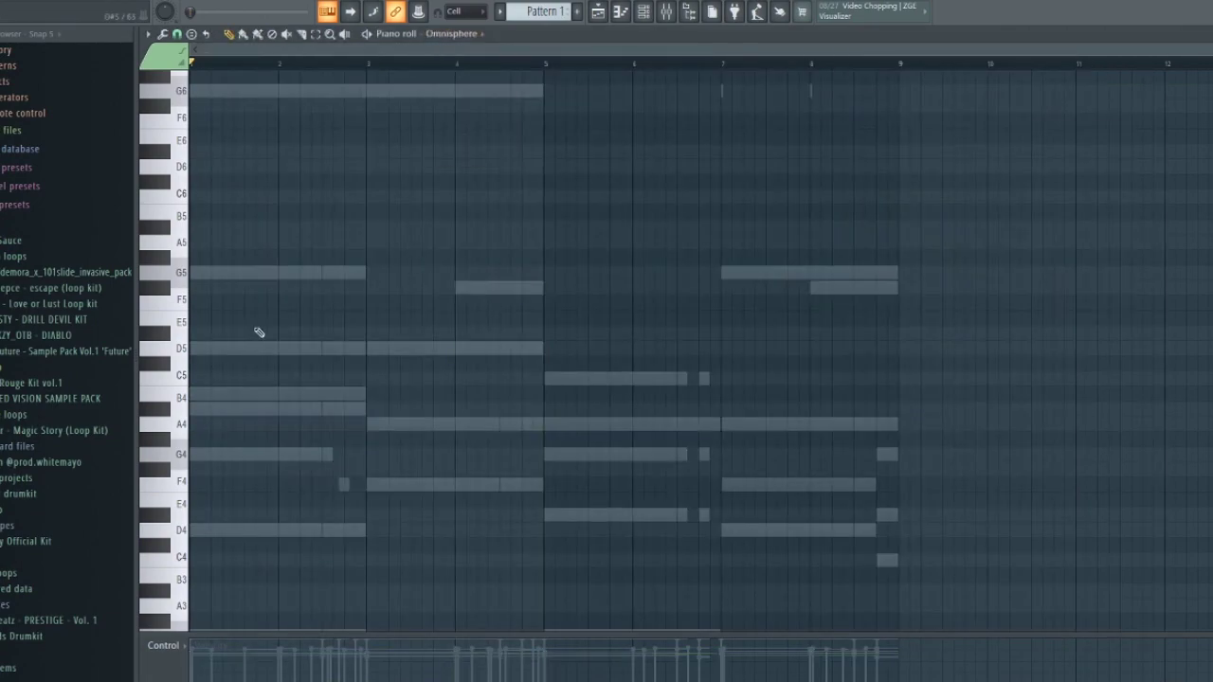
Step: Copy the existing chord notes and paste them into the Omnisphere piano roll
right_click(281, 273)
left_click_drag(193, 242, 1204, 568, "ctrl")
key("ctrl+c")
left_click(451, 34)
left_click(451, 169)
key("ctrl+v")
key("F6")
key("F6")
Step: Delete the short repeated notes ending the first two Omnisphere chords, and extend those chords to bars 3 and 5
right_click(343, 319)
left_click_drag(379, 222, 204, 522, "ctrl")
left_click_drag(319, 380, 365, 379)
key("space")
right_click(520, 394)
left_click_drag(511, 303, 398, 473, "ctrl")
left_click_drag(498, 457, 543, 457)
left_click_drag(723, 312, 676, 543, "ctrl")
Step: Play the pattern and transpose the Omnisphere chords up one octave
left_click(556, 68)
key("space")
scroll(853, 360, "up", 3)
scroll(853, 360, "down", 3)
key("ctrl+Up")
scroll(611, 281, "up", 5)
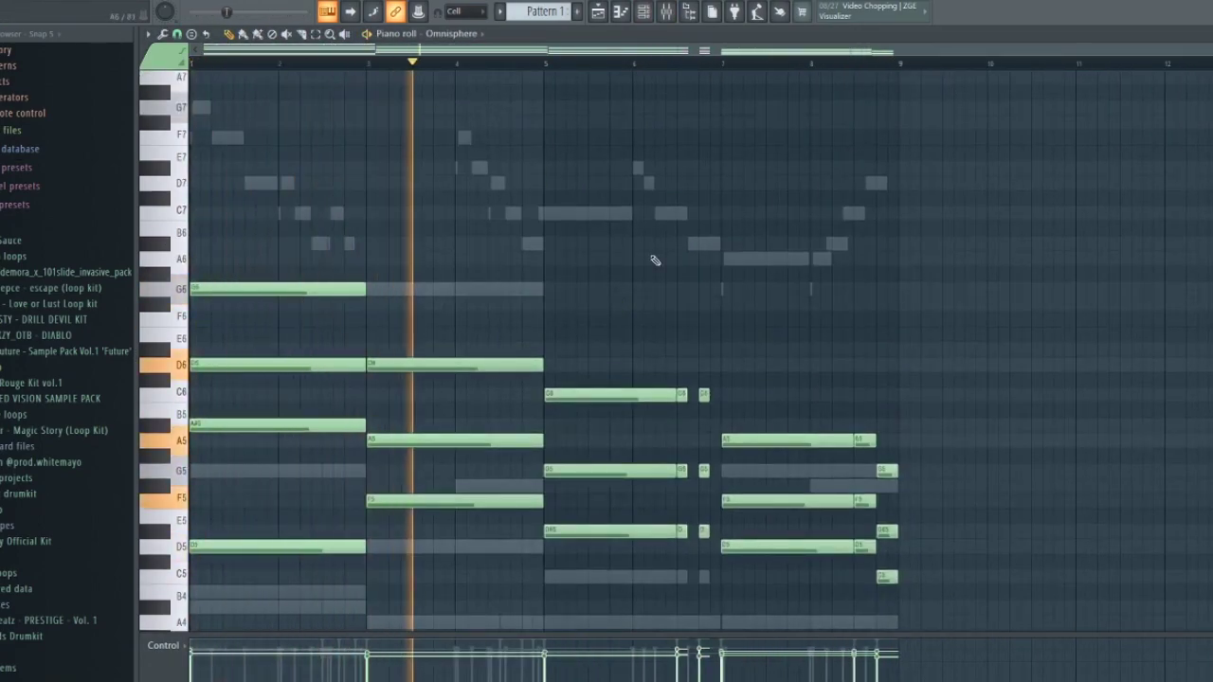
Step: Open the mixer and delete the unused Sampler channel
key("F9")
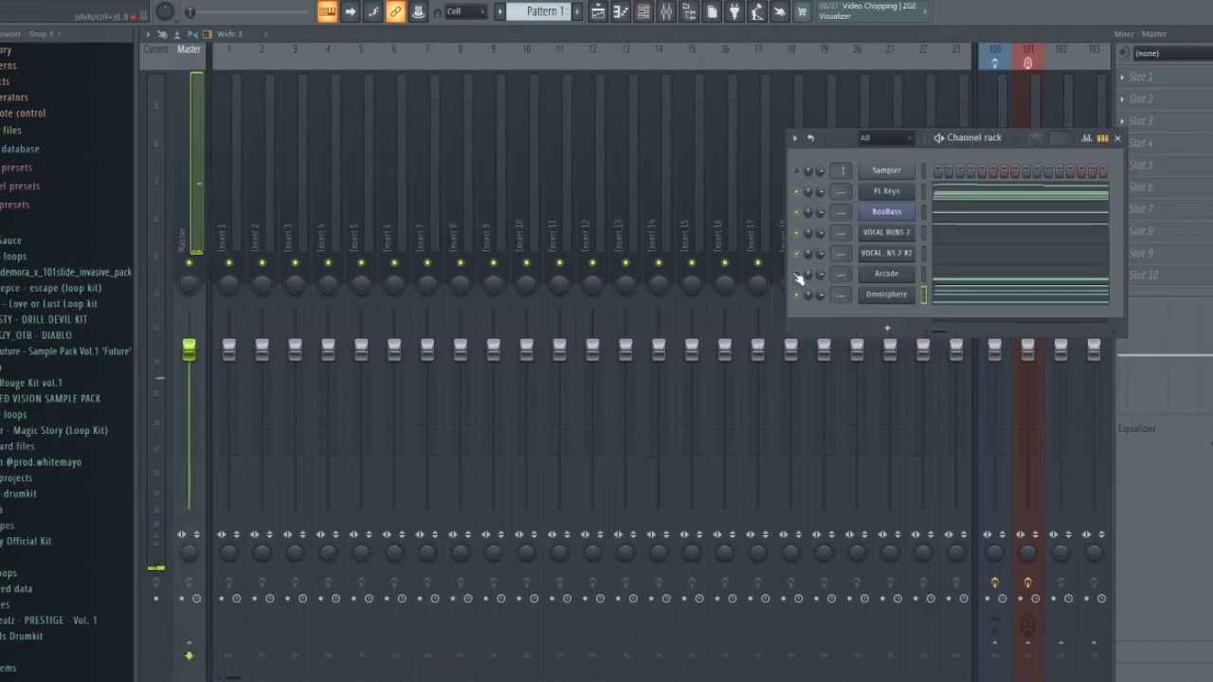
right_click(891, 168)
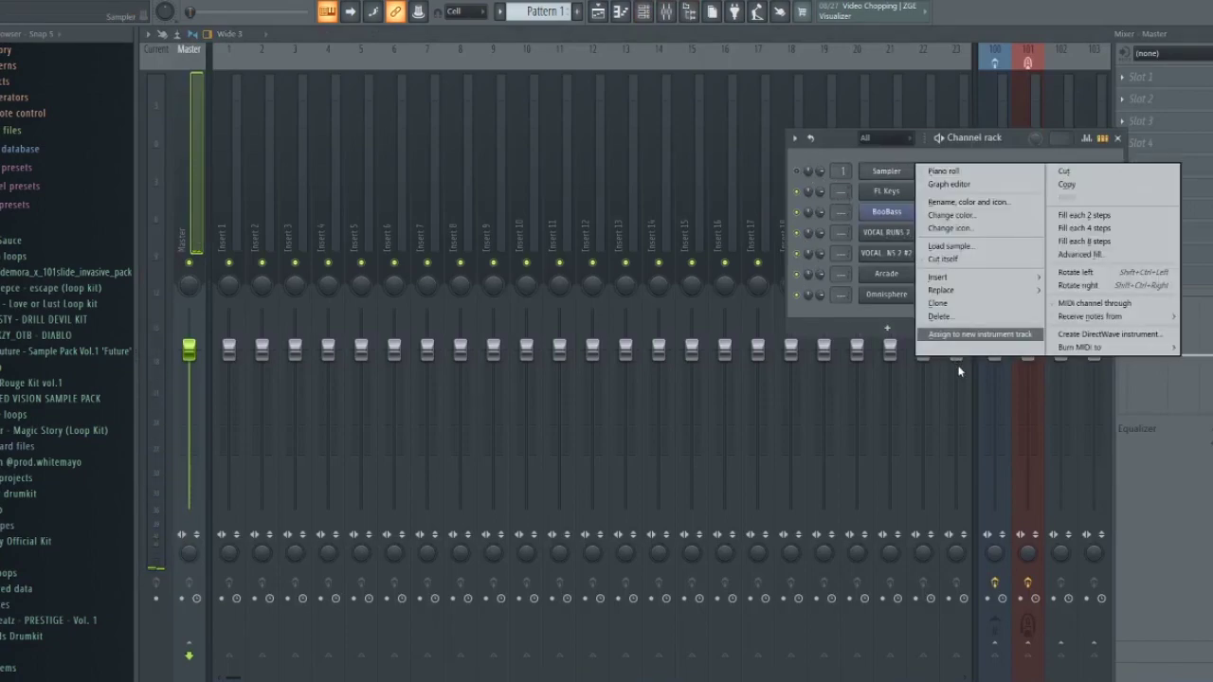
left_click(949, 318)
left_click(677, 379)
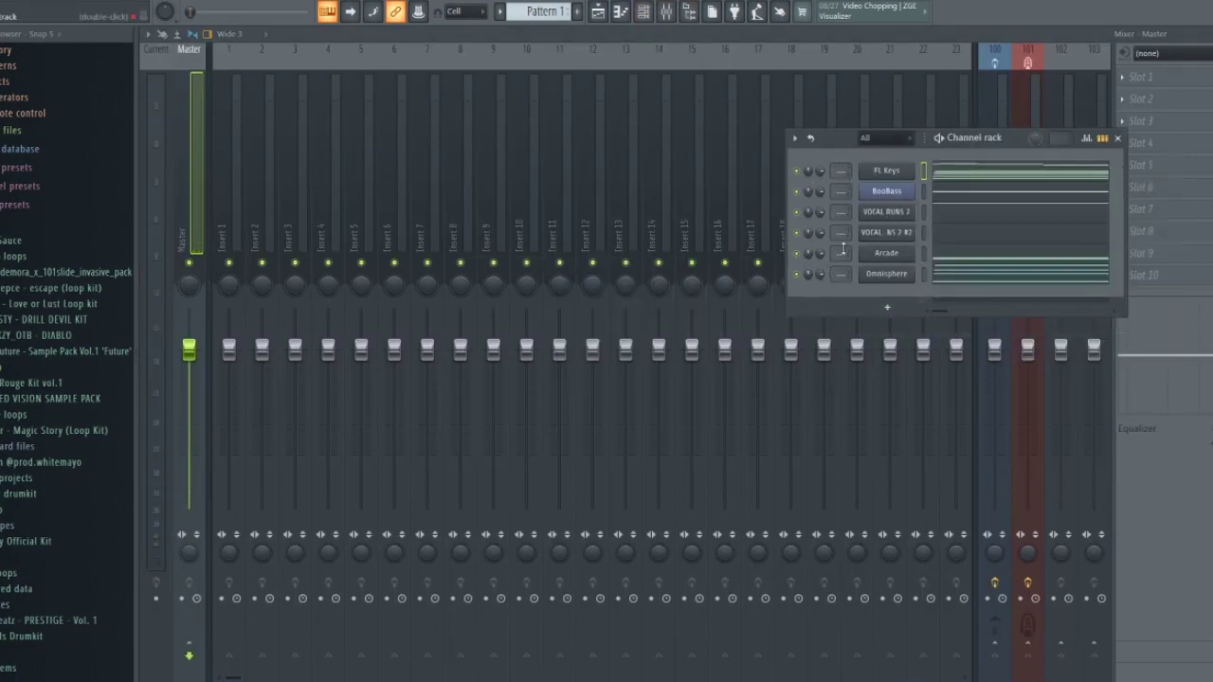
Step: Replace FL Keys with Kontakt, running it in demo mode with the Amore Grand Piano v2 instrument
right_click(903, 175)
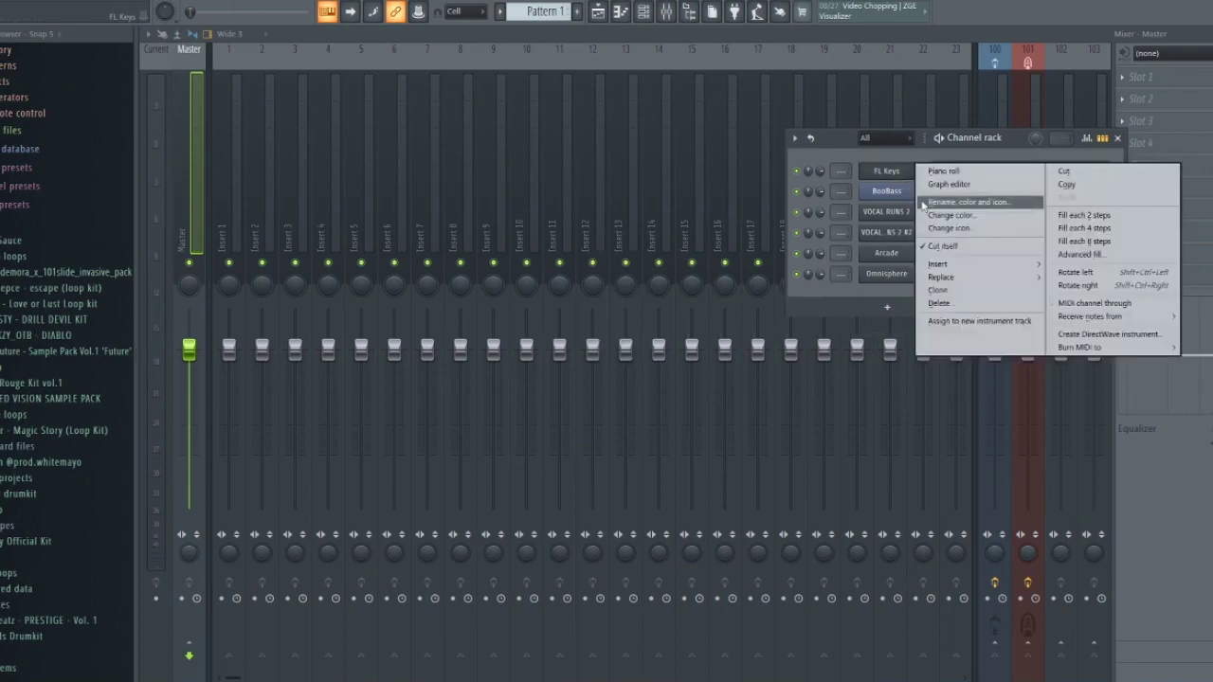
mouse_move(970, 278)
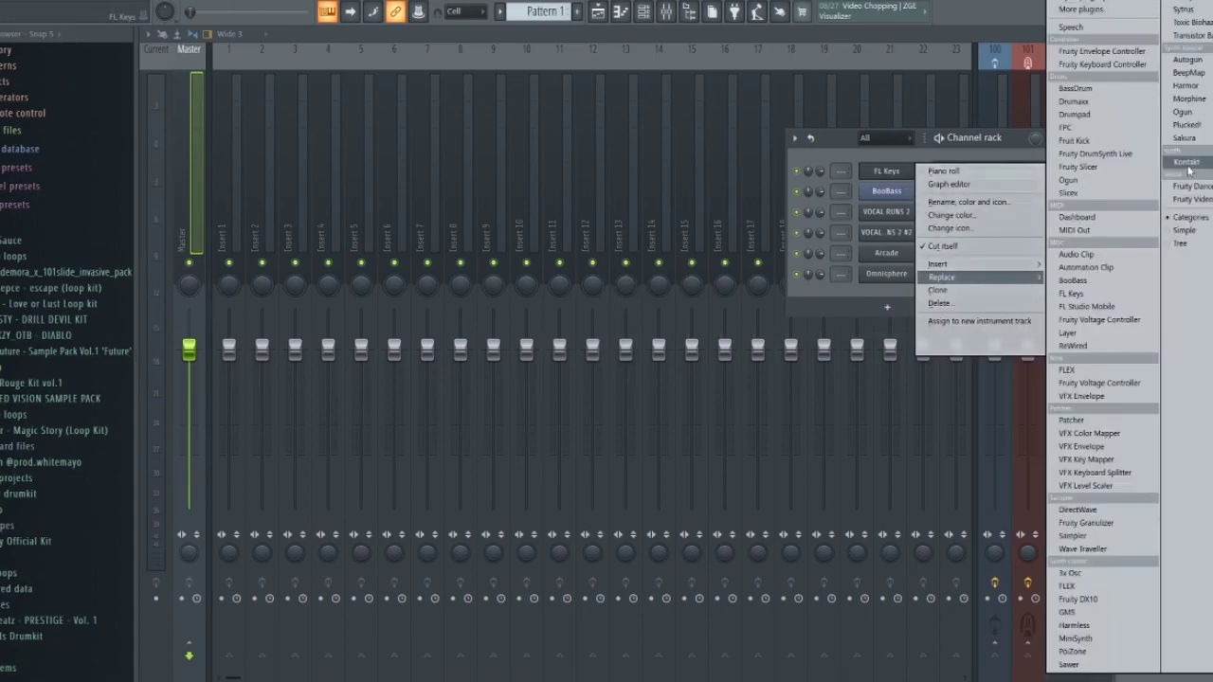
left_click(1186, 163)
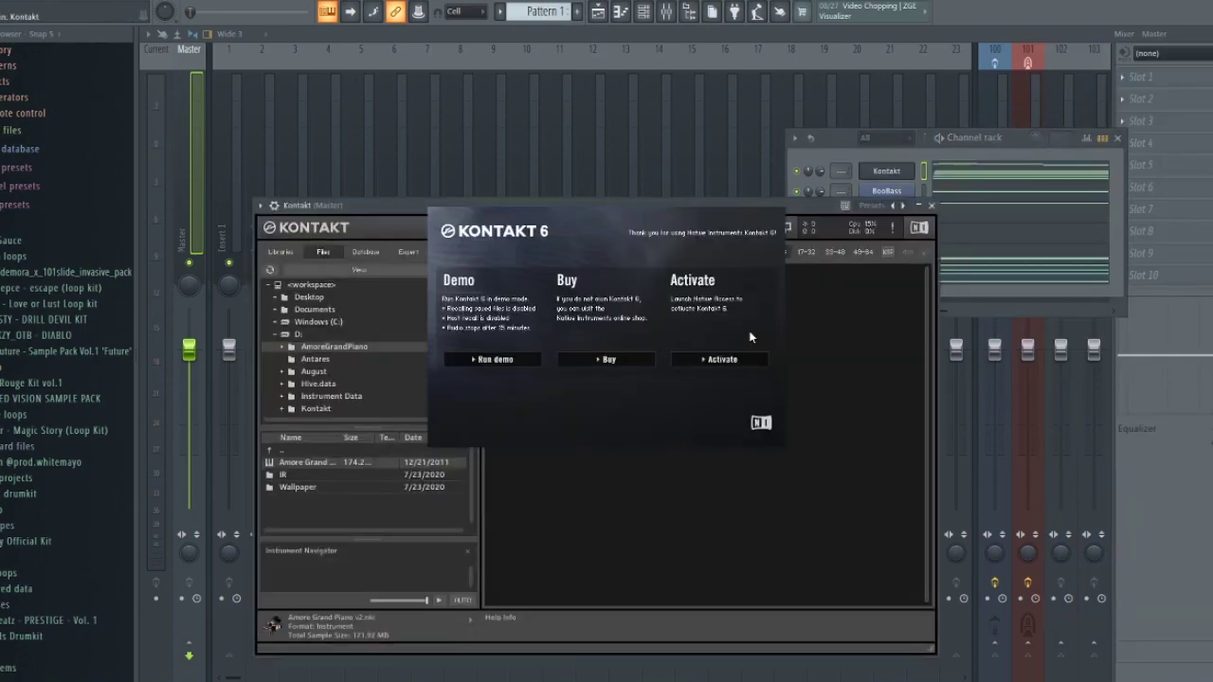
left_click(494, 360)
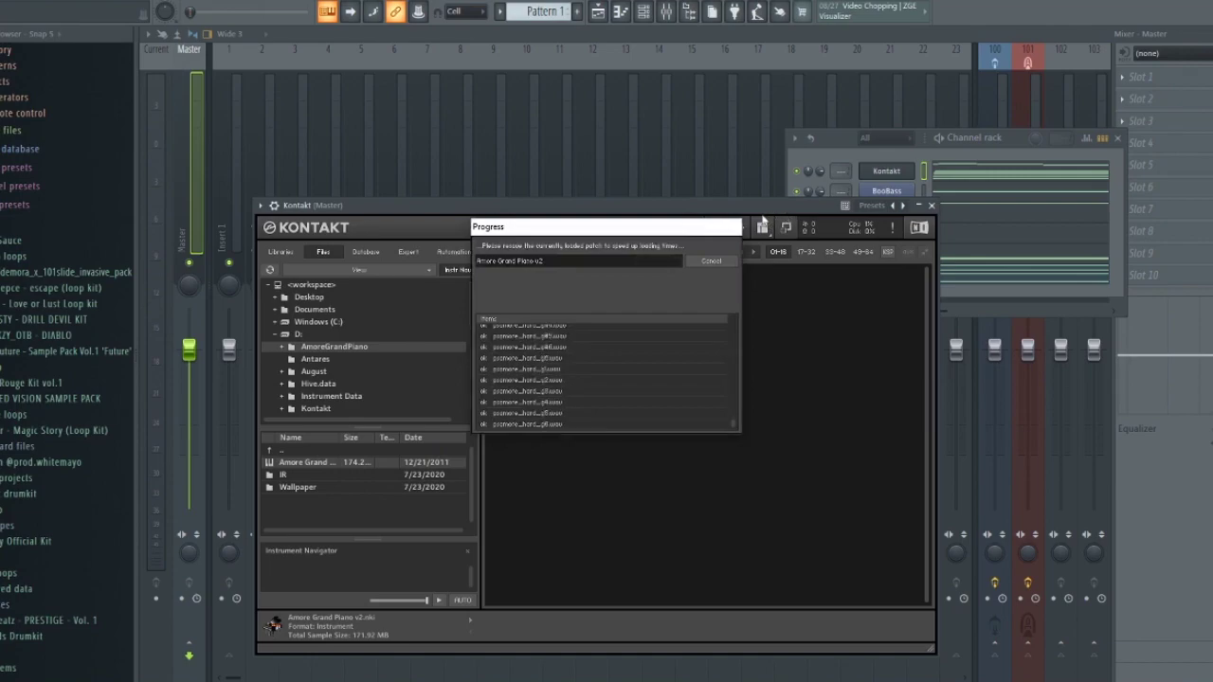
left_click(932, 207)
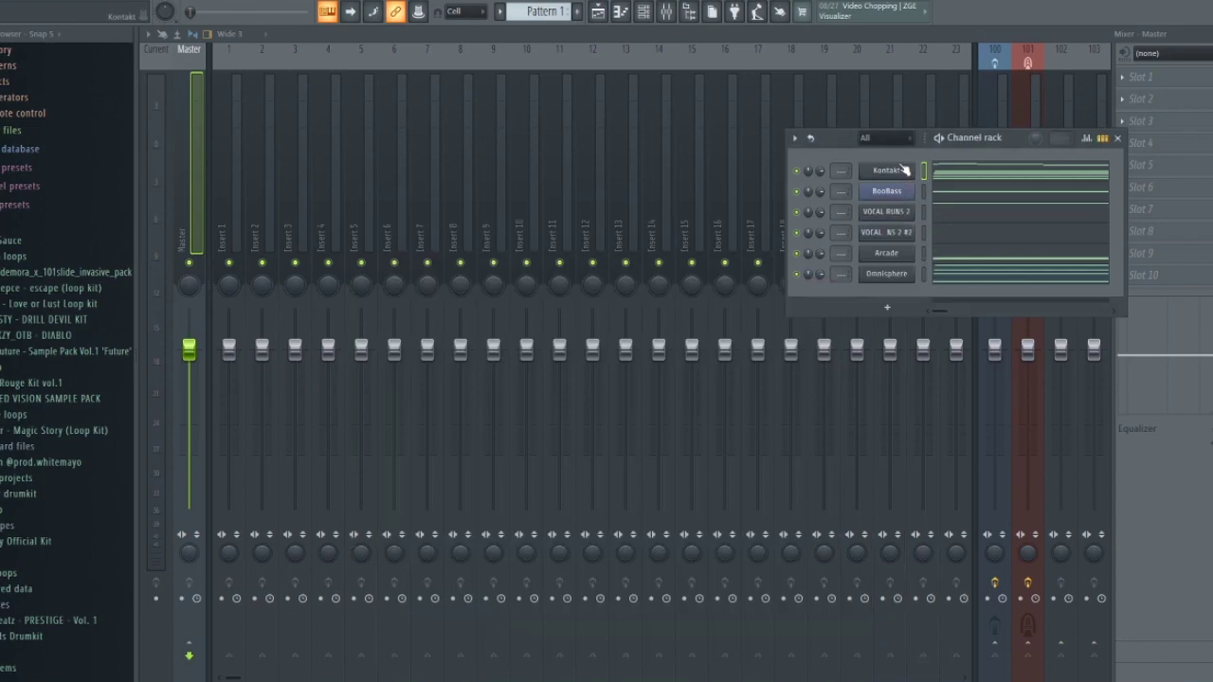
Step: Add Fruity Parametric EQ 2 to the Kontakt mixer track and set band 1 to High pass
left_click(948, 475)
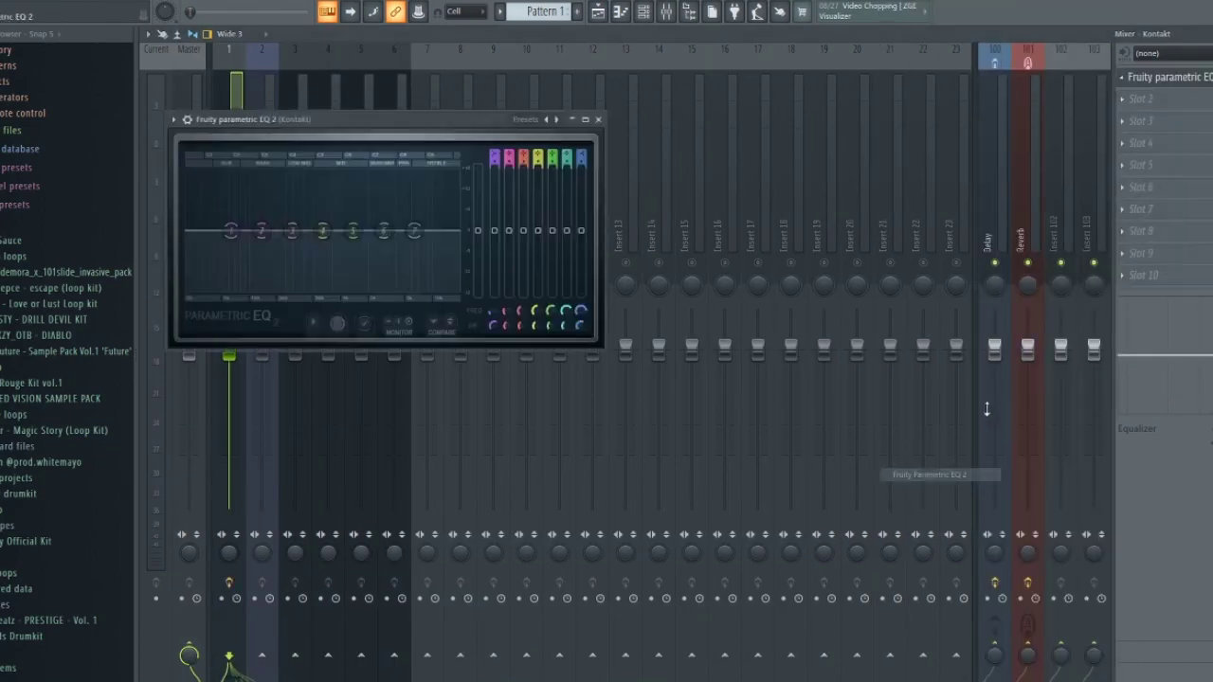
mouse_move(270, 271)
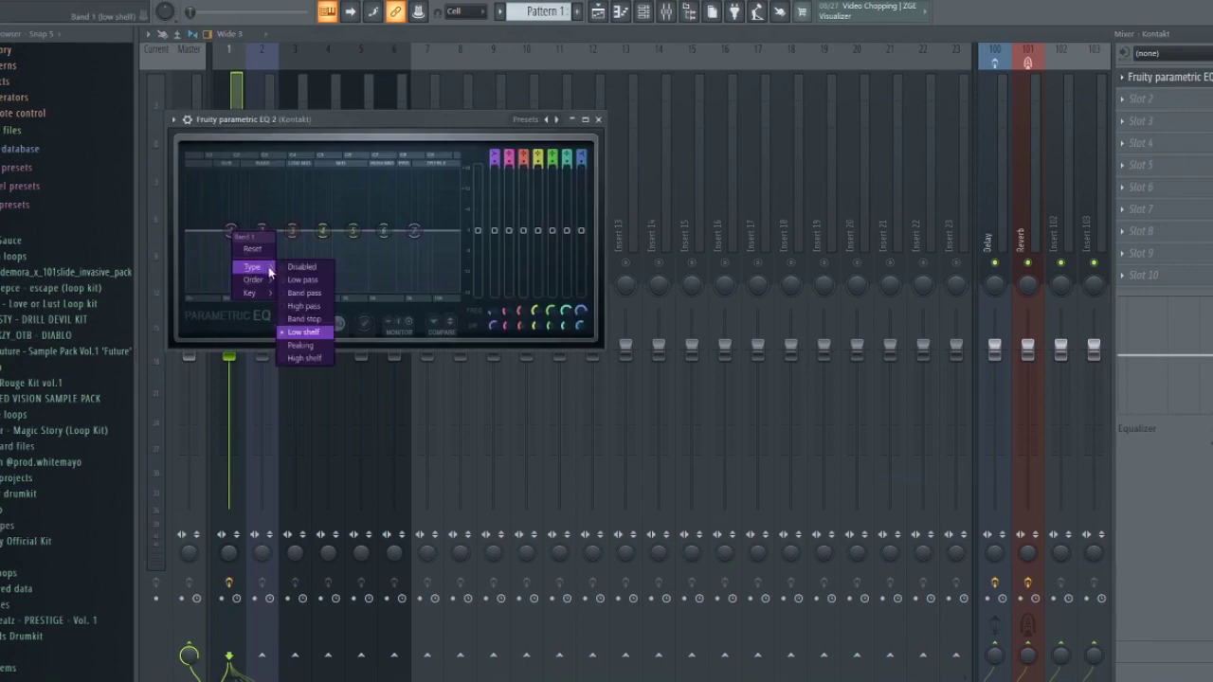
left_click(322, 308)
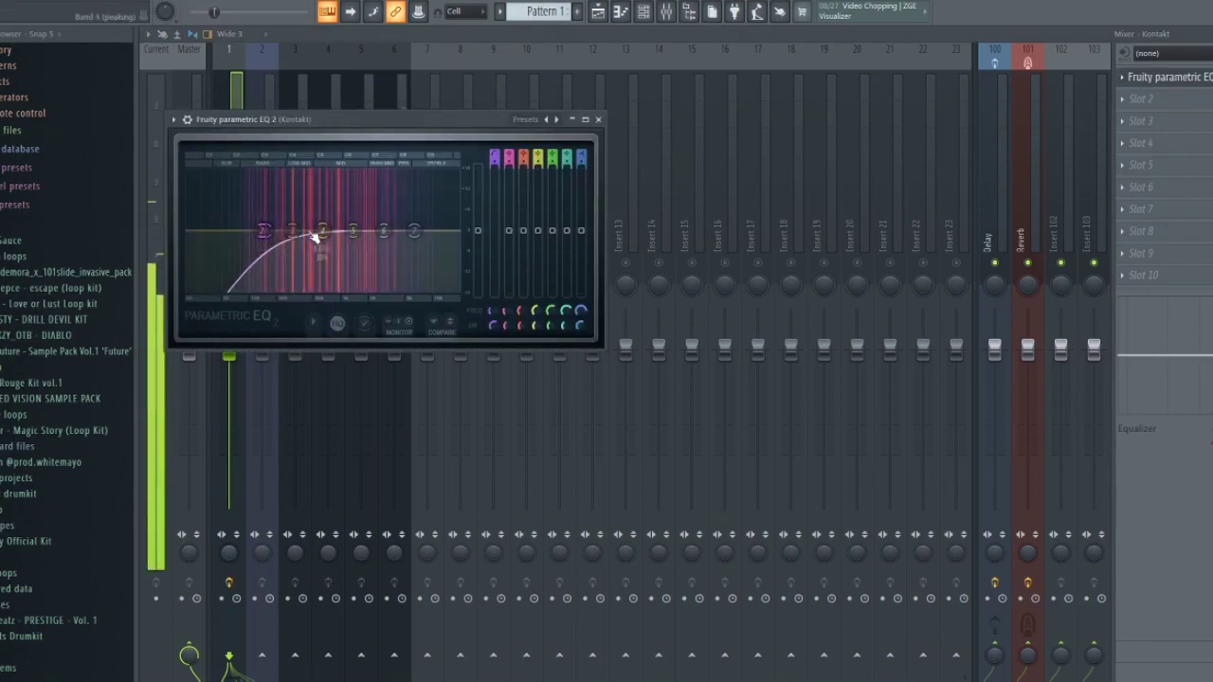
Step: Sweep EQ bands 4 and 3 as narrow boosts over the piano's resonances, and pull each down into a small cut
left_click_drag(325, 231, 321, 174)
scroll(326, 174, "down", 8)
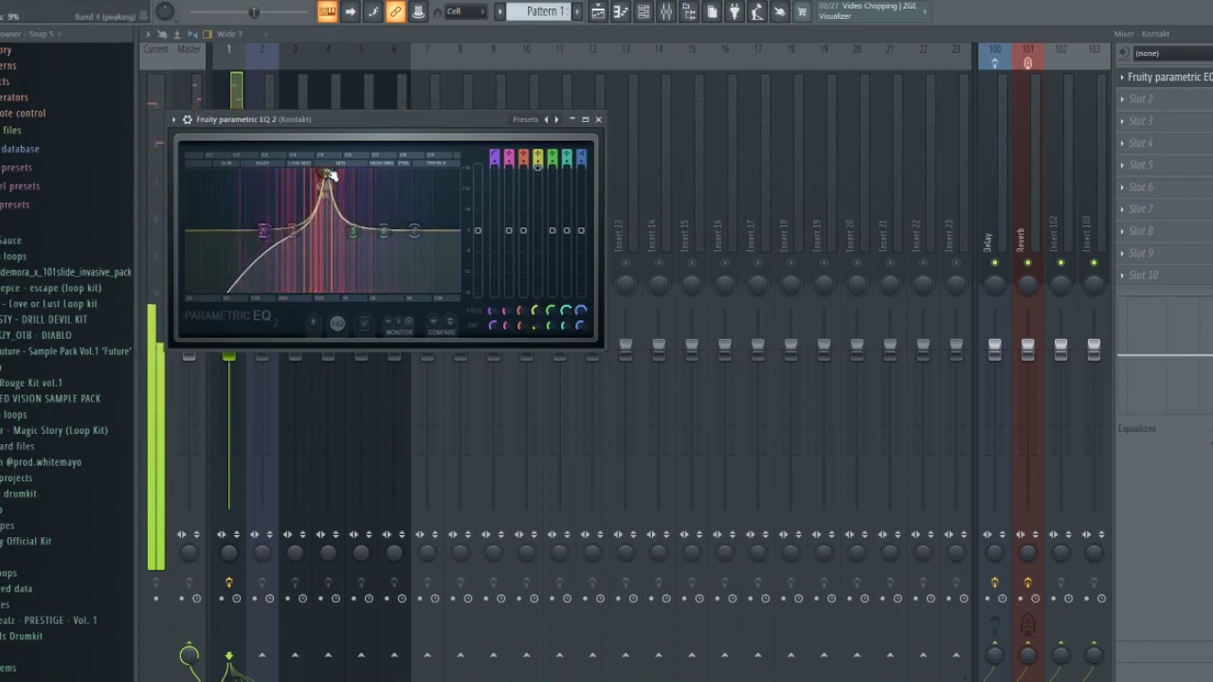
left_click_drag(538, 169, 537, 182)
left_click_drag(538, 239, 537, 246)
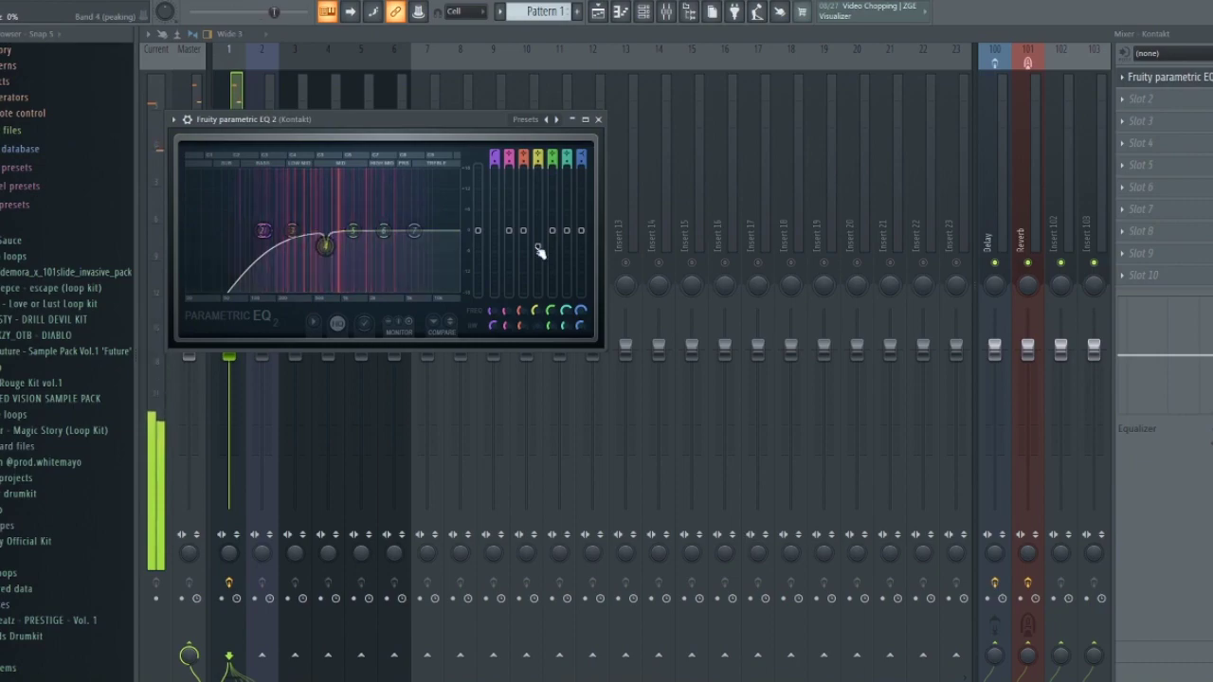
left_click_drag(292, 231, 300, 175)
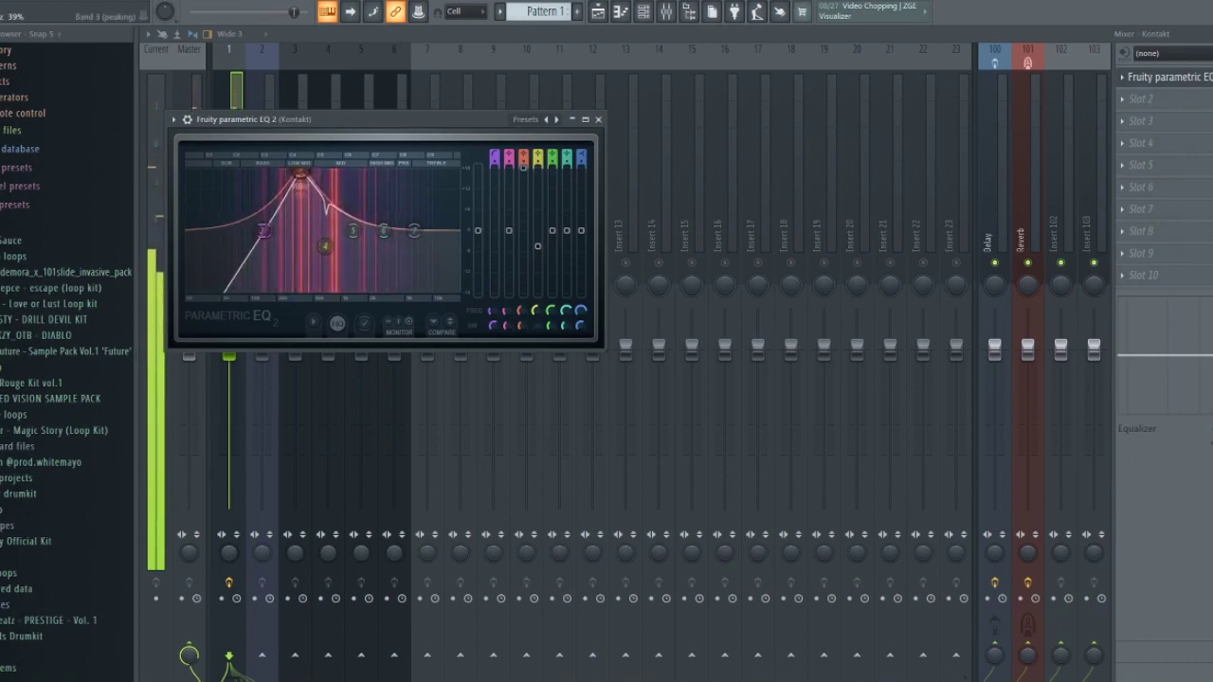
scroll(293, 176, "down", 6)
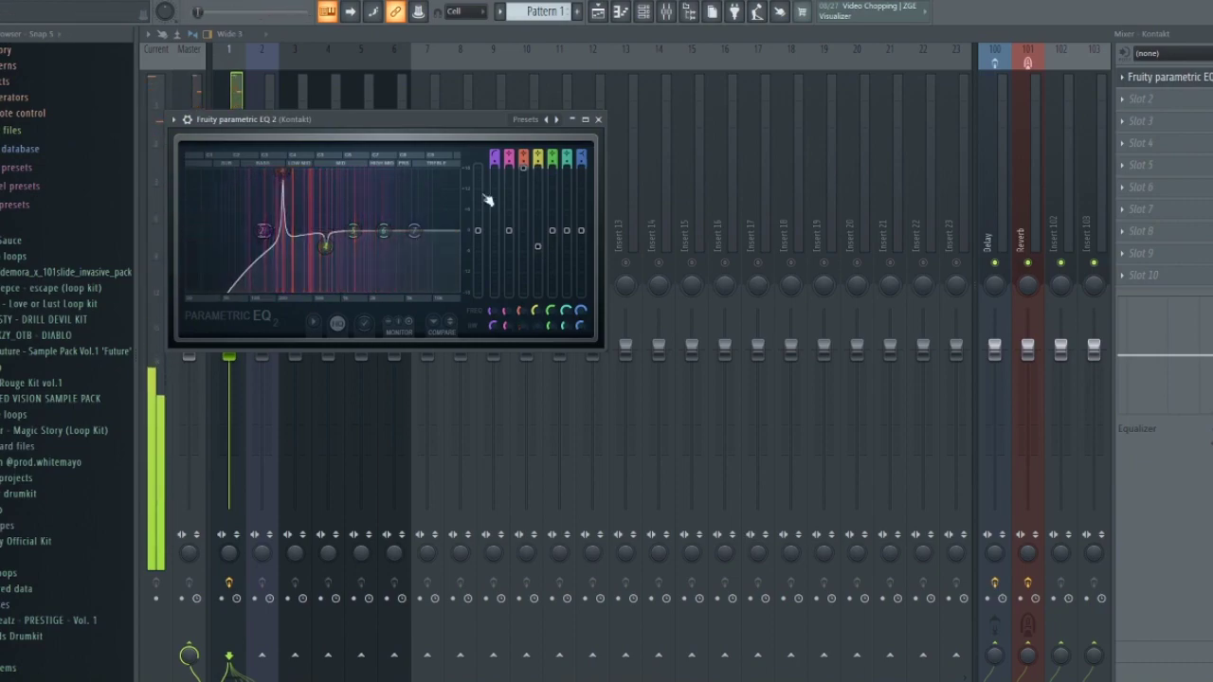
left_click_drag(282, 235, 281, 254)
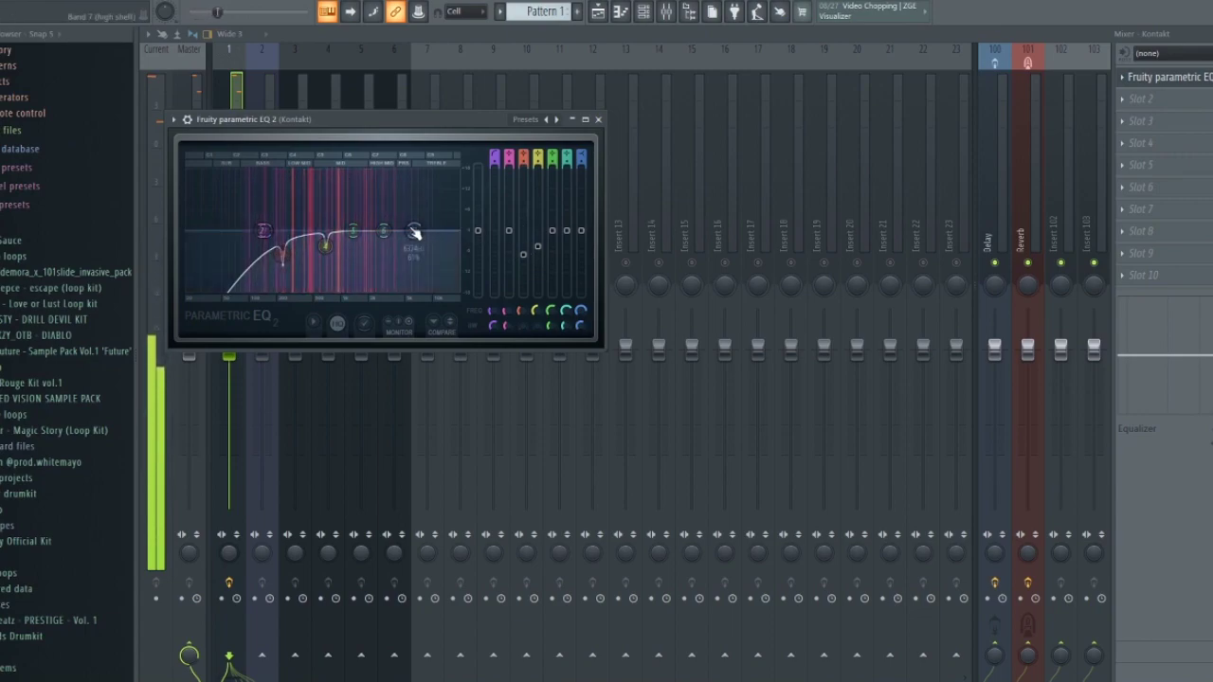
Step: Close the EQ and add ValhallaVintageVerb in the second effect slot of the Kontakt track
left_click(599, 120)
left_click(1127, 98)
mouse_move(1132, 117)
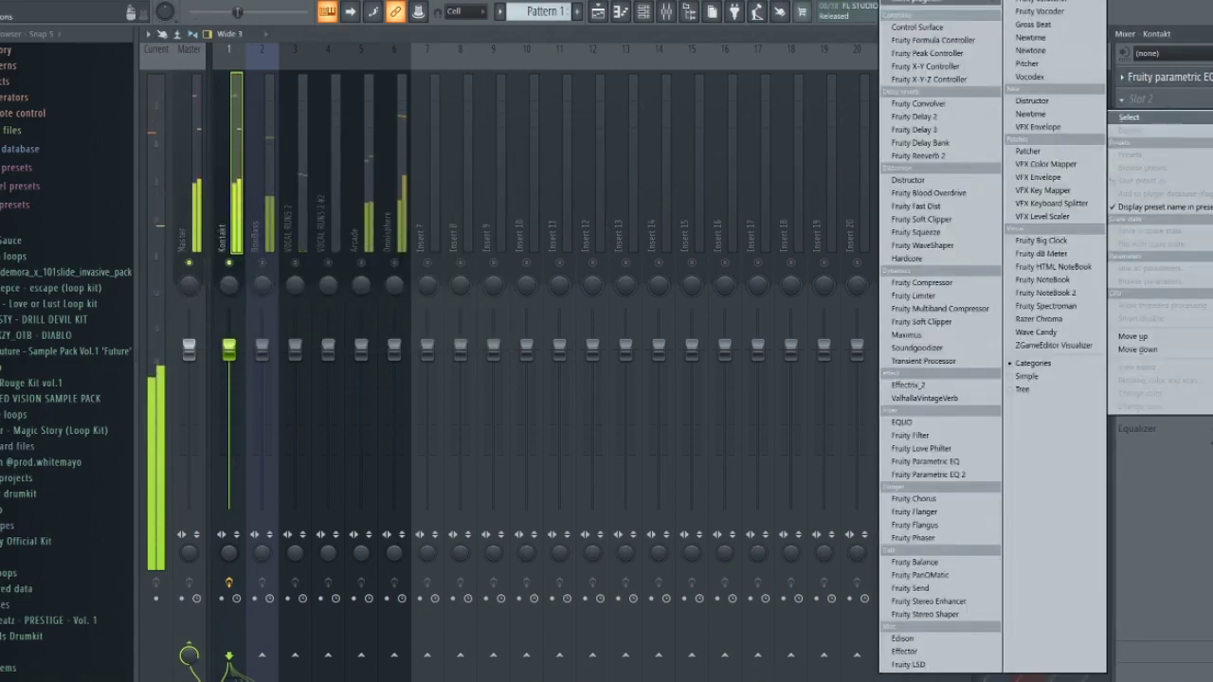
left_click(970, 3)
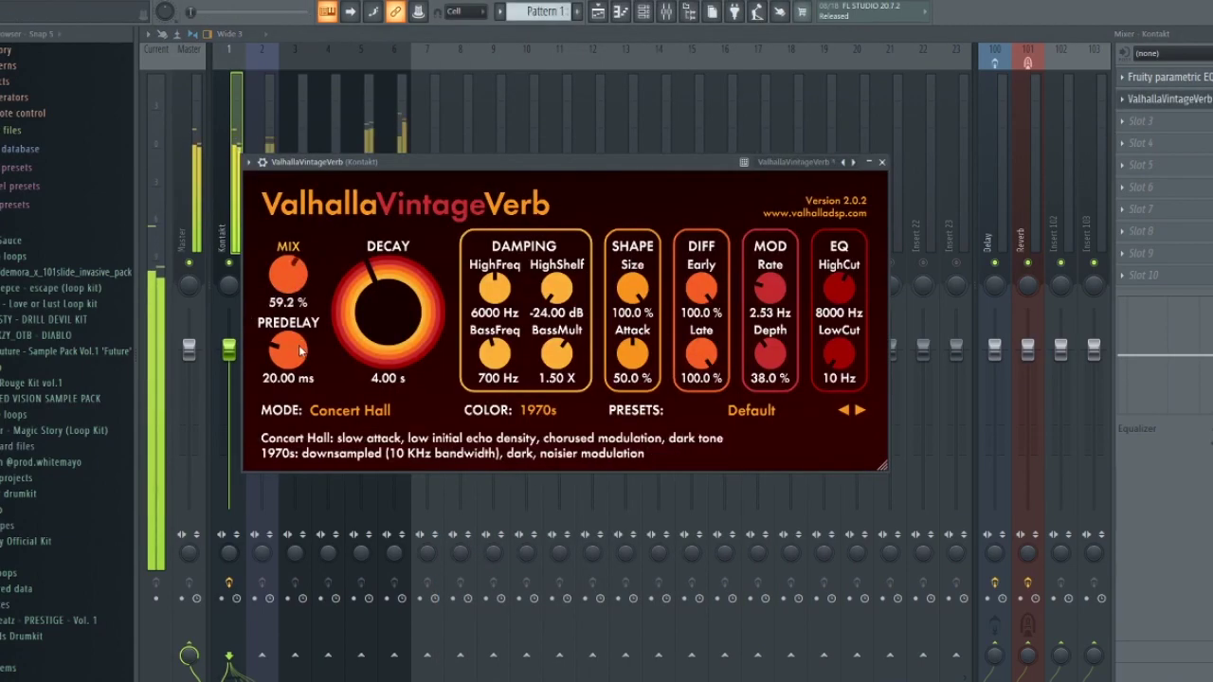
key("Escape")
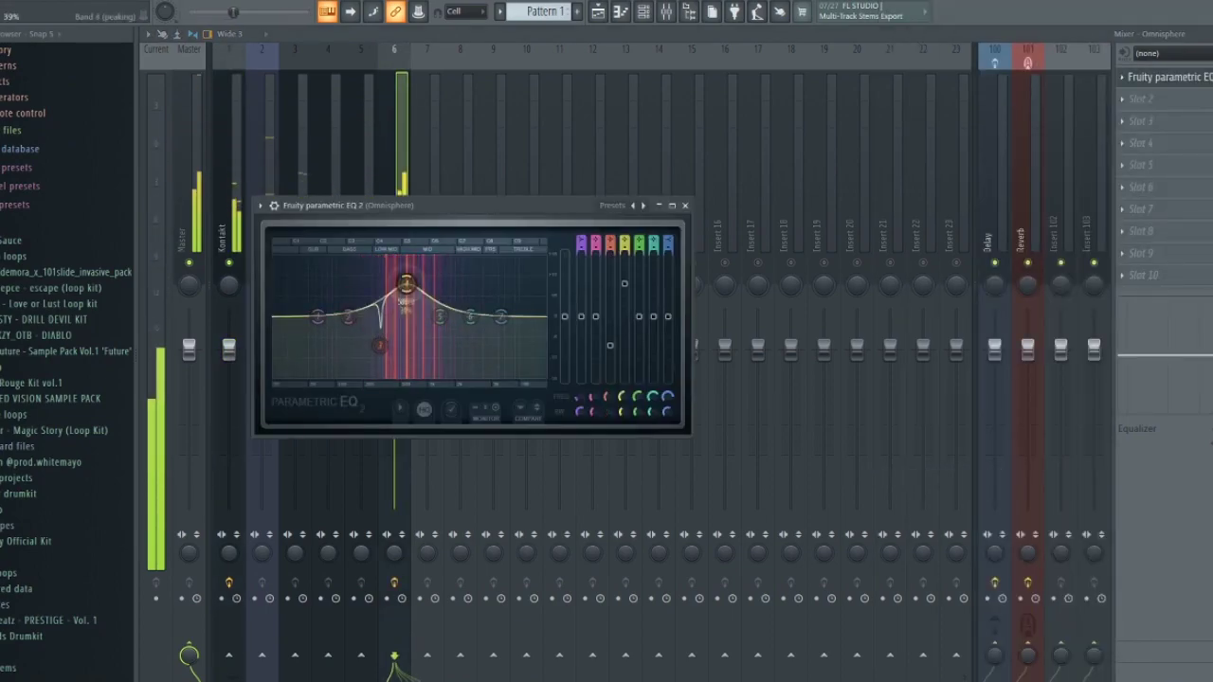
Step: Add ValhallaVintageVerb to the Omnisphere track and H-Delay Mono to the VOCAL RUNS 2 track, searching the effects for "del"
left_click(941, 6)
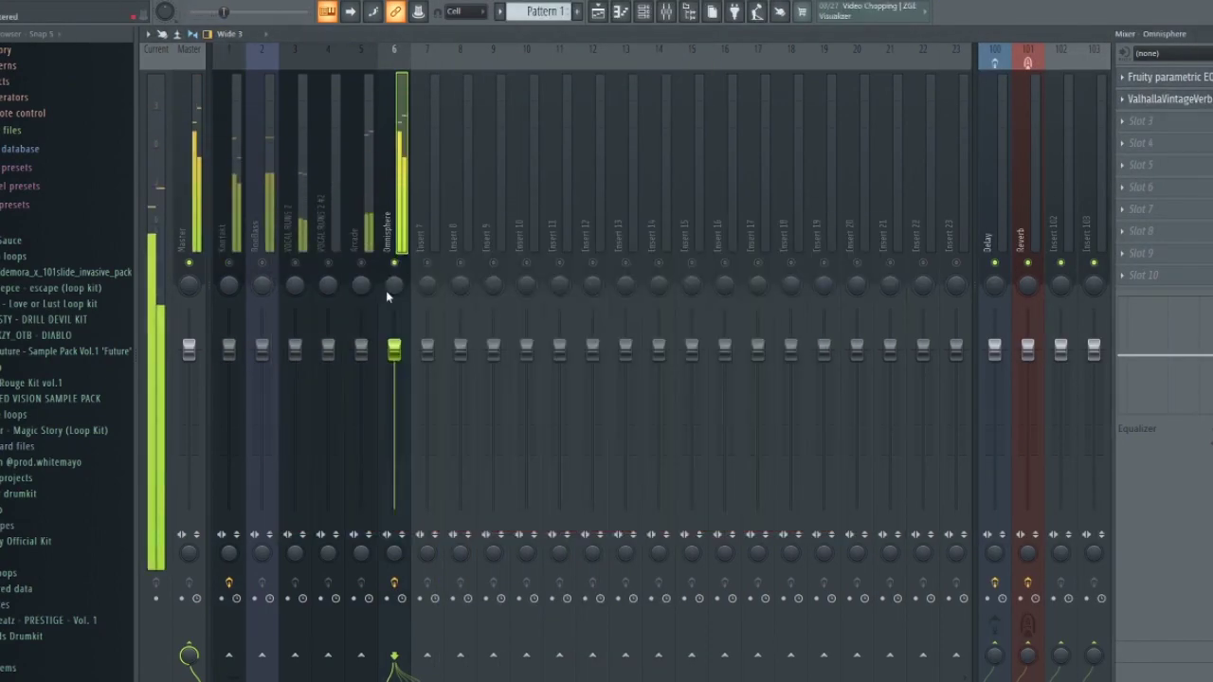
right_click(394, 263)
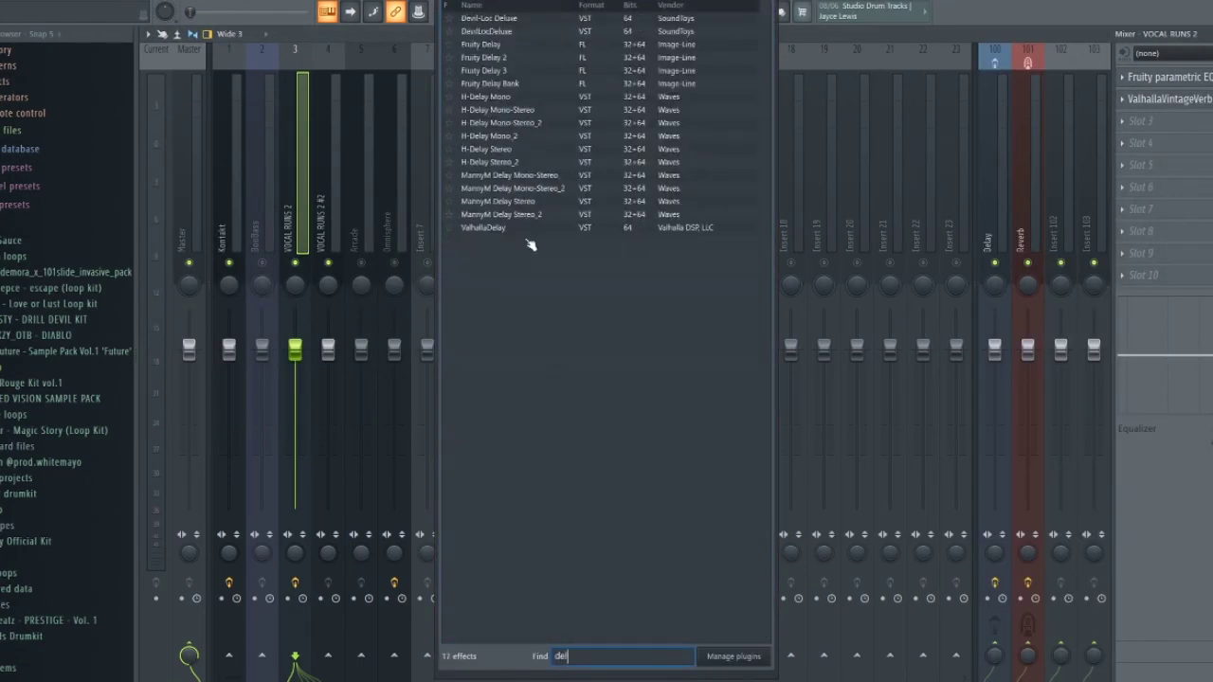
left_click(531, 180)
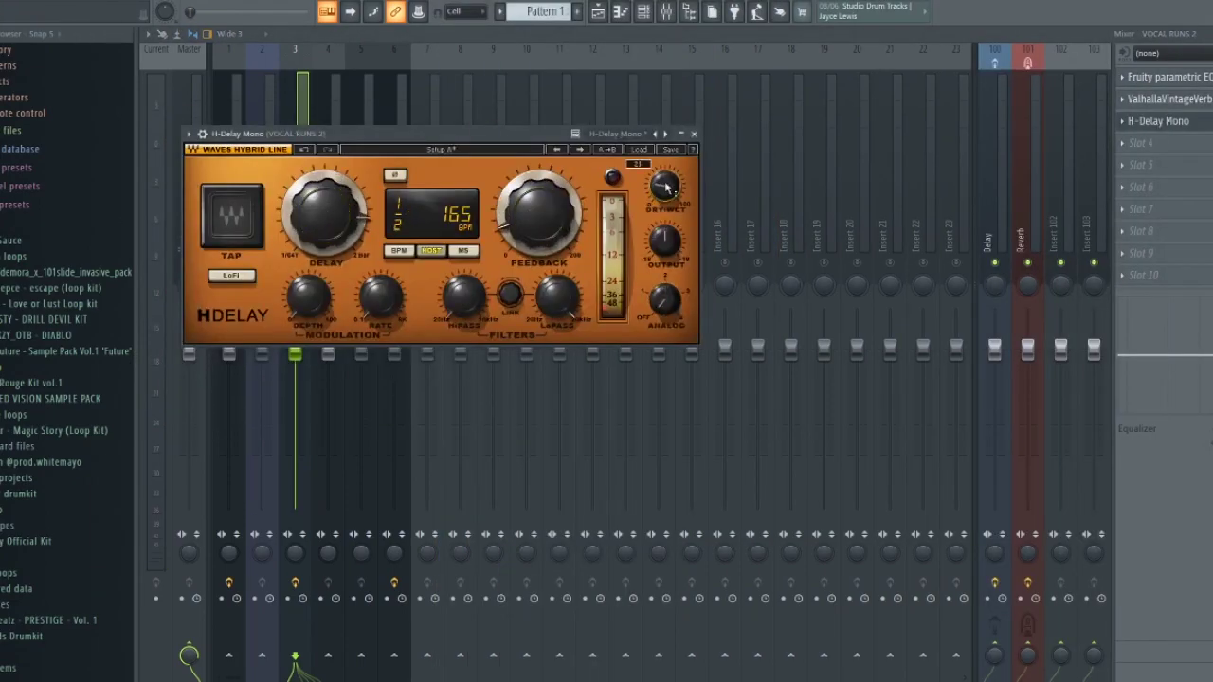
Step: Lower the mixer levels of Kontakt to about -5.7 dB, VOCAL RUNS 2 to -11.6 dB, Arcade to -8.5 dB and Omnisphere to -7.1 dB
left_click_drag(233, 351, 239, 382)
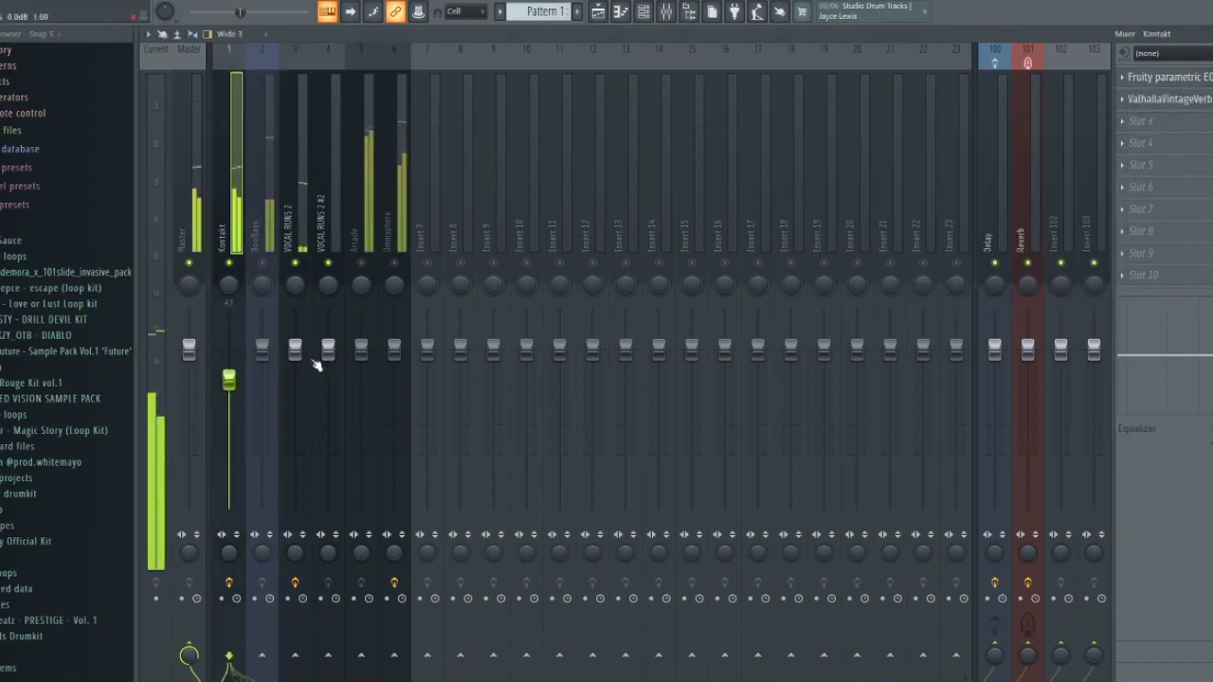
left_click_drag(294, 351, 303, 432)
left_click_drag(361, 350, 398, 393)
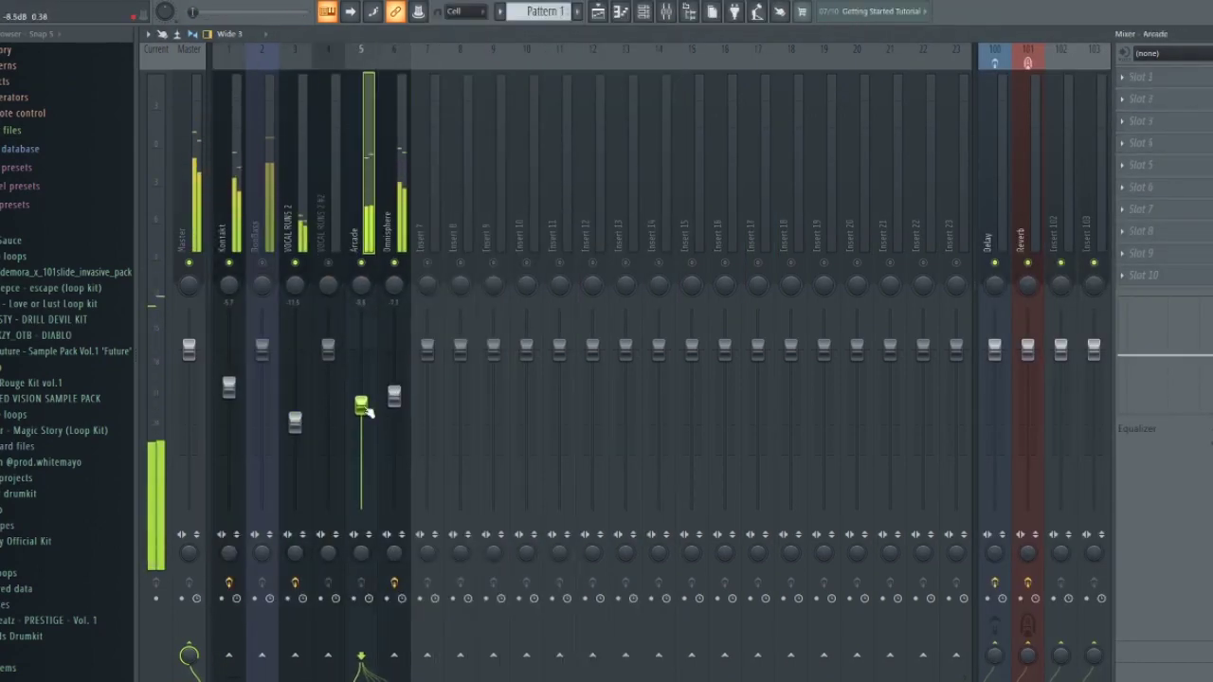
Step: Lower the BooBass mixer level, then add the 808 Mafia Hi Hat (2) sample as a channel with its fade-out at 22%
left_click_drag(264, 351, 282, 379)
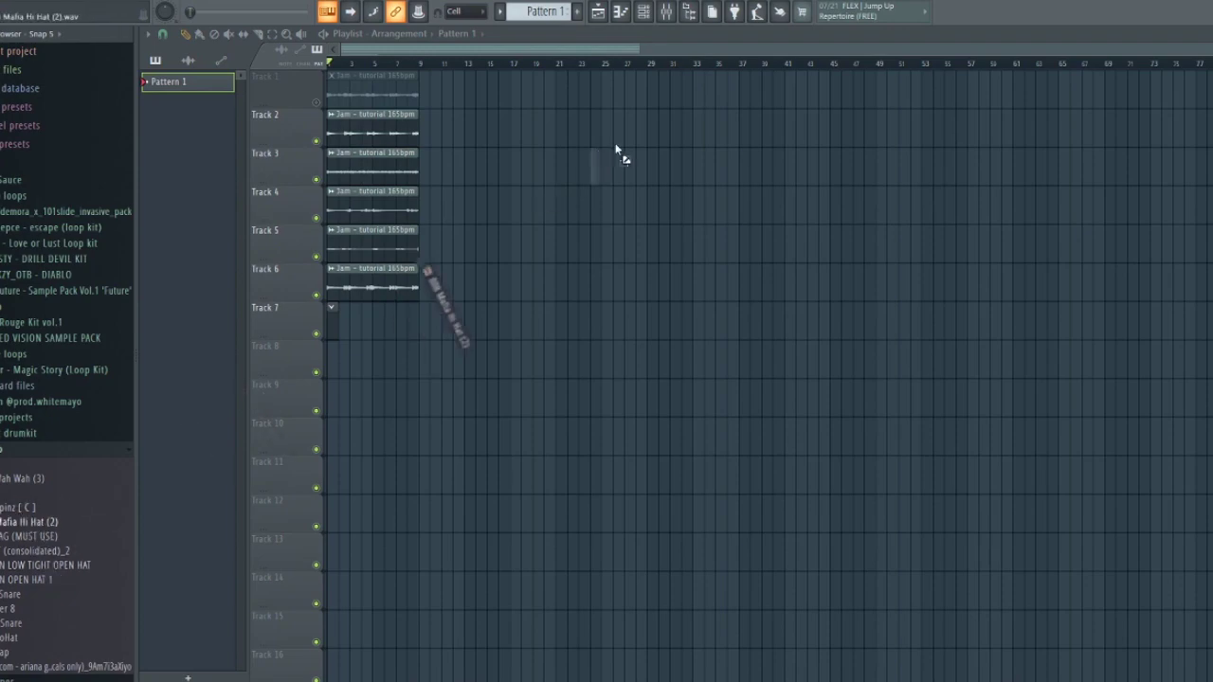
left_click_drag(616, 145, 648, 9)
left_click_drag(886, 204, 880, 189)
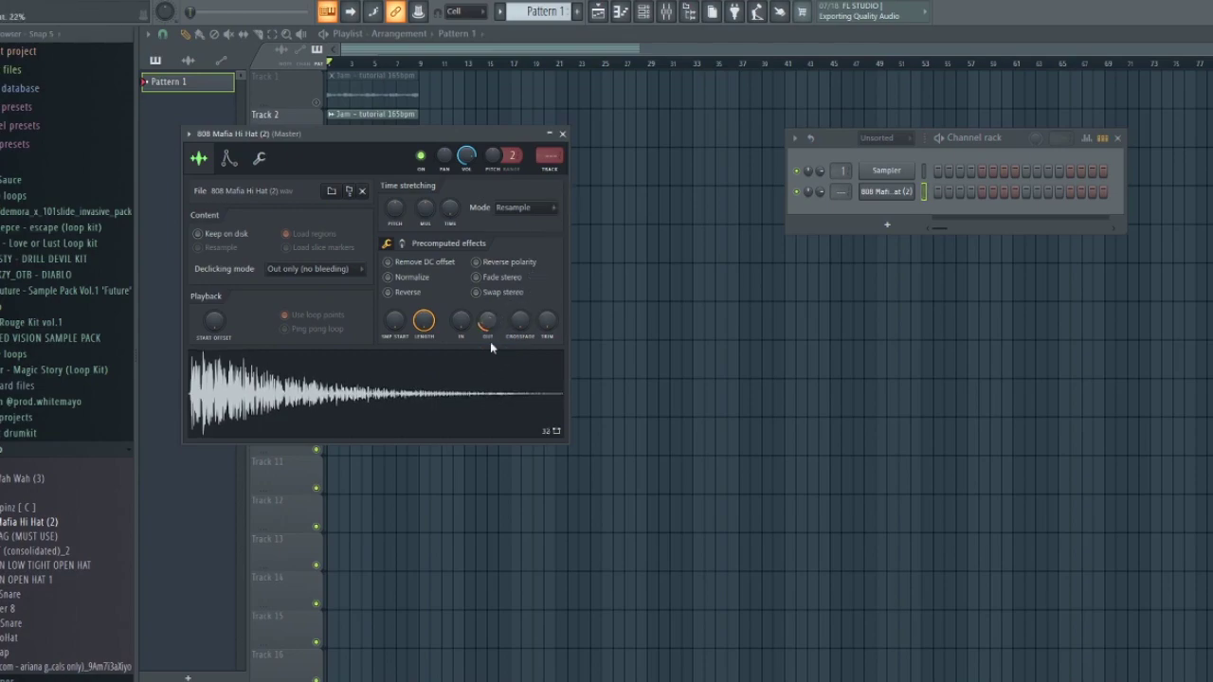
left_click(564, 134)
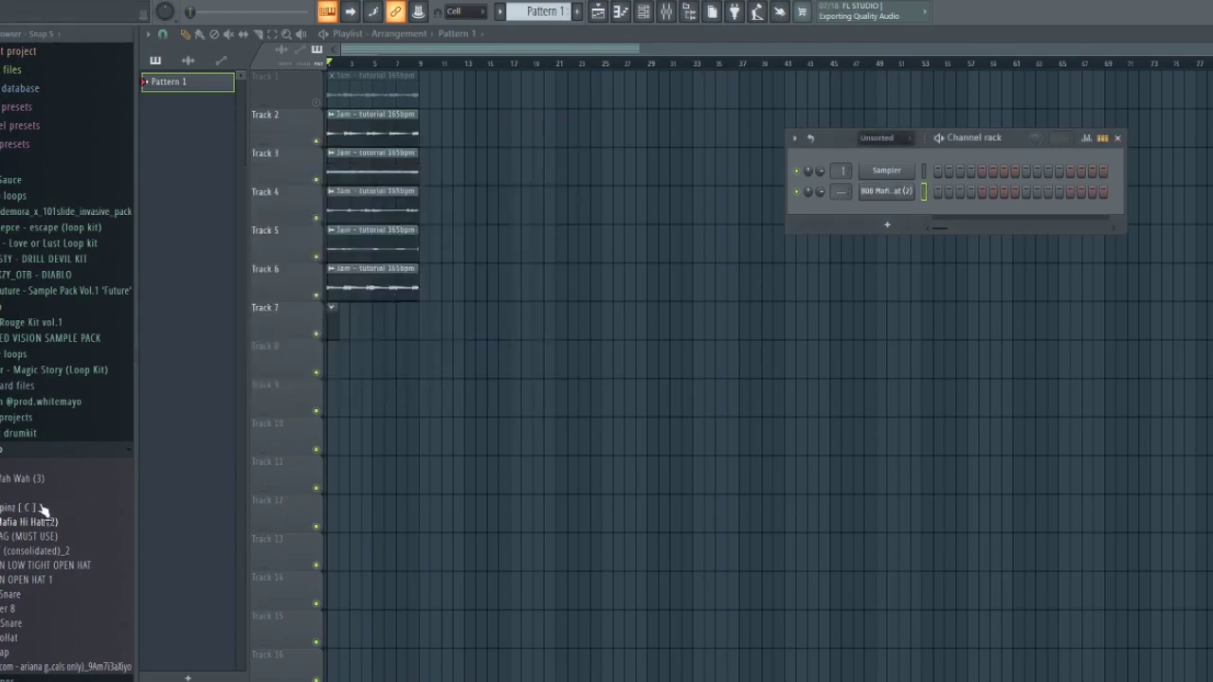
Step: Add the hzrd rim 2 sample from the Ez Baby Official Kit to the channel rack as a new channel
left_click(24, 452)
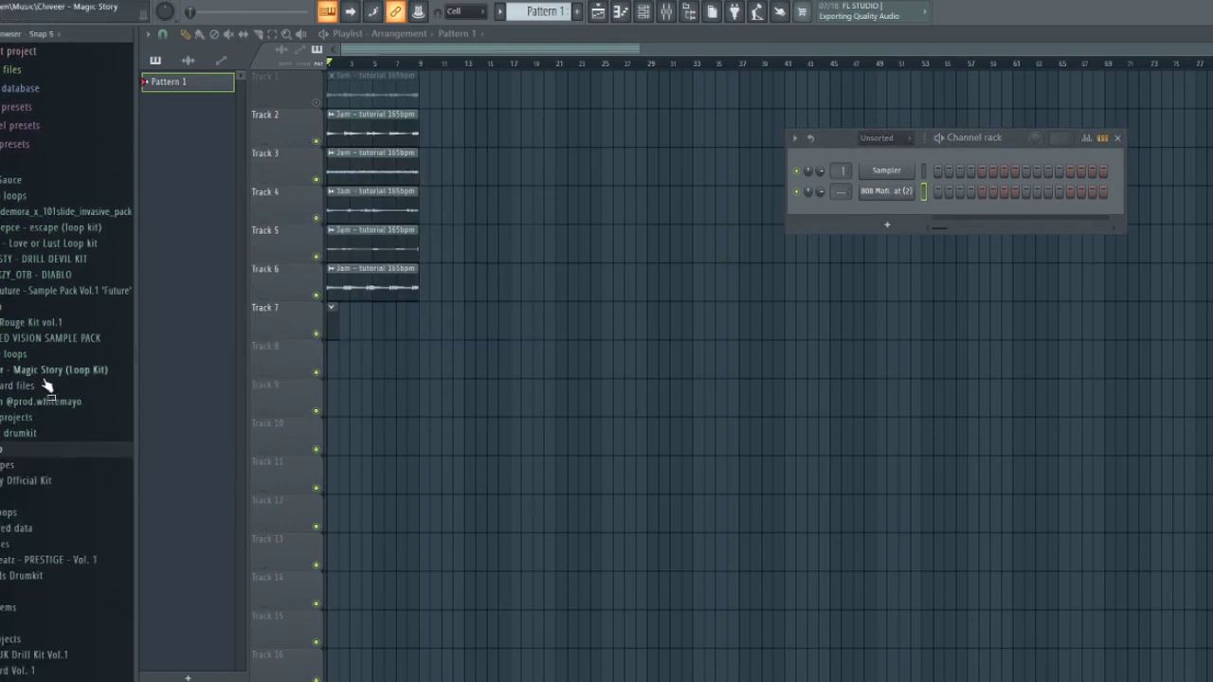
left_click(27, 481)
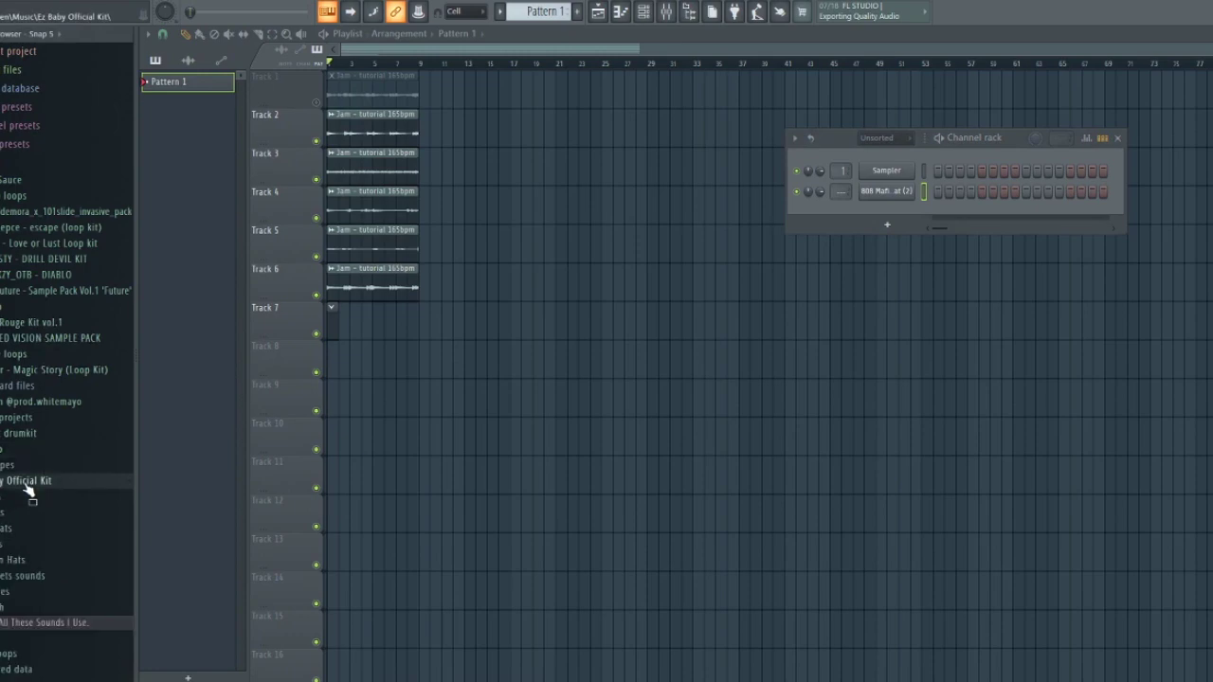
left_click(3, 610)
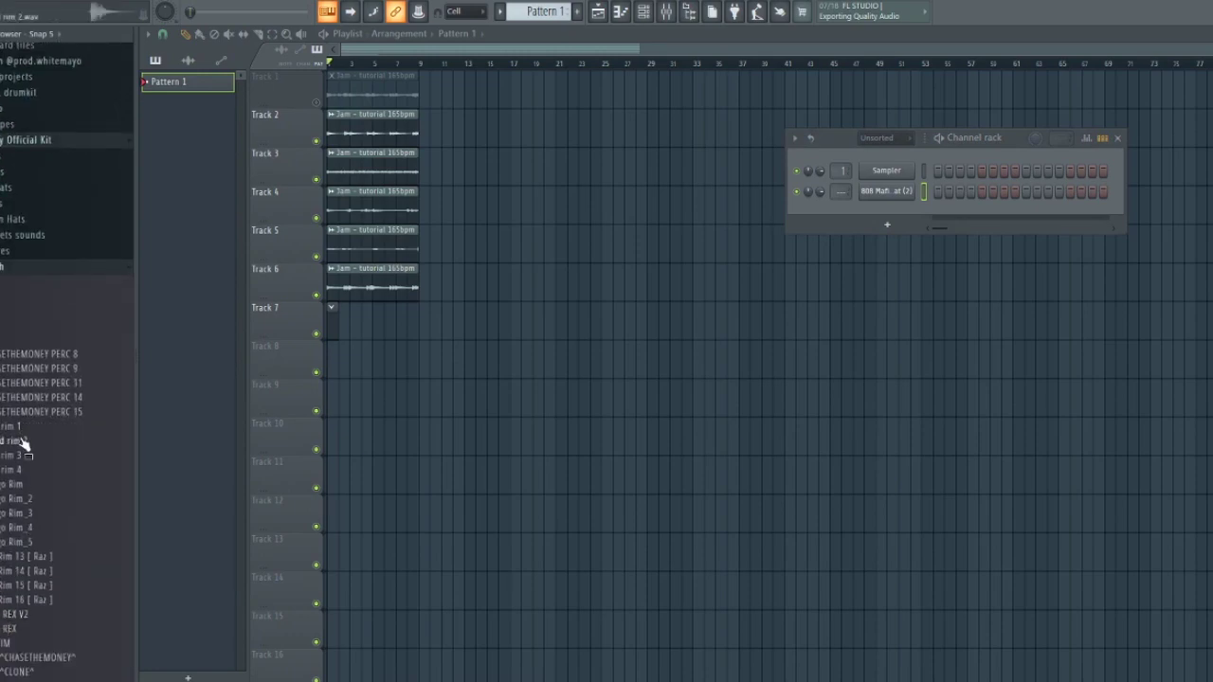
left_click_drag(881, 215, 883, 216)
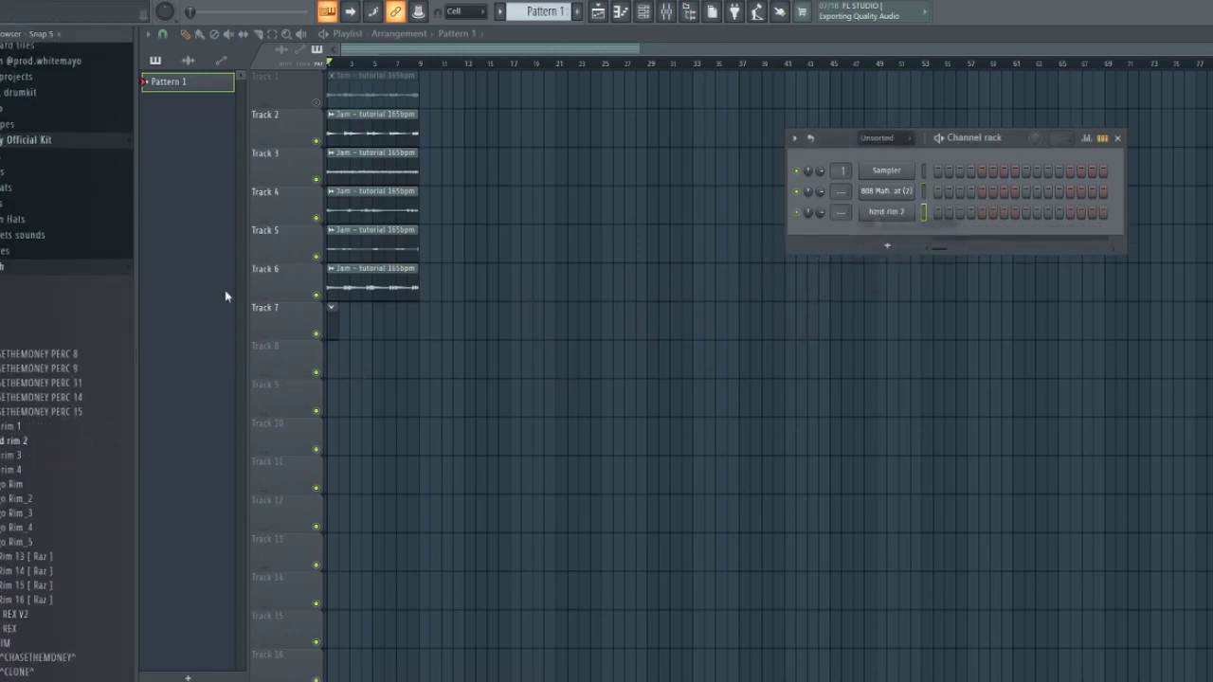
left_click(95, 268)
scroll(34, 277, "up", 1)
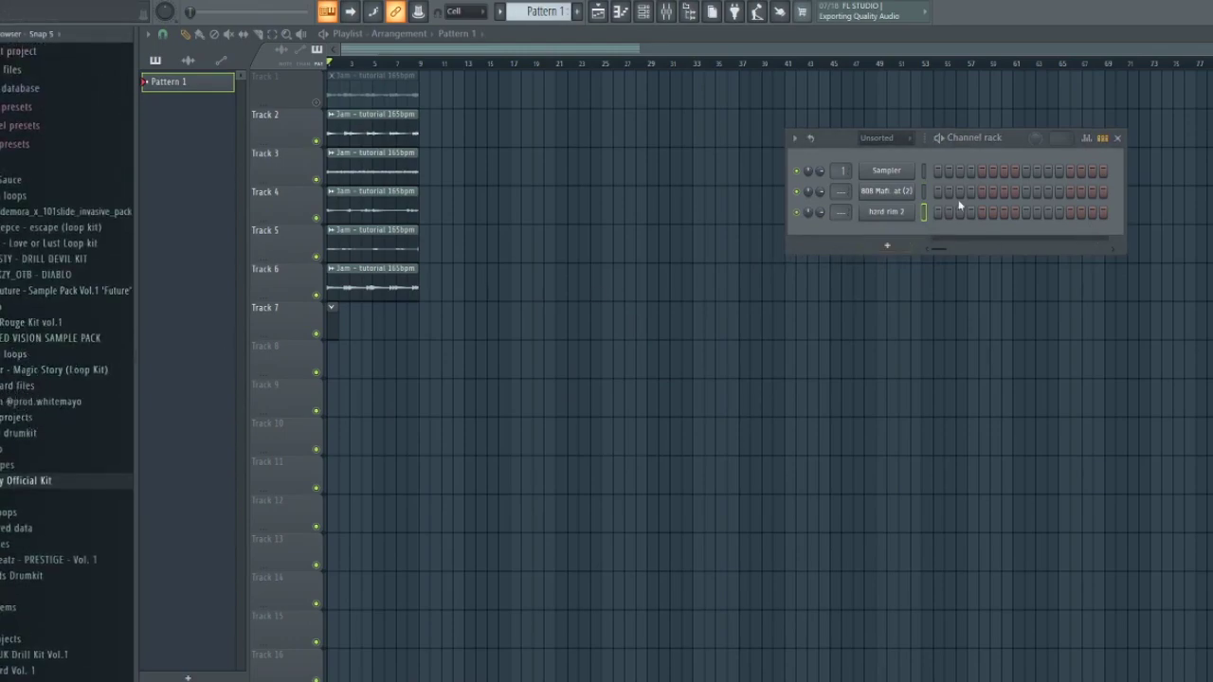
Step: Place a hzrd rim 2 hit on step 9 and duplicate the one-bar pattern until it fills eight bars
left_click(1026, 211)
left_click(627, 14)
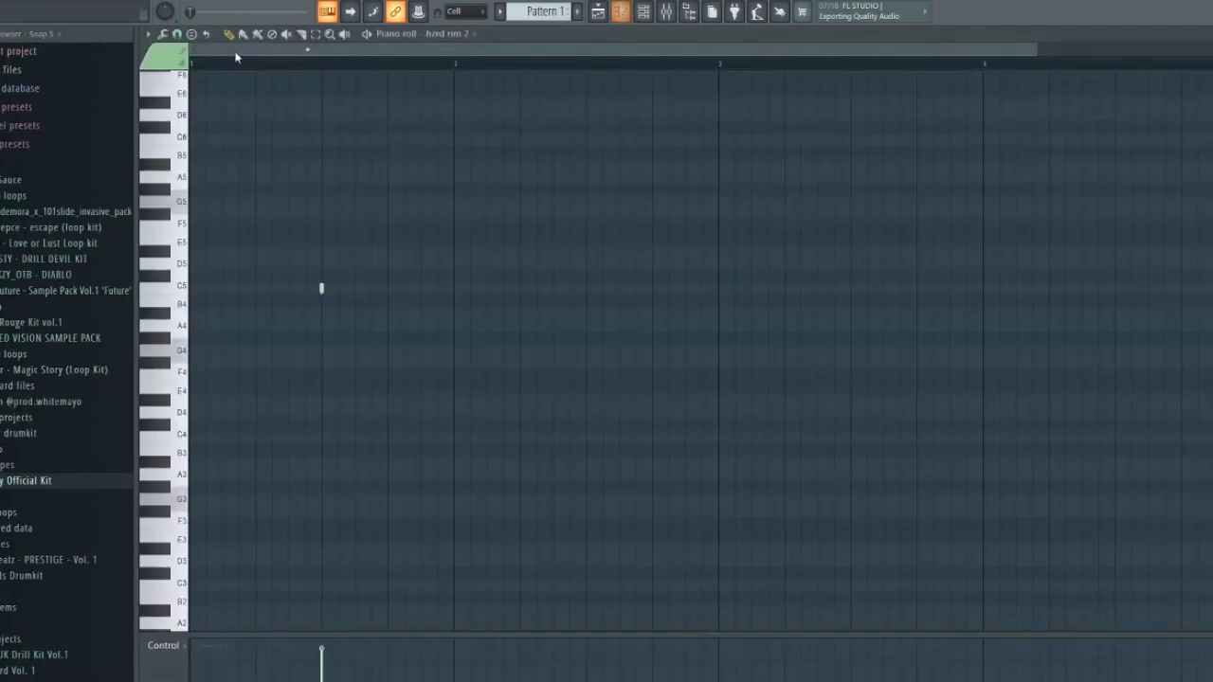
scroll(423, 79, "down", 2)
left_click_drag(411, 70, 192, 65)
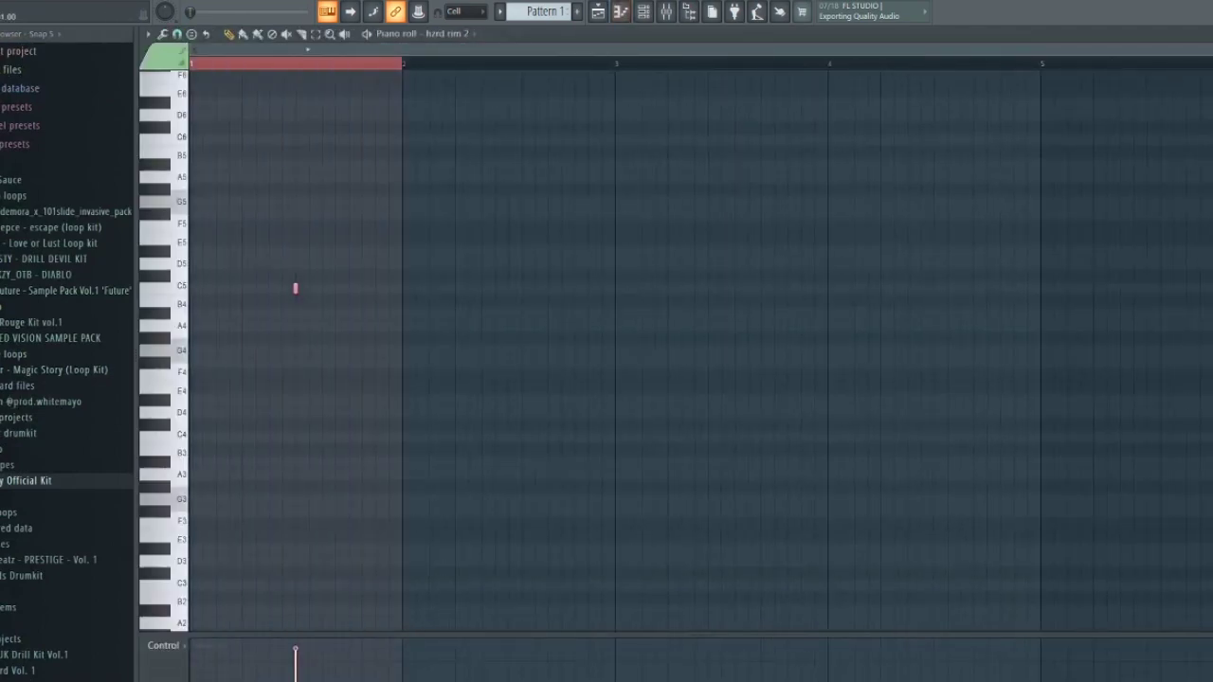
key("ctrl+b")
key("ctrl+b")
key("ctrl+b")
key("ctrl+b")
key("ctrl+b")
key("ctrl+b")
key("ctrl+b")
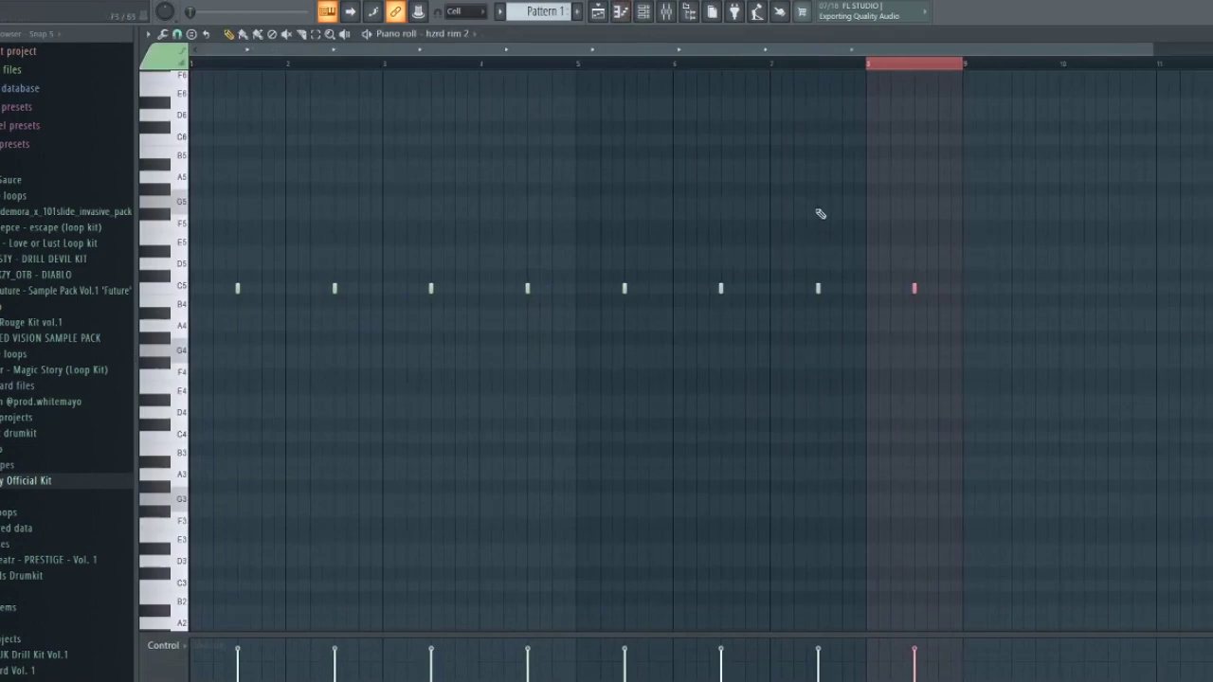
left_click(908, 69, "ctrl")
Step: Play the pattern and fill the 808 Mafia Hi Hat (2) channel with a hit every 2 steps
key("space")
left_click(646, 13)
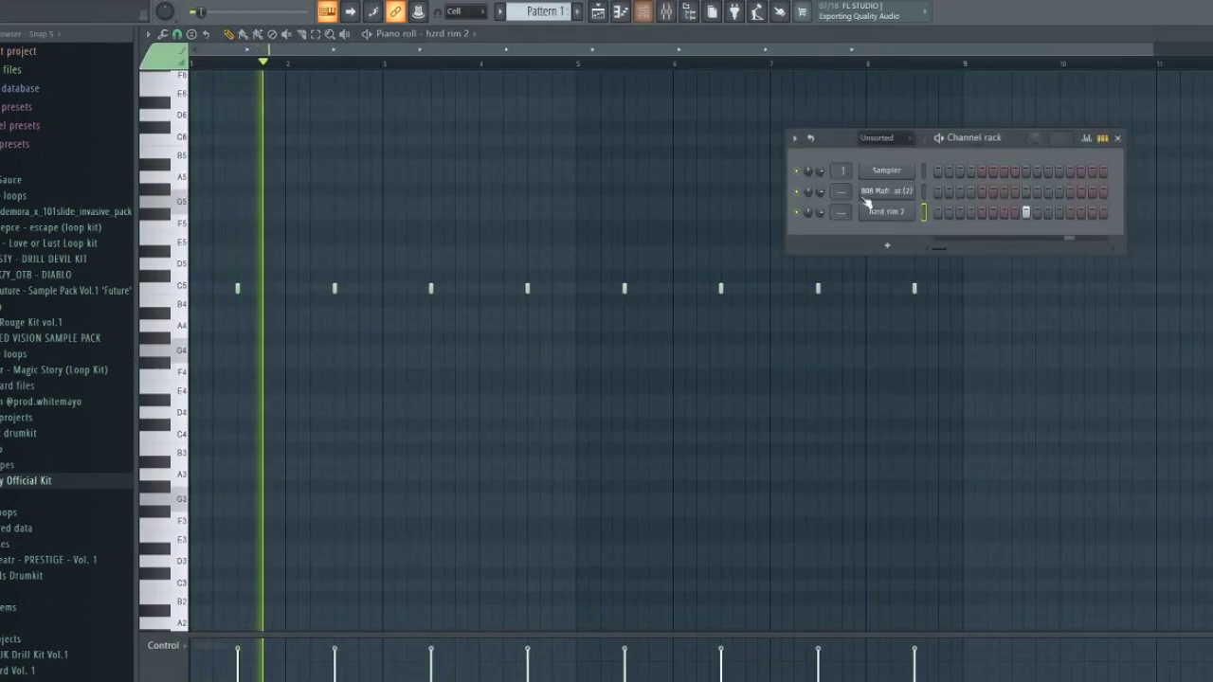
right_click(892, 197)
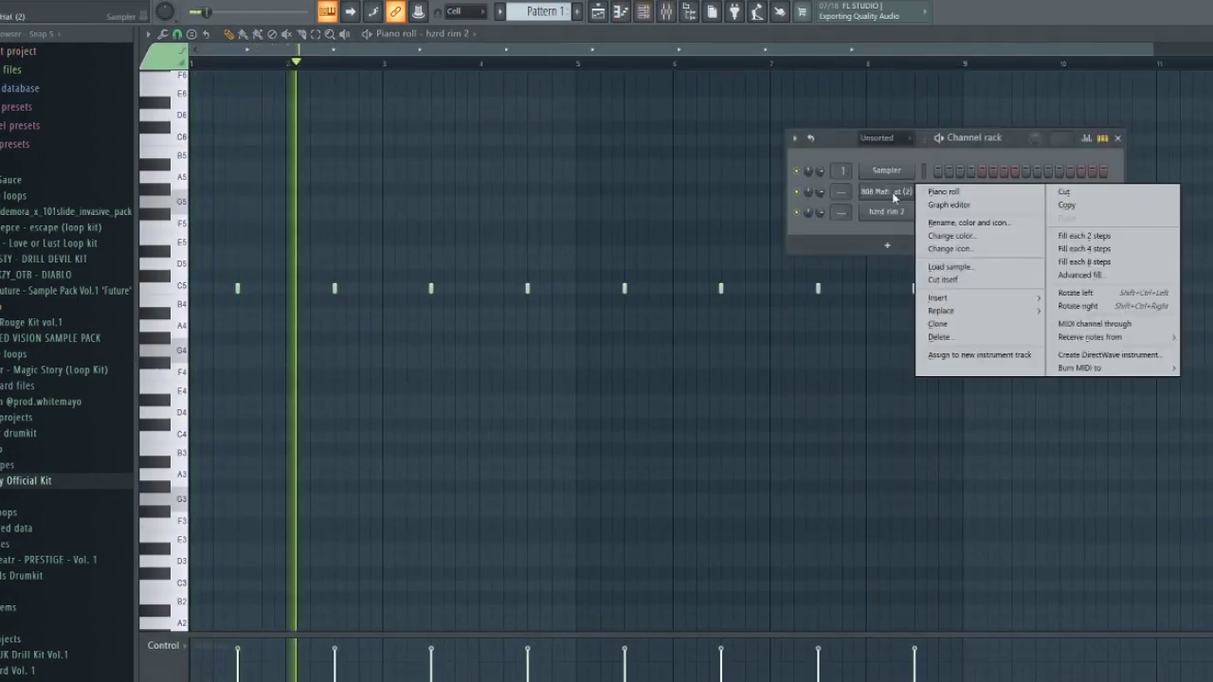
left_click(1123, 238)
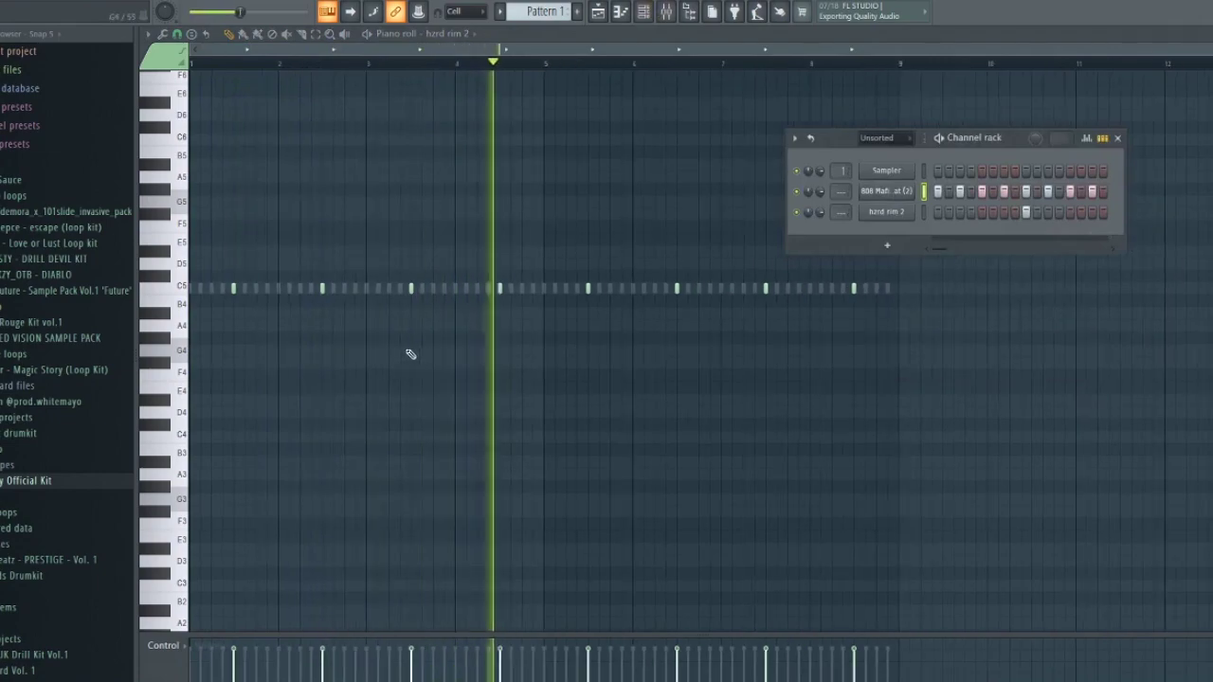
Step: Lengthen all the 808 Mafia Hi Hat (2) notes so that each one reaches the start of the following note
left_click(447, 33)
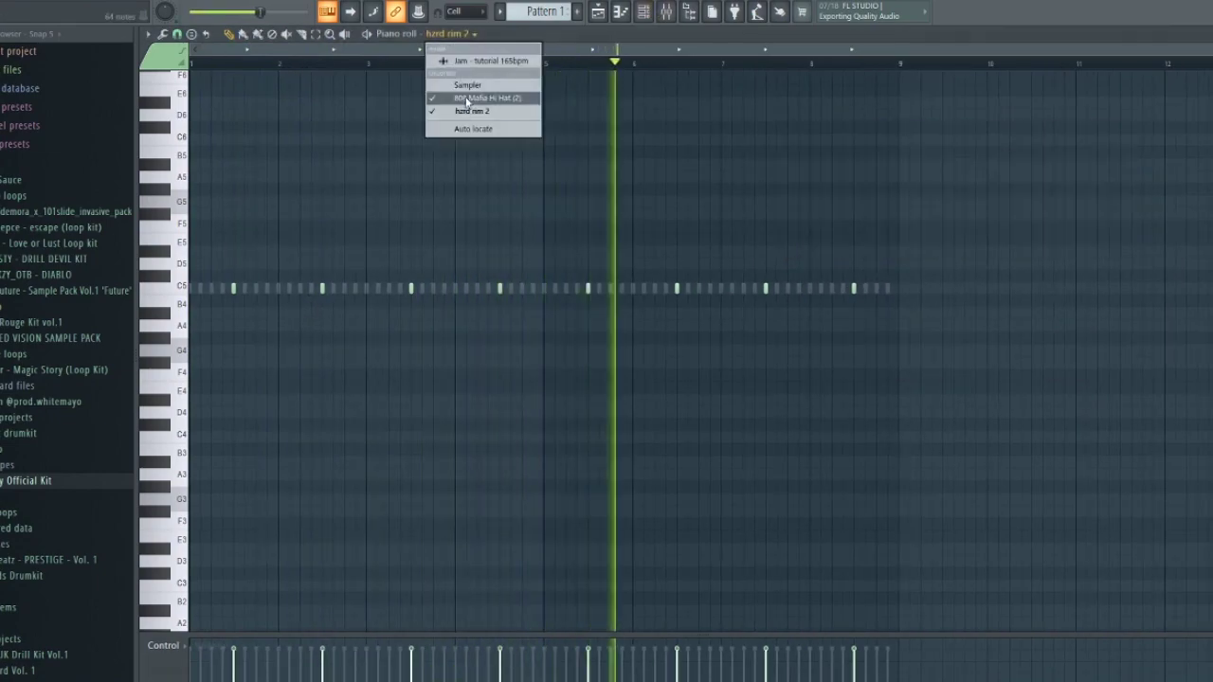
left_click(466, 99)
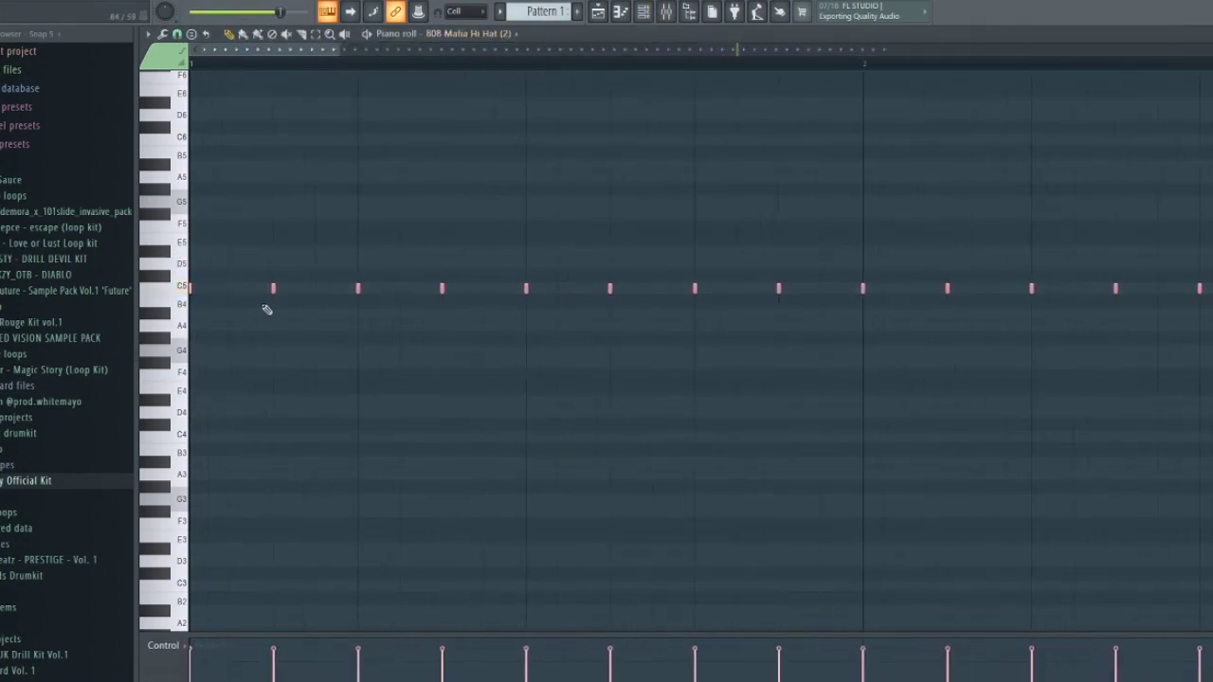
left_click_drag(276, 285, 359, 305)
scroll(294, 403, "down", 6)
Step: Replace the hzrd rim 2 sample with Dat Wheezy Klap from the official kit, keeping the channel's existing hits
left_click(644, 12)
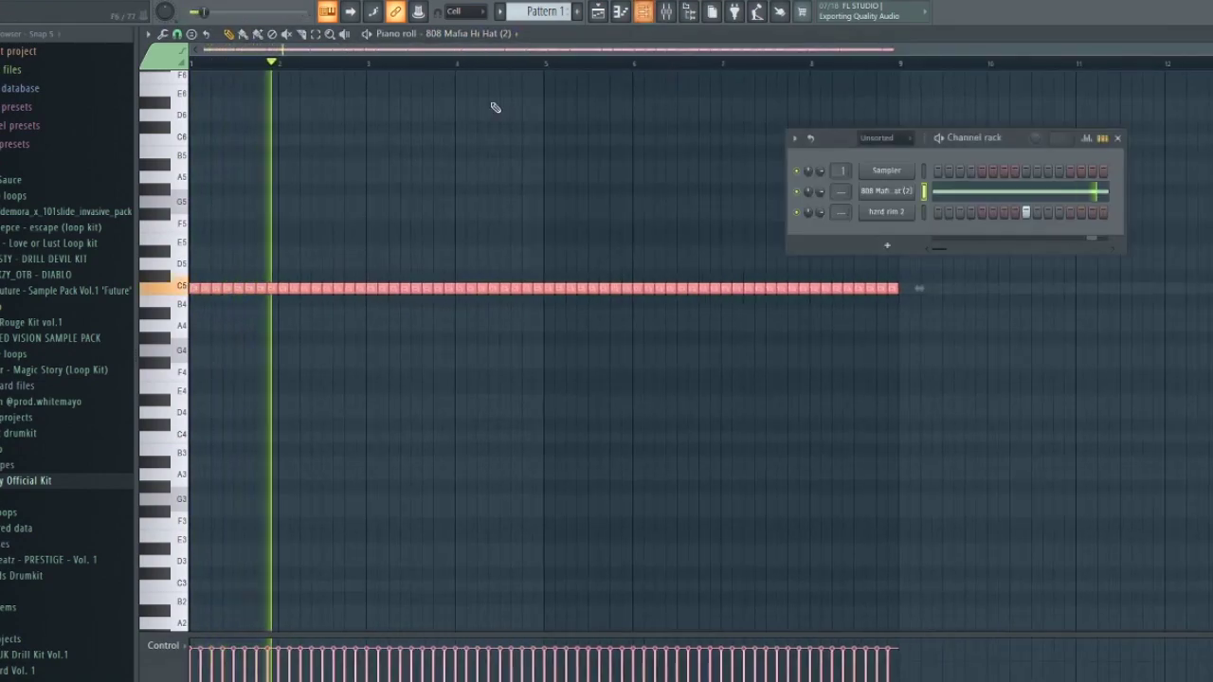
left_click(17, 481)
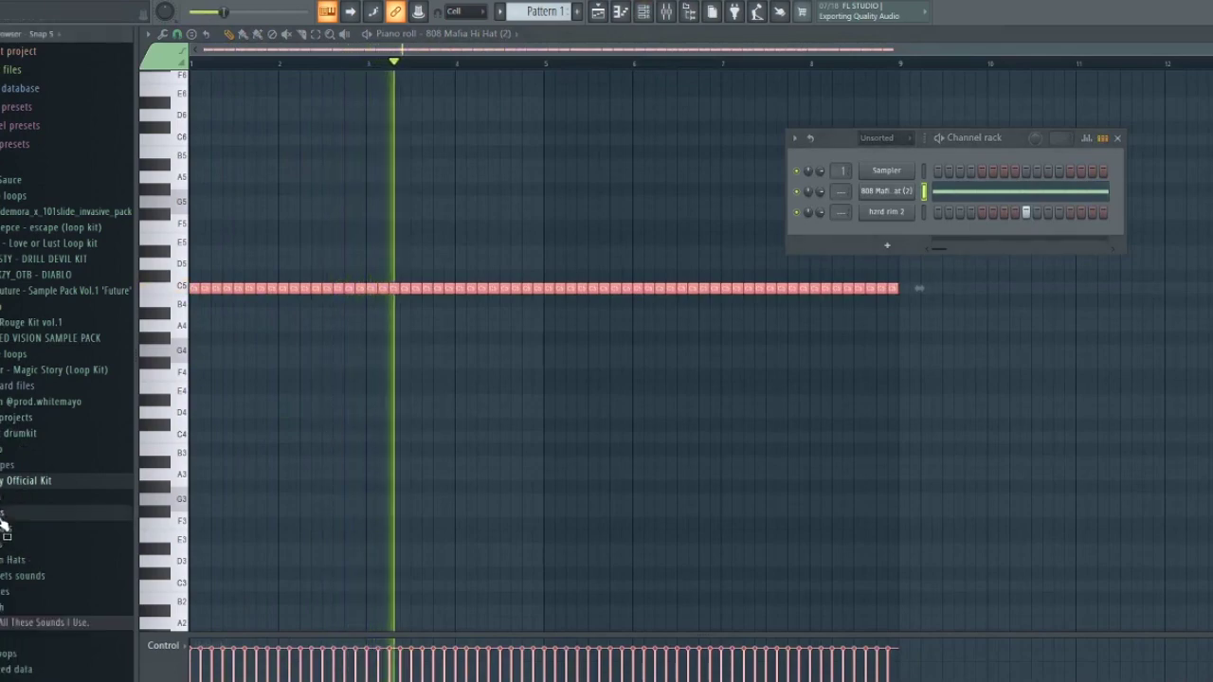
left_click(9, 512)
left_click_drag(24, 542, 892, 211)
left_click(32, 511)
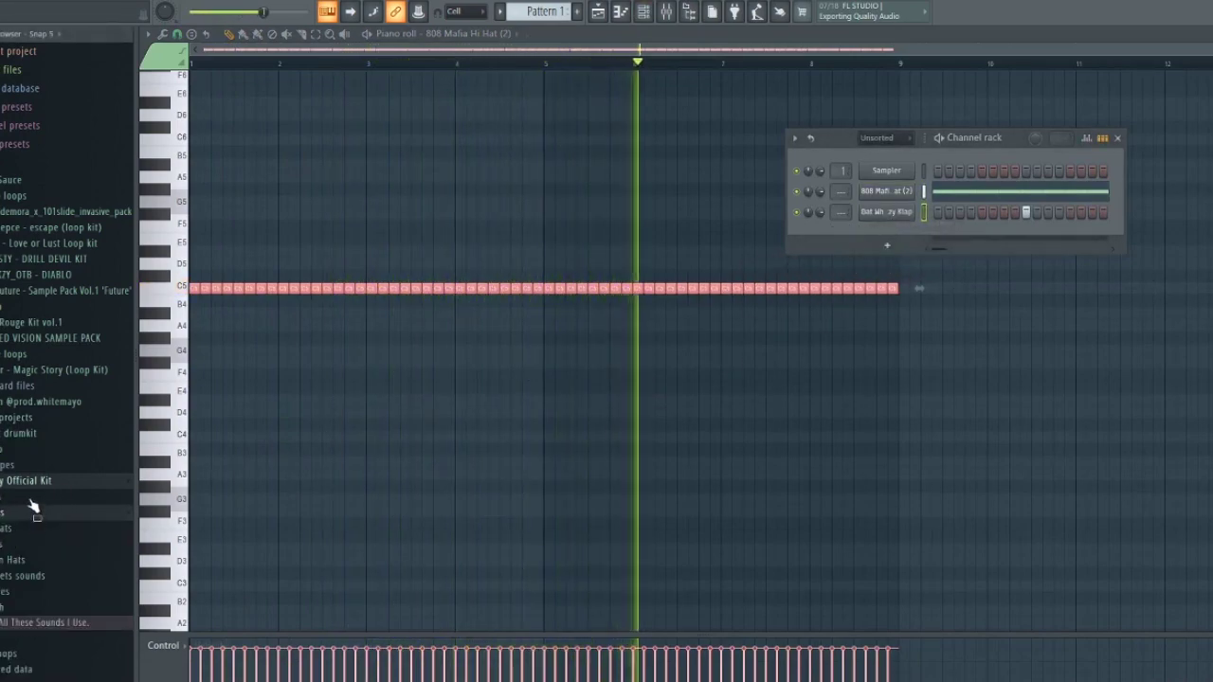
left_click(21, 482)
Step: Add the Mingo Snare and SS2010Snare samples to the channel rack as new channels
left_click(10, 450)
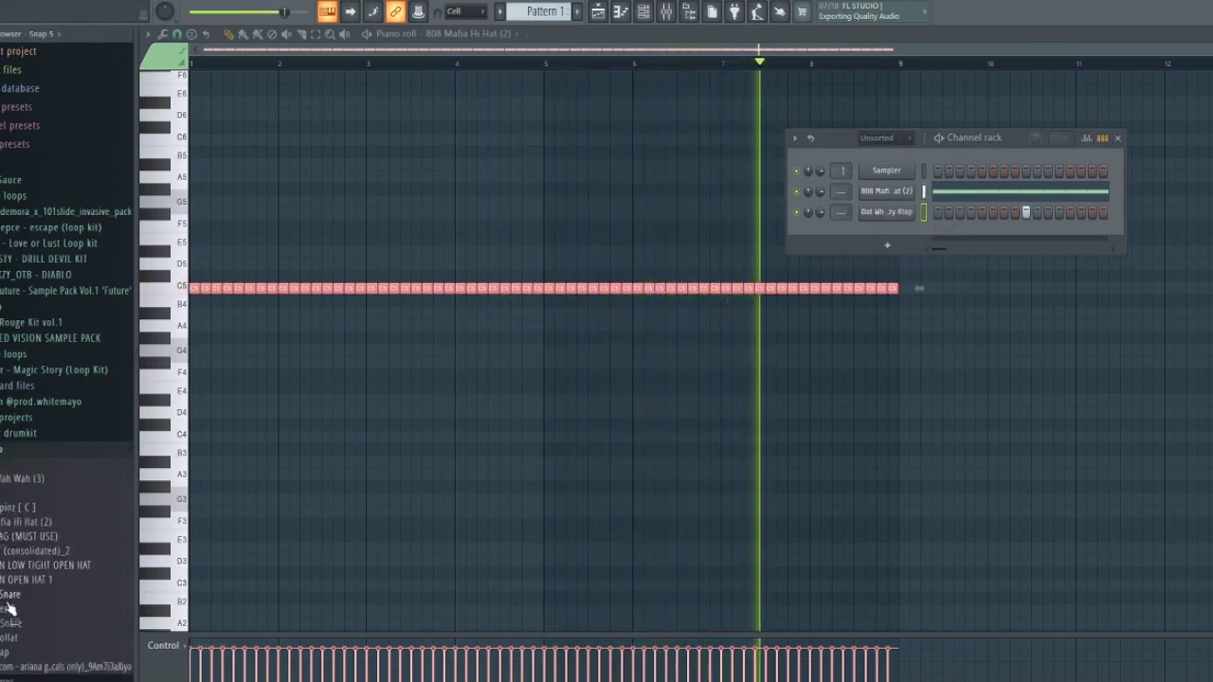
left_click_drag(11, 599, 858, 237)
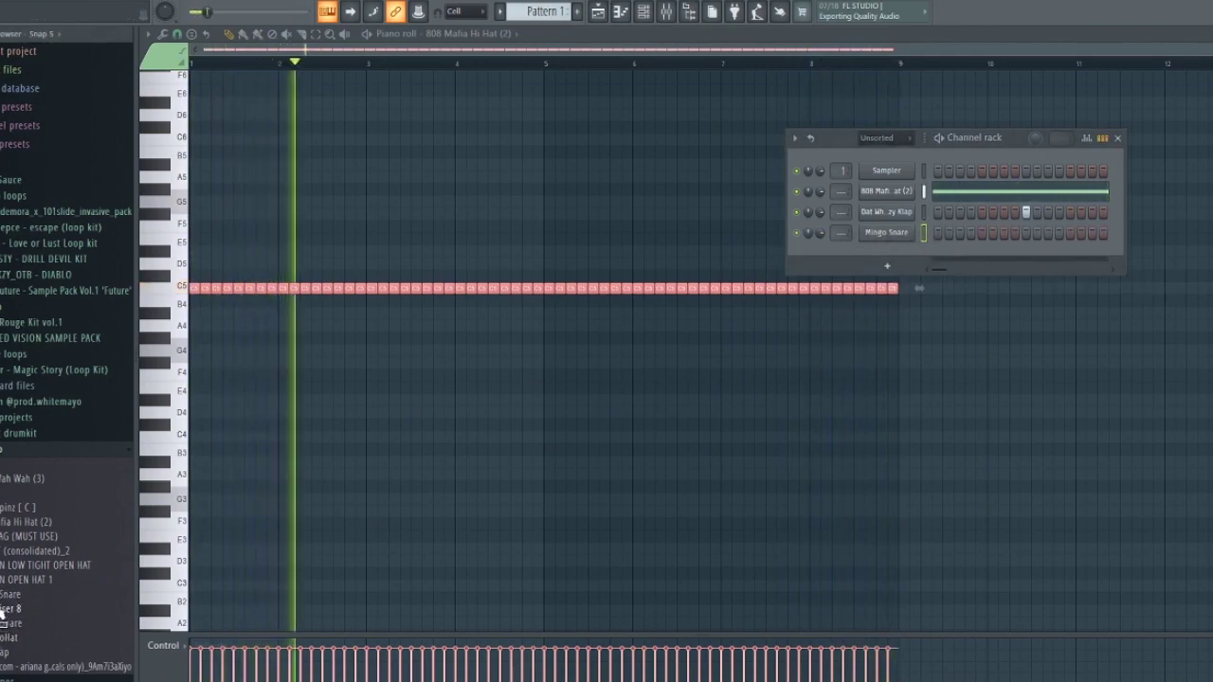
left_click_drag(4, 644, 871, 257)
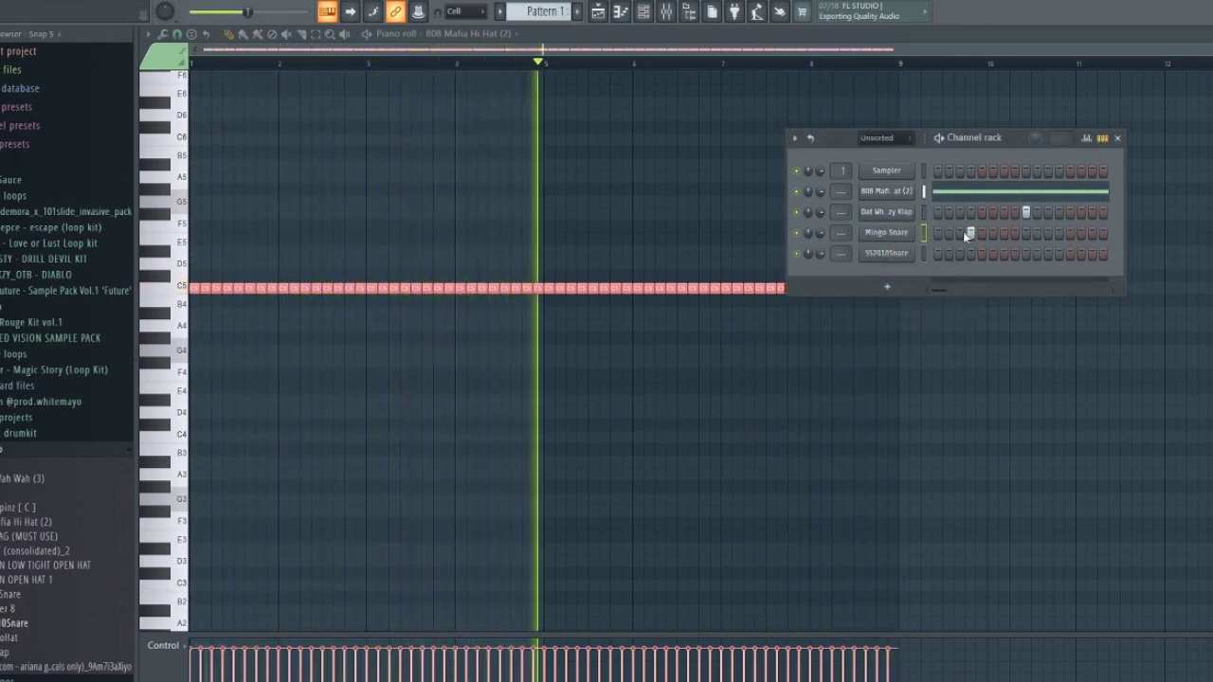
Step: Duplicate the Mingo Snare's first two bars three times to fill eight bars in the piano roll
left_click(474, 33)
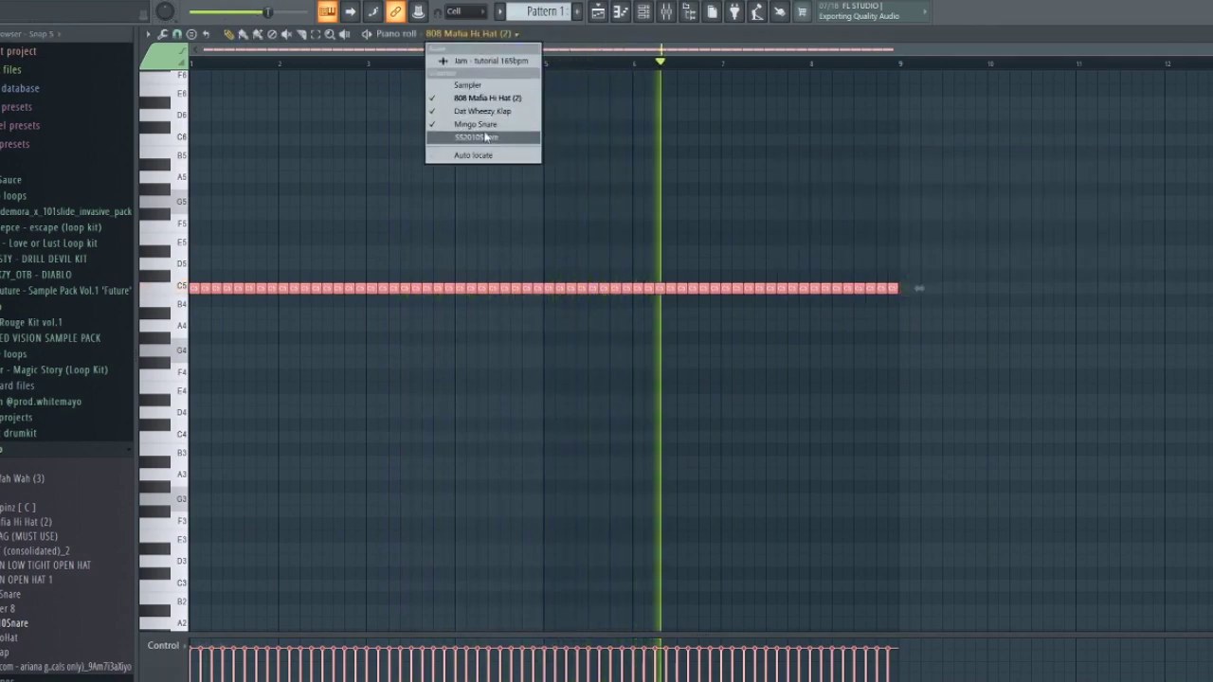
left_click(483, 124)
left_click_drag(370, 63, 192, 63)
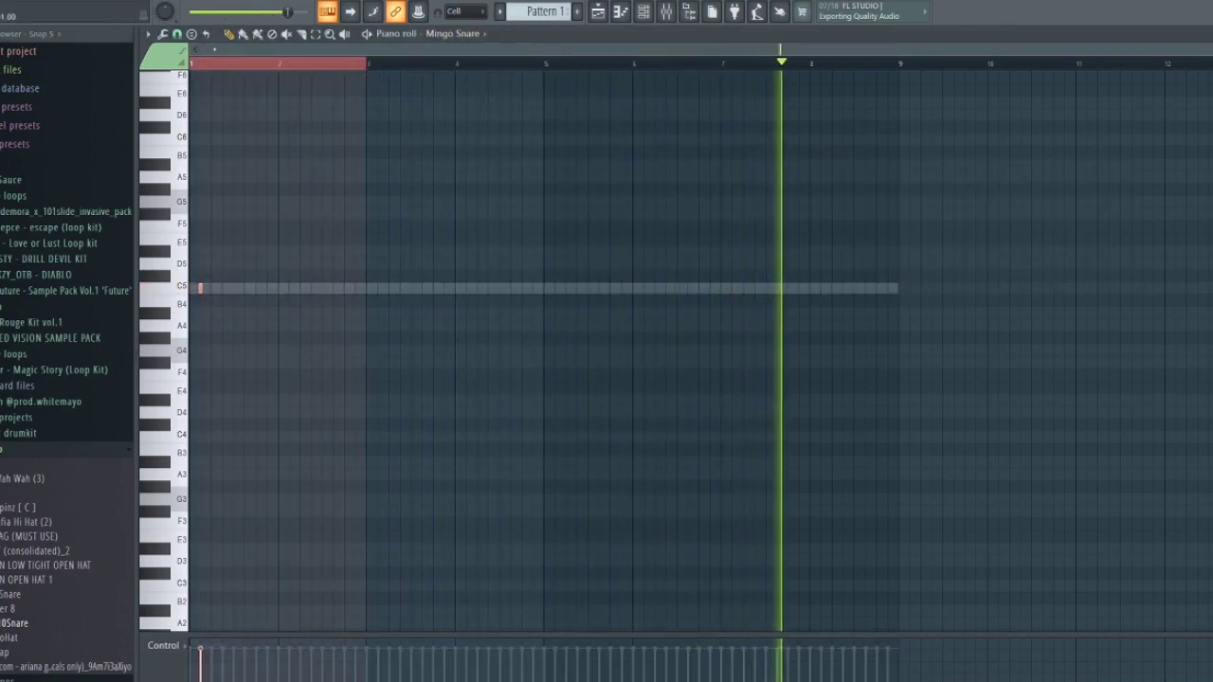
key("ctrl+b")
key("ctrl+b")
key("ctrl+b")
key("ctrl+d")
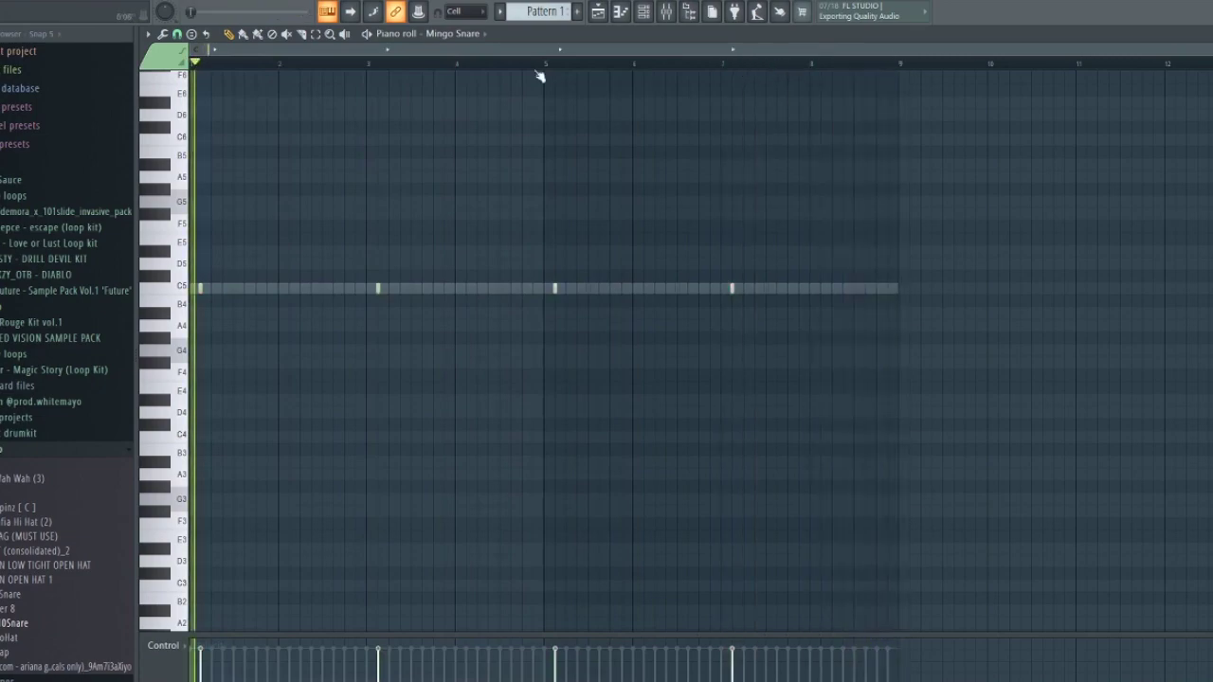
Step: Draw SS2010Snare C5 notes late in bar 1, early in bar 2 and late in bar 3, and duplicate the four-bar phrase once
left_click(451, 34)
left_click(483, 137)
left_click(272, 288)
left_click(294, 288)
left_click(449, 288)
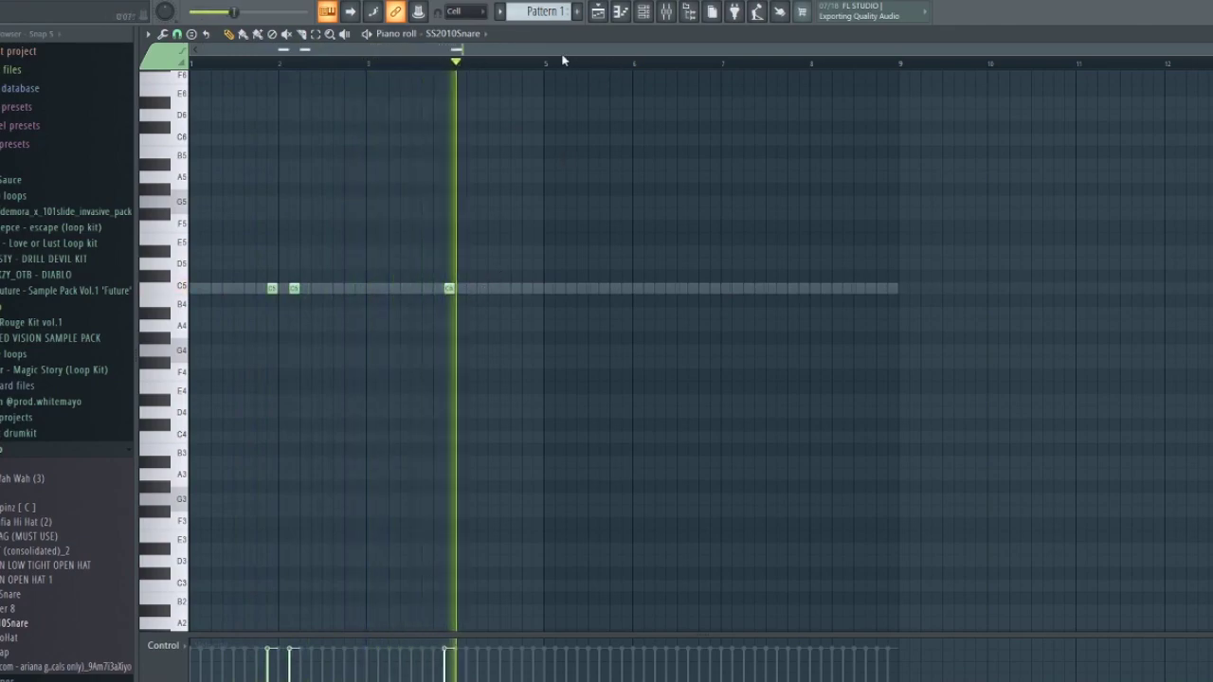
left_click_drag(553, 65, 188, 64)
key("ctrl+b")
key("ctrl+d")
Step: Chop the third and fourth hi-hat notes of bar 1 into a fast roll with the Default pattern and ramp its velocities downward
left_click(455, 33)
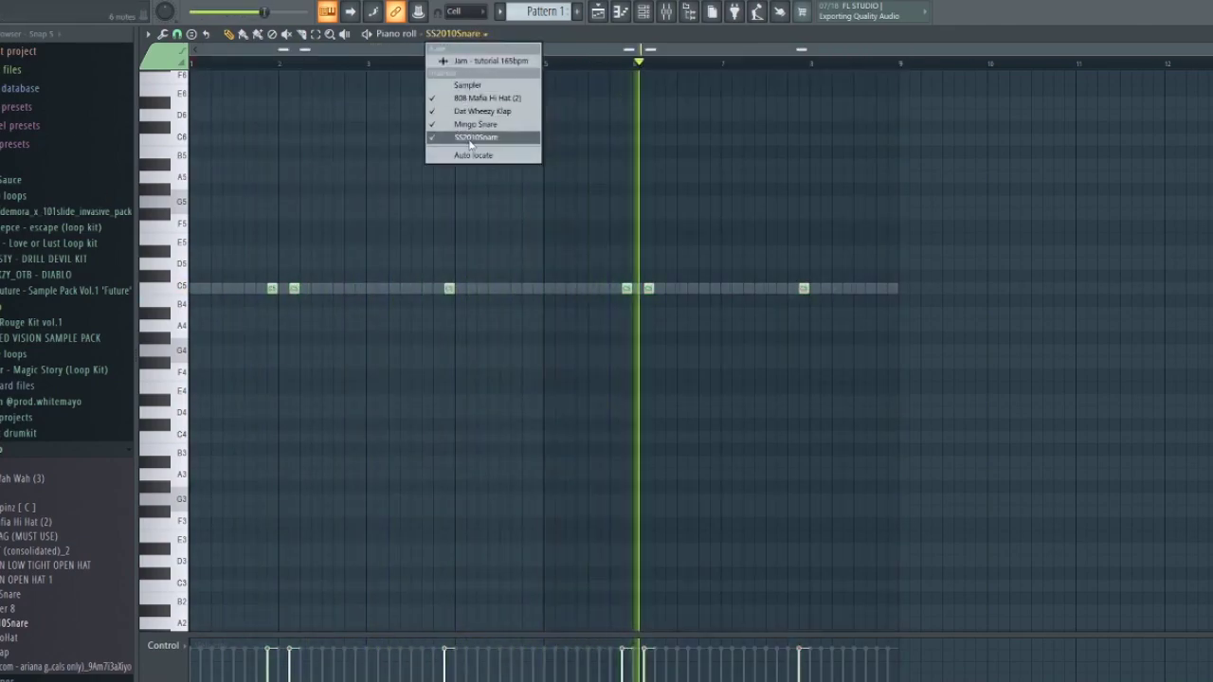
left_click(487, 98)
key("ctrl+a")
scroll(213, 308, "up", 4)
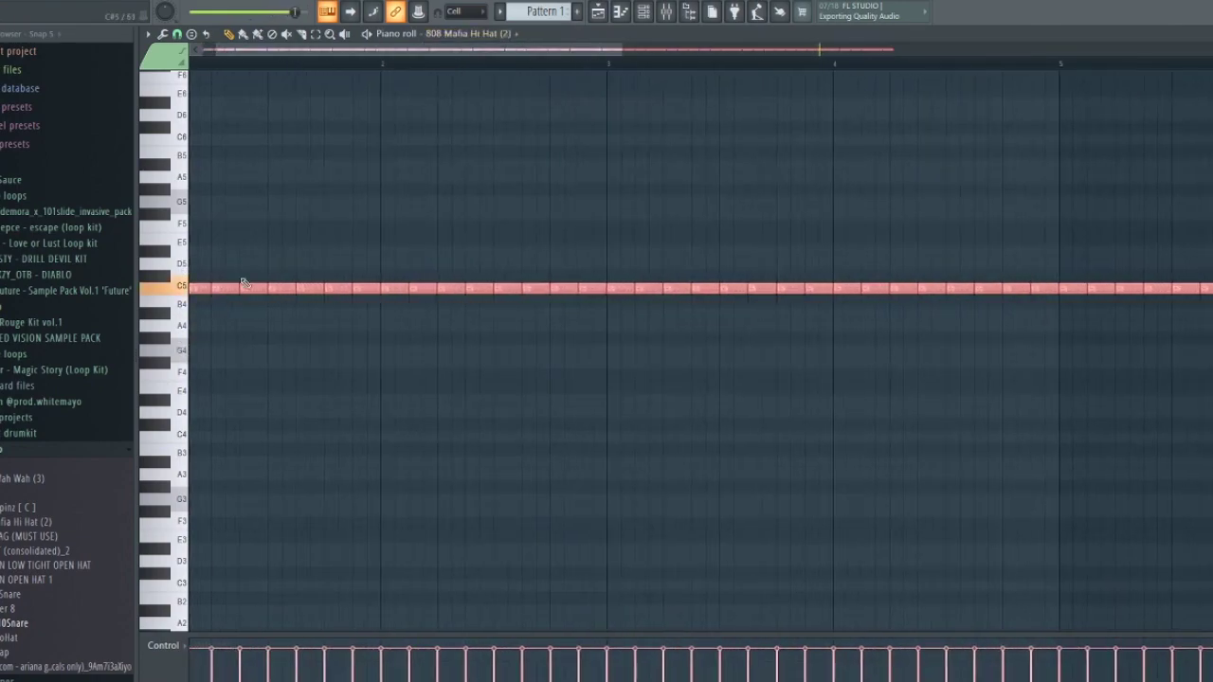
left_click_drag(223, 273, 244, 330)
key("alt+u")
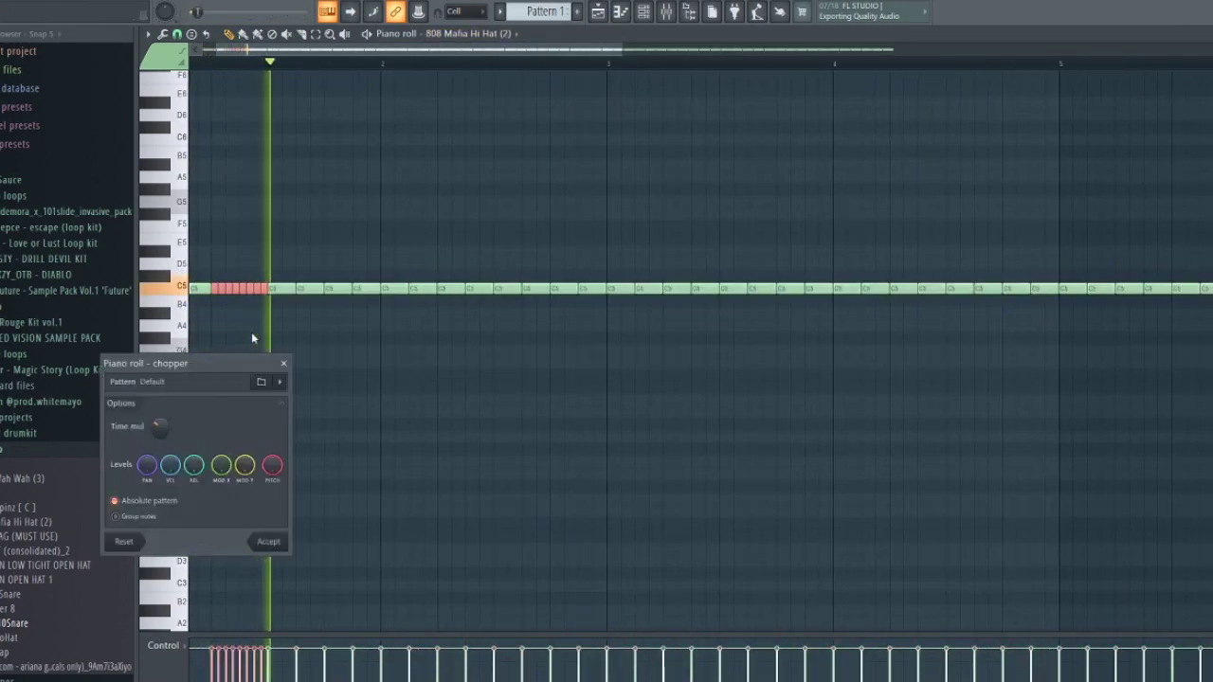
left_click(265, 544)
scroll(263, 553, "up", 5)
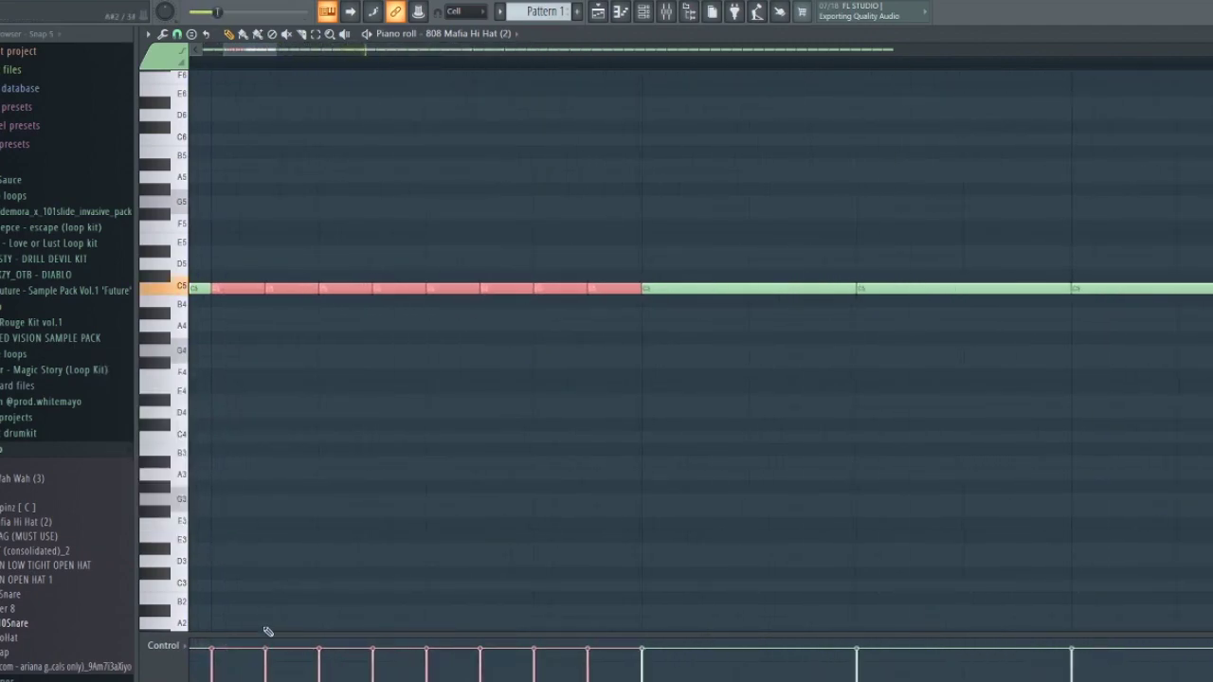
left_click_drag(461, 680, 611, 679)
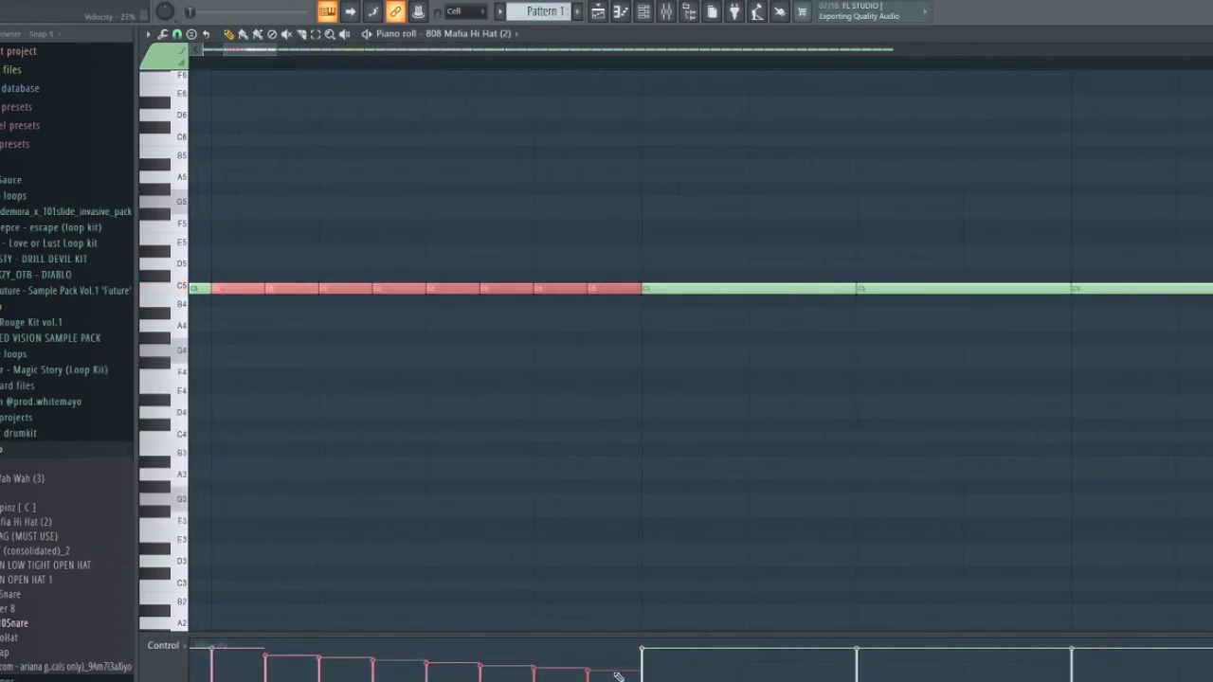
left_click_drag(270, 274, 596, 309)
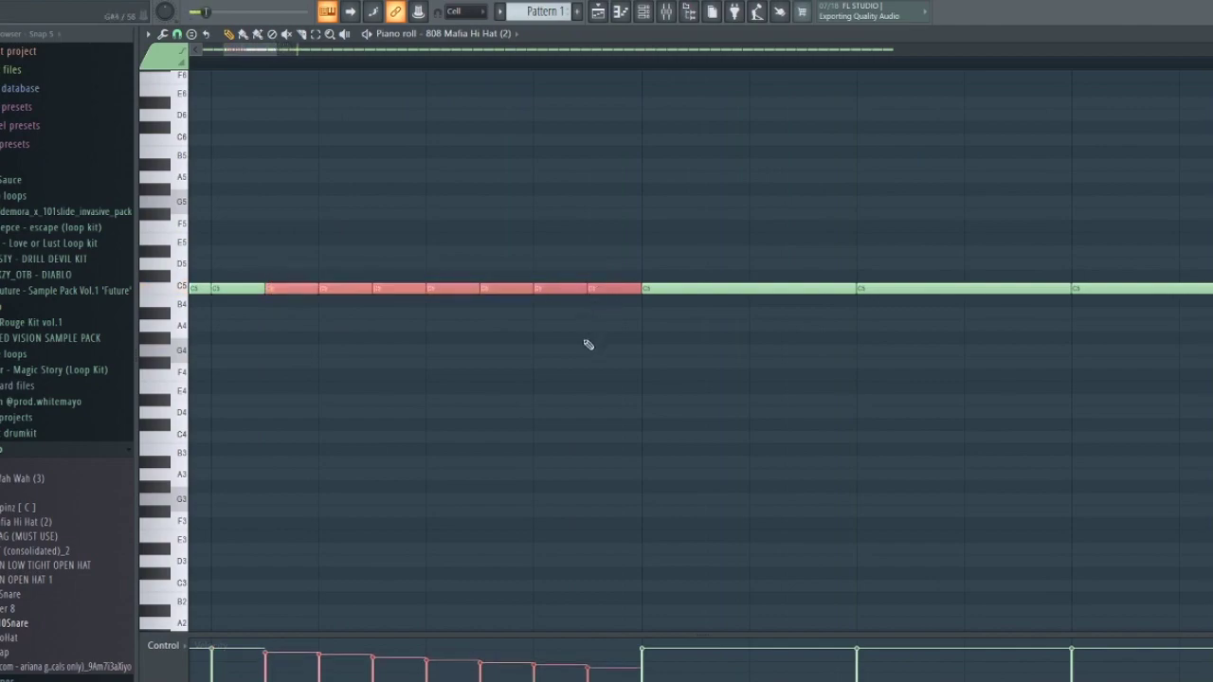
Step: Chop the seventh hi-hat note of bar 1 with the Default pattern, reshape it into two short hits plus one longer note, and play it back
scroll(445, 414, "down", 6)
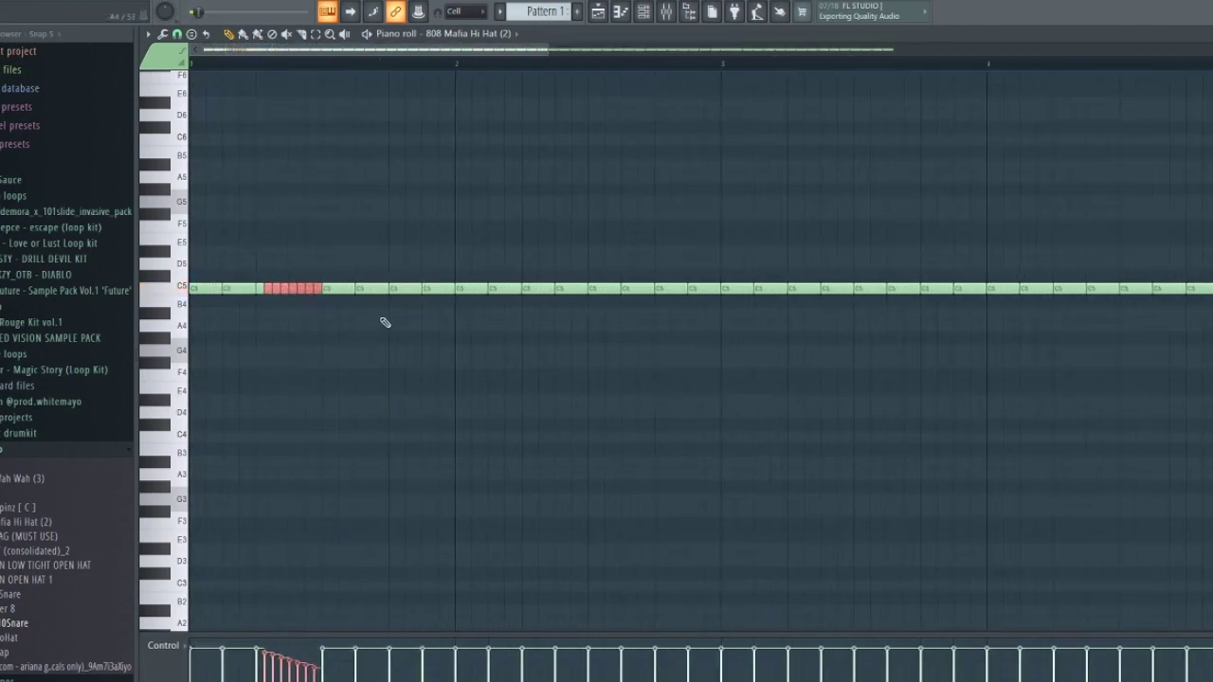
scroll(398, 301, "up", 3)
left_click_drag(434, 270, 437, 321)
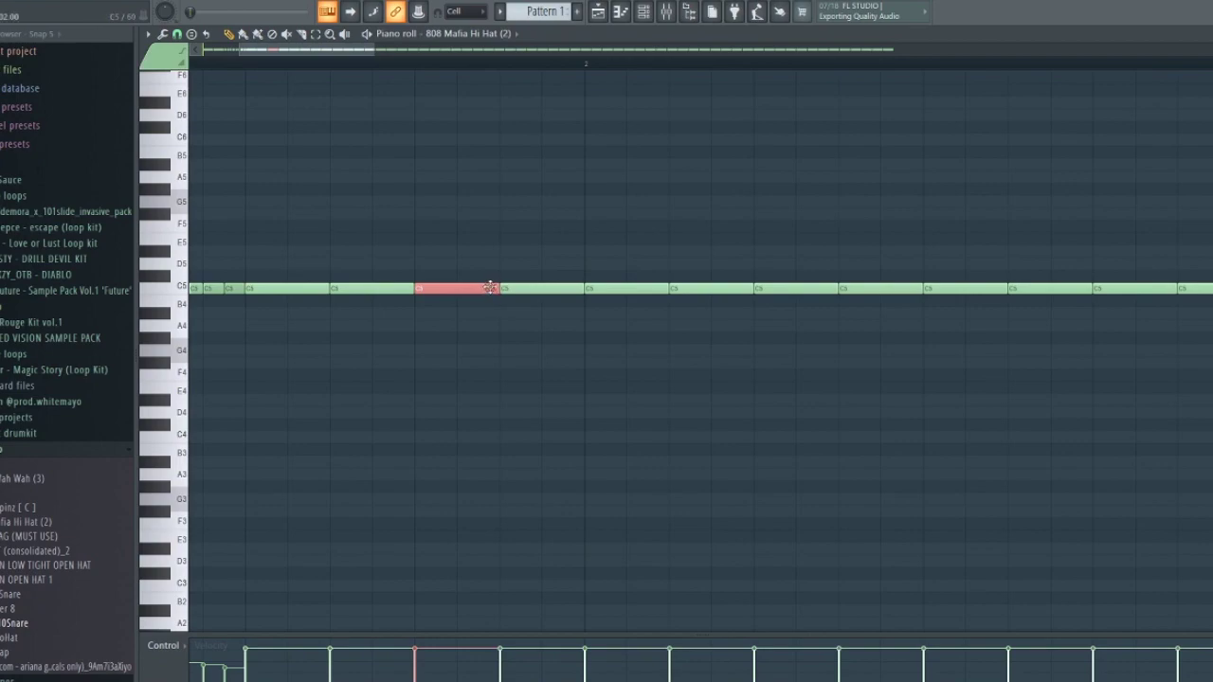
key("alt+u")
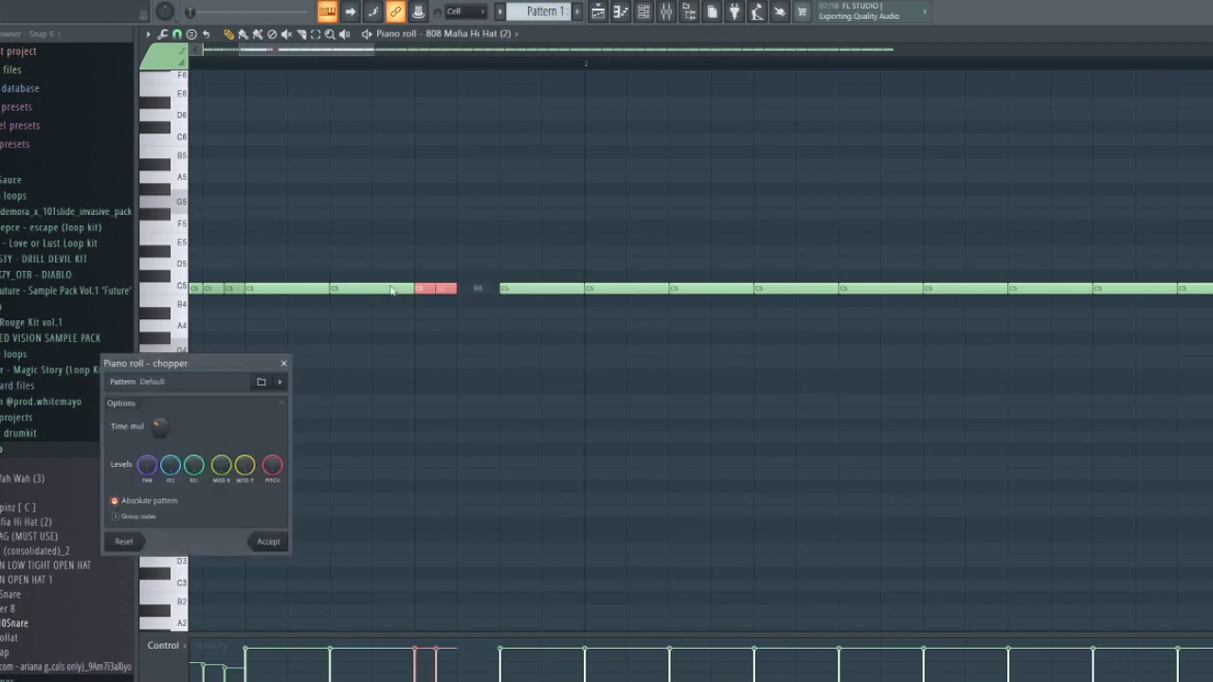
left_click(262, 545)
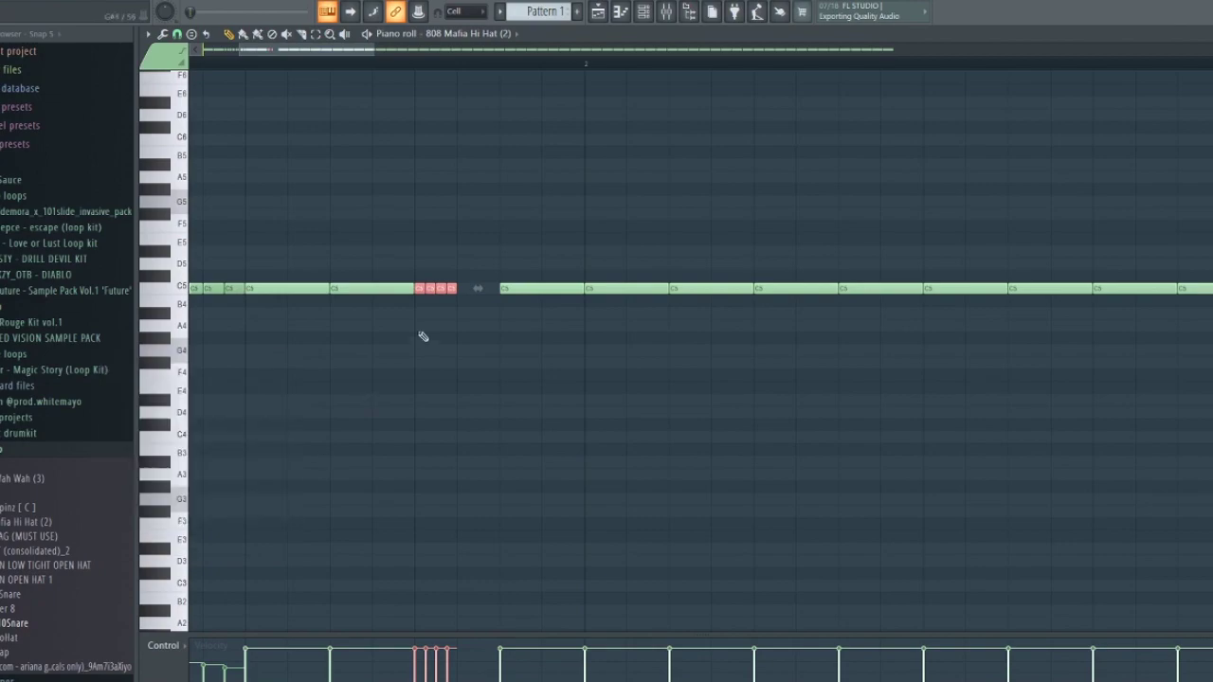
scroll(419, 333, "up", 3)
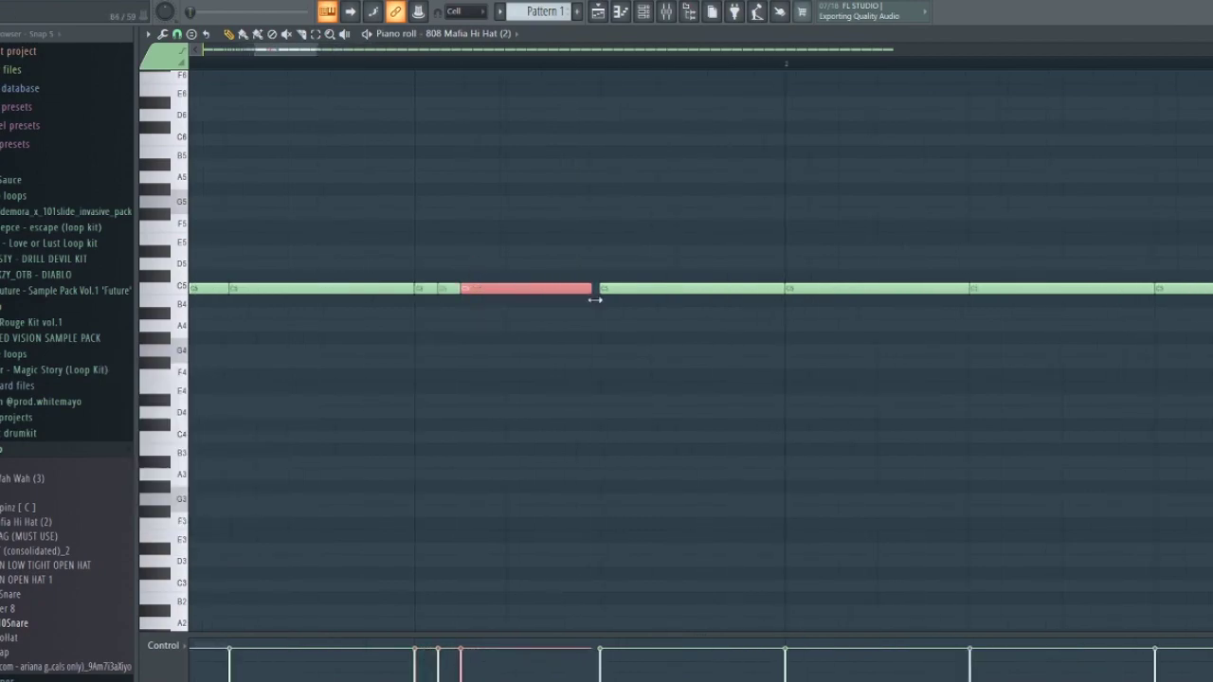
scroll(577, 338, "down", 5)
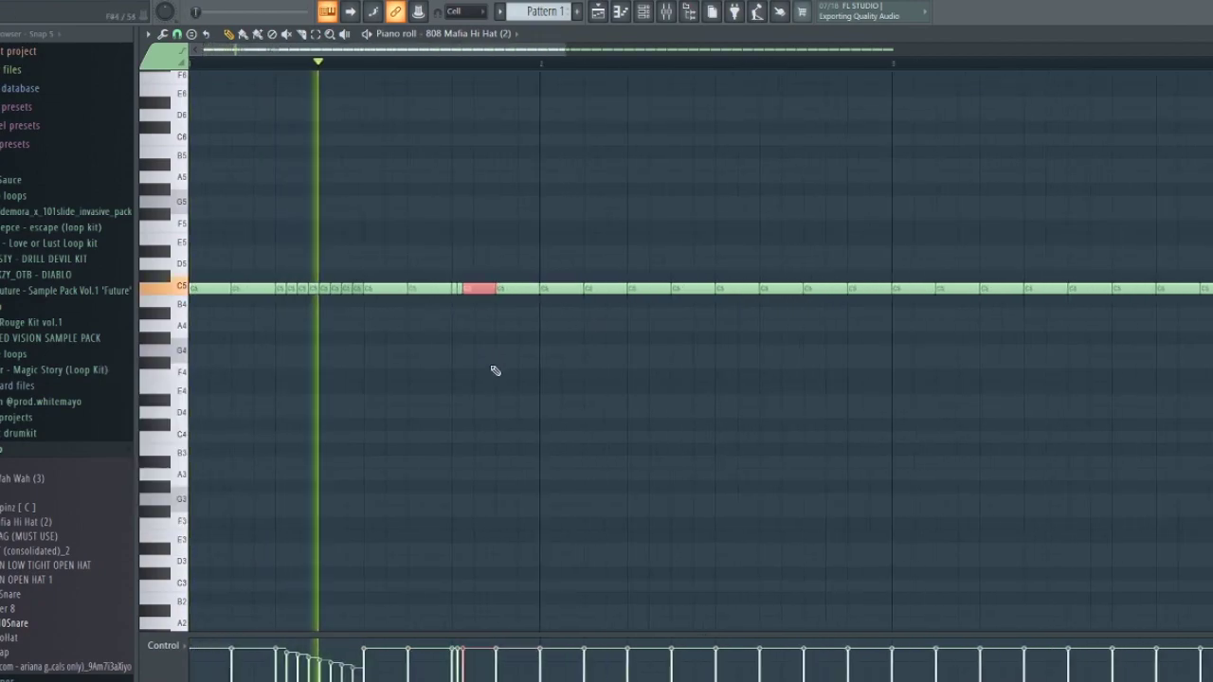
scroll(330, 307, "up", 2)
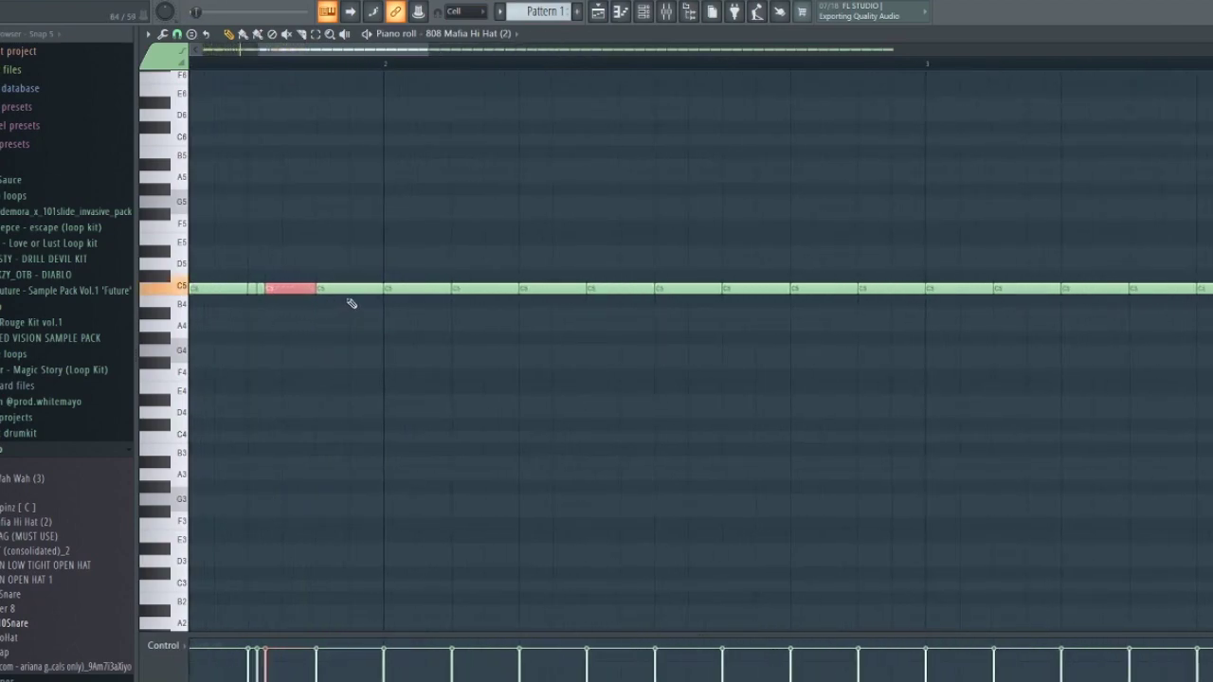
key("space")
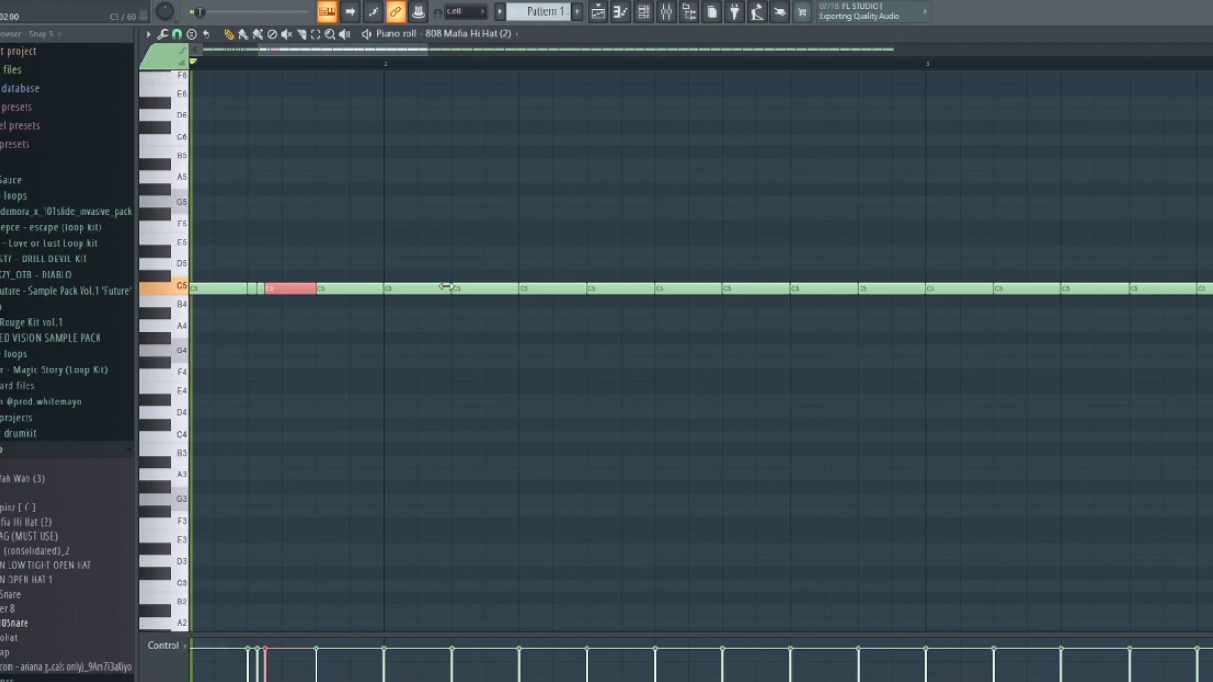
key("space")
key("space")
key("space")
Step: Draw two D#4 hi-hat notes under the third and fourth notes of bar 2, chop them into an eight-hit roll, and ramp its velocities downward
left_click(537, 399)
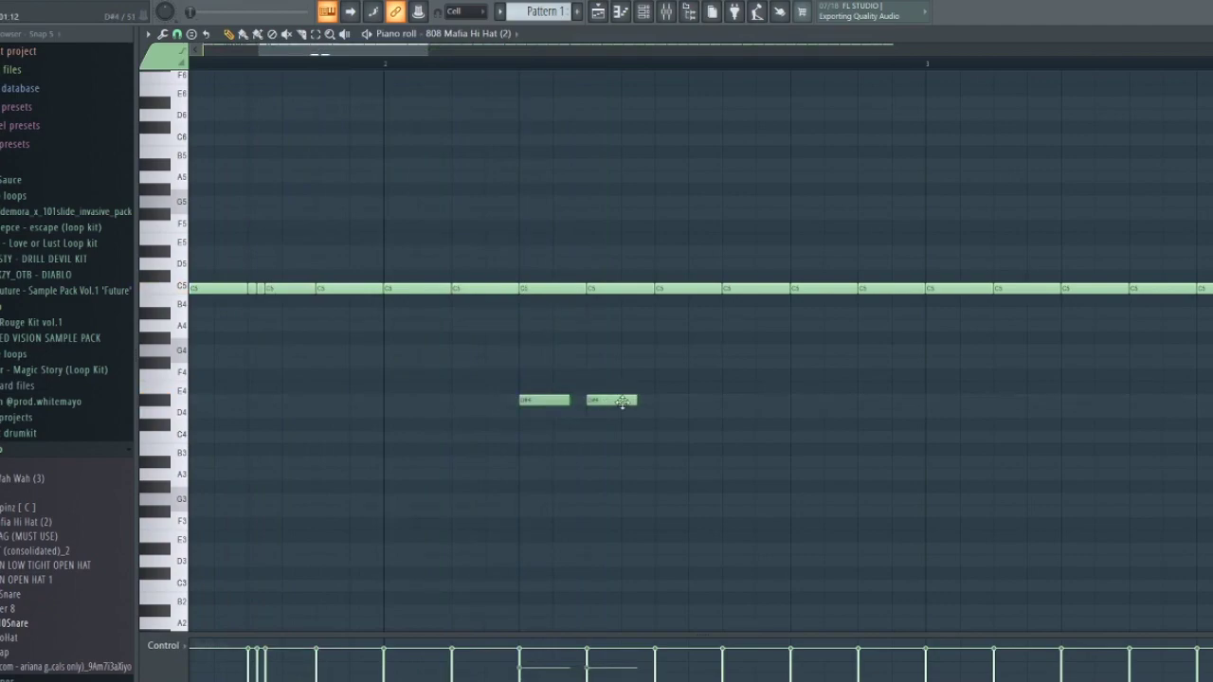
right_click(541, 400)
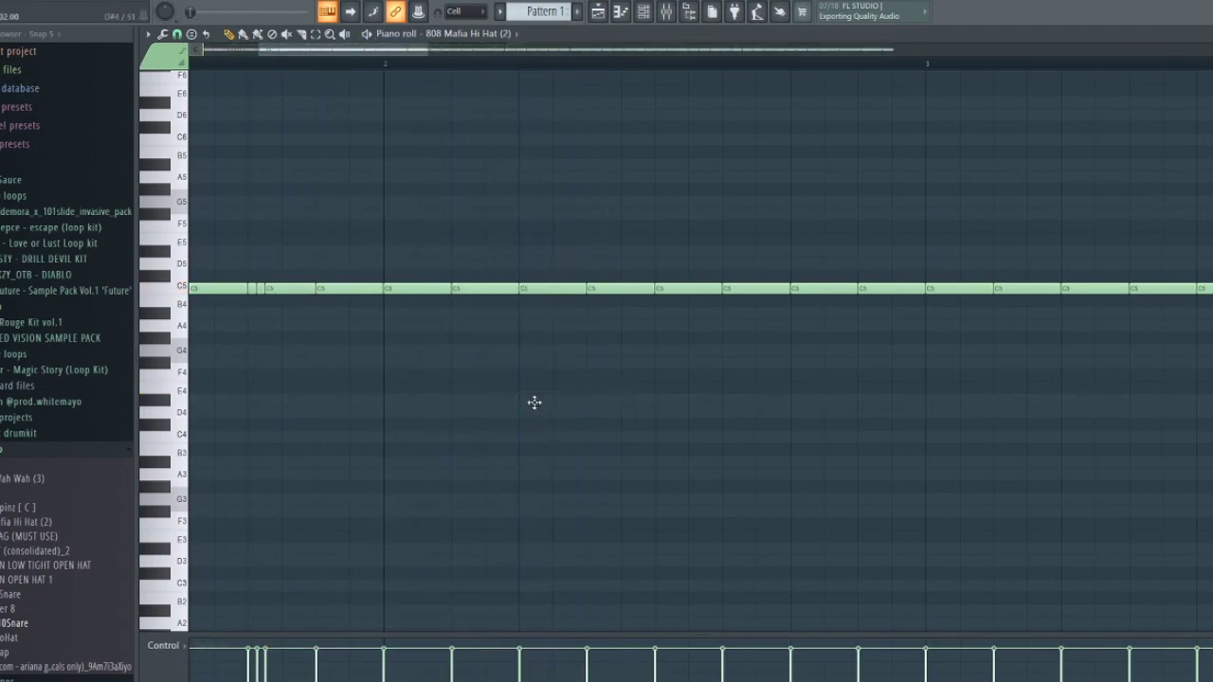
left_click(535, 402)
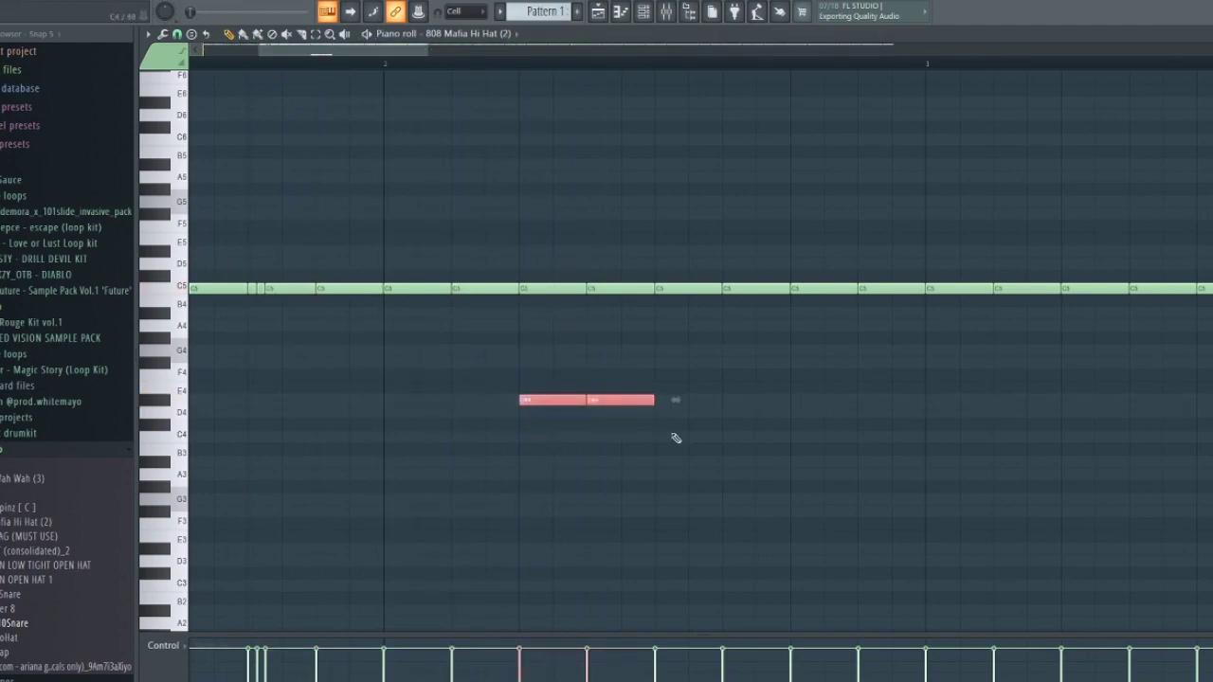
key("alt+u")
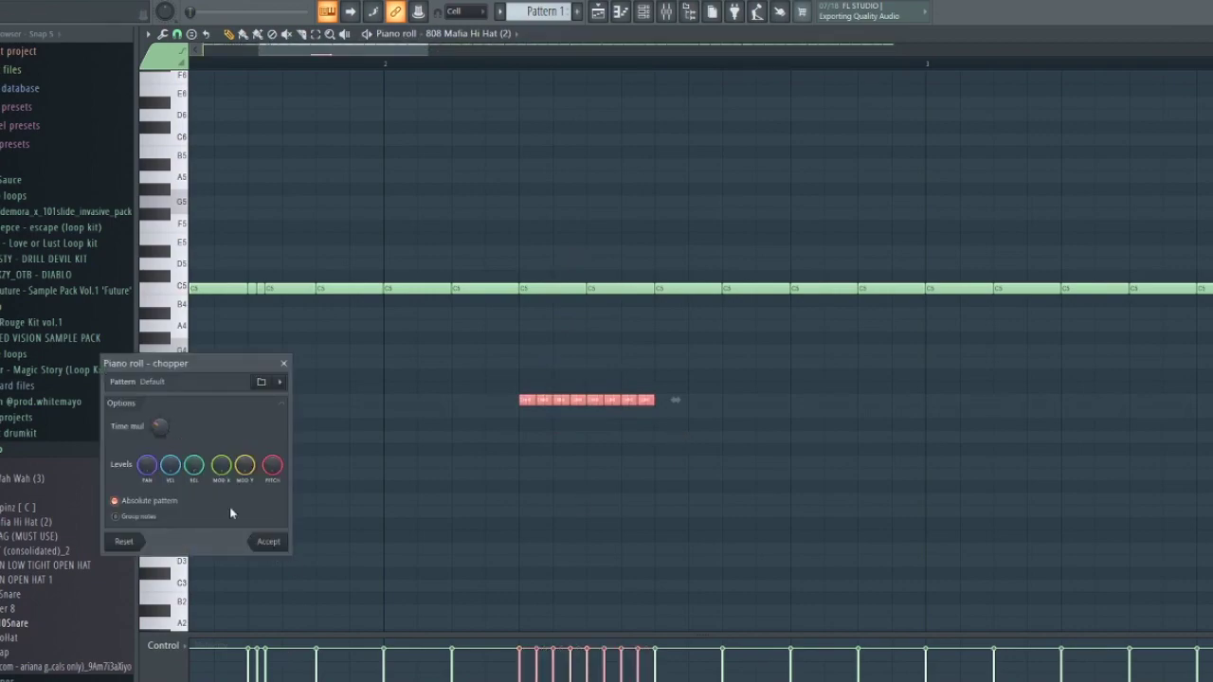
left_click(270, 541)
scroll(574, 653, "up", 3)
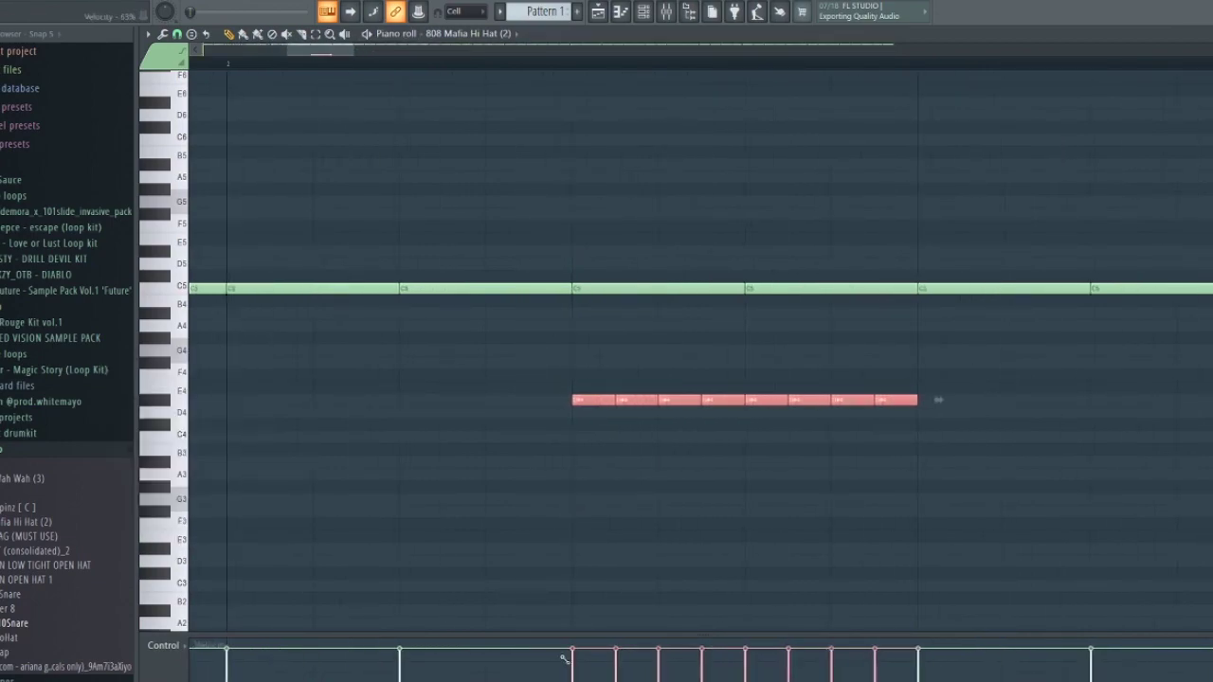
left_click_drag(929, 670, 620, 660)
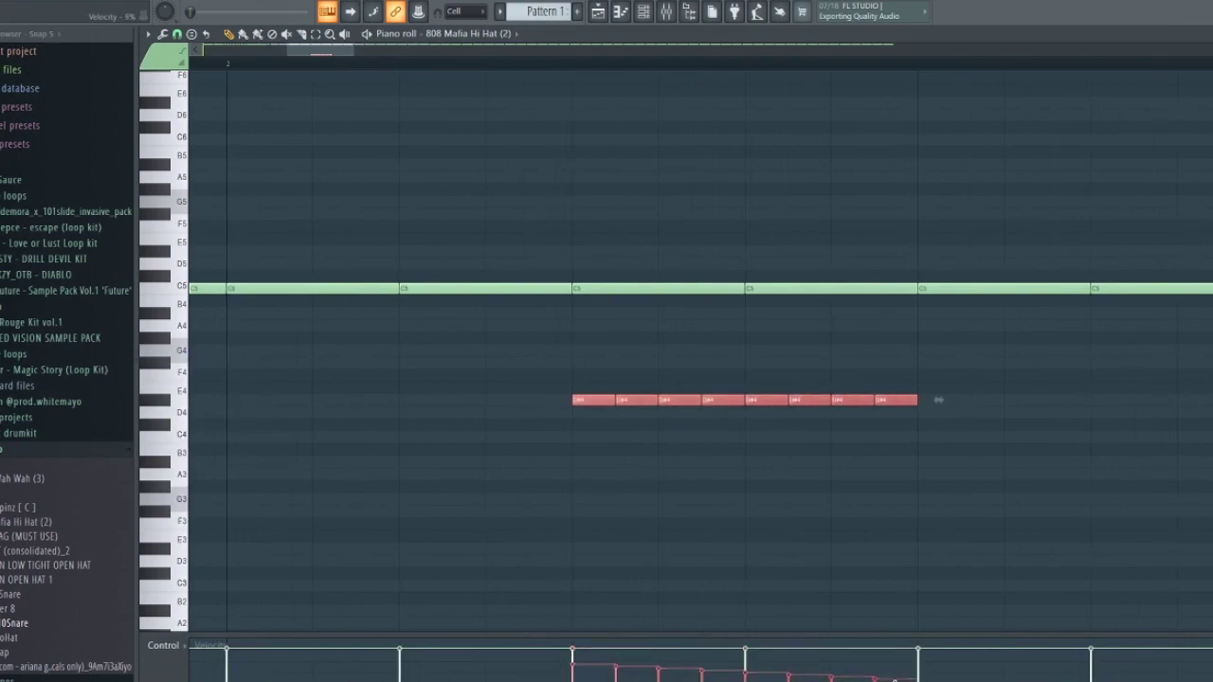
scroll(536, 468, "down", 4)
Step: Replace the last two C5 hi-hat notes of bar 2 with a D#4 note followed by a D4 note
key("space")
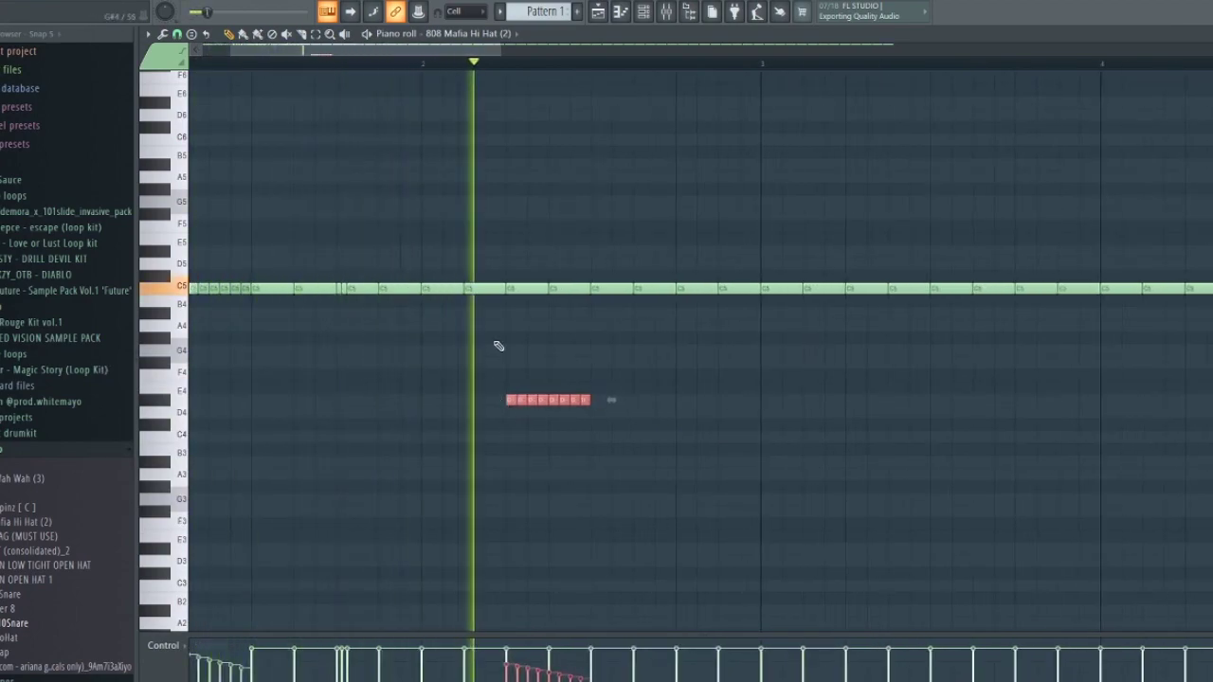
key("space")
key("space")
left_click(692, 400)
left_click(735, 412)
right_click(723, 288)
right_click(696, 288)
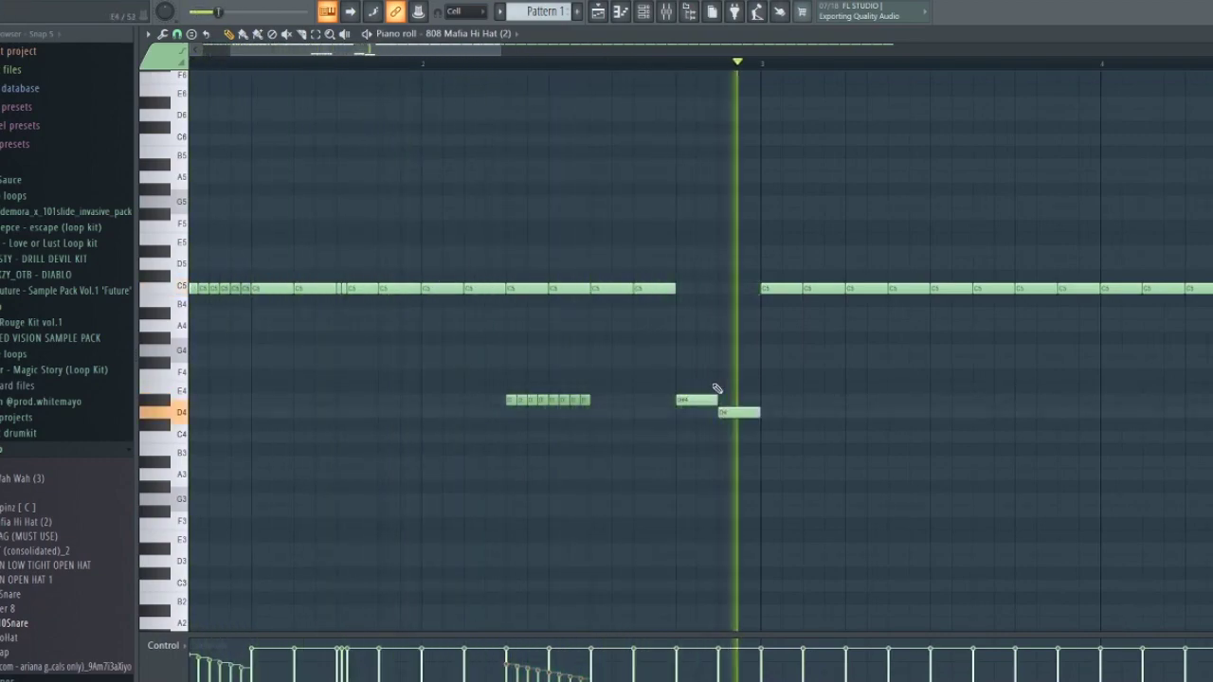
scroll(654, 455, "down", 3)
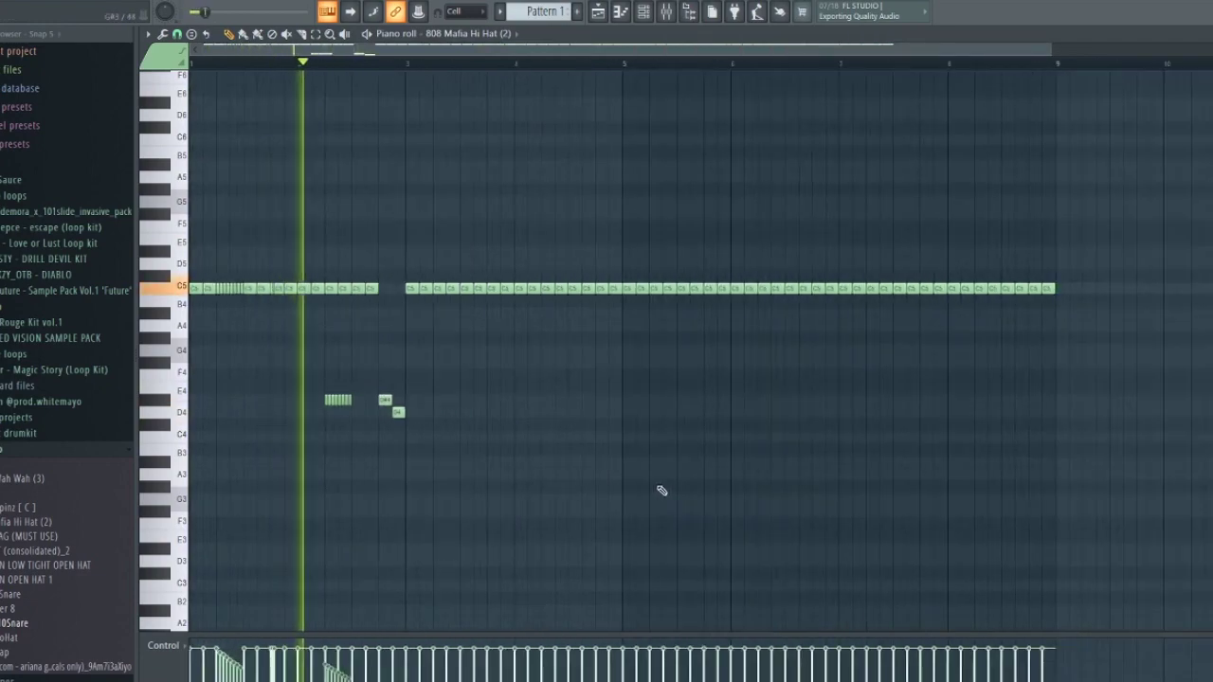
Step: Replace the third and fourth C5 notes of bar 3 with a chopped D#4 note of two short hits and one longer hit, plus a full D#4 note
scroll(493, 407, "up", 3)
key("space")
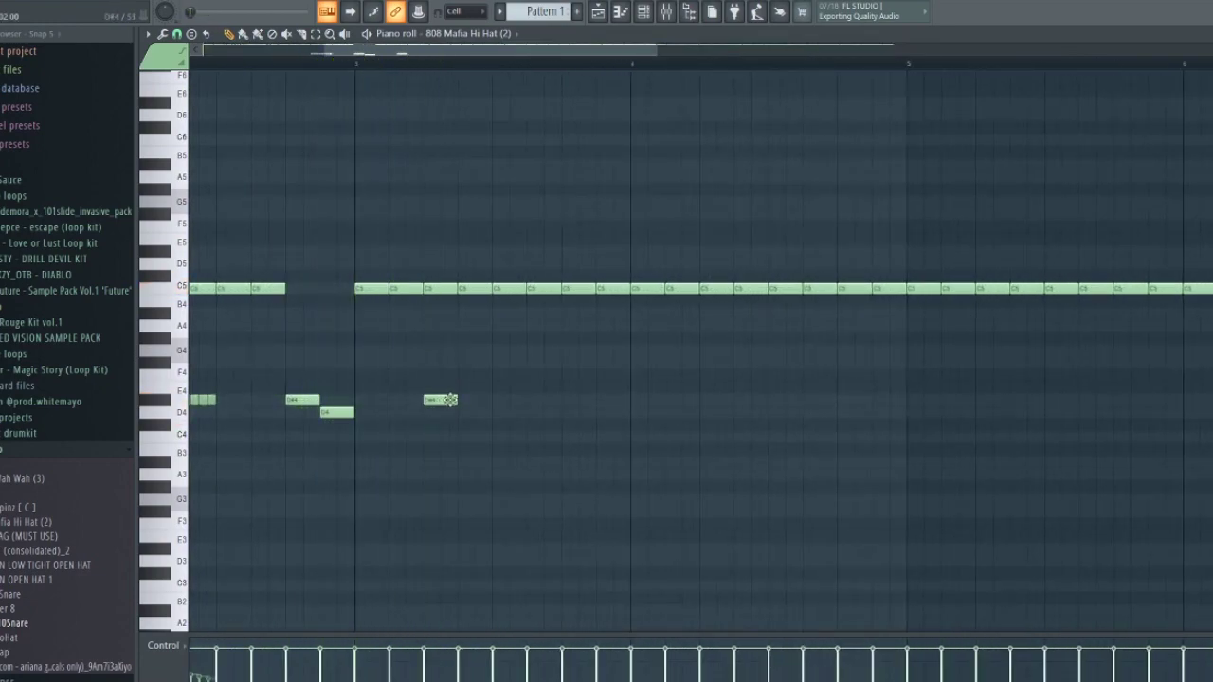
key("alt+u")
scroll(168, 419, "down", 3)
left_click(269, 542)
scroll(437, 417, "up", 5)
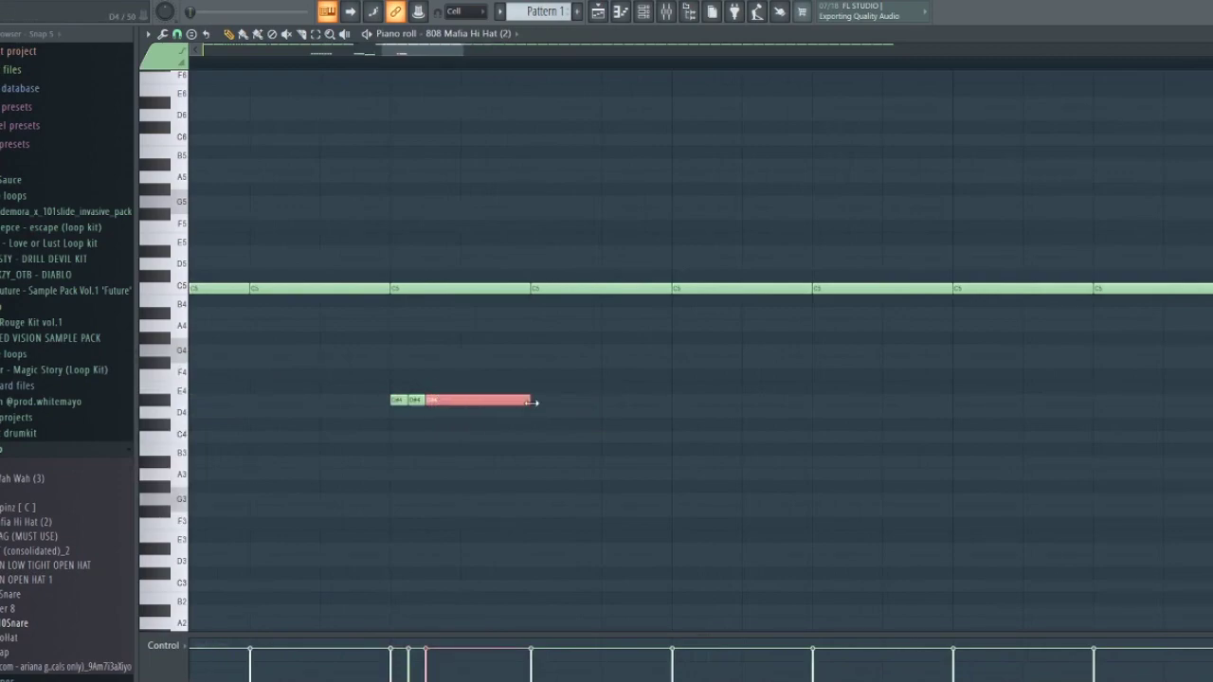
left_click_drag(560, 284, 562, 404)
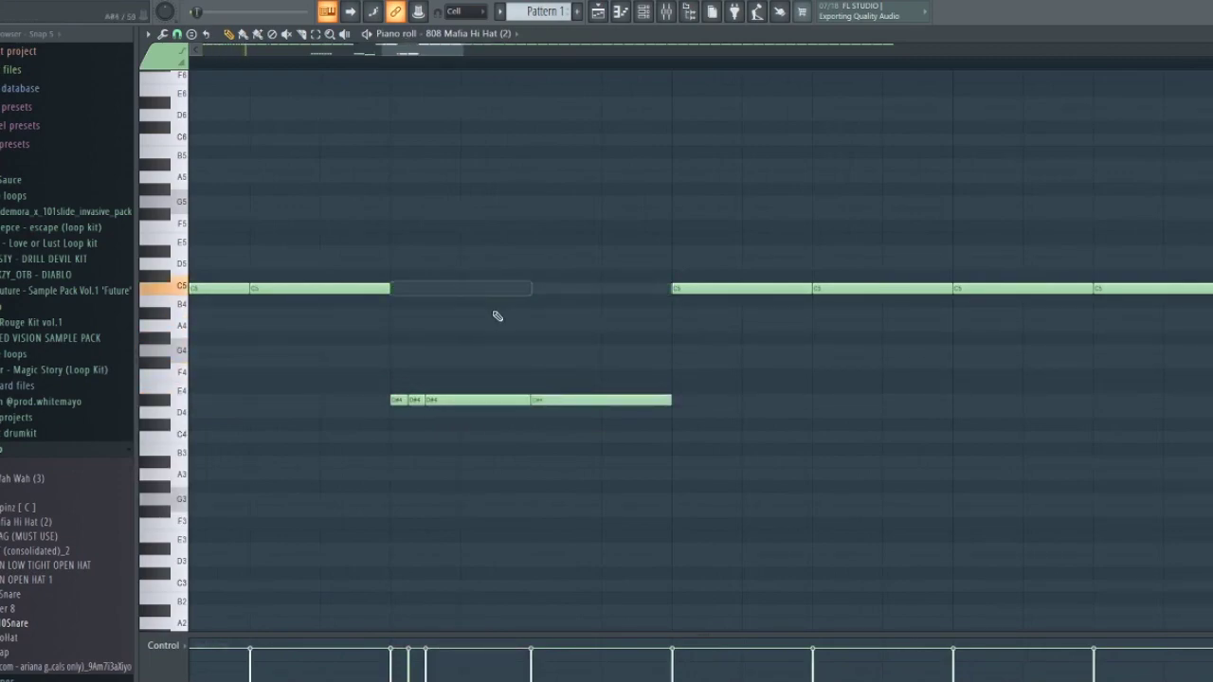
scroll(499, 327, "down", 6)
scroll(345, 408, "up", 2)
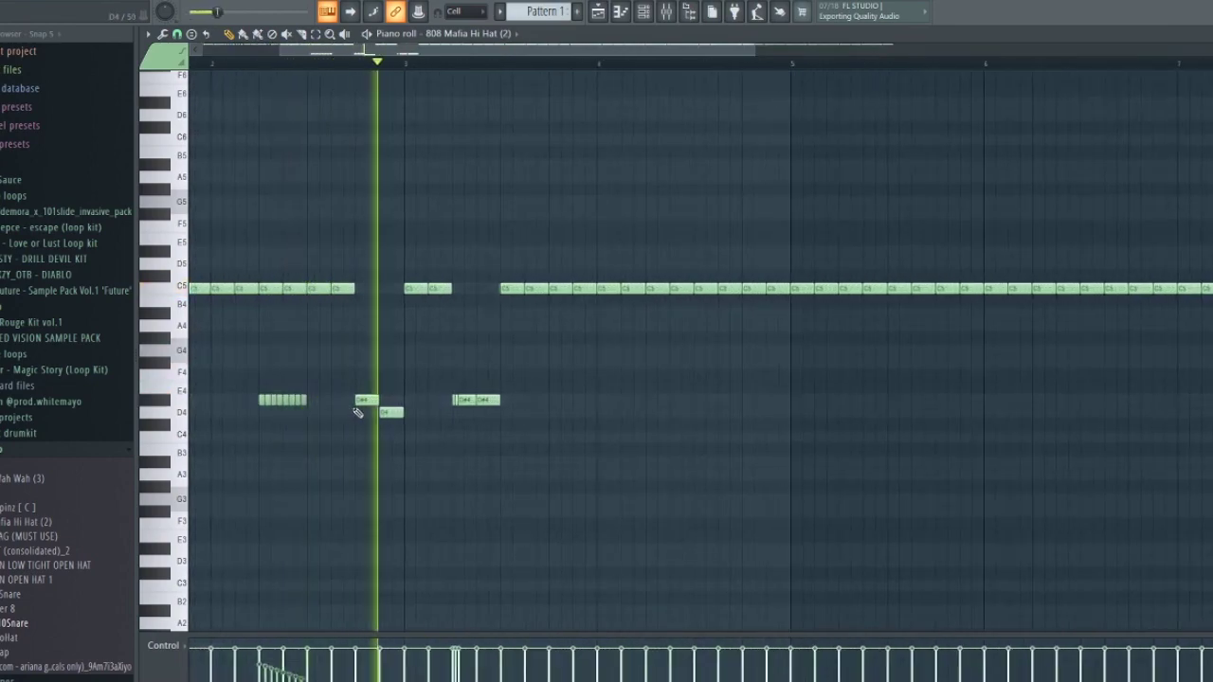
Step: Lower the sixth hi-hat note of bar 3 to G4 and the eighth to F4
scroll(533, 415, "up", 3)
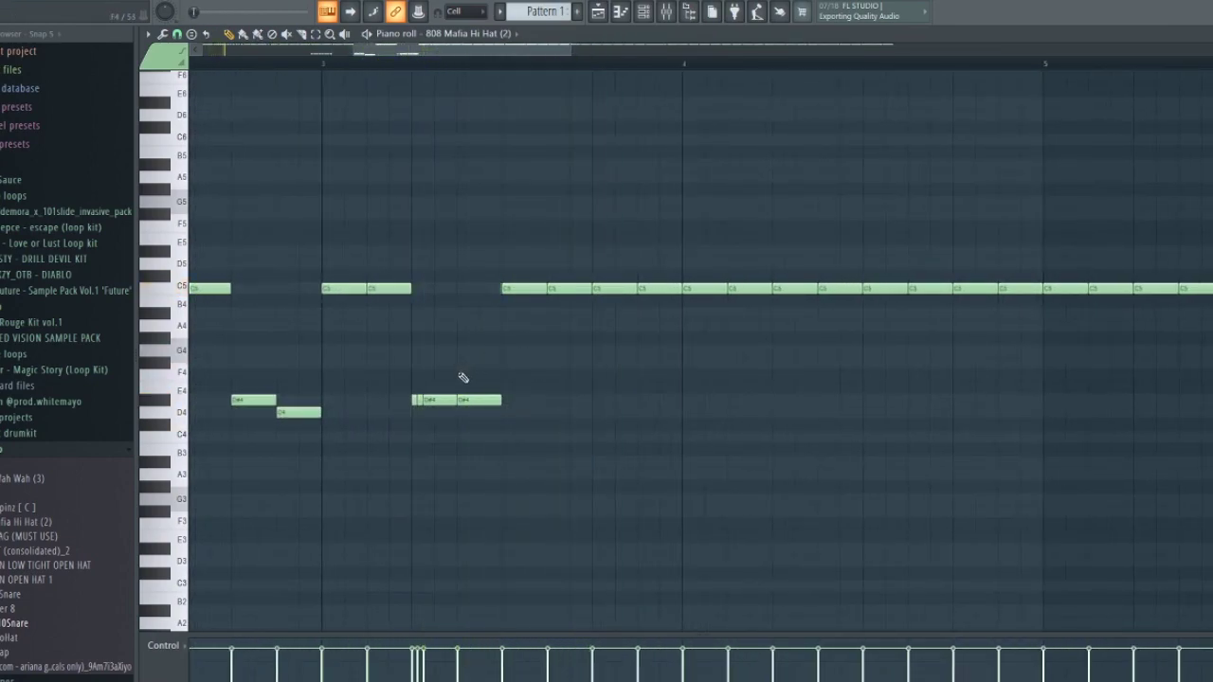
scroll(463, 377, "up", 2)
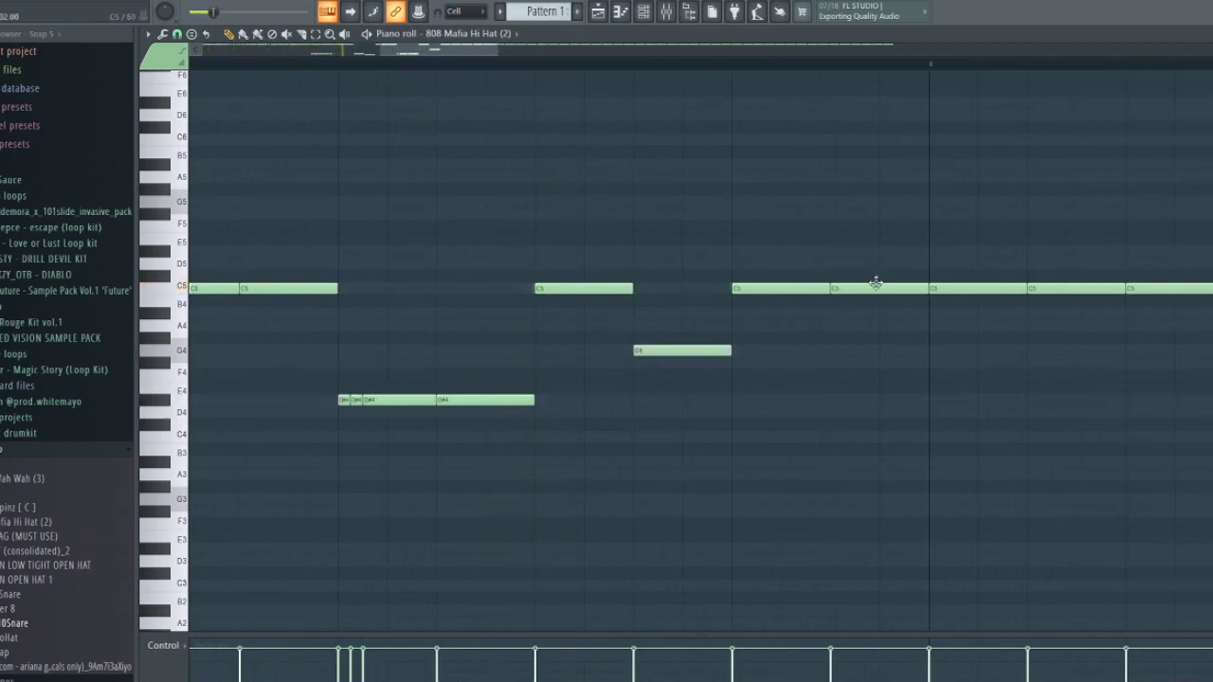
left_click_drag(876, 283, 866, 367)
scroll(872, 381, "down", 4)
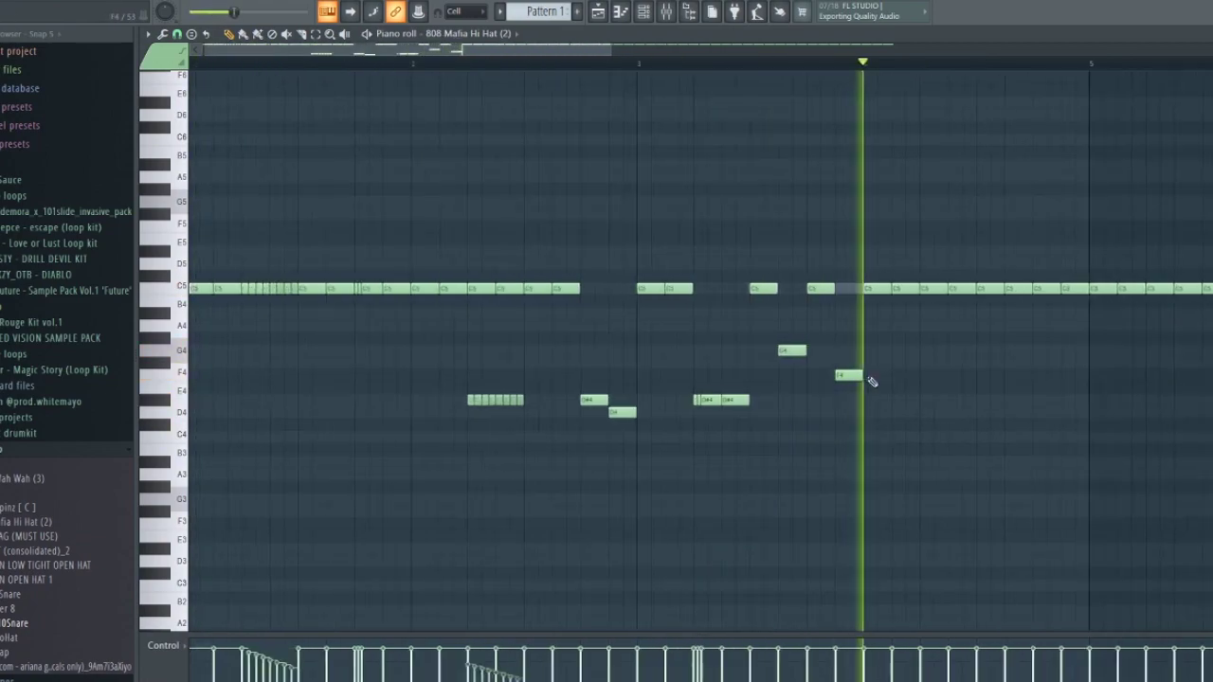
scroll(891, 374, "down", 2)
Step: Chop the third and fourth hi-hat notes of bar 4 into four hits each using the Default pattern
scroll(654, 298, "up", 4)
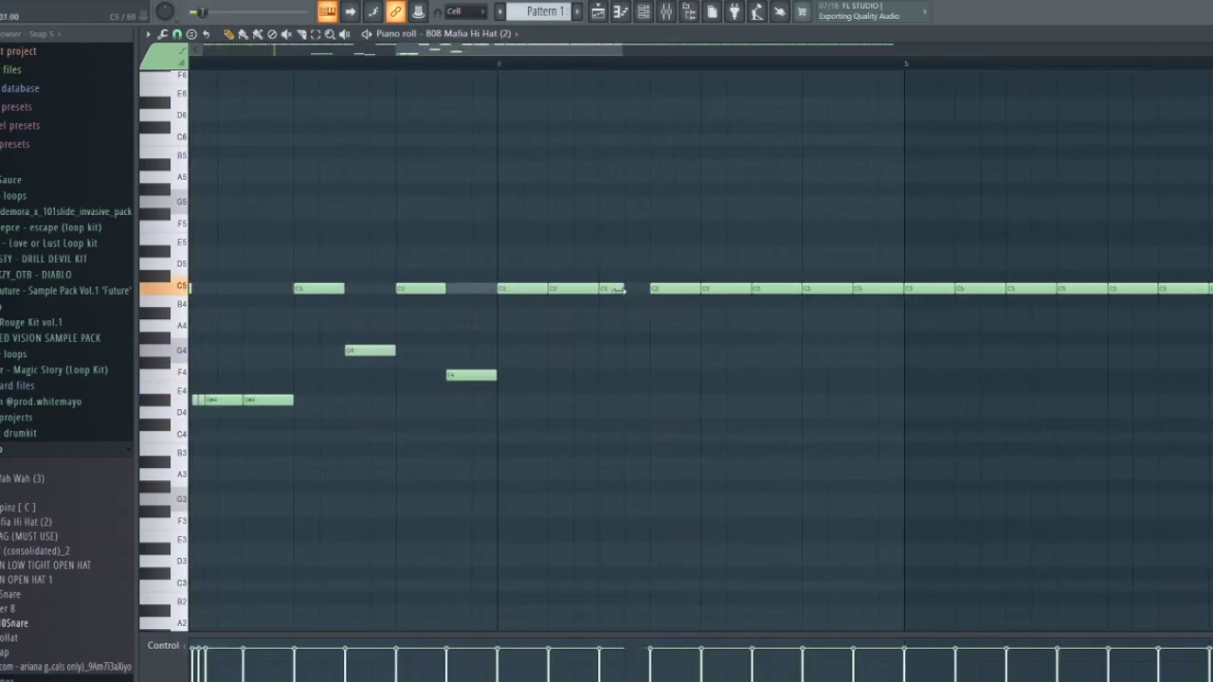
key("ctrl+u")
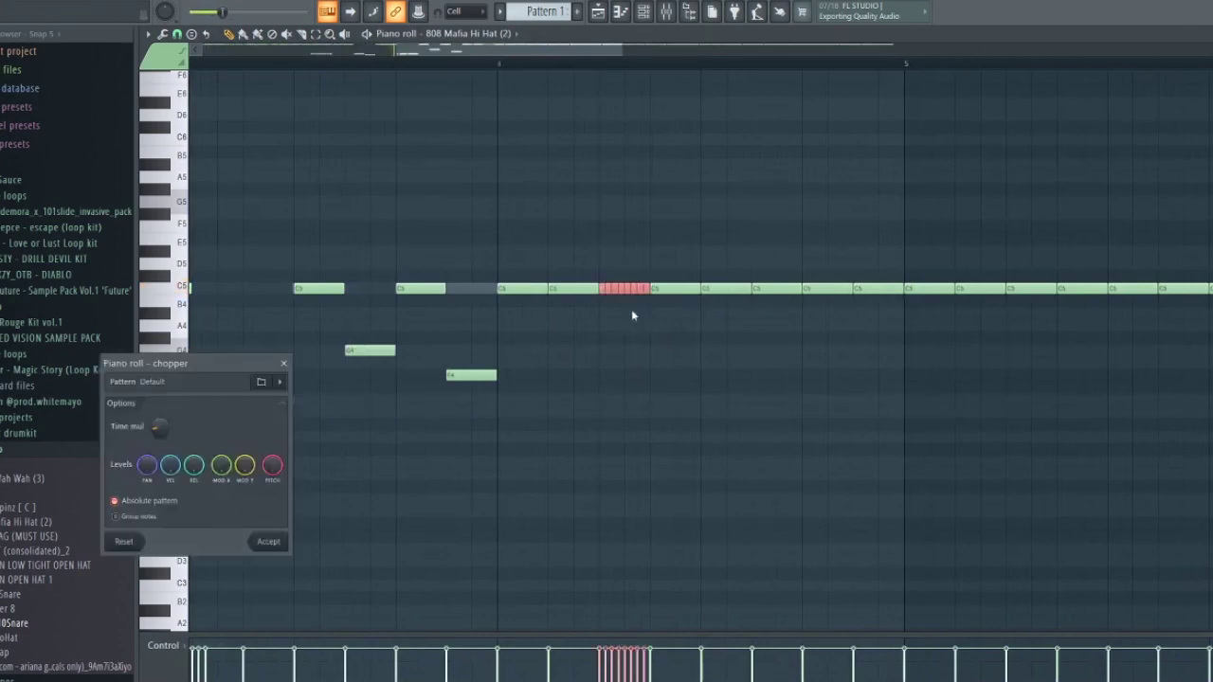
left_click(266, 541)
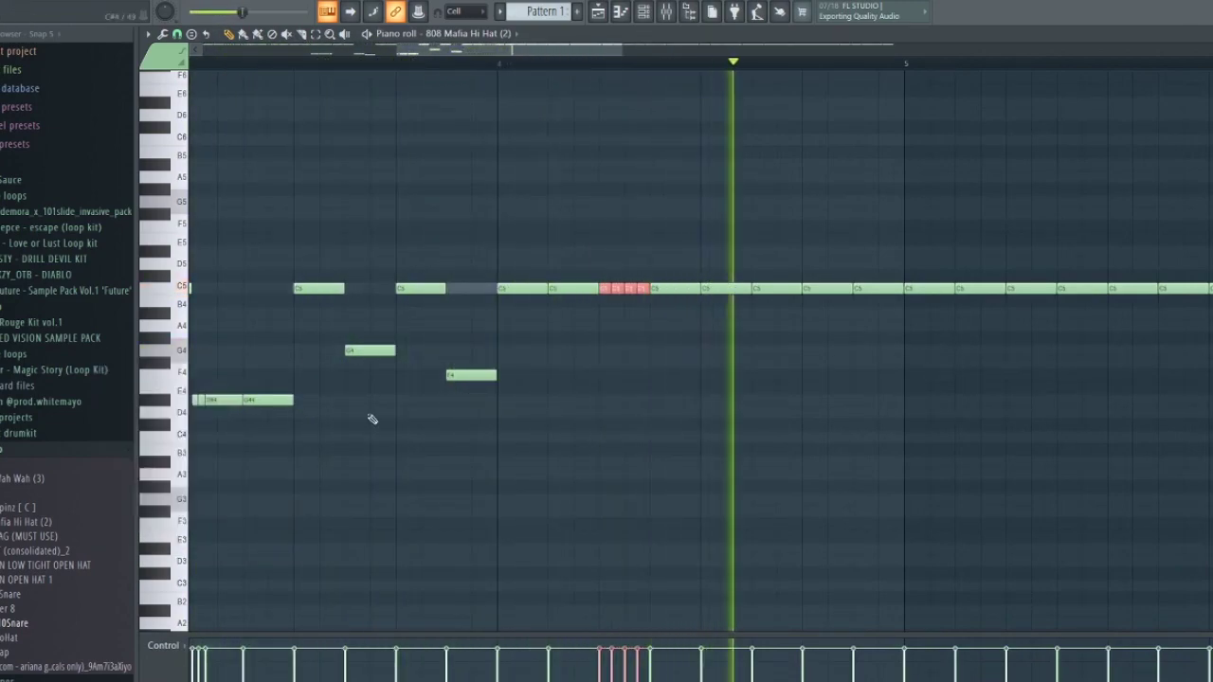
key("space")
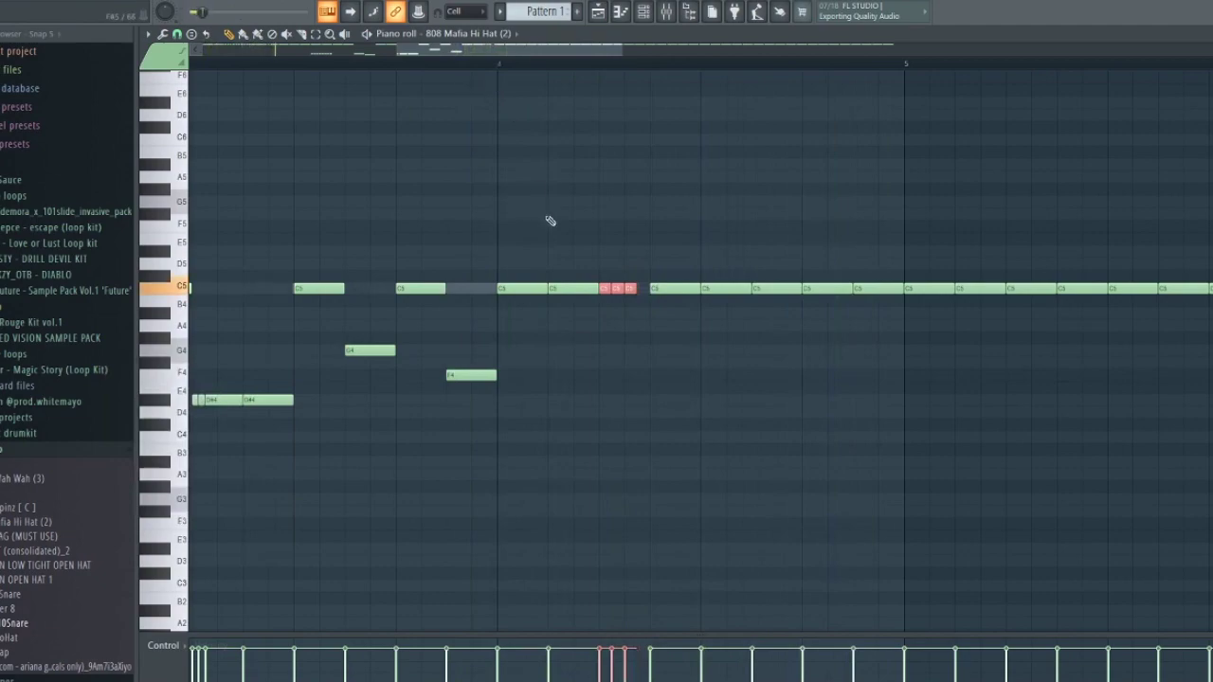
scroll(569, 265, "down", 2)
scroll(607, 284, "up", 4)
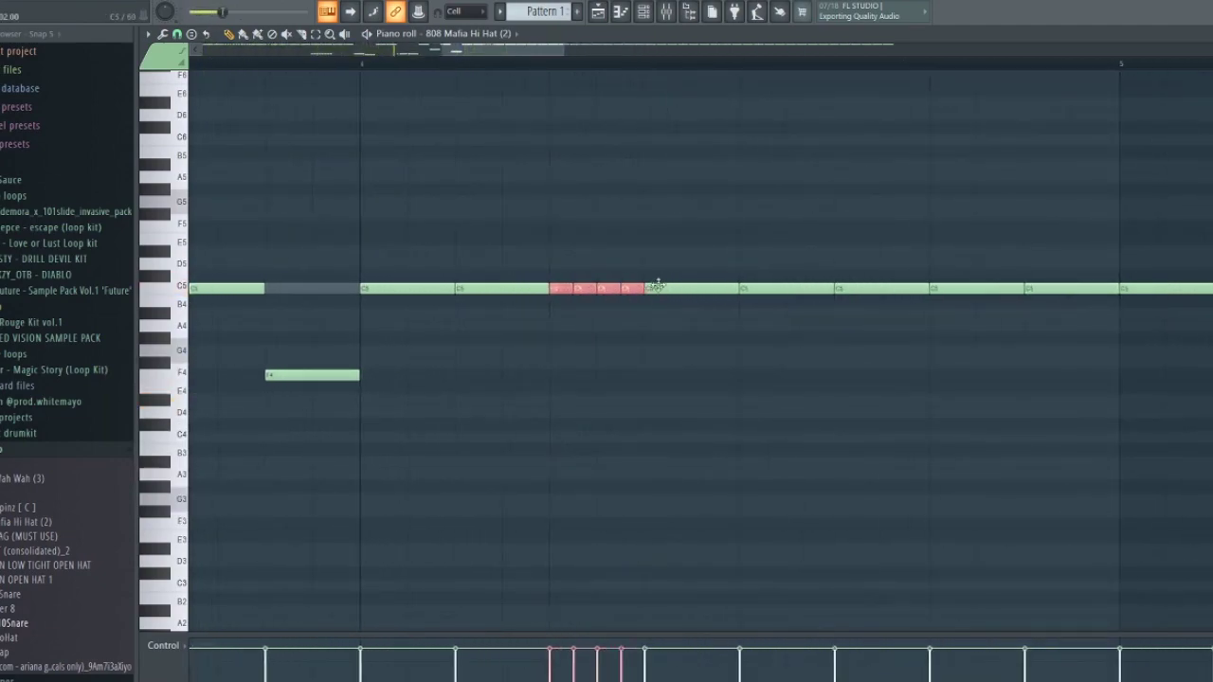
key("ctrl+b")
key("ctrl+u")
key("space")
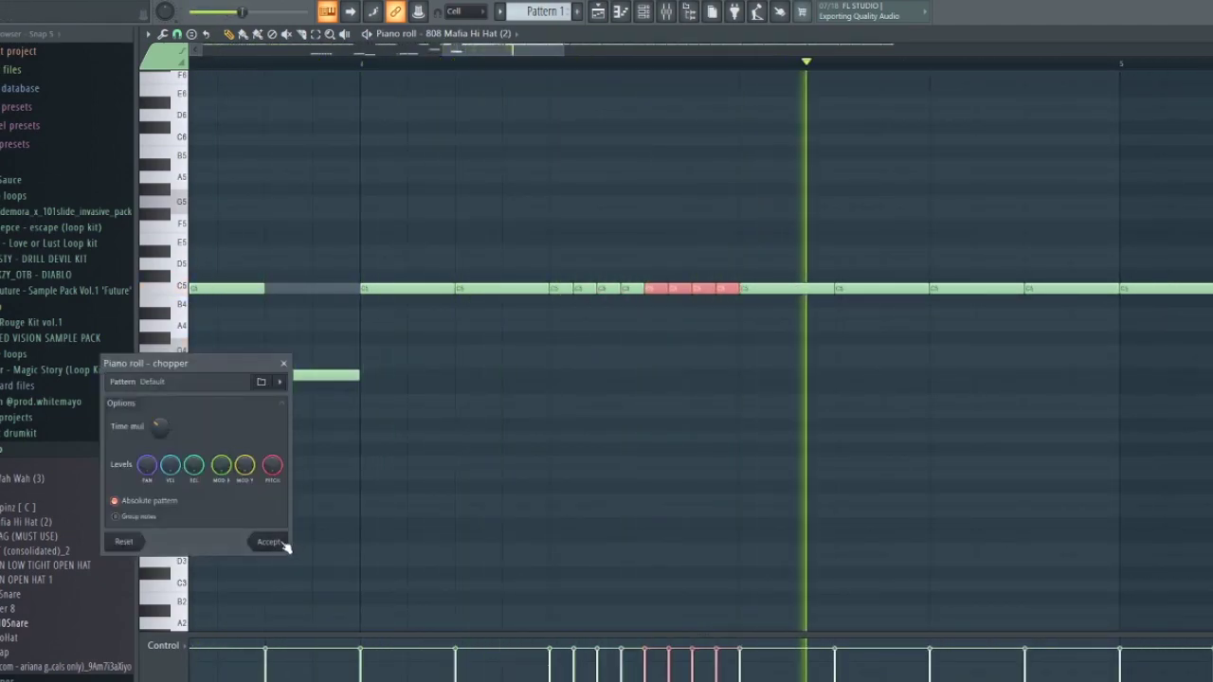
left_click(269, 541)
Step: Place the bar 4 roll on D4 with descending velocities and restore the two full C5 notes above it
key("ctrl+d")
left_click_drag(740, 291, 725, 422)
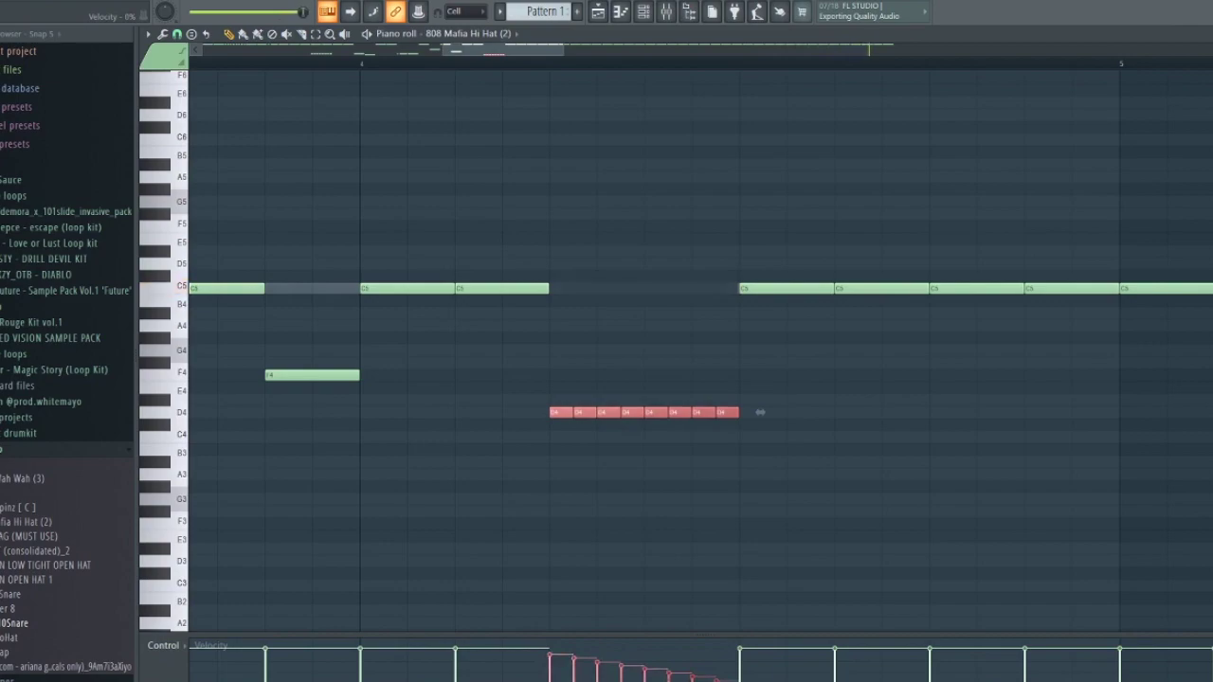
key("ctrl+z")
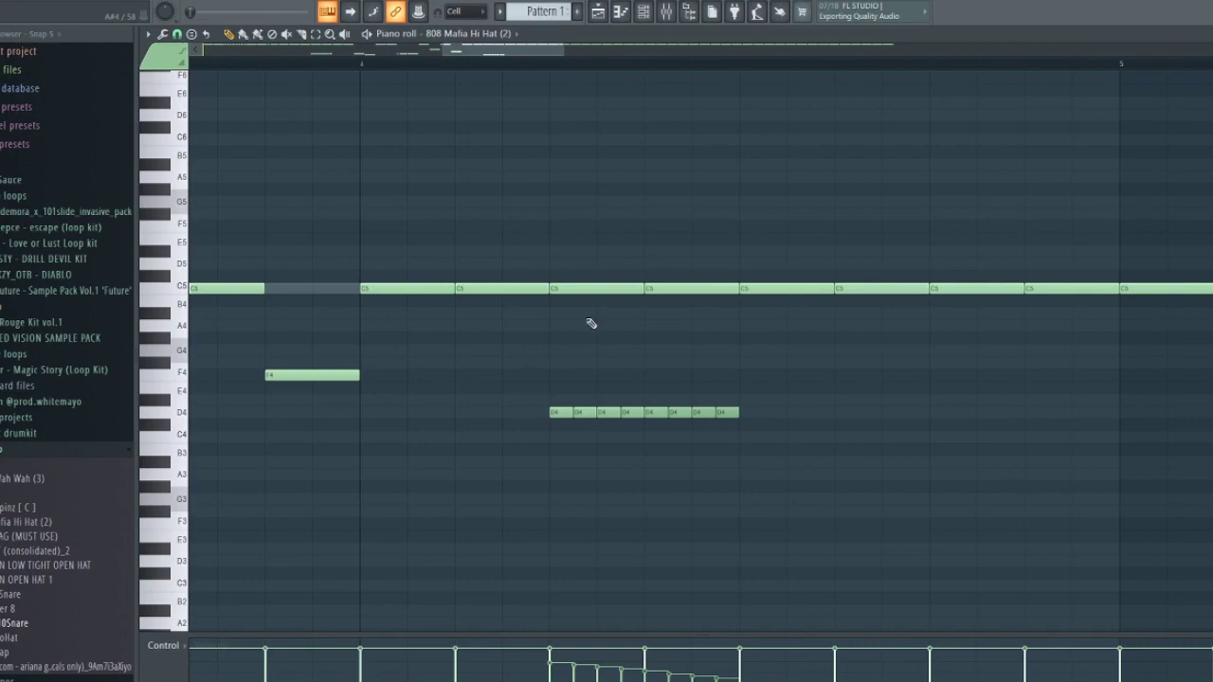
Step: Reduce the velocities of the last three C5 hi-hat notes of bar 4 in a descending ramp
scroll(509, 72, "down", 10)
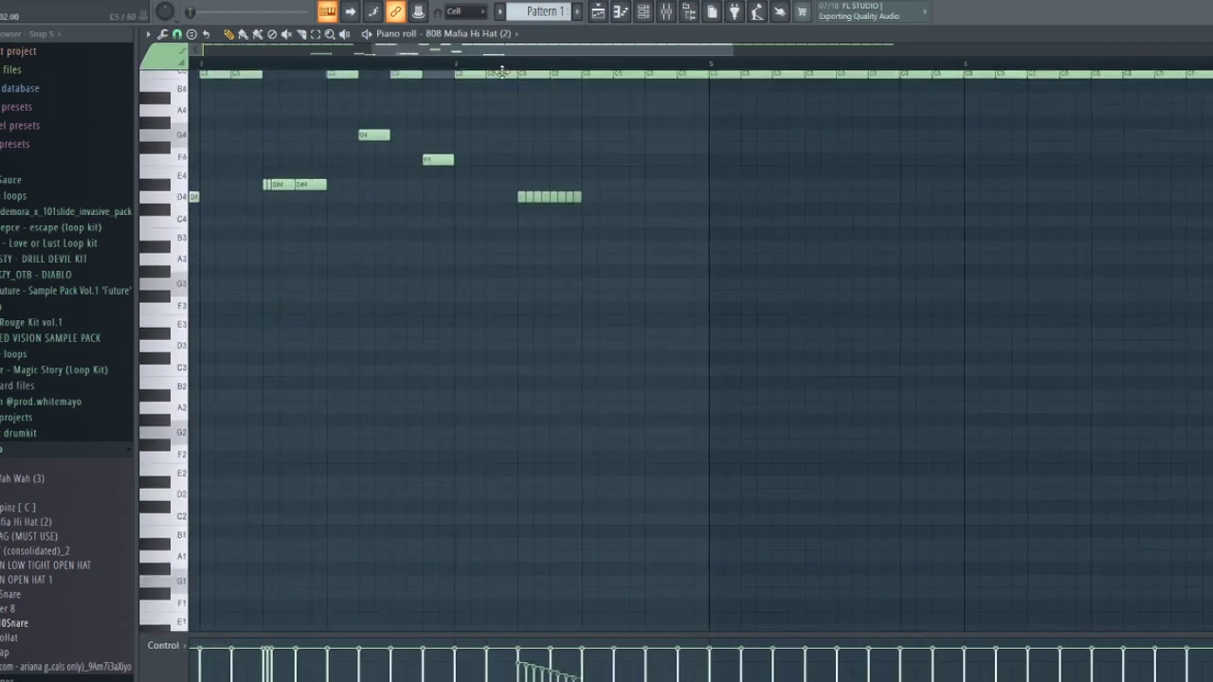
scroll(444, 539, "up", 5)
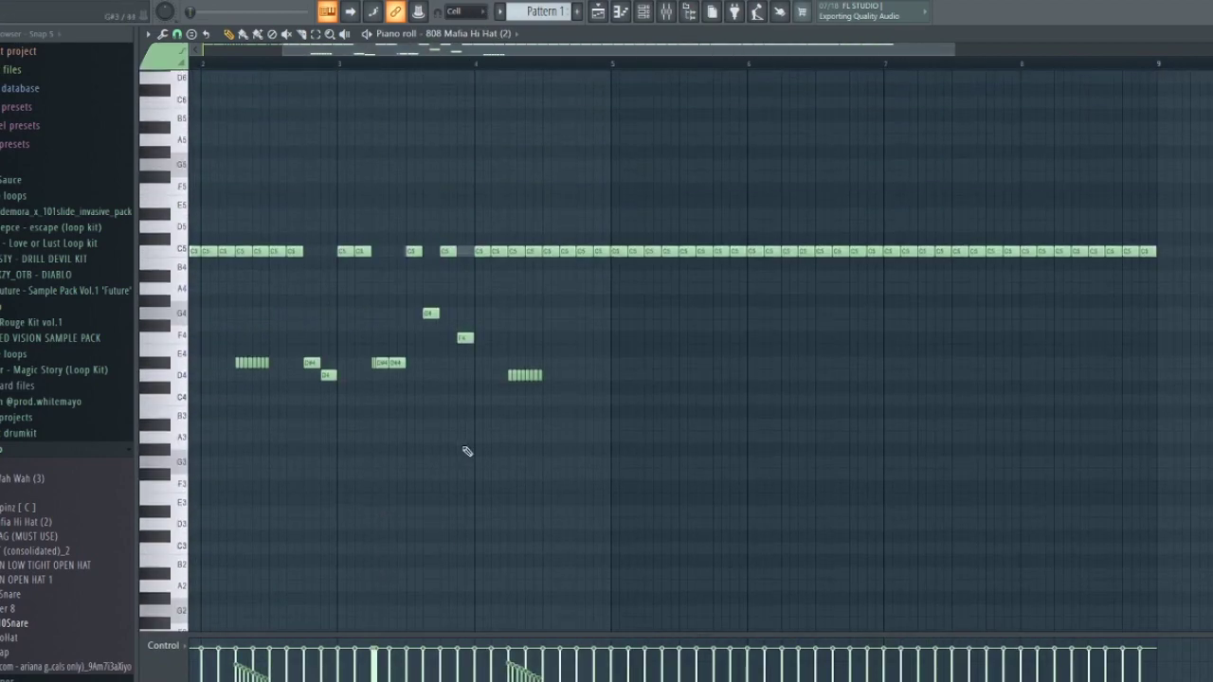
scroll(512, 386, "up", 3)
scroll(508, 594, "up", 3)
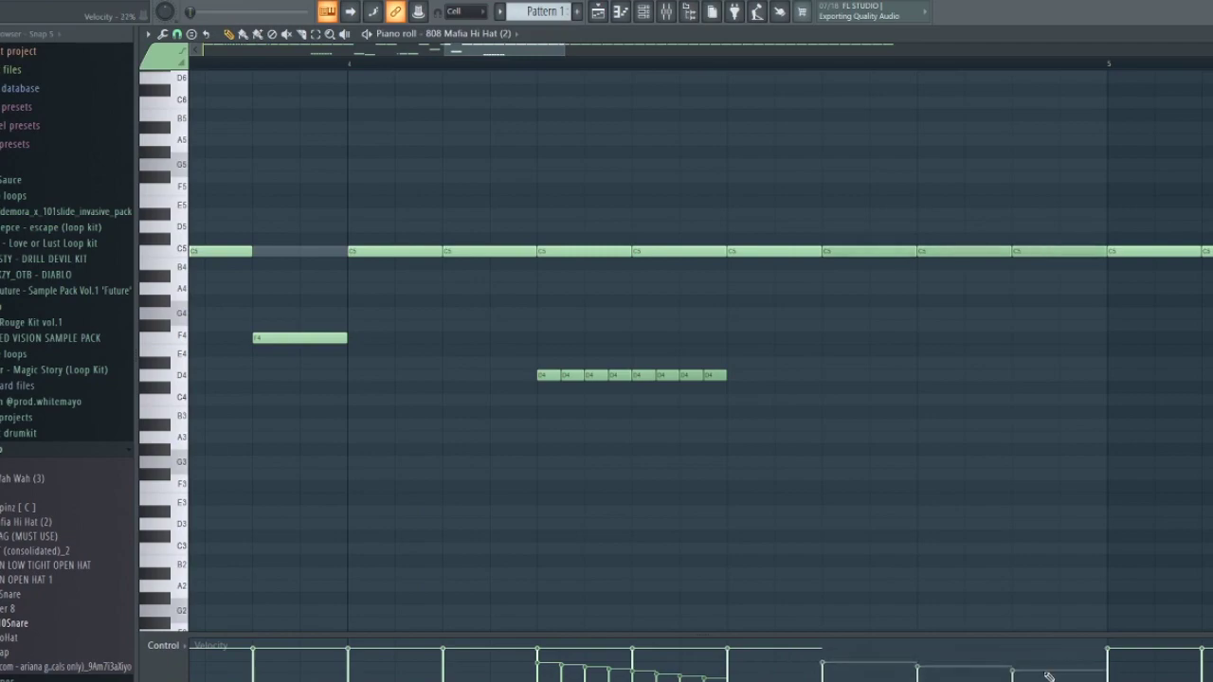
Step: Restore the last three C5 hi-hat notes of bar 4 to full velocity
left_click_drag(1014, 648, 820, 649)
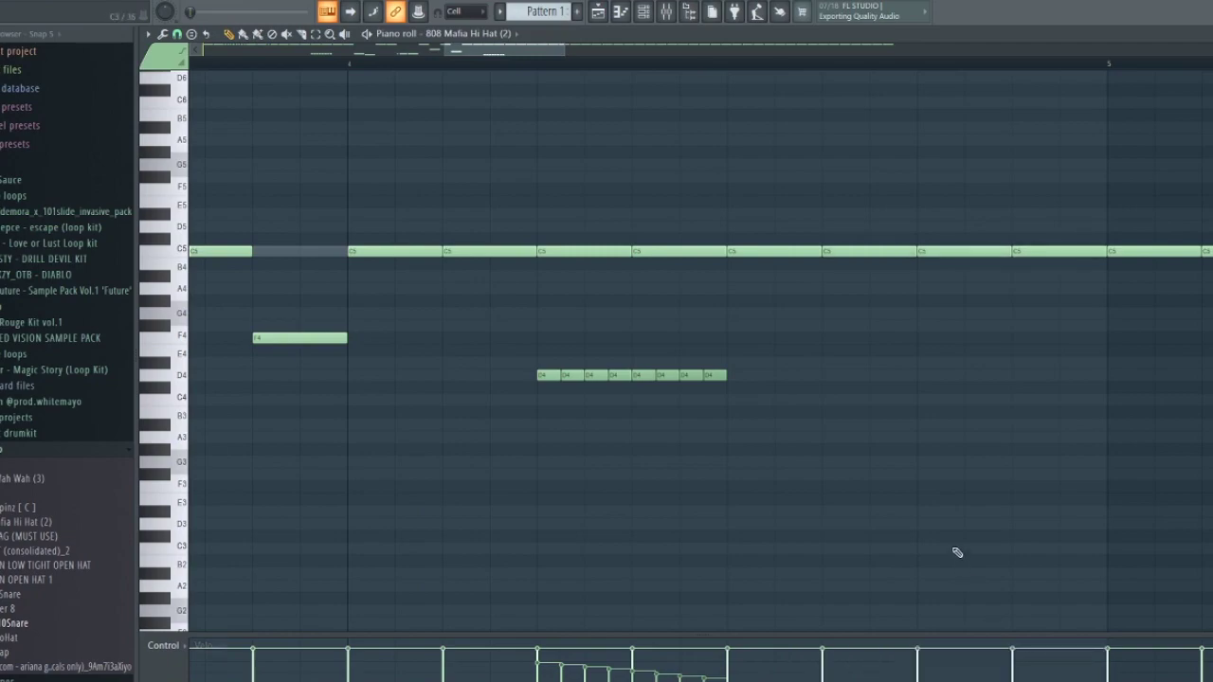
left_click_drag(470, 296, 875, 443)
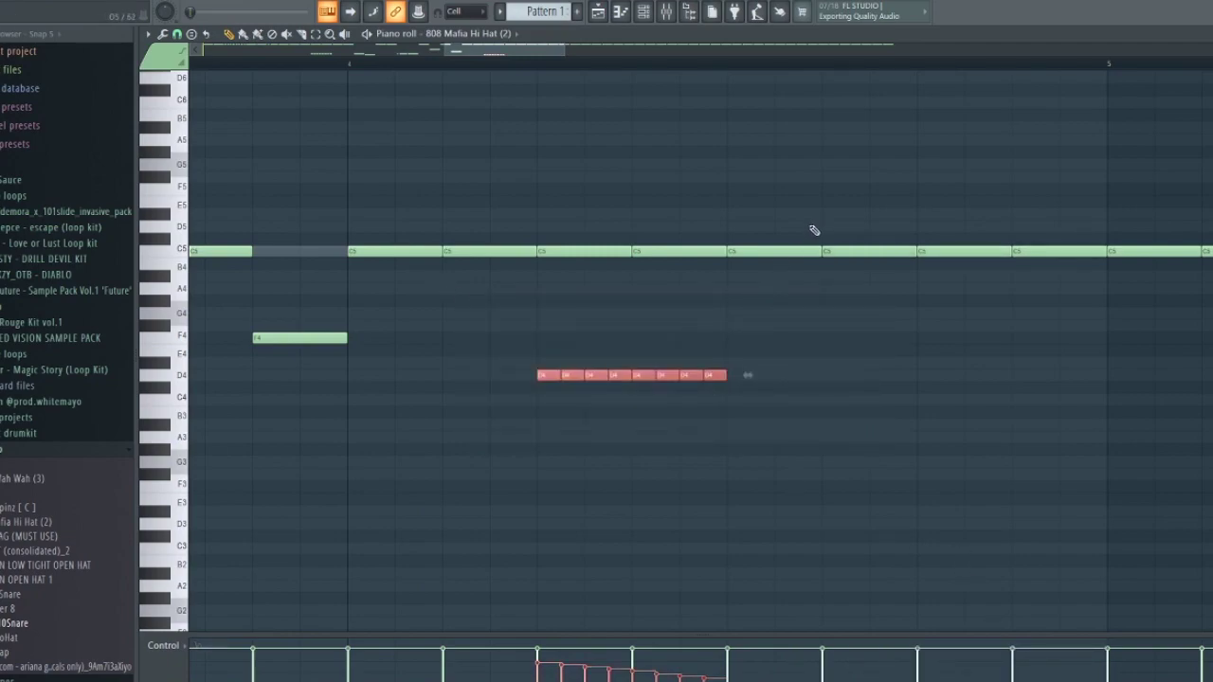
left_click_drag(813, 231, 848, 357)
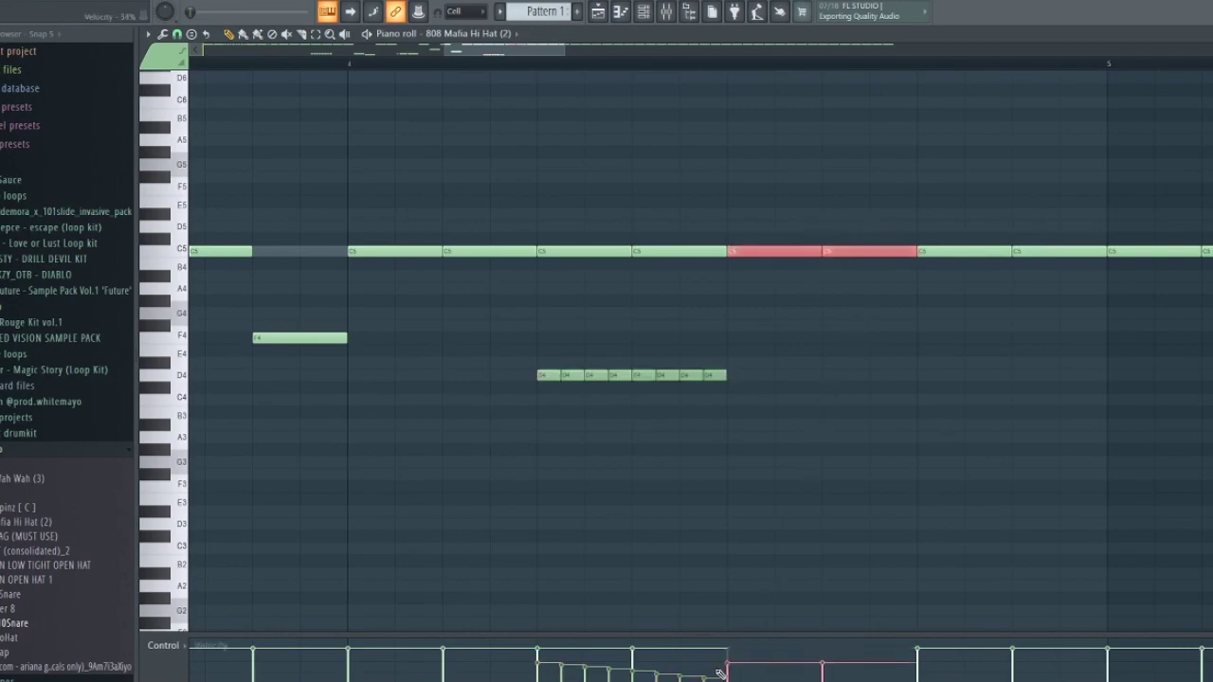
key("ctrl+z")
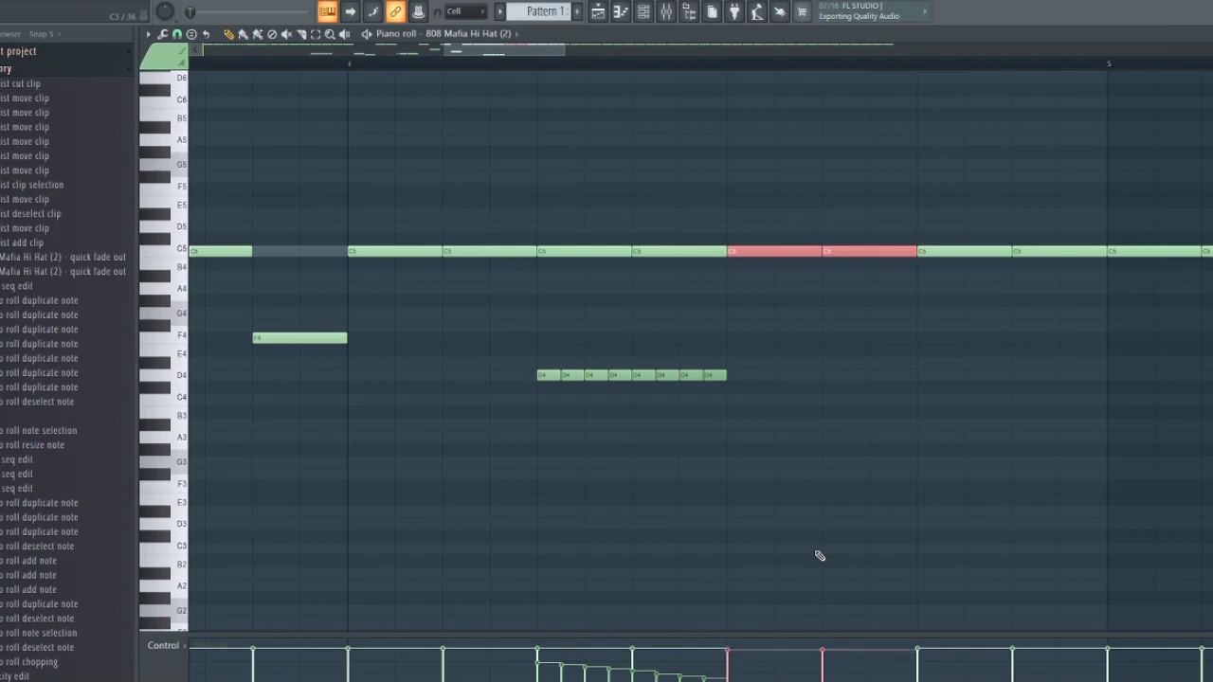
Step: Add a half-length D4 note below the seventh hi-hat note of bar 4 and chop it into four hits using the Default pattern
scroll(796, 554, "down", 7)
left_click(528, 477, "ctrl")
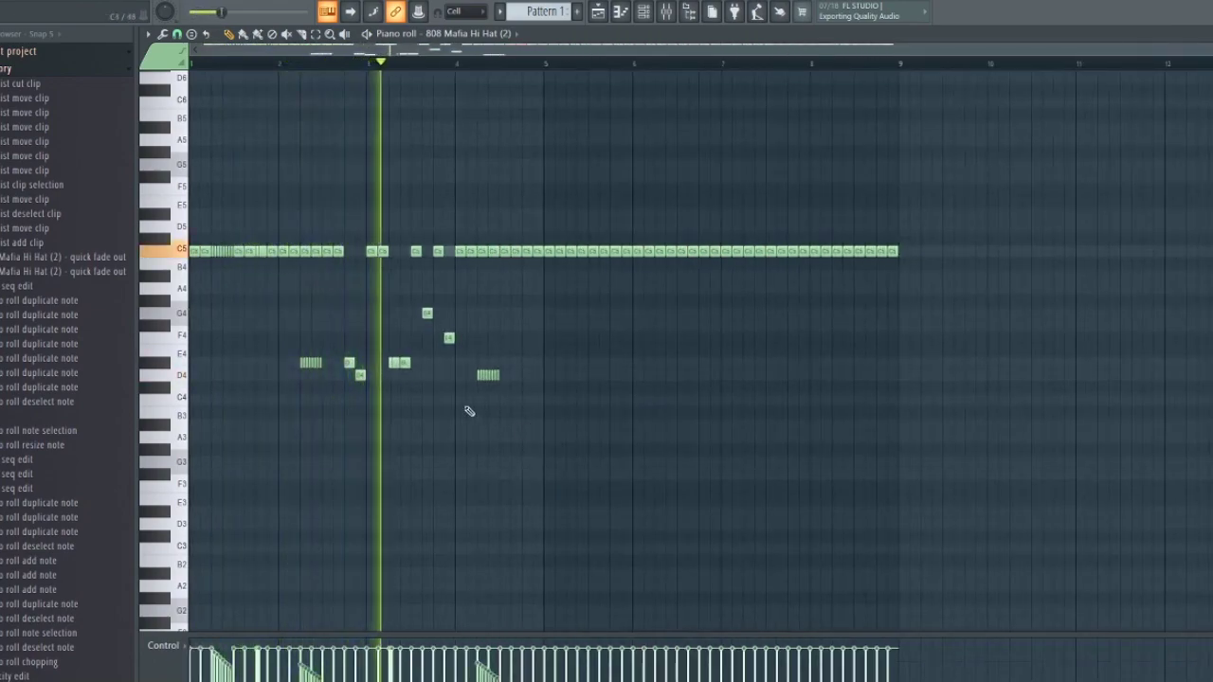
scroll(473, 411, "up", 4, "ctrl")
scroll(568, 395, "up", 2, "ctrl")
key("space")
left_click(610, 377)
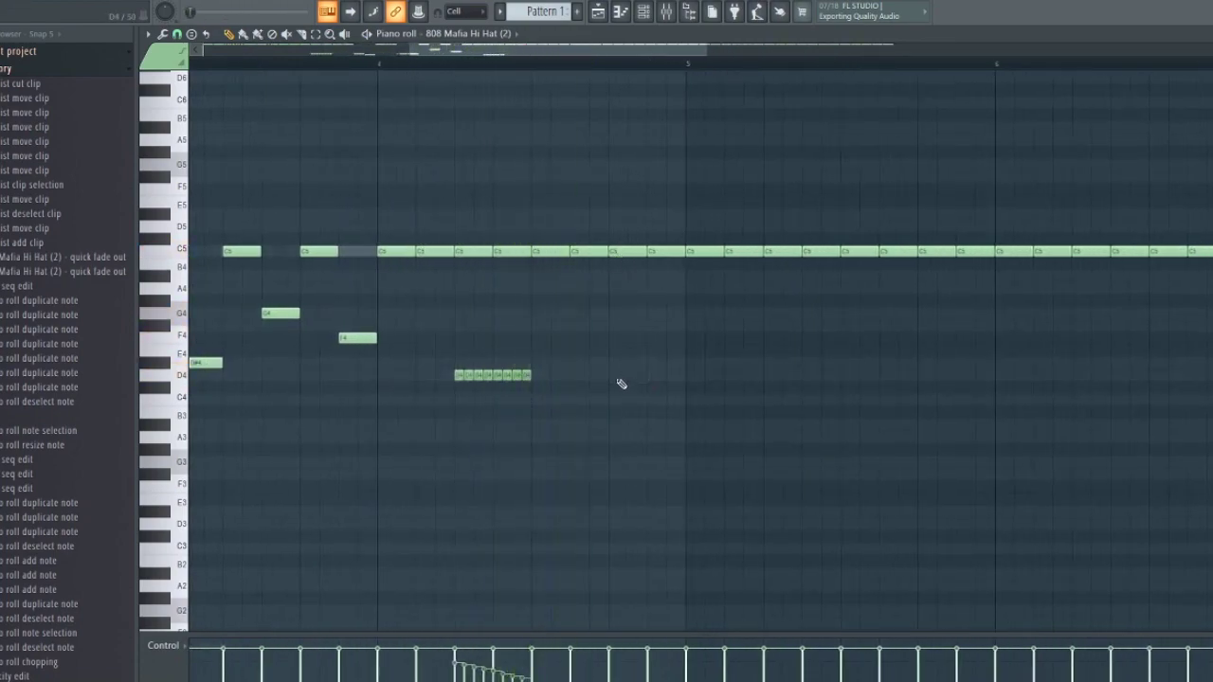
scroll(590, 377, "up", 2, "ctrl")
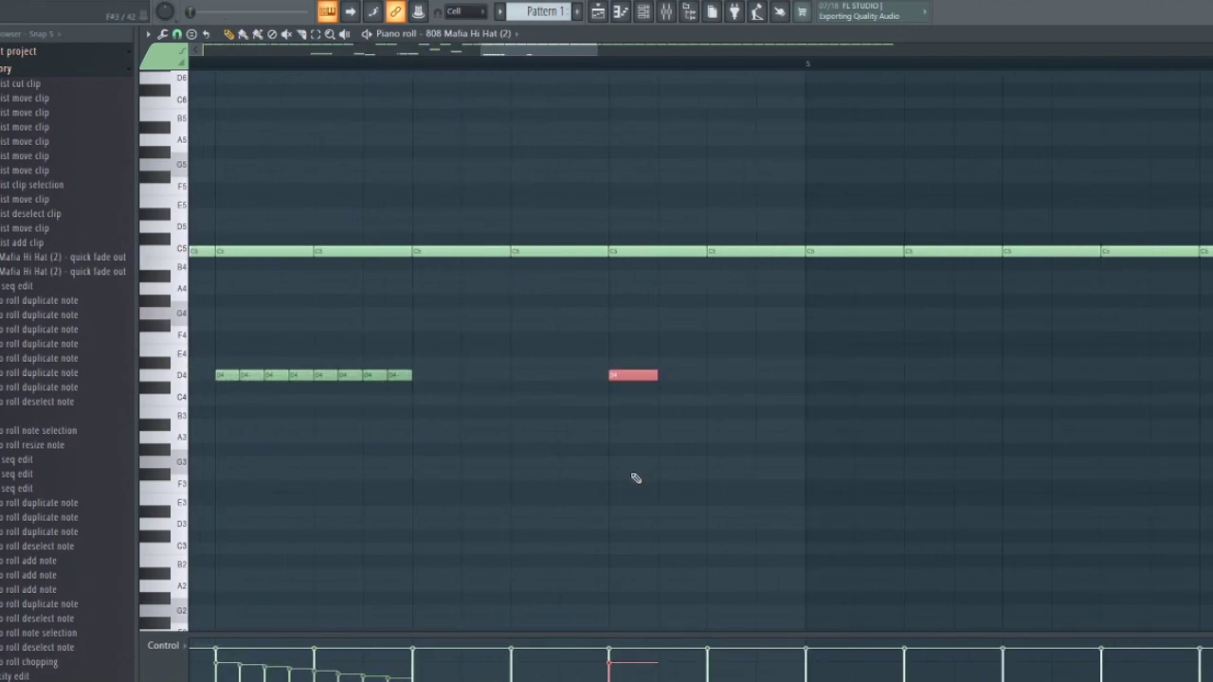
key("ctrl+u")
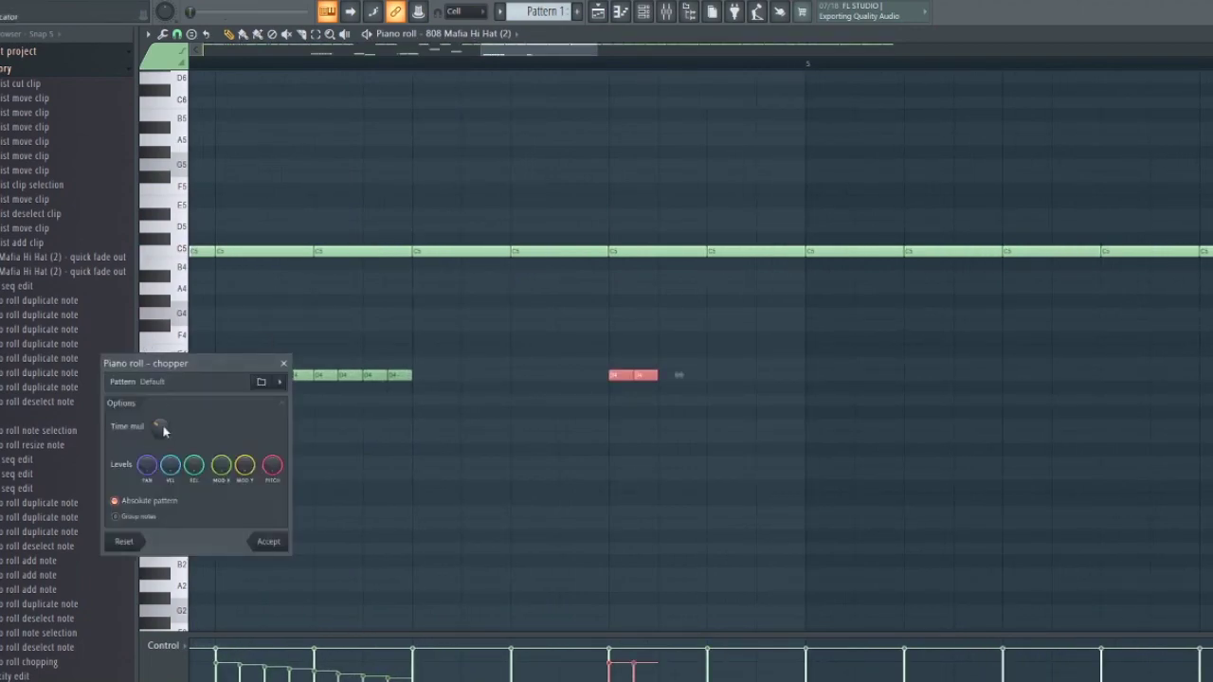
left_click(268, 541)
Step: Reduce the new D4 roll to two short hits followed by two longer notes that fill out bar 4
scroll(512, 457, "up", 2, "ctrl")
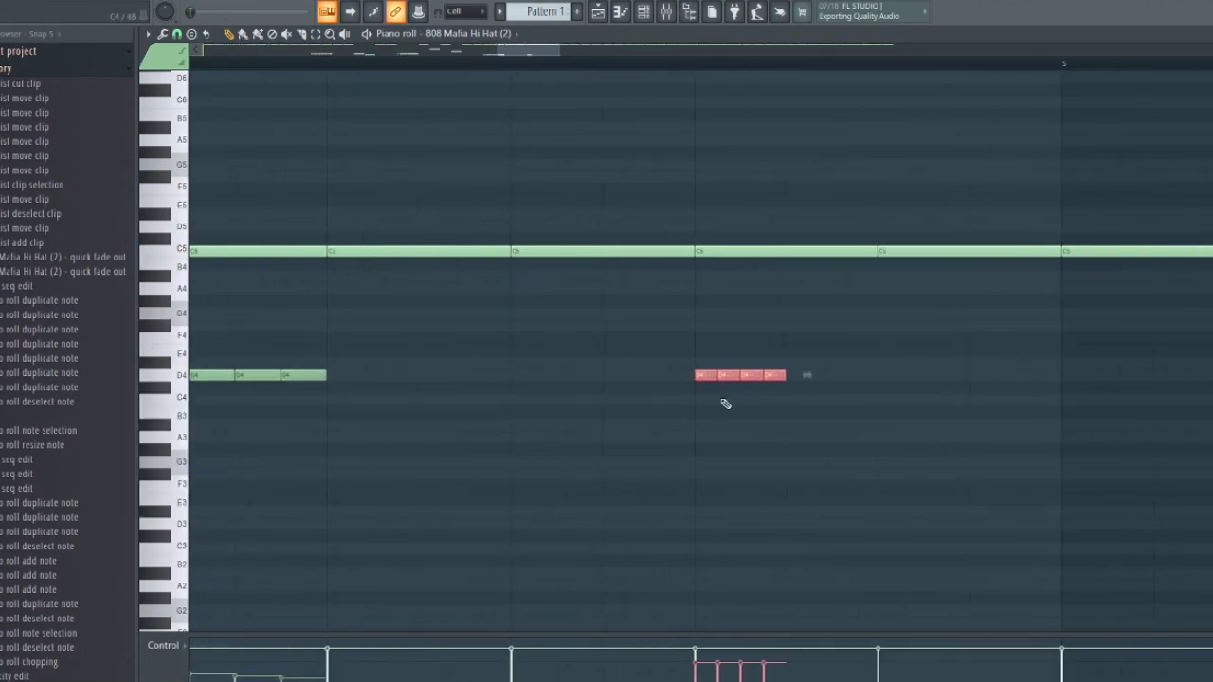
right_click(782, 377)
left_click(889, 376)
left_click_drag(763, 377, 876, 387)
scroll(862, 389, "down", 5)
scroll(856, 390, "up", 3)
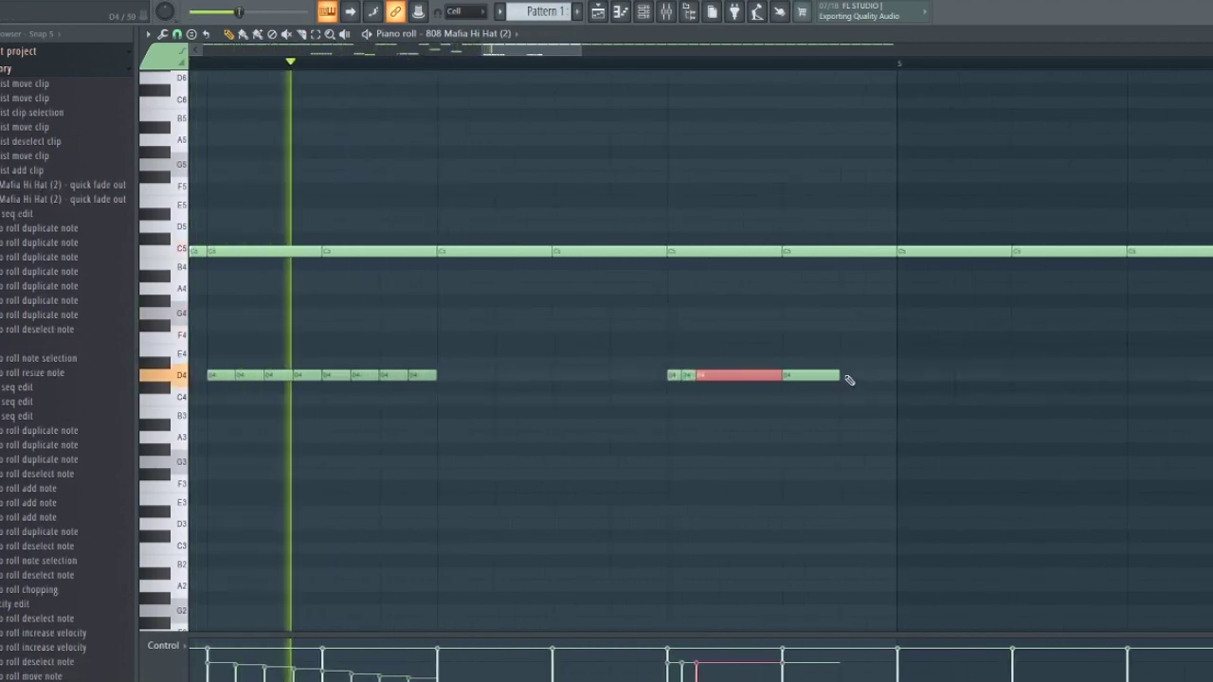
left_click(837, 375)
left_click_drag(838, 376, 891, 377)
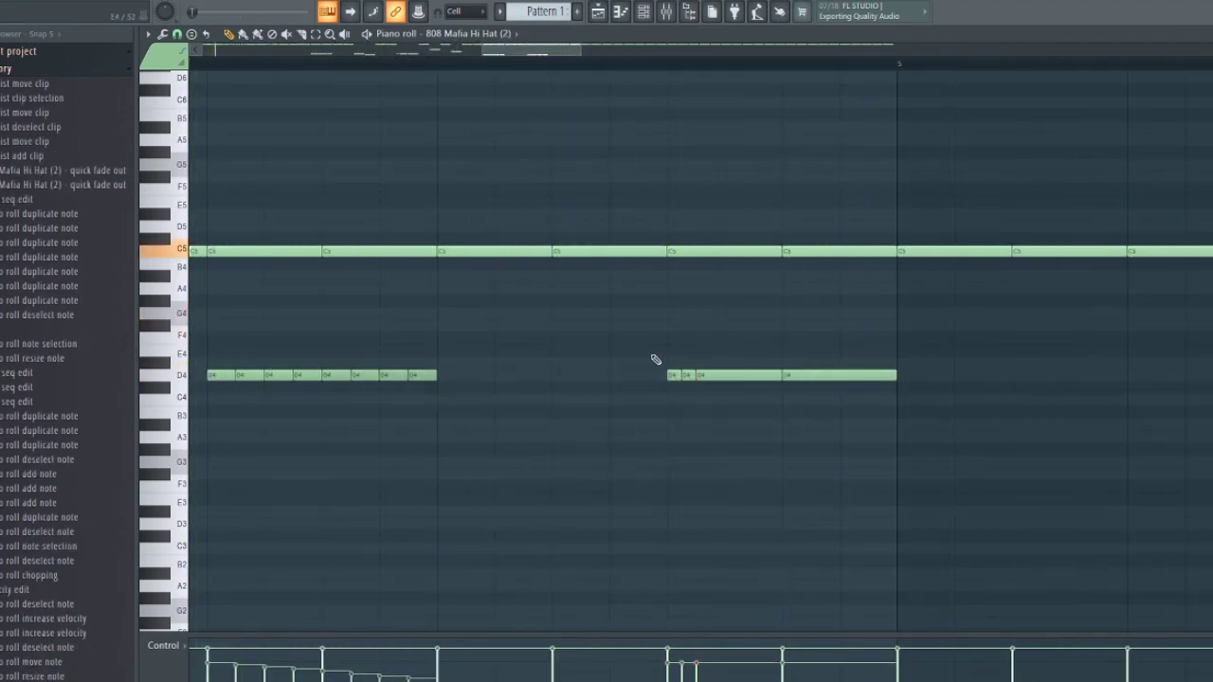
Step: Delete the seventh and eighth C5 hi-hat notes of bar 4 above the new D4 roll
left_click_drag(654, 359, 847, 441)
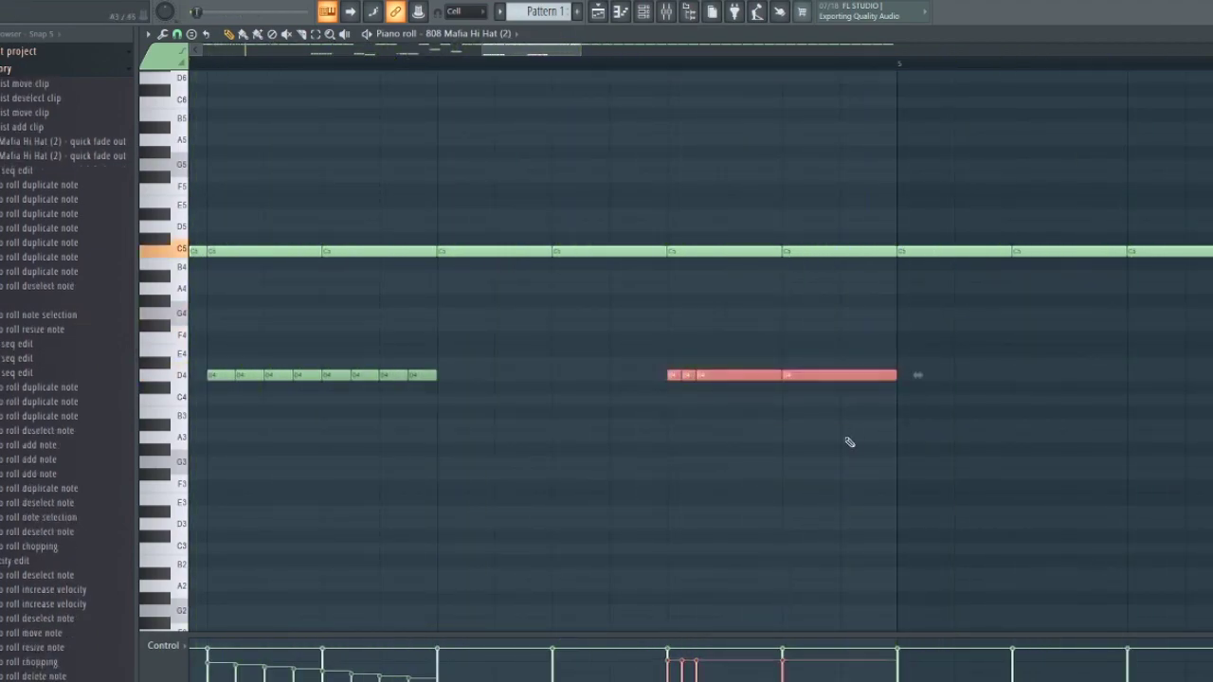
right_click(796, 253)
right_click(769, 253)
Step: Delete the hi-hat notes in bars 5 to 8 and duplicate the first four bars in their place
scroll(748, 270, "down", 5)
left_click_drag(539, 251, 1061, 257)
key("Delete")
key("ctrl+b")
left_click(718, 457)
right_click(718, 461)
scroll(520, 382, "up", 3)
left_click_drag(517, 380, 606, 390)
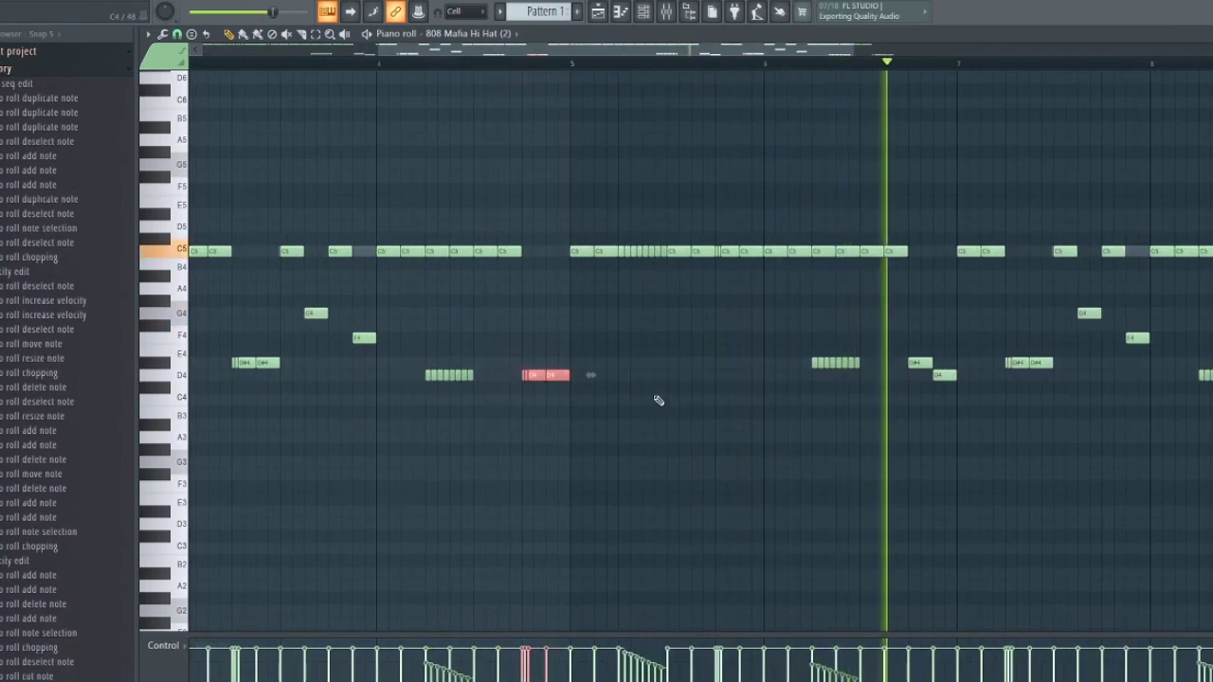
scroll(658, 407, "down", 3)
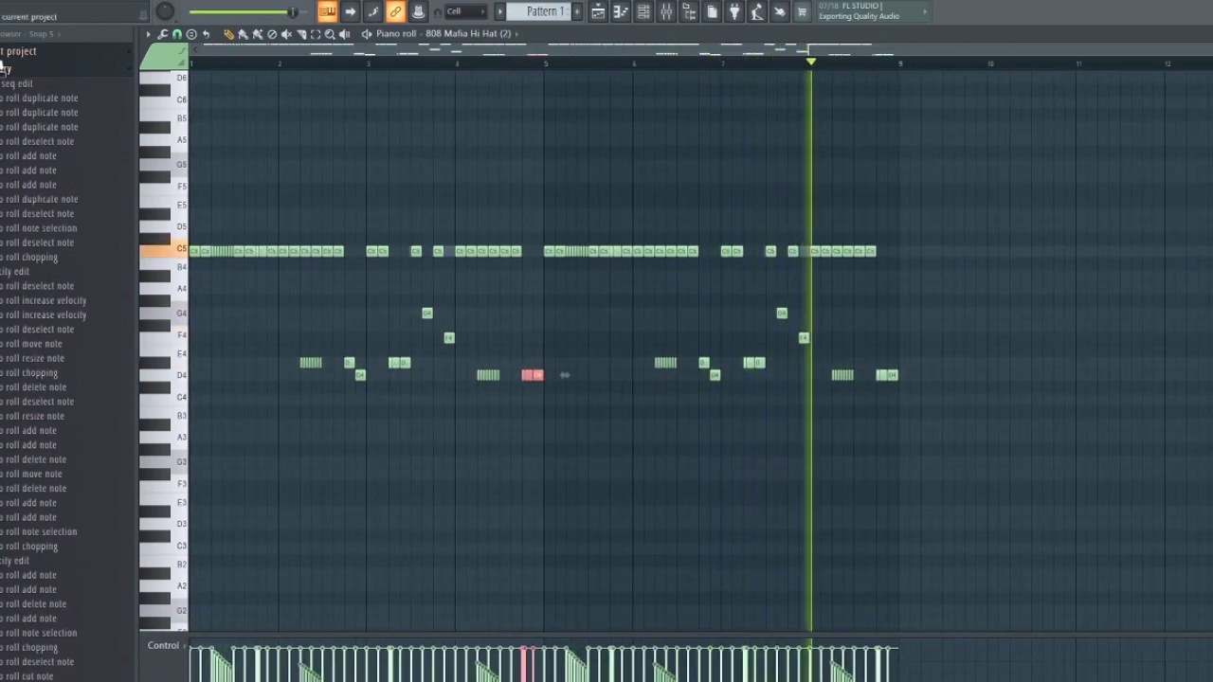
Step: Add the dp - tm88 crash sample from the crashes folder as a new channel with a hit on its first step
left_click(5, 68)
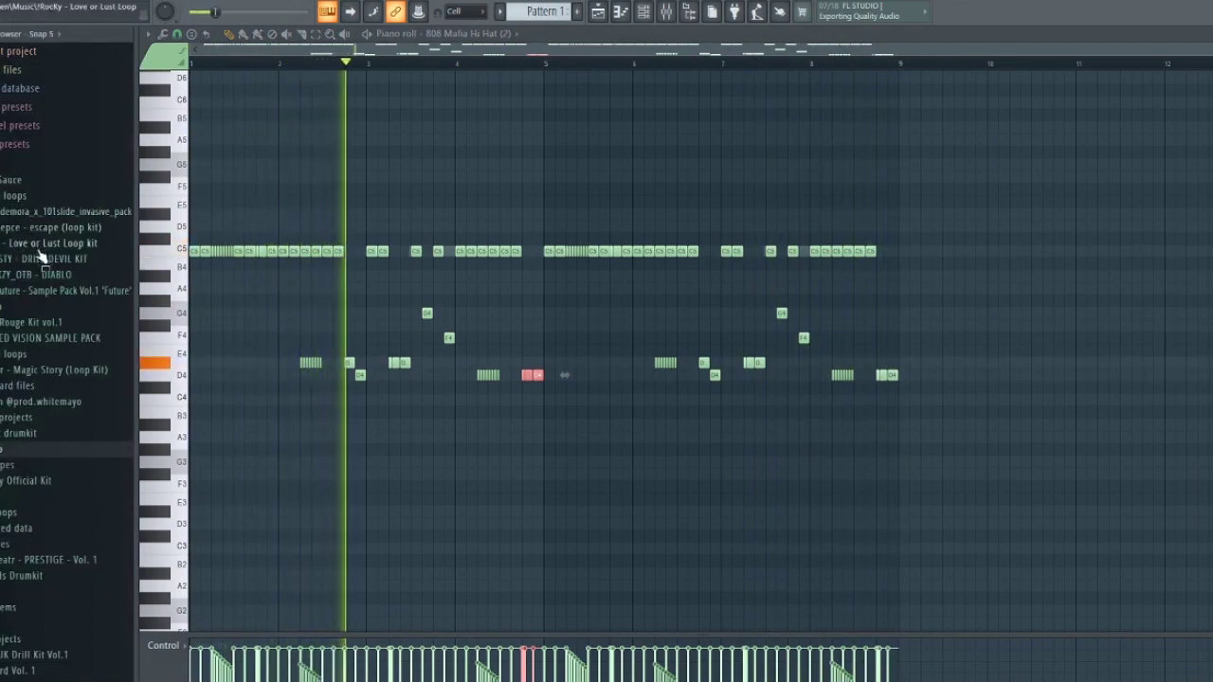
left_click(11, 179)
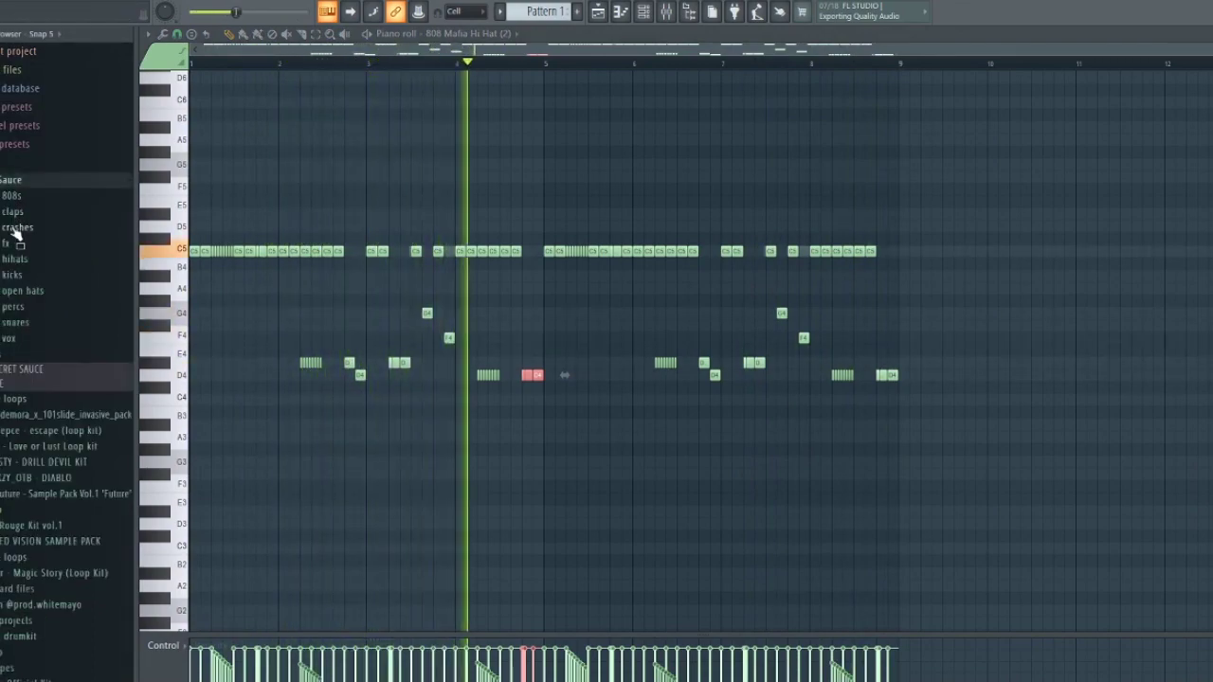
left_click(15, 228)
left_click_drag(590, 68, 647, 24)
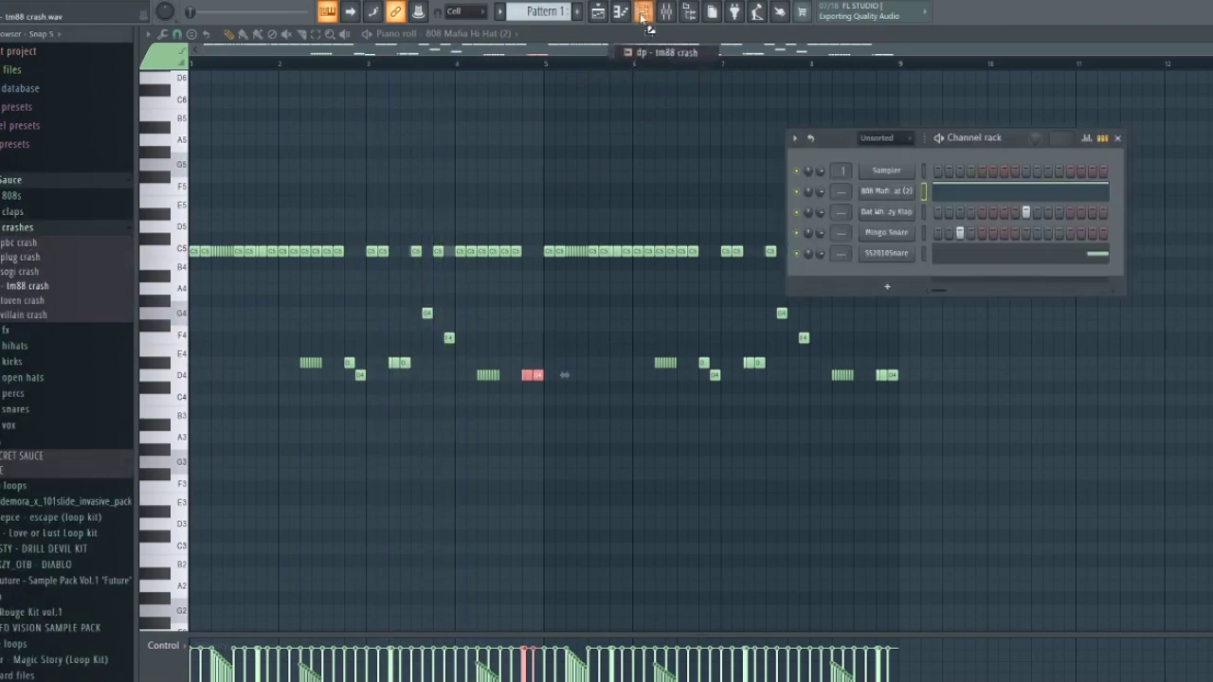
left_click_drag(889, 256, 901, 270)
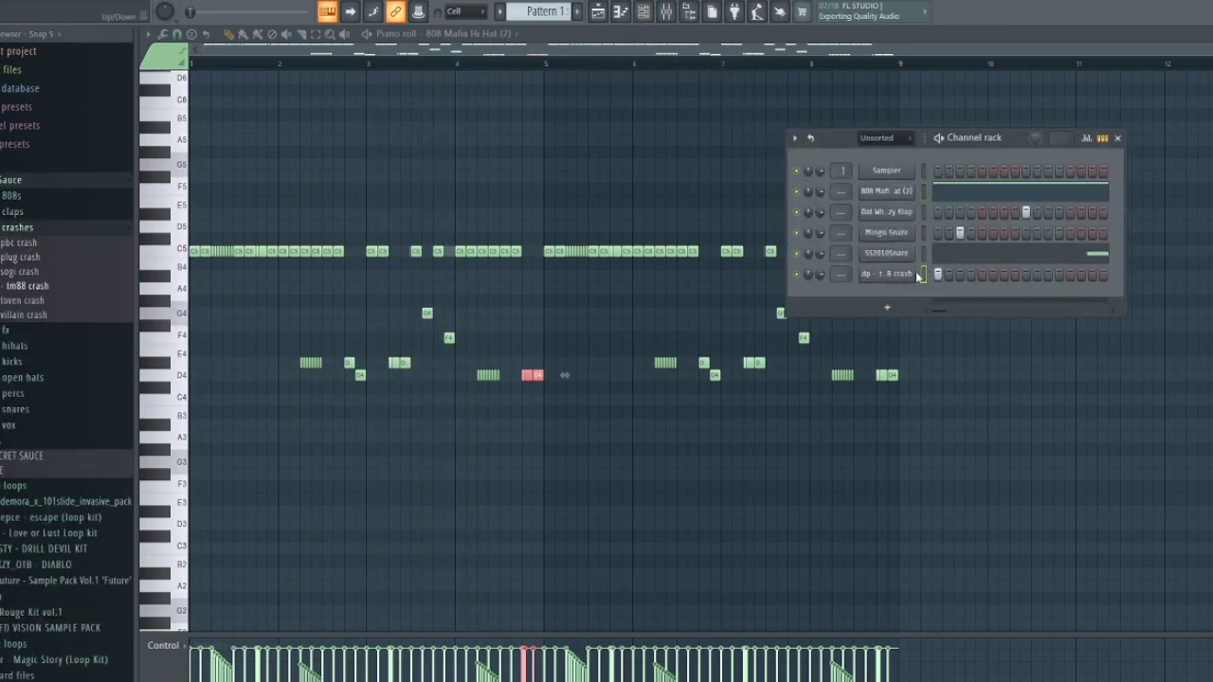
left_click(85, 230)
left_click(60, 182)
key("space")
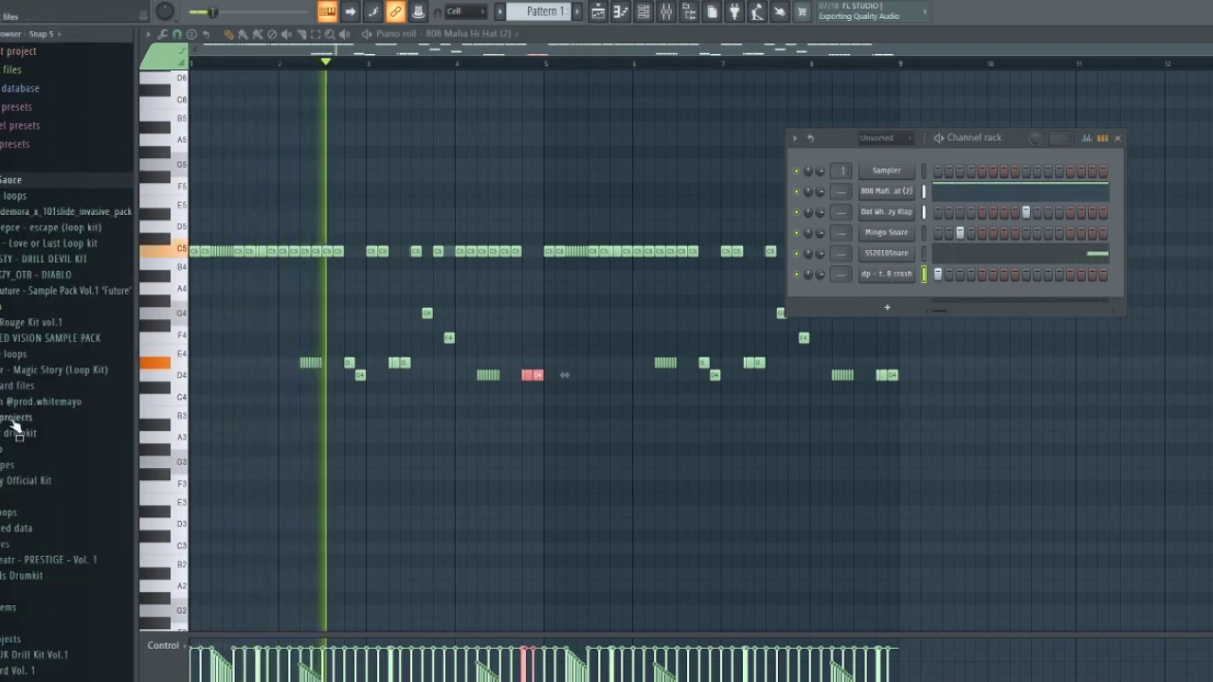
Step: Add the BOOMIN OPEN HAT 1 sample to the channel rack as a new channel
left_click(2, 450)
key("space")
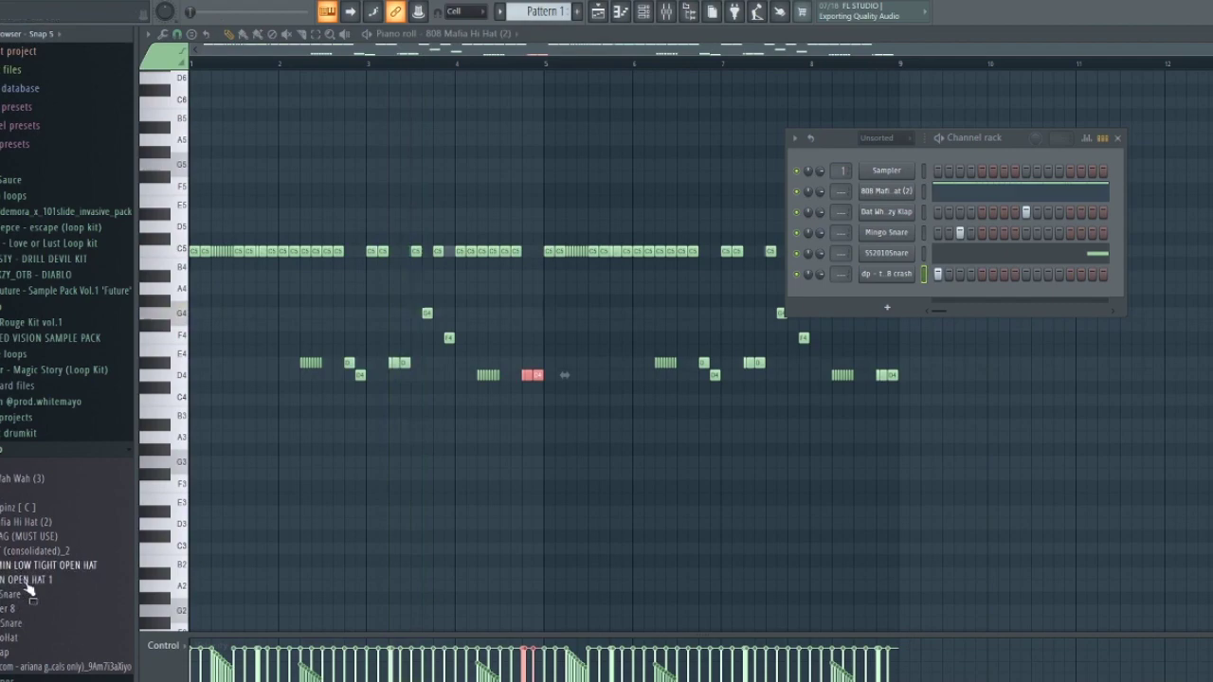
left_click_drag(908, 291, 905, 284)
Step: Place C5 notes for BOOMIN OPEN HAT 1 at the start of bars 3, 5 and 7
left_click(493, 35)
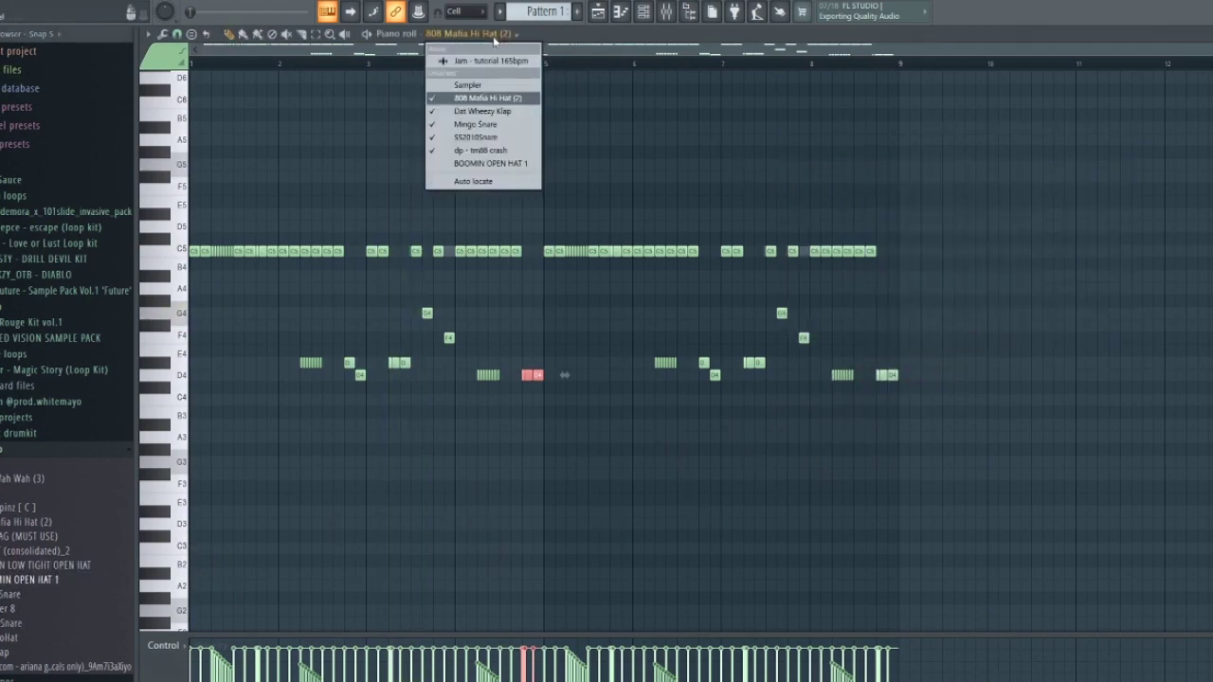
left_click(491, 163)
key("space")
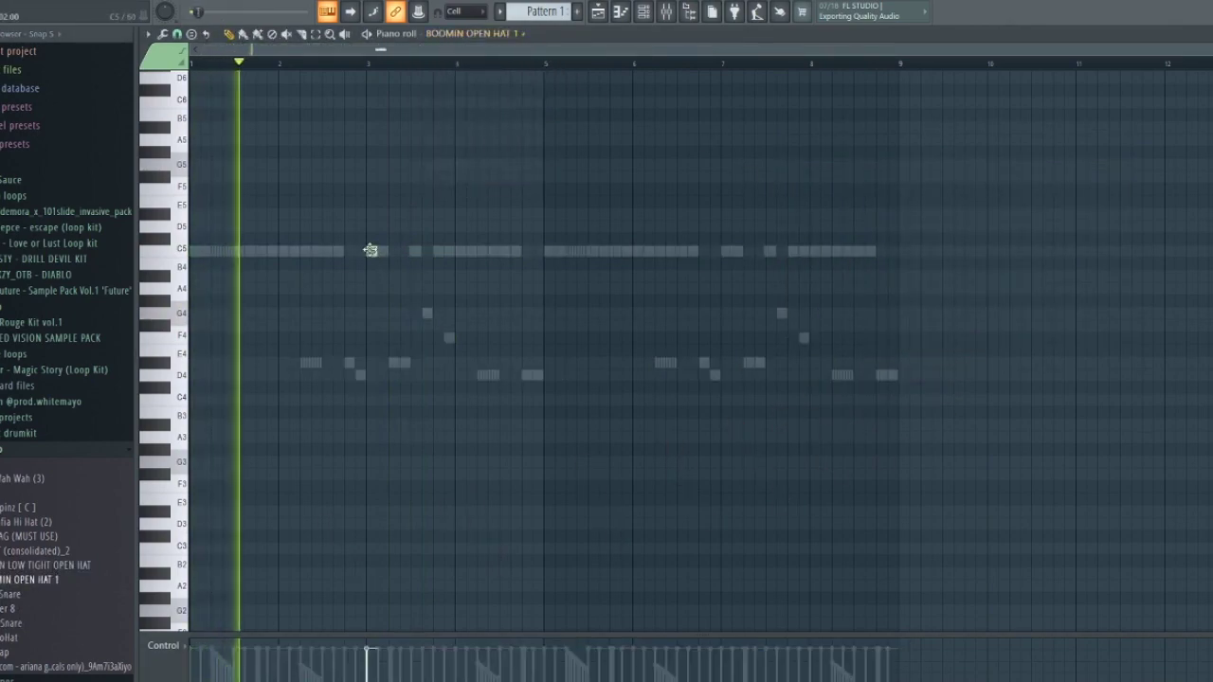
left_click(549, 251)
left_click(726, 251)
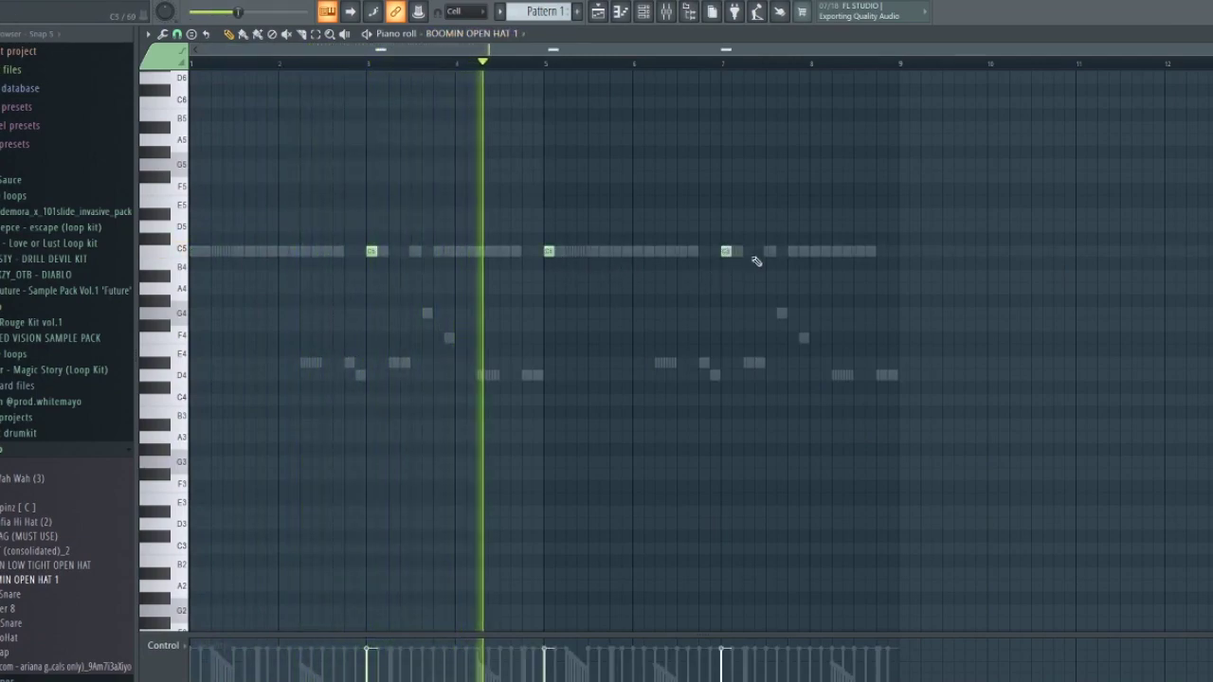
Step: Collapse the open sounds folder in the browser and expand the Official Kit sample folder
left_click(520, 34)
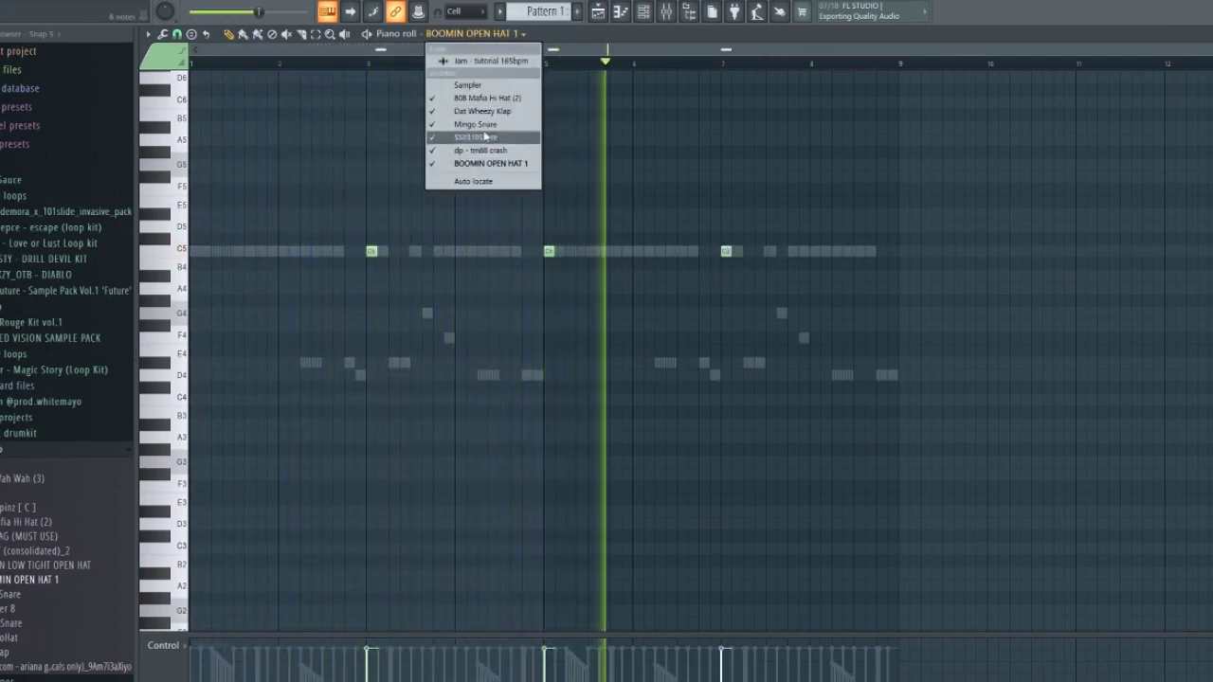
left_click(643, 12)
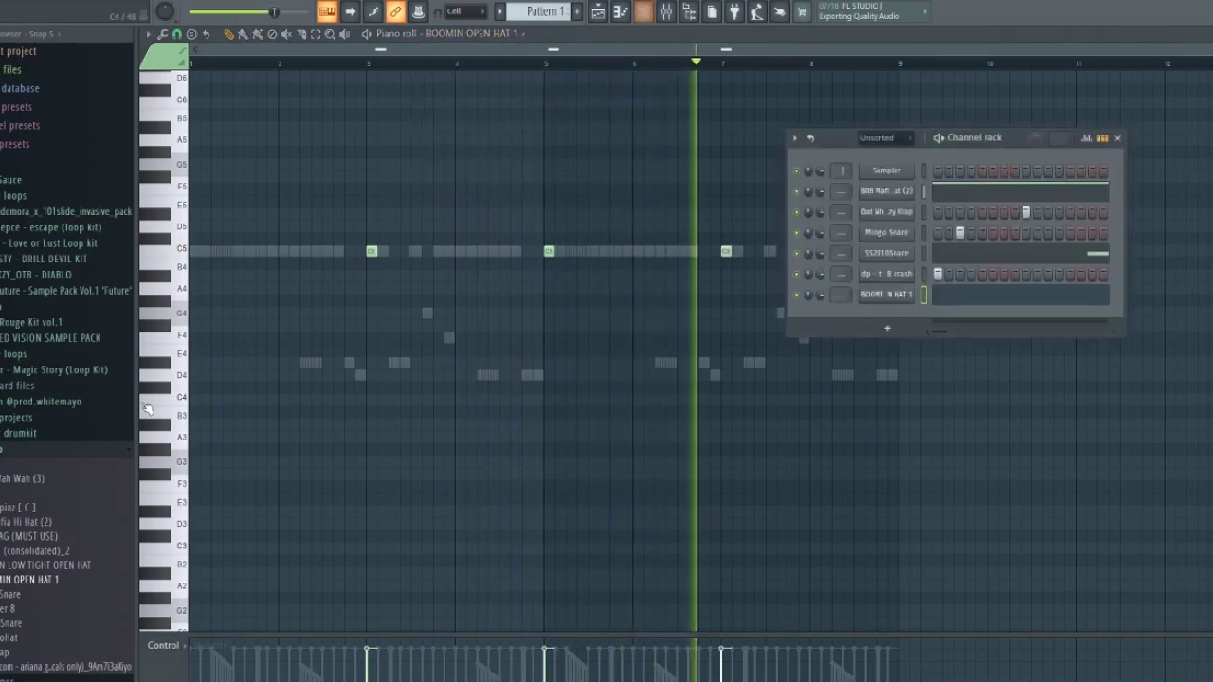
left_click(85, 449)
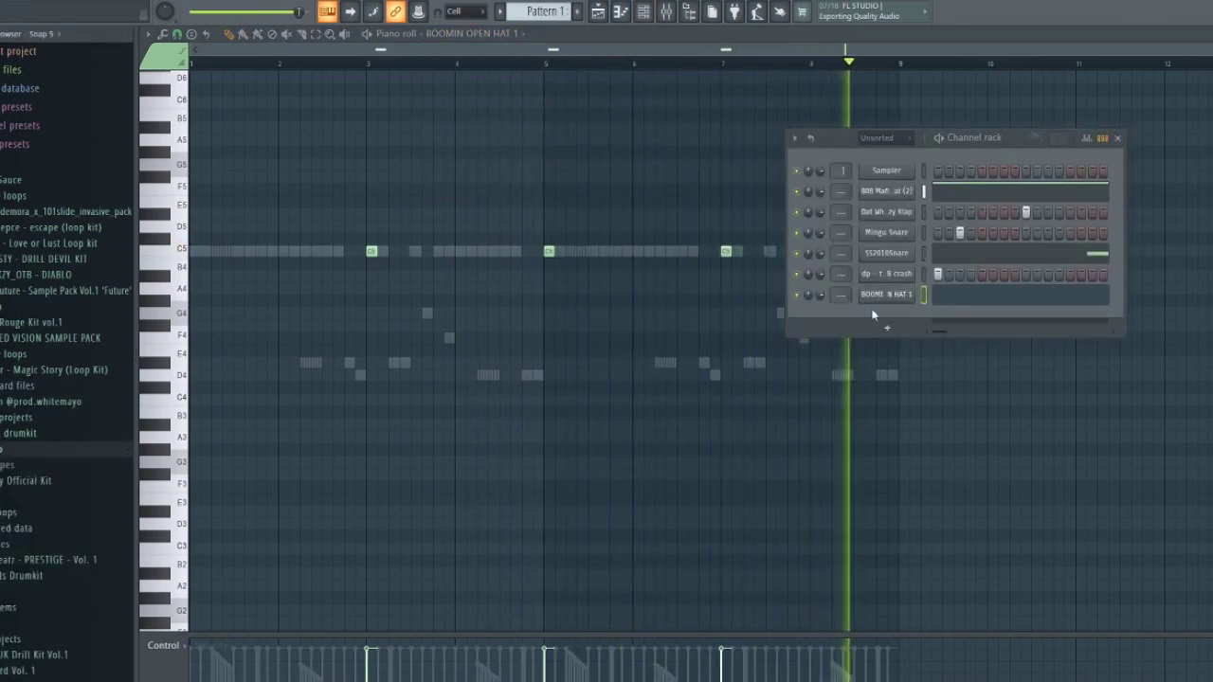
left_click(539, 349)
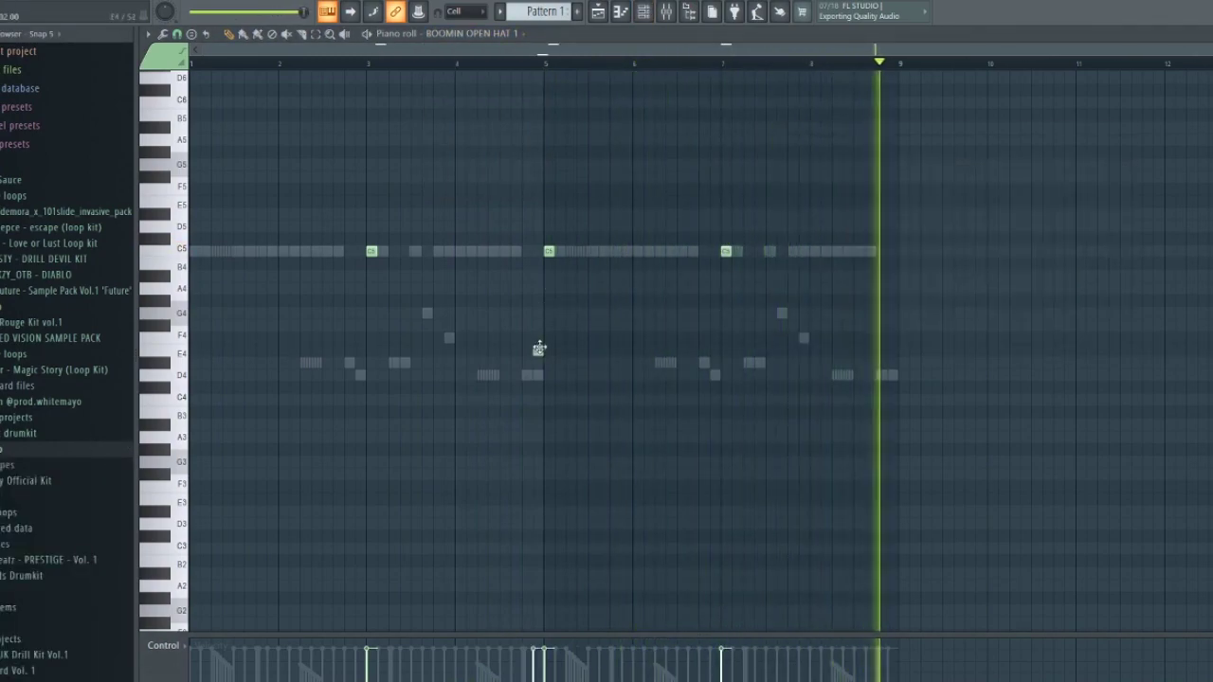
left_click(10, 481)
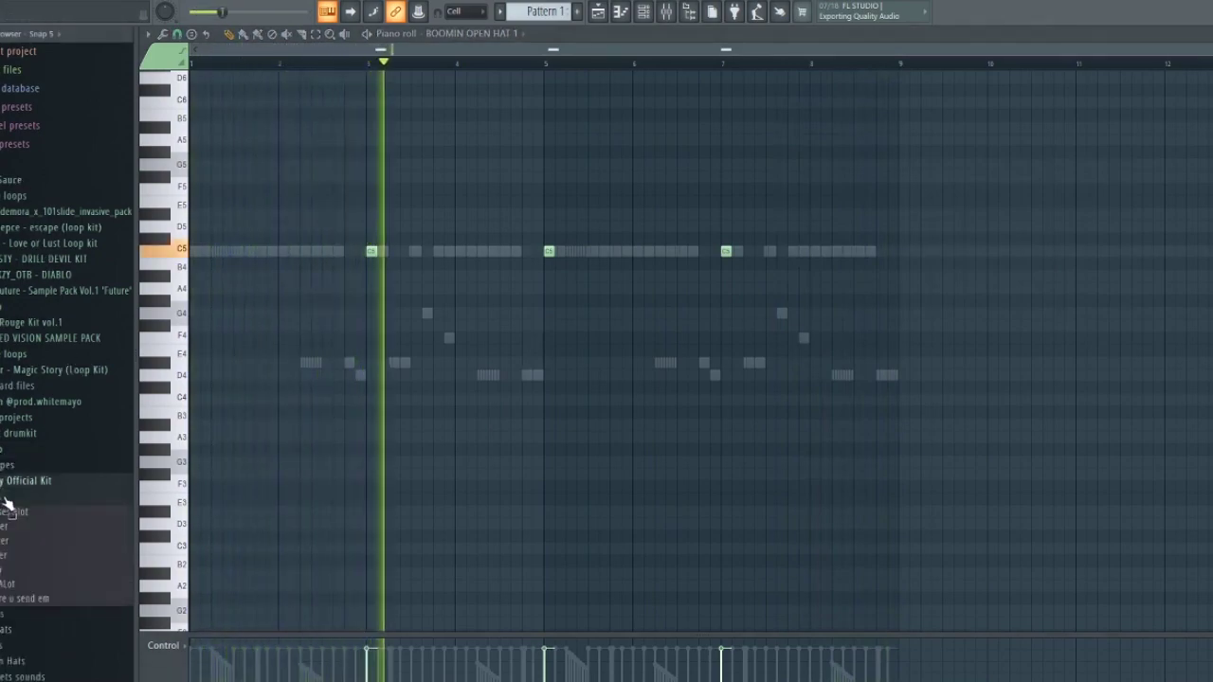
Step: Open the Jam - tutorial 165bpm audio from the playlist's Track 6 clip in Edison
key("F5")
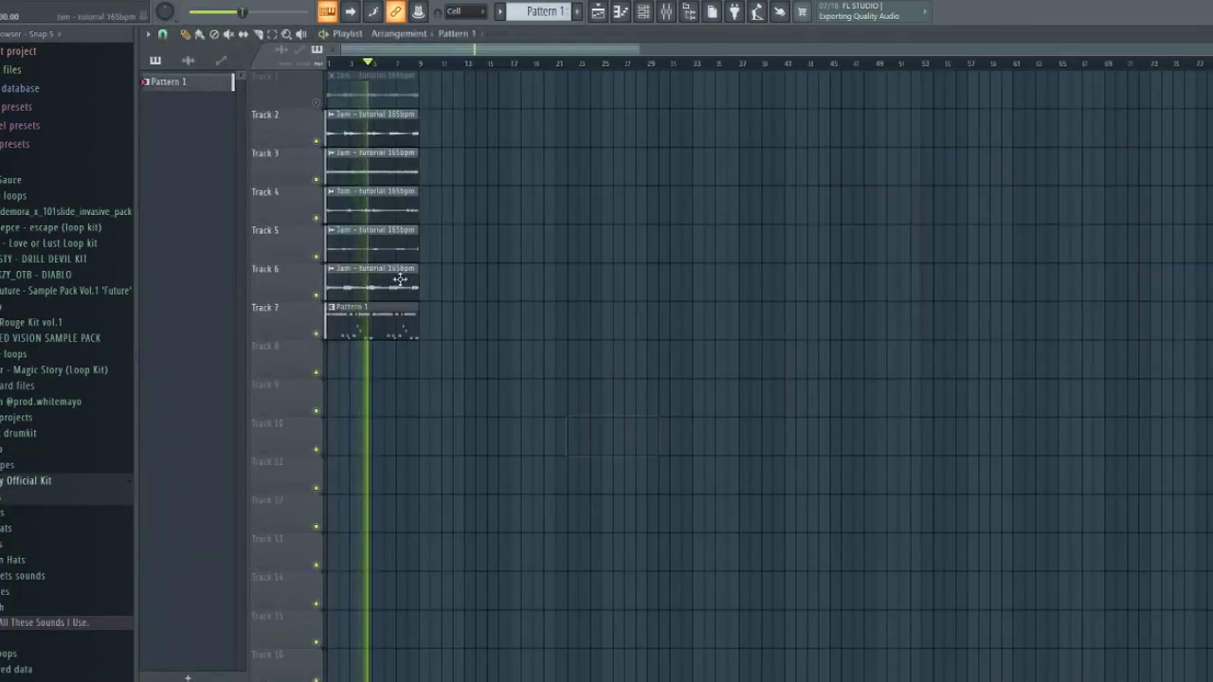
double_click(380, 285)
right_click(400, 384)
left_click(438, 382)
double_click(437, 382)
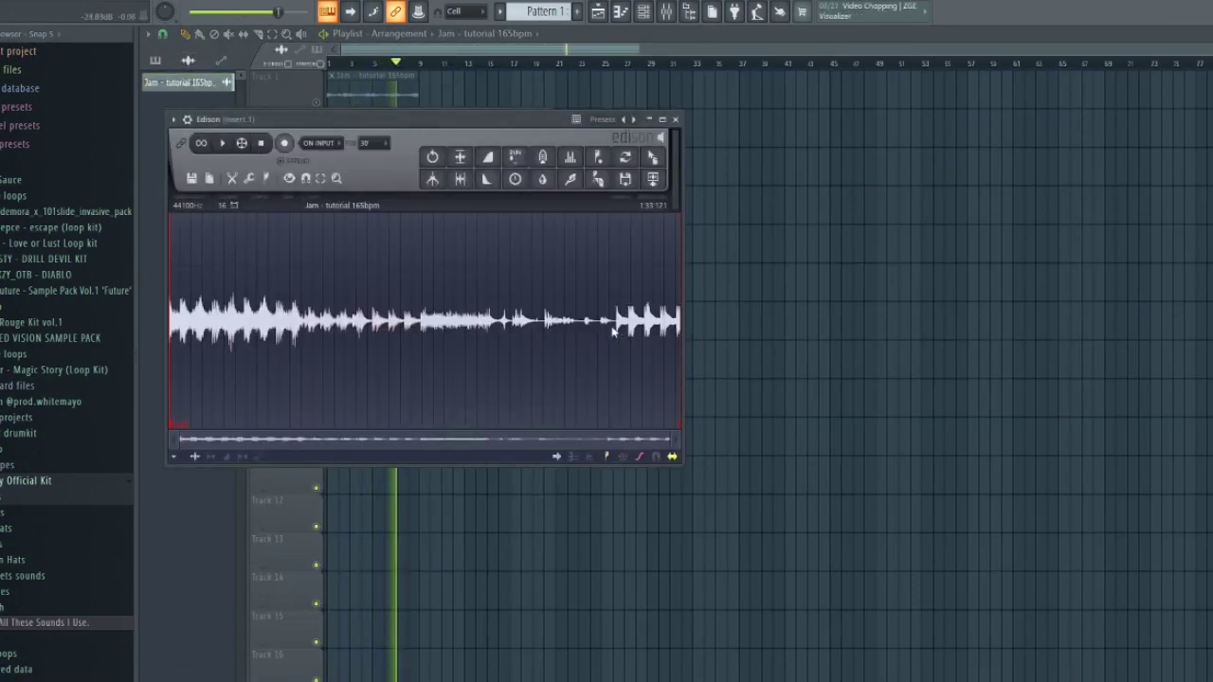
Step: Delete the audio from the start to 1:20.479 in Edison and trim the silence before the remaining part
right_click(362, 374)
mouse_move(382, 406)
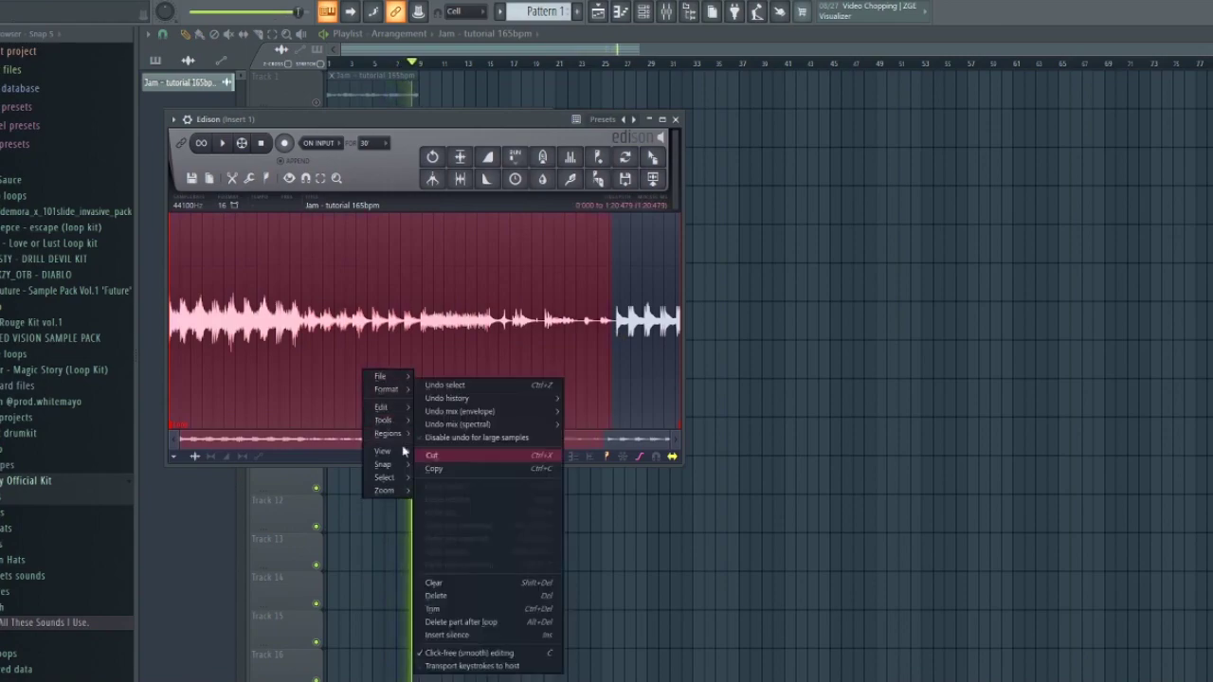
left_click(442, 598)
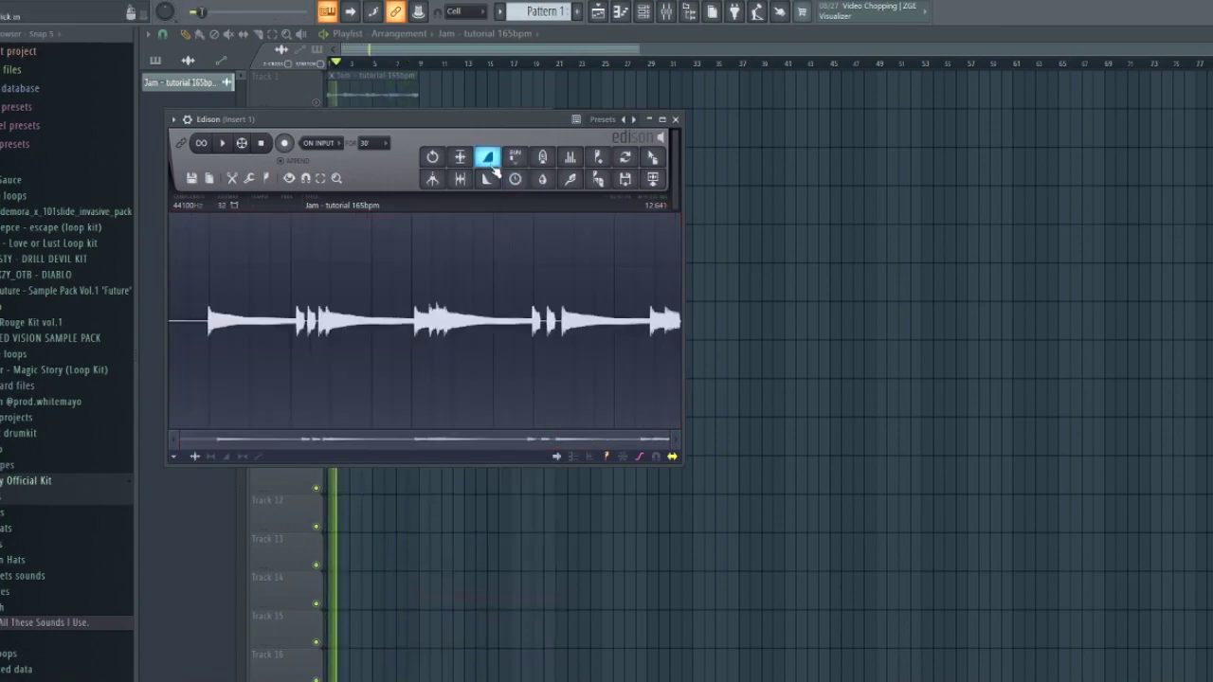
left_click(459, 179)
Step: Convert the trimmed Edison audio into notes in the Sampler channel's piano roll
left_click(643, 12)
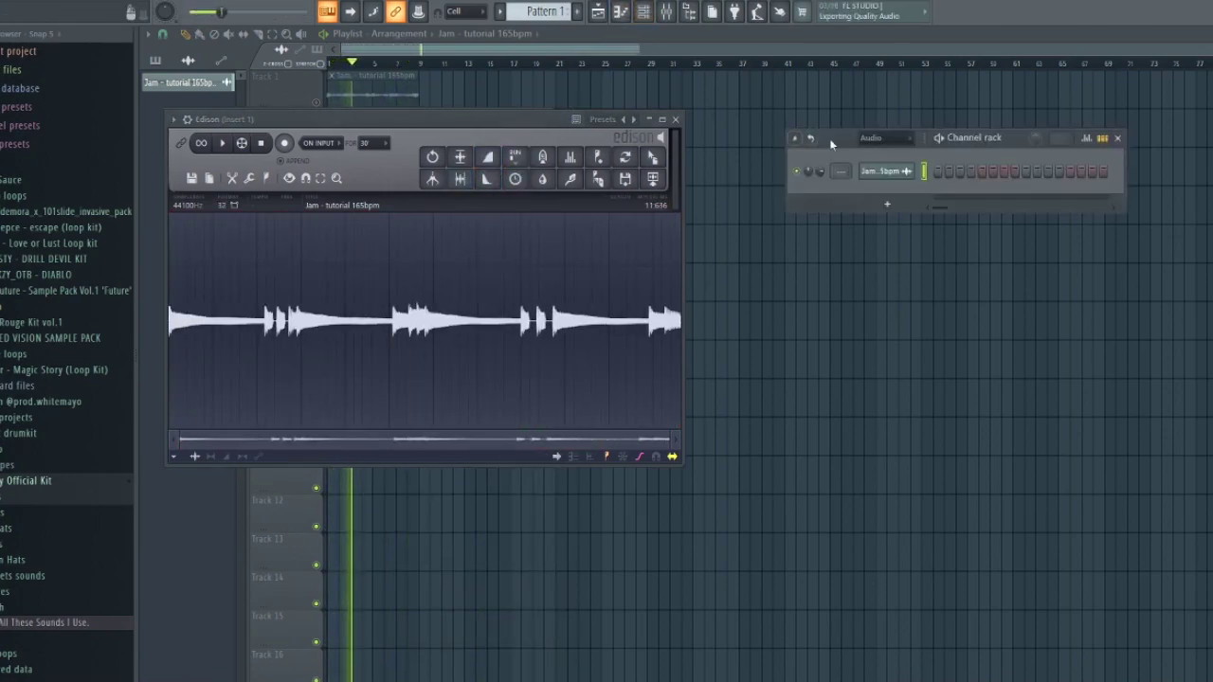
left_click(251, 179)
left_click(473, 488)
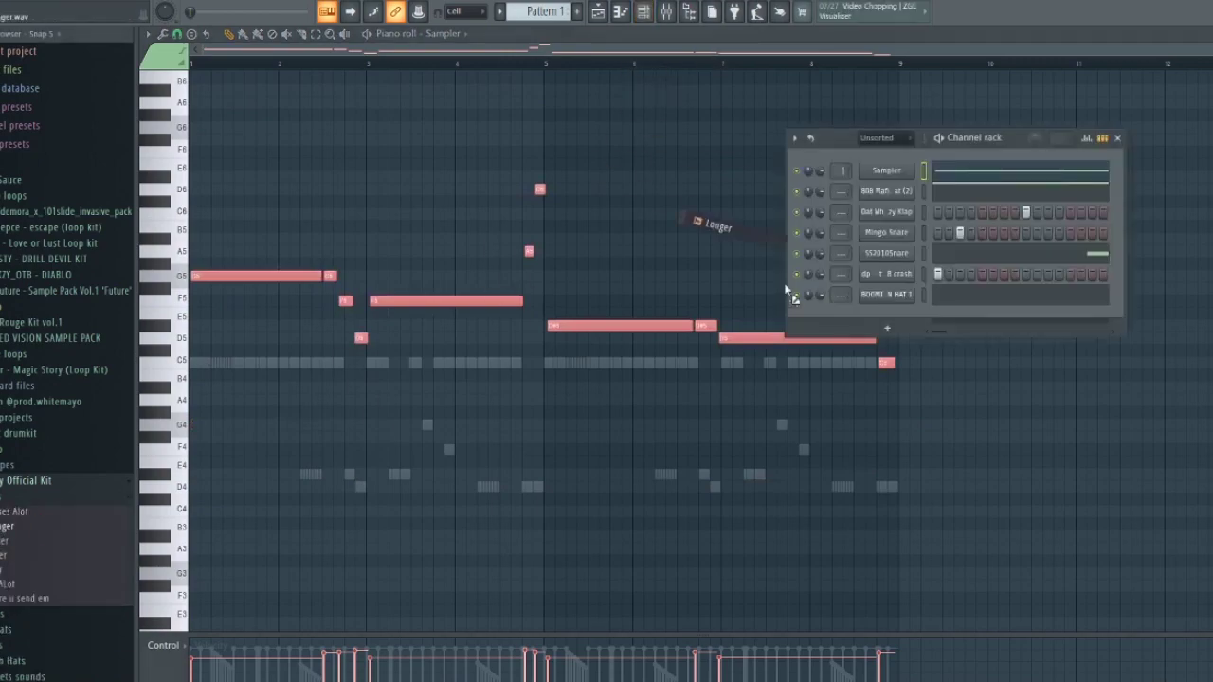
Step: Add the Longer bass sample as a channel and place a G5 note at bar 1 in its piano roll with raised velocity
left_click_drag(743, 268, 897, 314)
key("Escape")
left_click(431, 35)
left_click(466, 177)
left_click(196, 275)
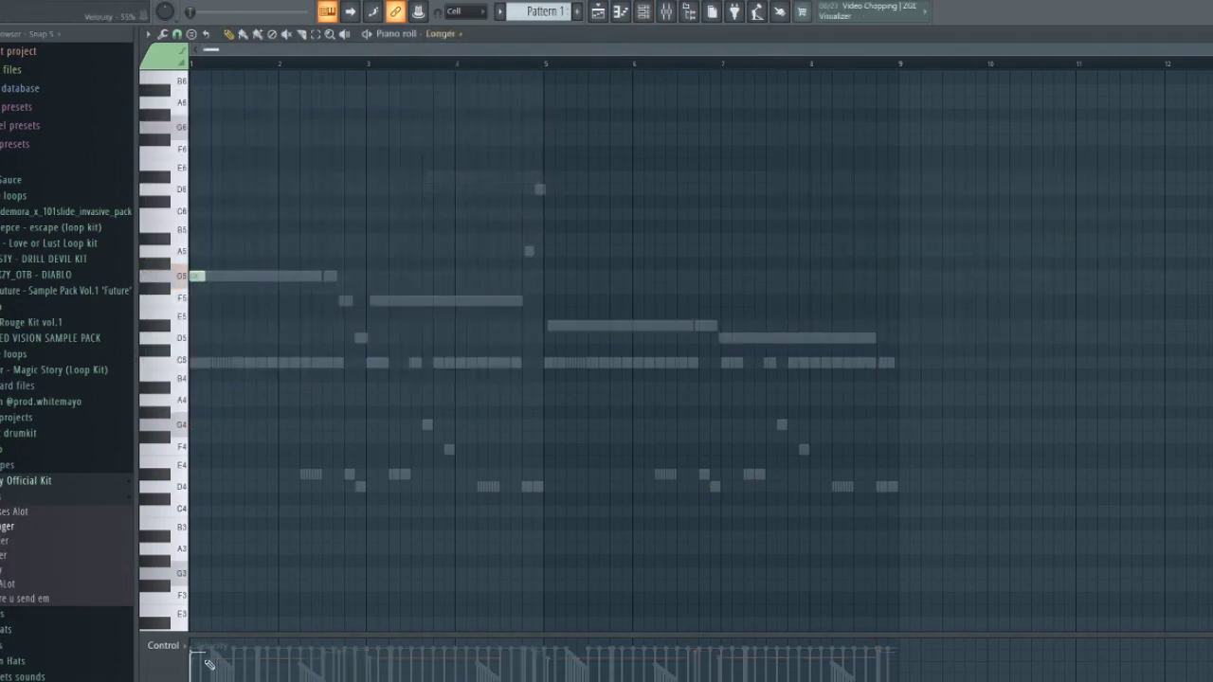
left_click_drag(216, 662, 216, 641)
Step: Play the pattern repeatedly to hear the Longer bass note against the melody
scroll(225, 284, "up", 2)
key("space")
key("space")
key("space")
key("space")
left_click(432, 276)
key("space")
key("space")
Step: Place further Longer notes following the melody, on G5 in bar 2 and on F5 in bars 3 and 4
left_click(430, 35)
scroll(382, 347, "up", 2)
left_click(430, 35)
left_click(466, 177)
key("space")
scroll(303, 276, "up", 2)
left_click(301, 275)
left_click(455, 300)
left_click(701, 300)
Step: Place Longer notes on D#5 in bars 5 and 6, on D5 in bars 7 and 8, and on C5 late in bar 8
left_click(820, 325)
left_click(635, 324)
left_click(720, 325)
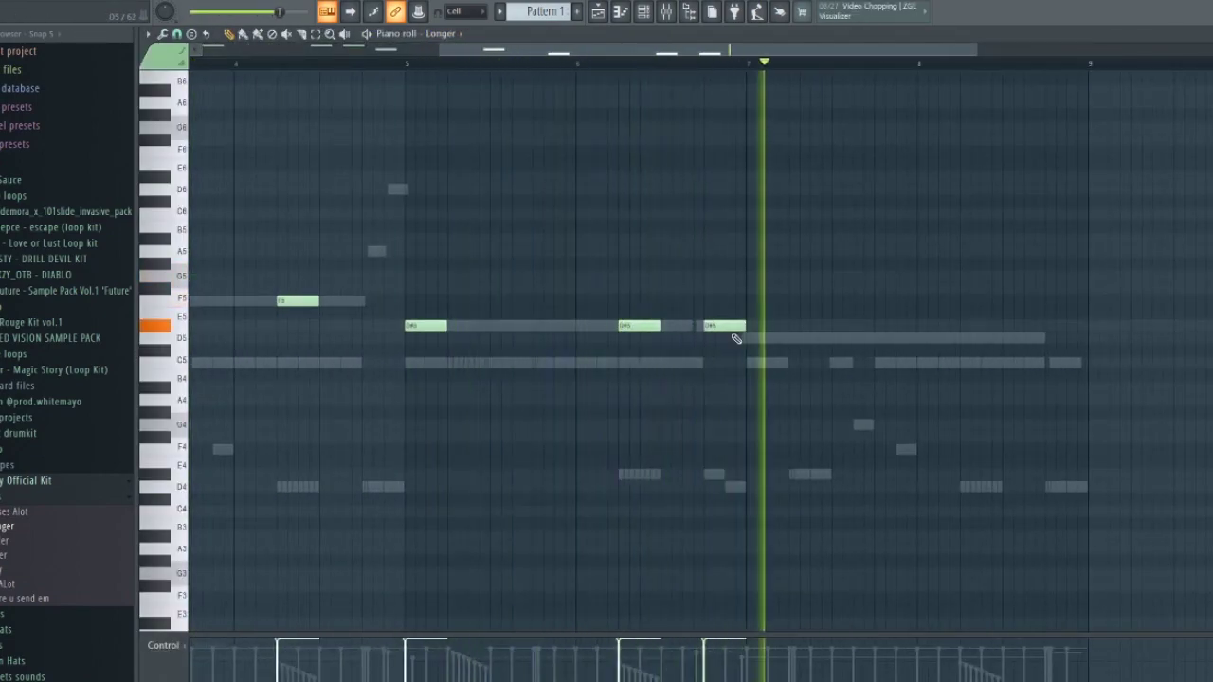
left_click(767, 338)
left_click(980, 338)
left_click(1043, 363)
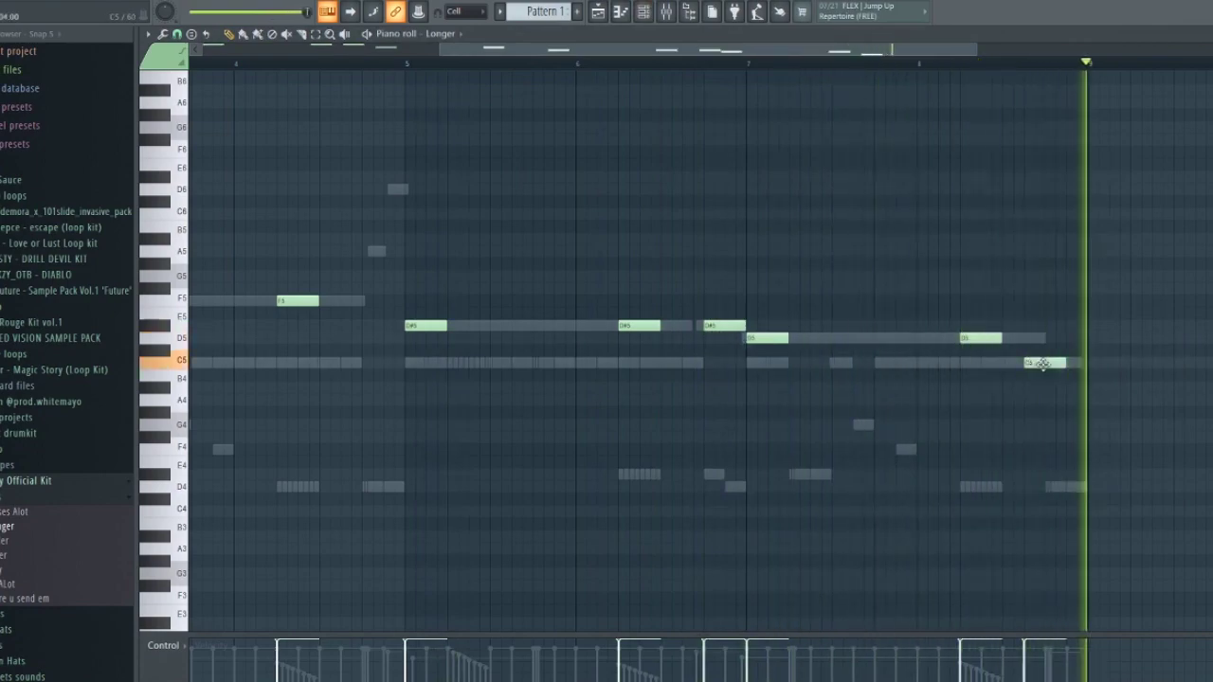
Step: Try the Longer notes in higher octaves during playback and transpose them back to their original octave
scroll(799, 461, "down", 2)
key("ctrl+Up")
key("ctrl+Up")
key("ctrl+Up")
scroll(499, 420, "up", 3)
key("ctrl+Down")
key("ctrl+Down")
key("ctrl+Down")
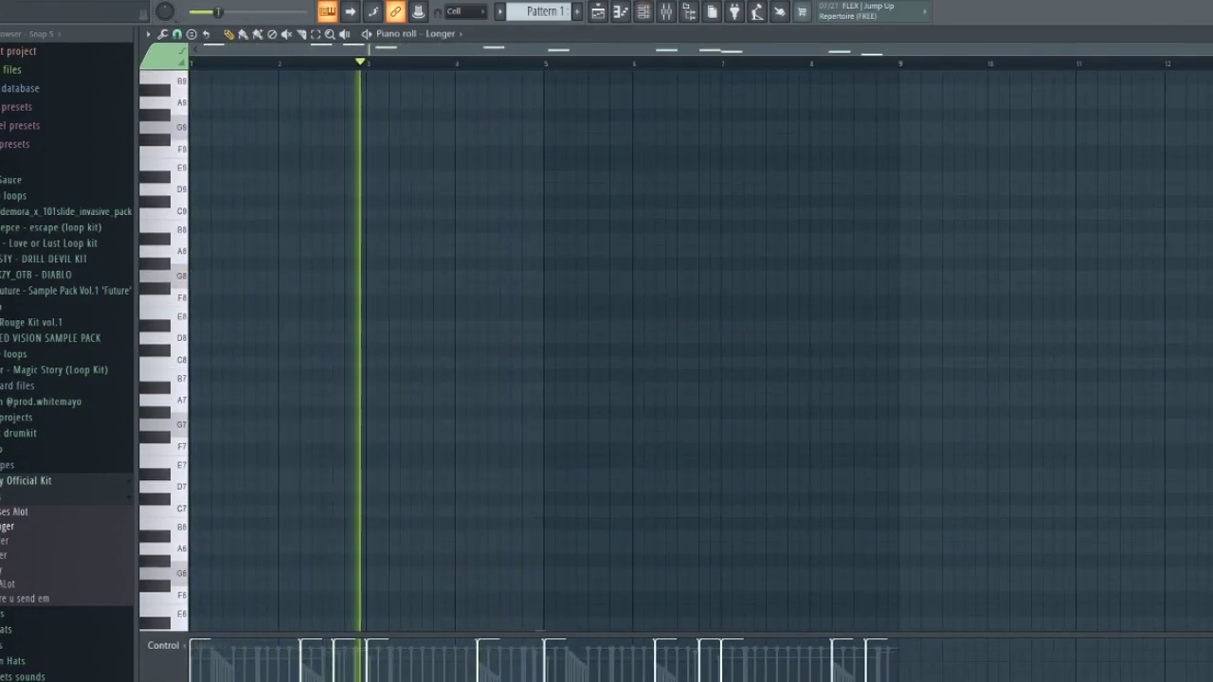
key("space")
Step: Add the HArder Cleaner Rack sample as a channel and paste the Longer bass notes into its piano roll
scroll(7, 473, "down", 7)
left_click(24, 301)
left_click_drag(33, 247, 890, 338)
left_click(543, 118)
scroll(531, 123, "down", 4)
key("ctrl+a")
left_click(401, 38)
left_click(483, 193)
key("ctrl+v")
Step: Move all the pasted HArder Cleaner Rack notes to C5
left_click_drag(196, 418, 196, 505)
left_click_drag(177, 521, 177, 592)
left_click_drag(377, 528, 377, 505)
left_click_drag(550, 529, 550, 505)
left_click_drag(177, 518, 178, 559)
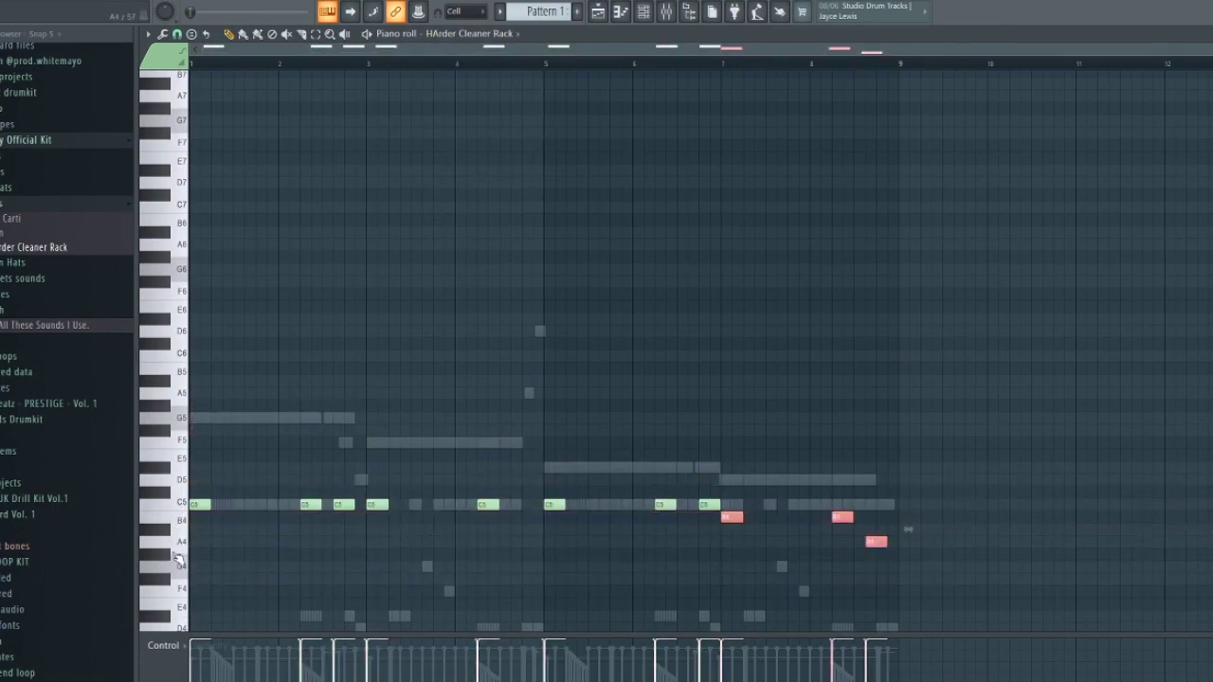
key("space")
Step: Load the Master sauce preset from the Downloads folder into the mixer
key("F9")
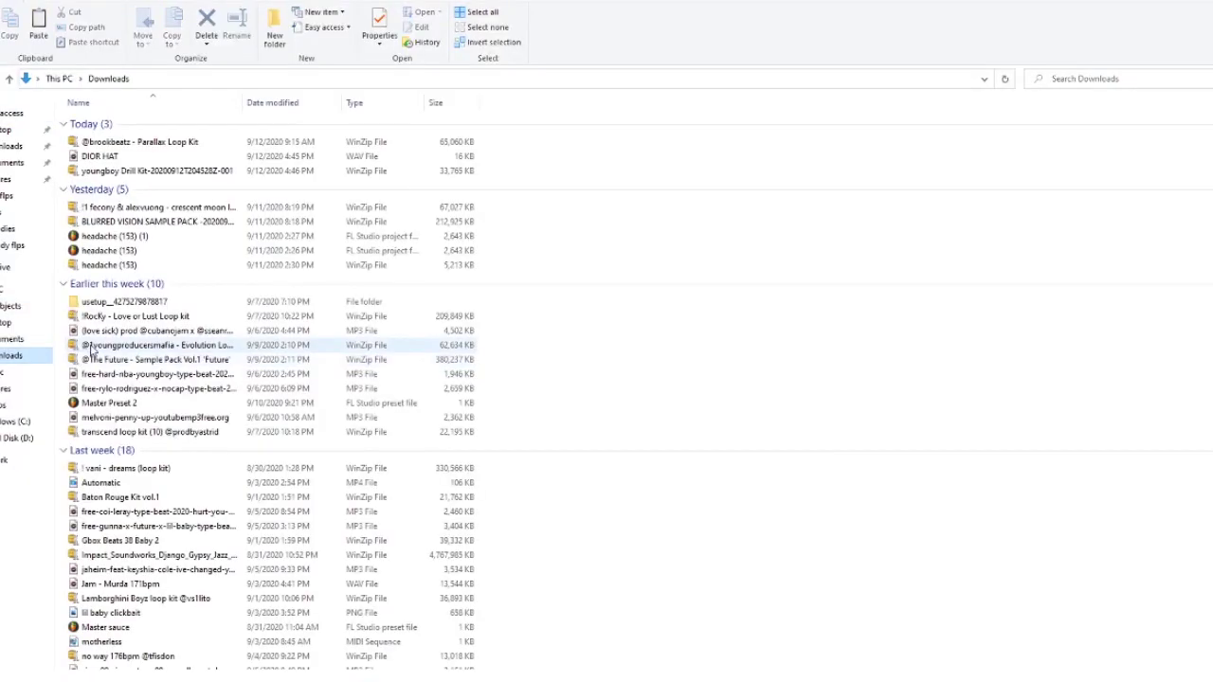
left_click(109, 402)
left_click_drag(104, 627, 405, 625)
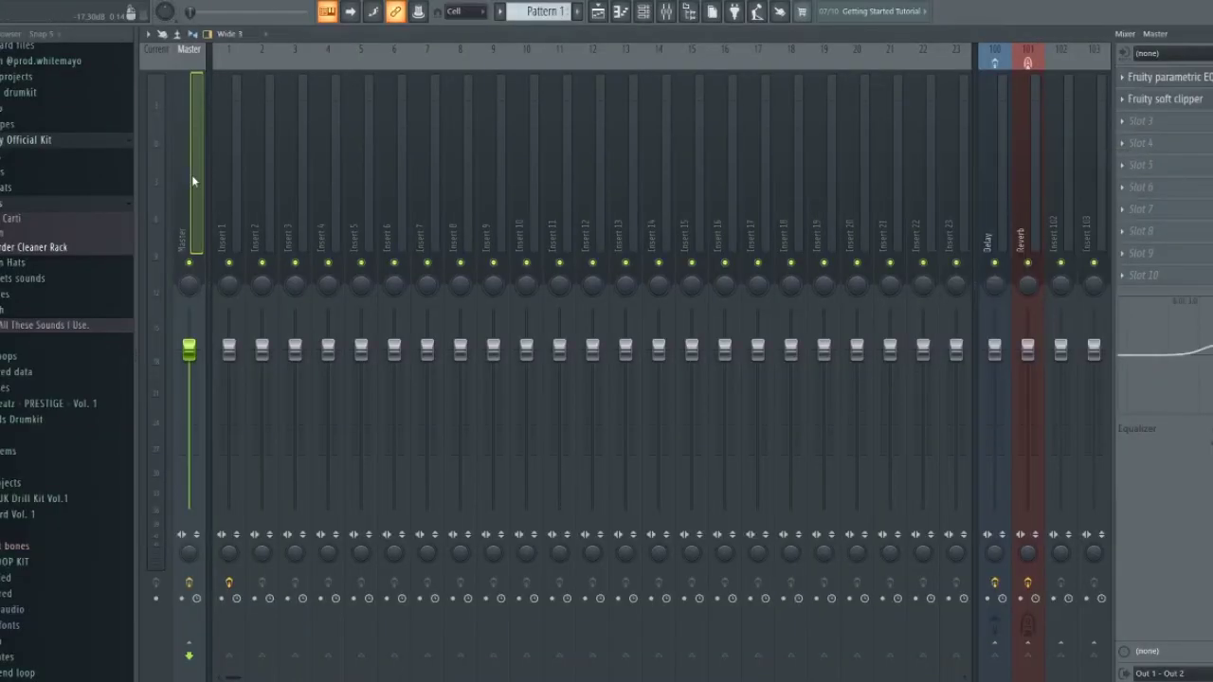
Step: Insert Effectrix_2 in the first effect slot of the 808 Mafia Hi Hat mixer track
left_click(1137, 107)
left_click(690, 95)
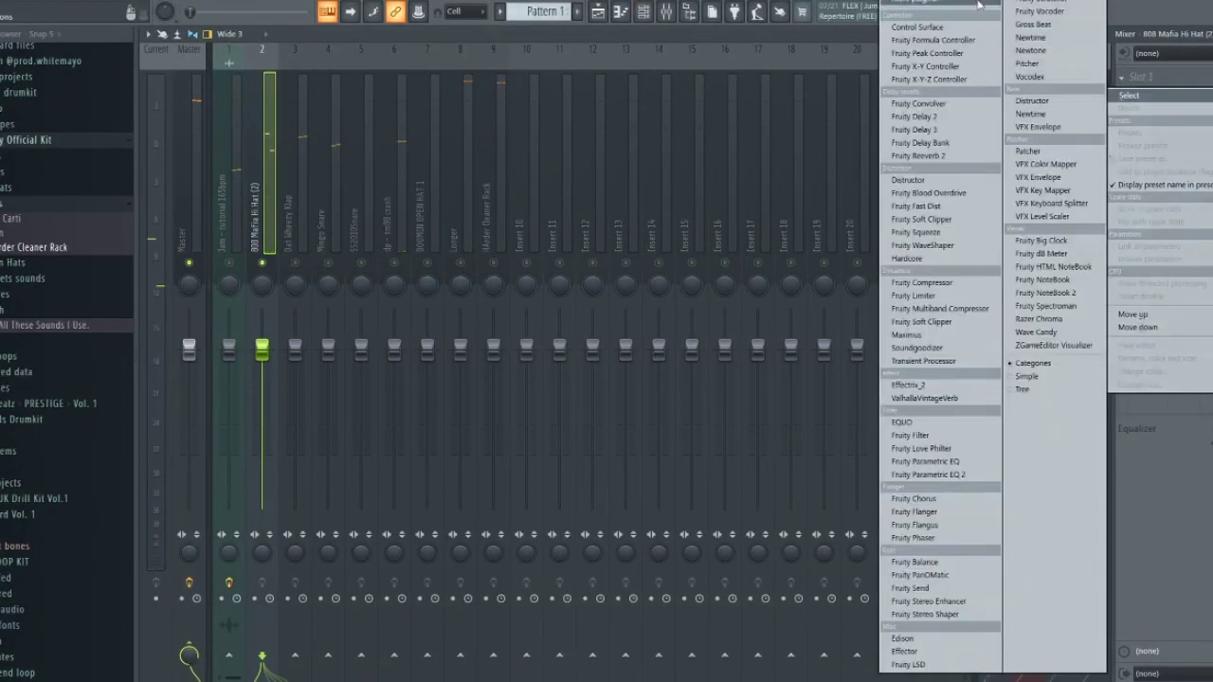
key("Escape")
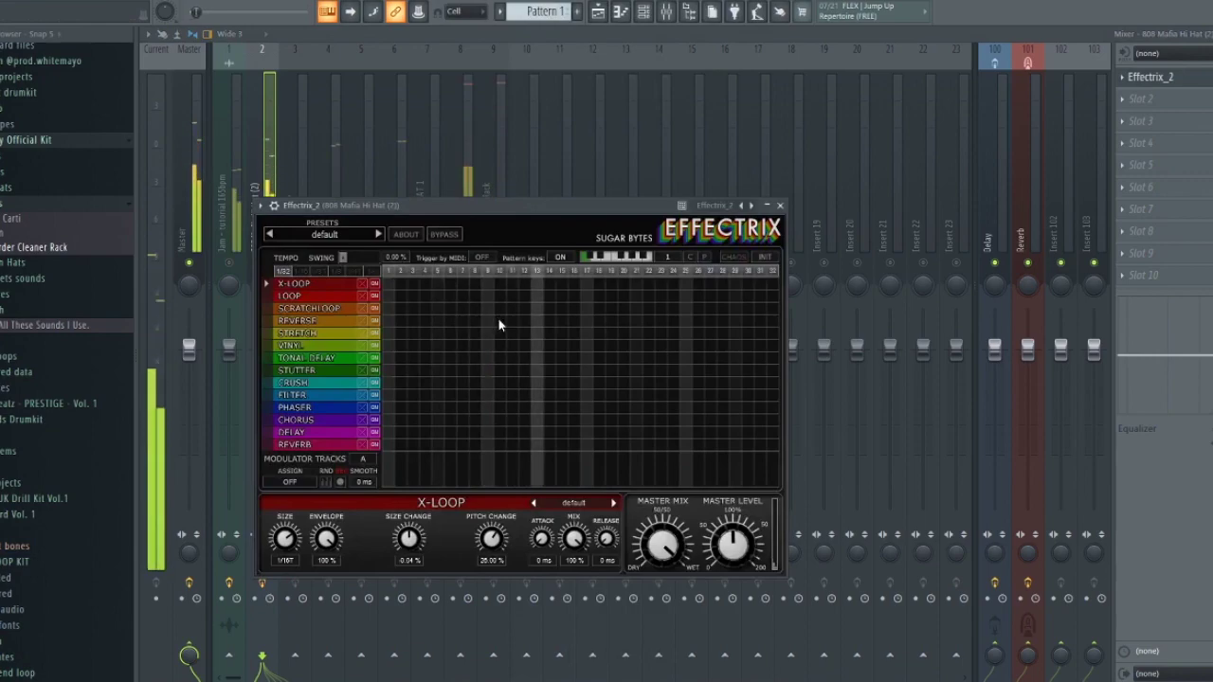
Step: Draw Effectrix Reverse blocks on steps 9–13, 25–28 and 31–32, and set the Reverse attack to 1.00 s
left_click_drag(490, 322, 535, 322)
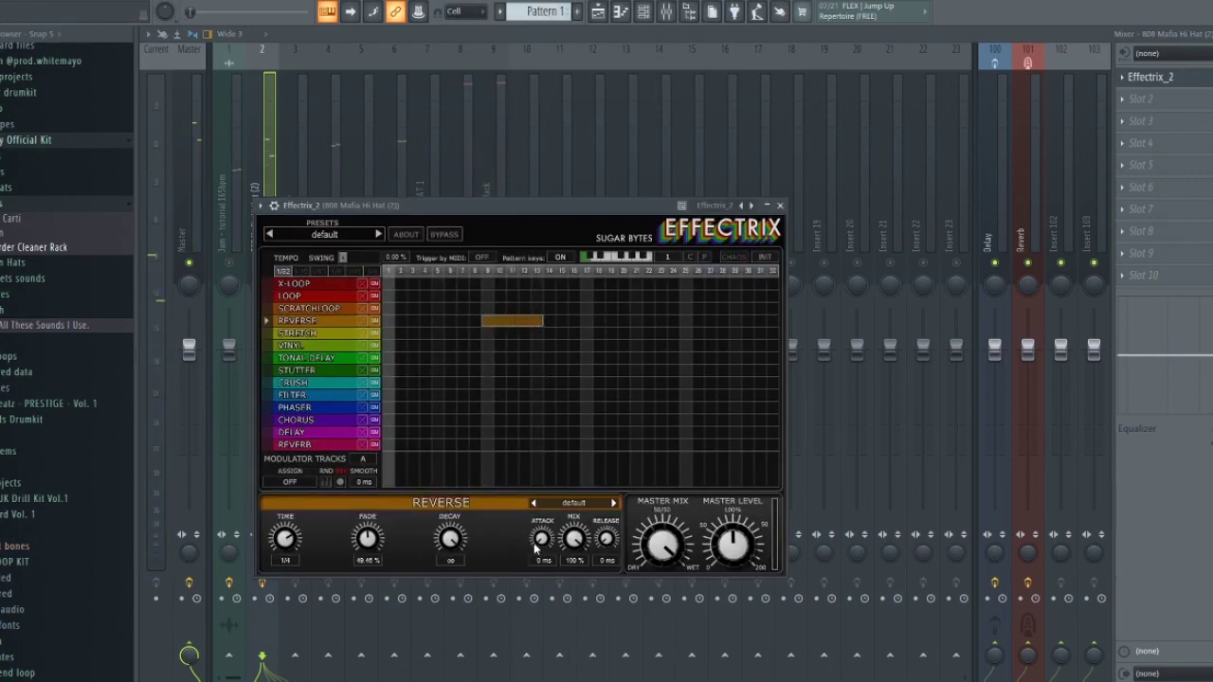
mouse_move(583, 201)
left_mouse_down()
mouse_move(559, 205)
mouse_move(572, 220)
mouse_move(578, 210)
left_mouse_up()
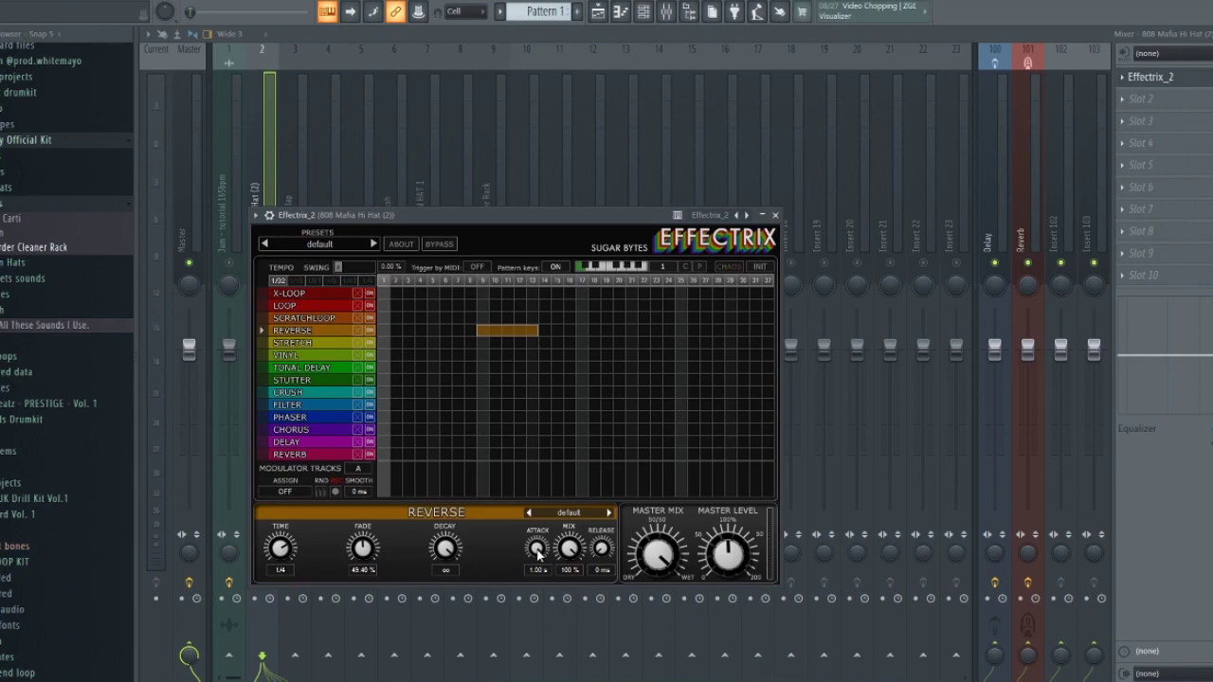
left_click(755, 328)
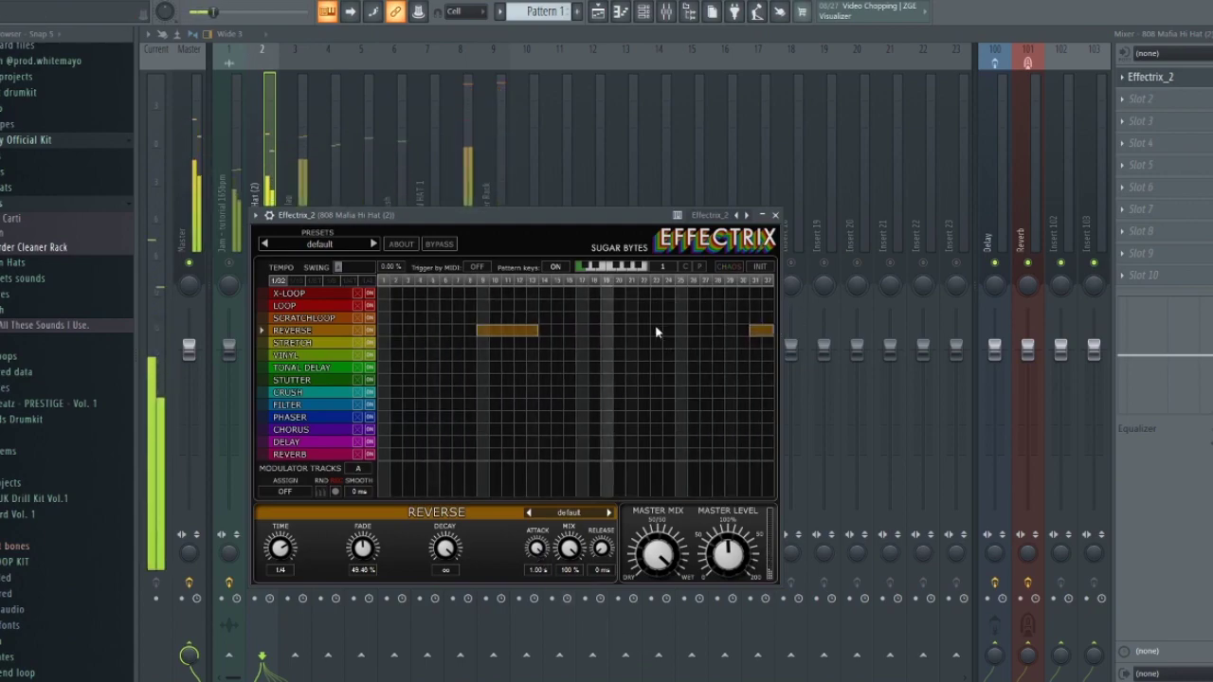
left_click_drag(682, 331, 720, 331)
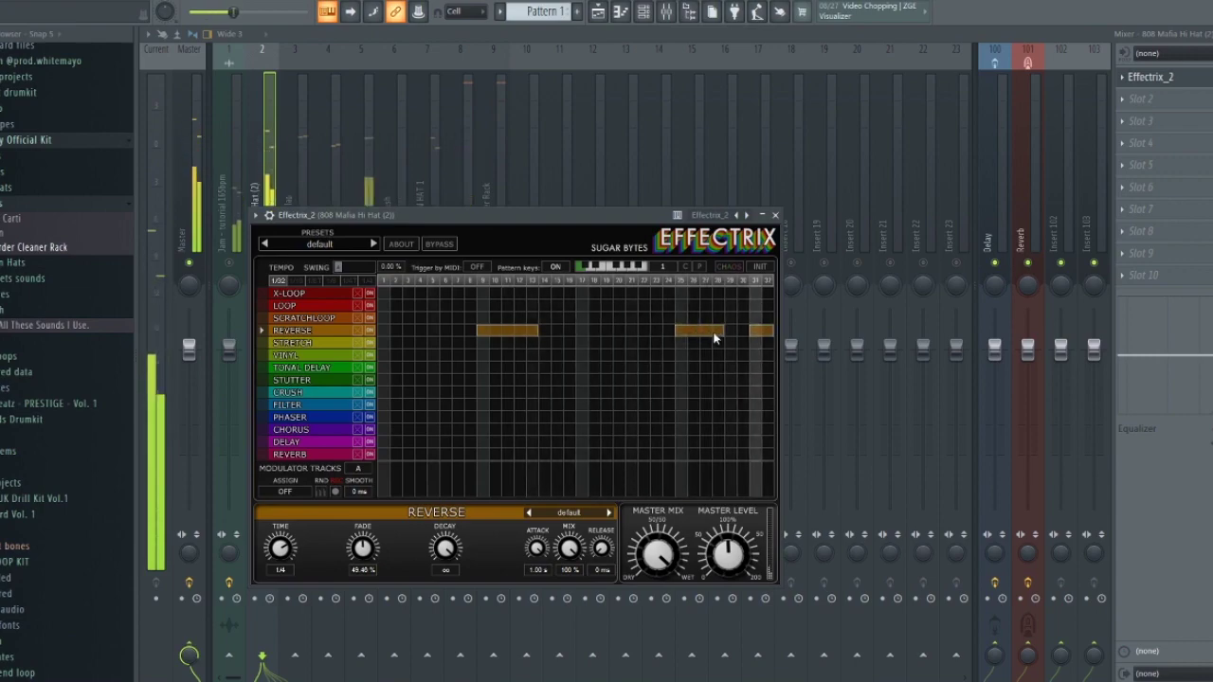
left_click(775, 215)
Step: Mute the two bass mixer tracks and lower the levels of the crash and open-hat tracks
right_click(264, 262)
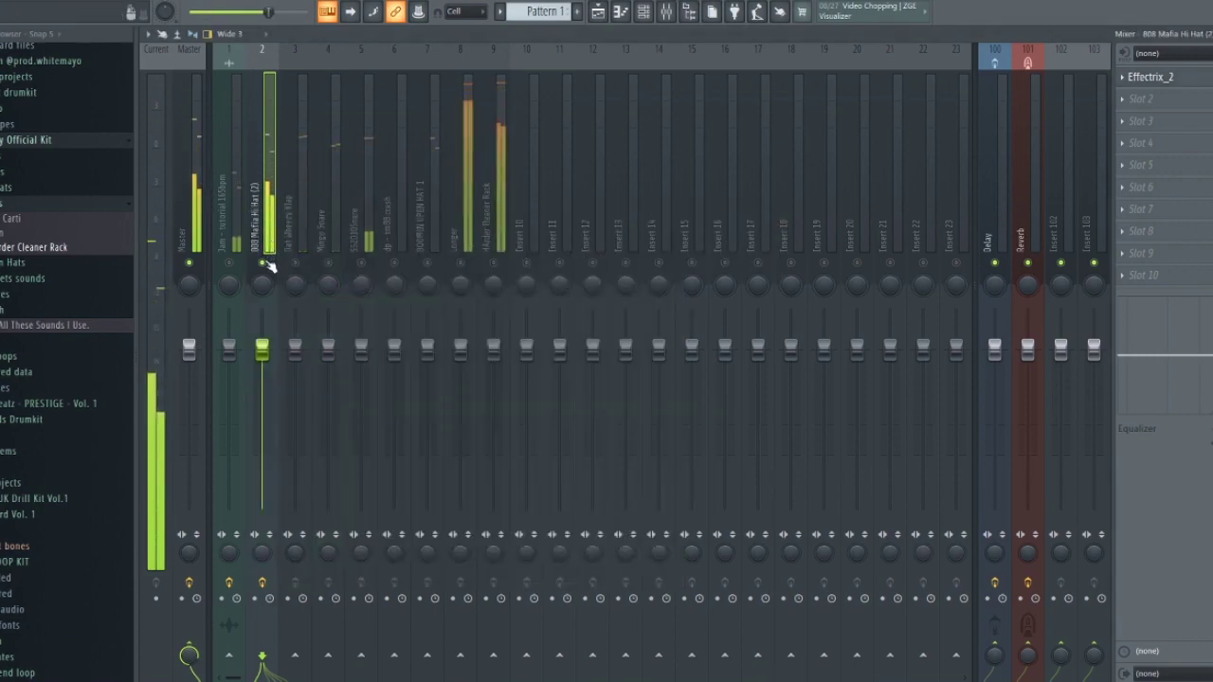
left_click(494, 262)
left_click(460, 262)
left_click_drag(394, 350, 427, 411)
Step: Lower the mixer levels of both snares, the clap, the melody and the hi-hat
left_click(325, 237)
left_click(355, 241, "ctrl+shift")
left_click_drag(361, 349, 361, 388)
left_click(296, 234)
scroll(328, 384, "up", 3)
scroll(358, 393, "up", 8)
left_click_drag(294, 350, 294, 378)
left_click(228, 239)
left_click_drag(262, 349, 262, 385)
Step: Lower the Longer and HArder Cleaner Rack mixer tracks together and unmute them
left_click(461, 239)
left_click(491, 239, "ctrl+shift")
left_click_drag(494, 349, 493, 364)
left_click(460, 263)
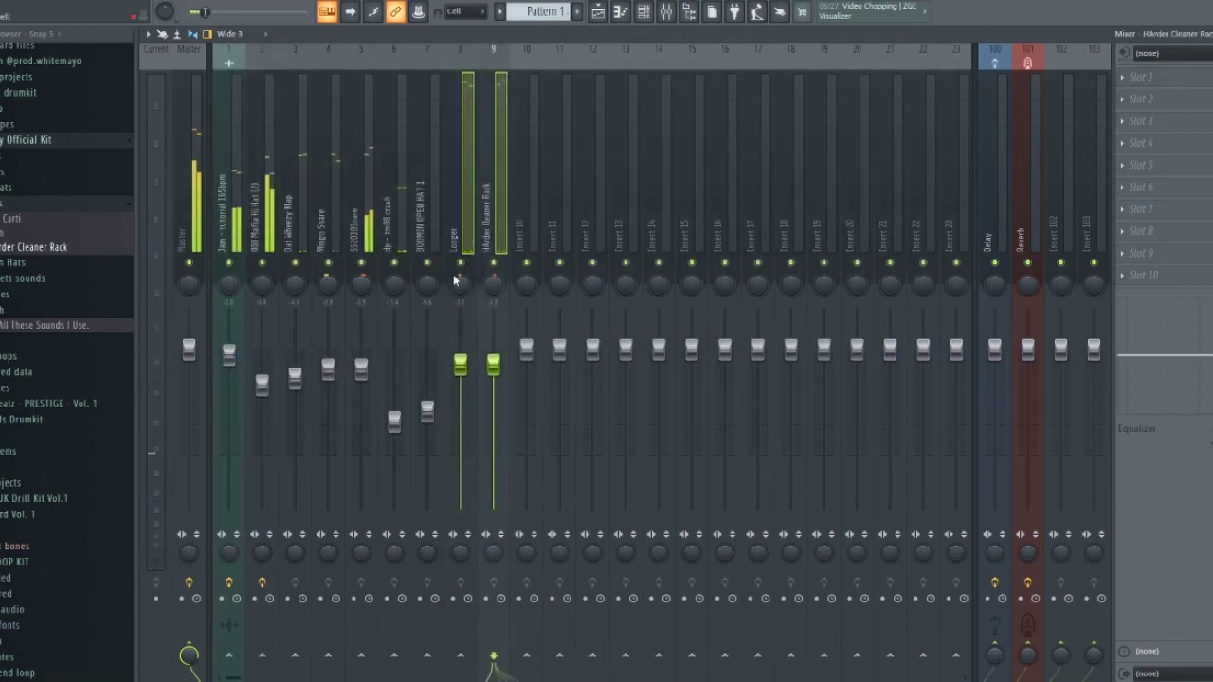
key("Escape")
key("Escape")
key("Escape")
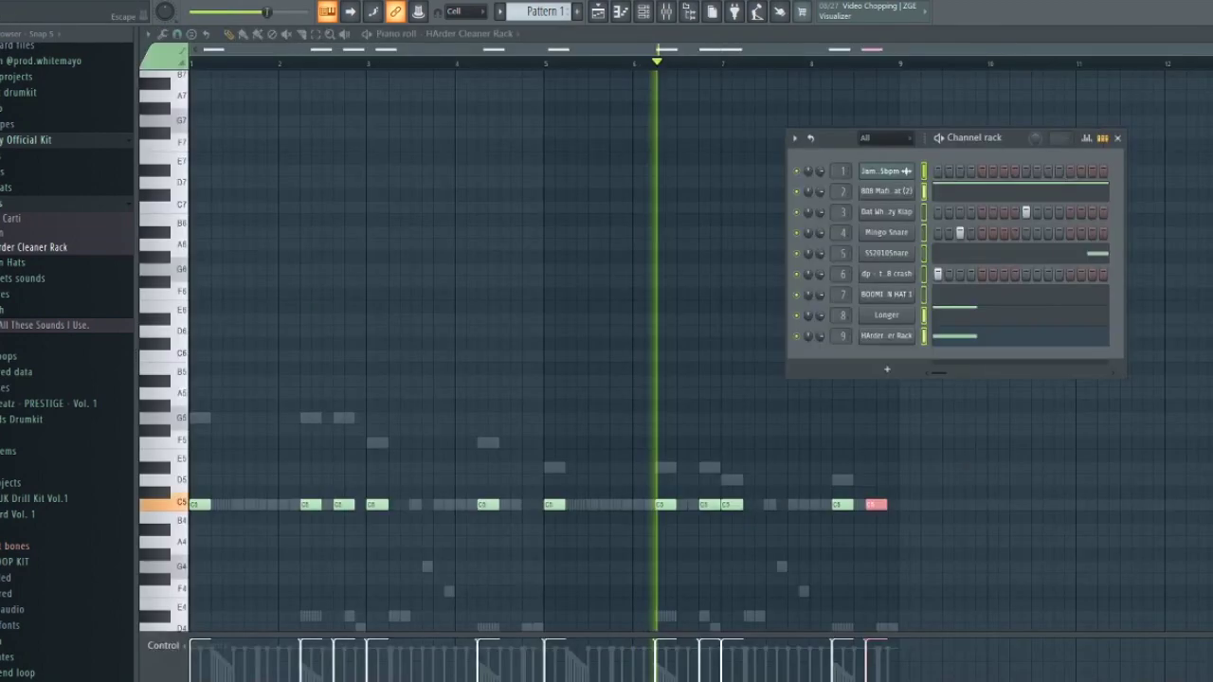
Step: Split Pattern 1 by channel into separate patterns and delete the original pattern clip from Track 7 of the playlist
right_click(537, 13)
left_click(650, 224)
right_click(370, 322)
Step: Place the eight split patterns on Tracks 7 to 14 and cut off everything past the eighth bar
left_click_drag(185, 83, 197, 231)
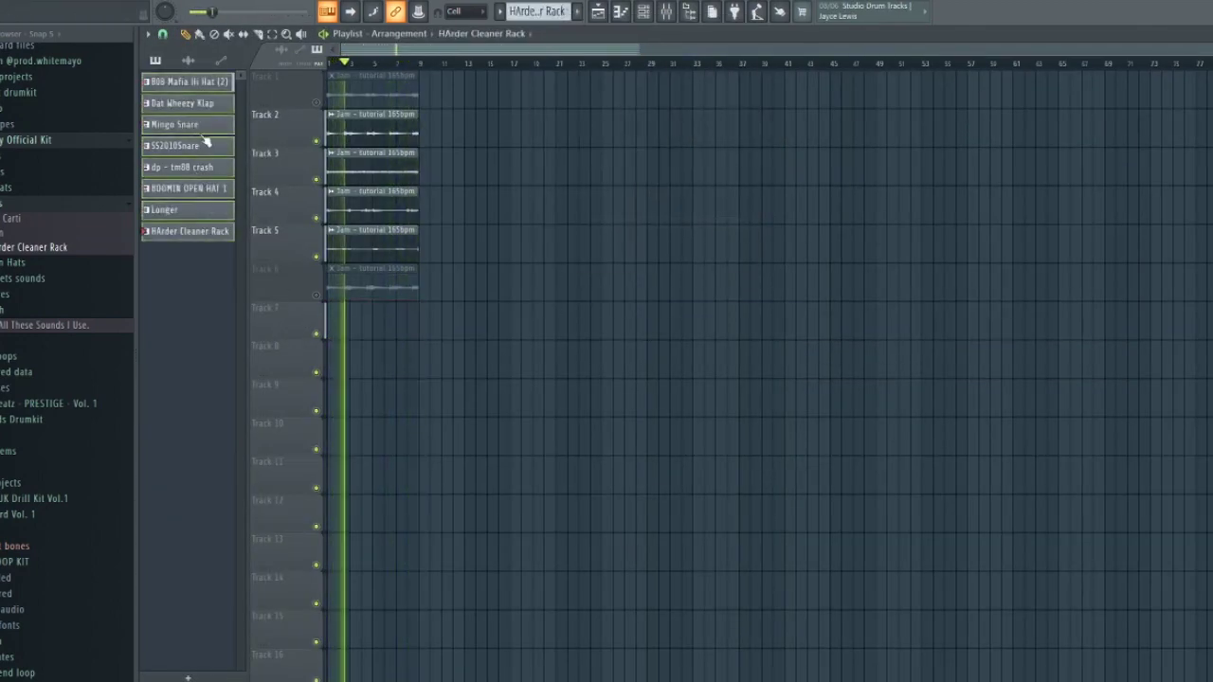
left_click_drag(203, 163, 316, 333)
left_click_drag(421, 298, 422, 625)
left_click_drag(439, 644, 490, 228)
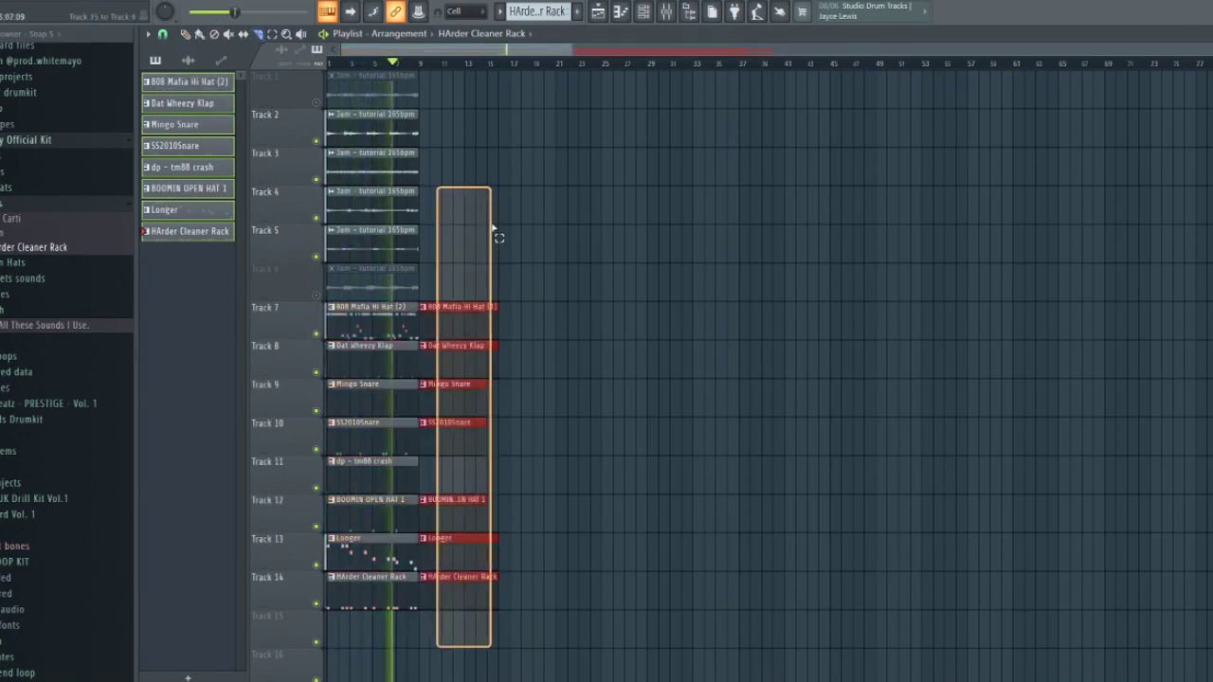
key("Delete")
Step: Select the first eight bars of all tracks and duplicate them nine times to fill 80 bars
scroll(491, 237, "up", 5)
key("space")
left_click_drag(642, 65, 329, 64)
key("ctrl+b")
key("ctrl+b")
key("ctrl+b")
key("ctrl+b")
key("ctrl+b")
key("ctrl+b")
key("ctrl+b")
key("ctrl+b")
key("ctrl+b")
scroll(845, 322, "down", 5)
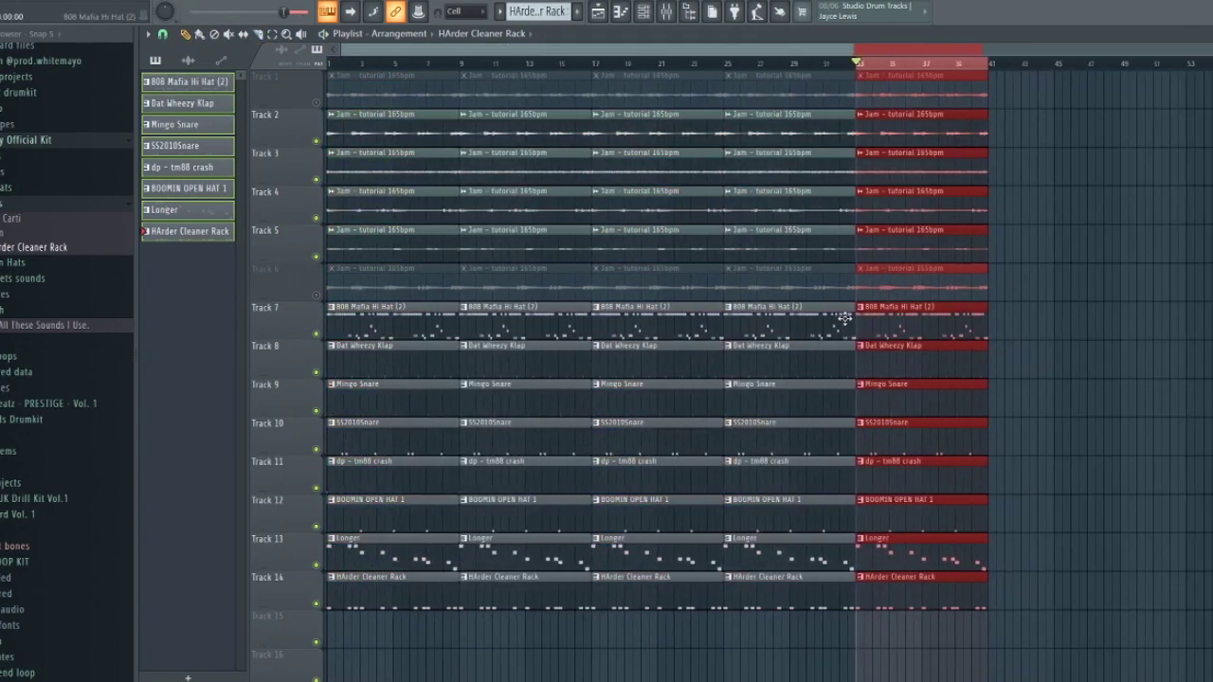
left_click(1063, 65, "ctrl")
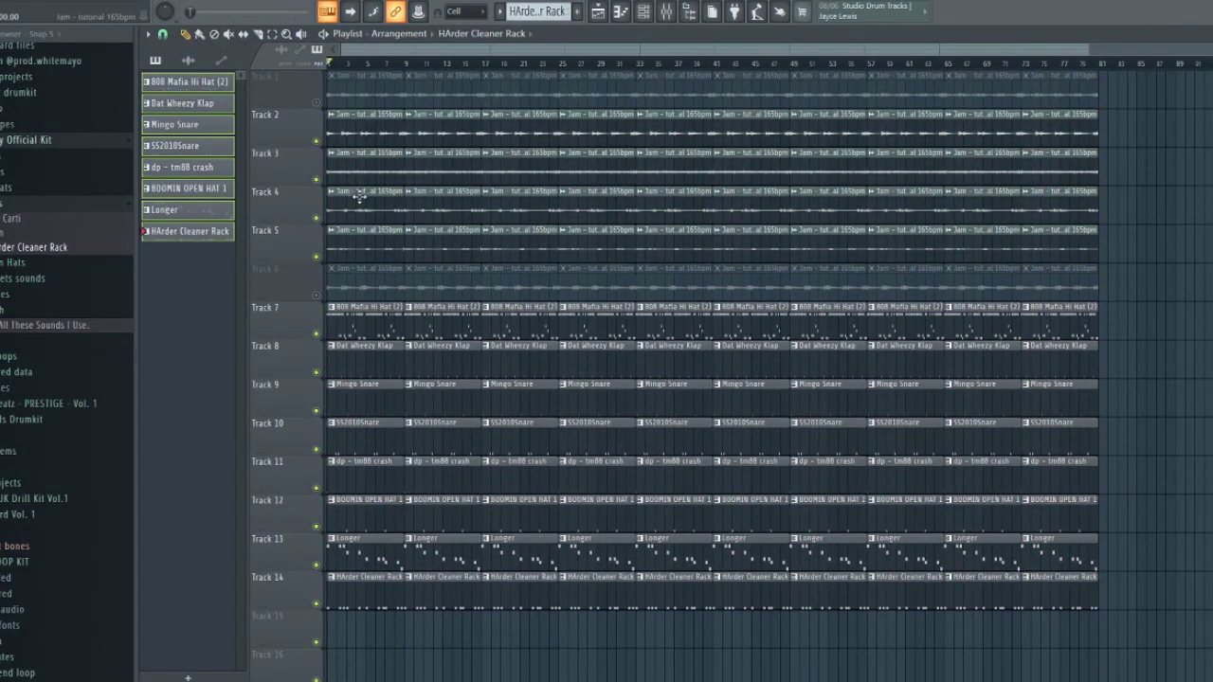
Step: Solo Track 2 and delete the clips of all other tracks in bars 1 to 8
right_click(316, 141)
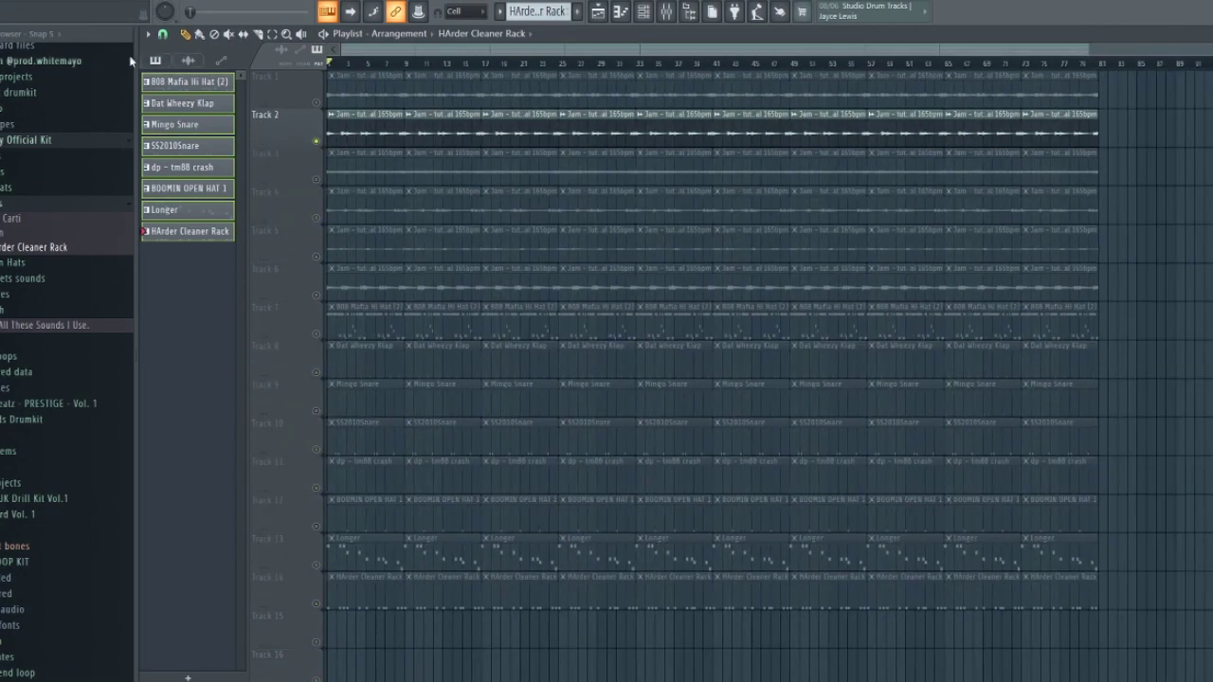
right_click(316, 141)
right_click(317, 141)
key("space")
scroll(284, 180, "up", 5)
left_click_drag(358, 168, 363, 645)
right_click(421, 91)
scroll(527, 126, "down", 2)
Step: Enable Track 6, delete all clips except Tracks 2 and 6 in bars 9 to 16, and unmute all tracks
left_click(316, 294)
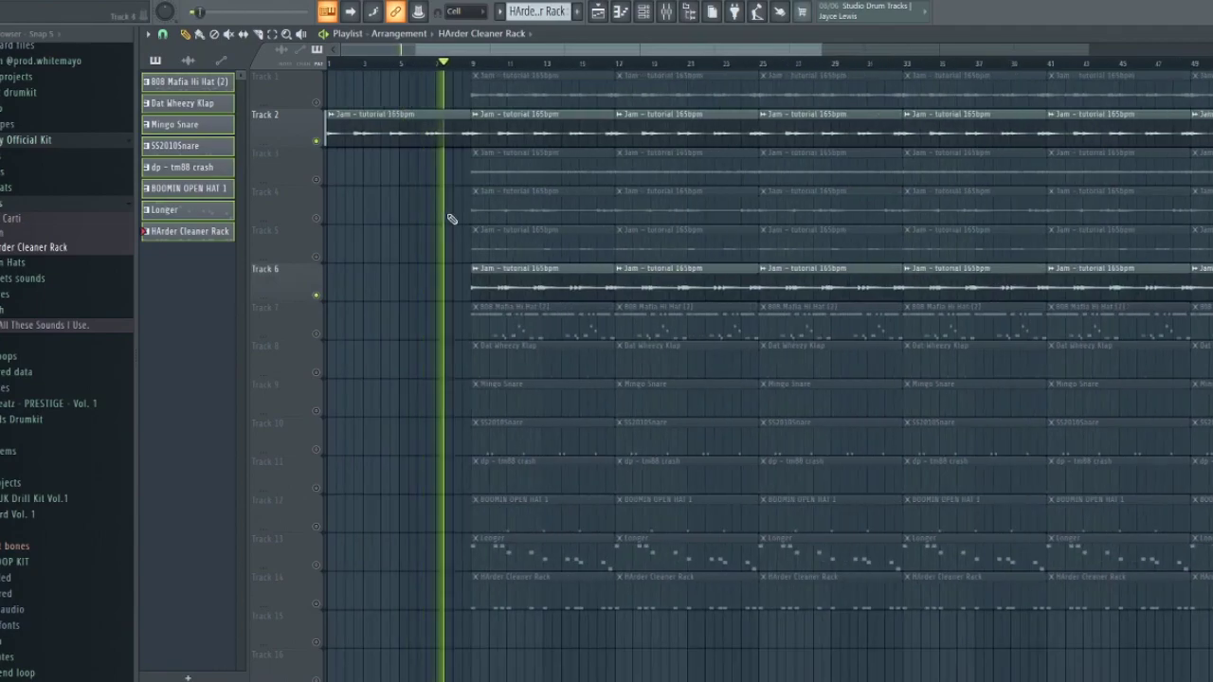
left_click_drag(536, 239, 535, 163)
right_click(532, 102)
left_click_drag(532, 318, 530, 597)
right_click(316, 141)
right_click(317, 142)
scroll(455, 301, "down", 3)
Step: Delete the Track 2 and Track 6 clips in bars 17 to 32 and the HArder Cleaner Rack clip in bars 17 to 24
right_click(514, 287)
right_click(521, 131)
right_click(517, 600)
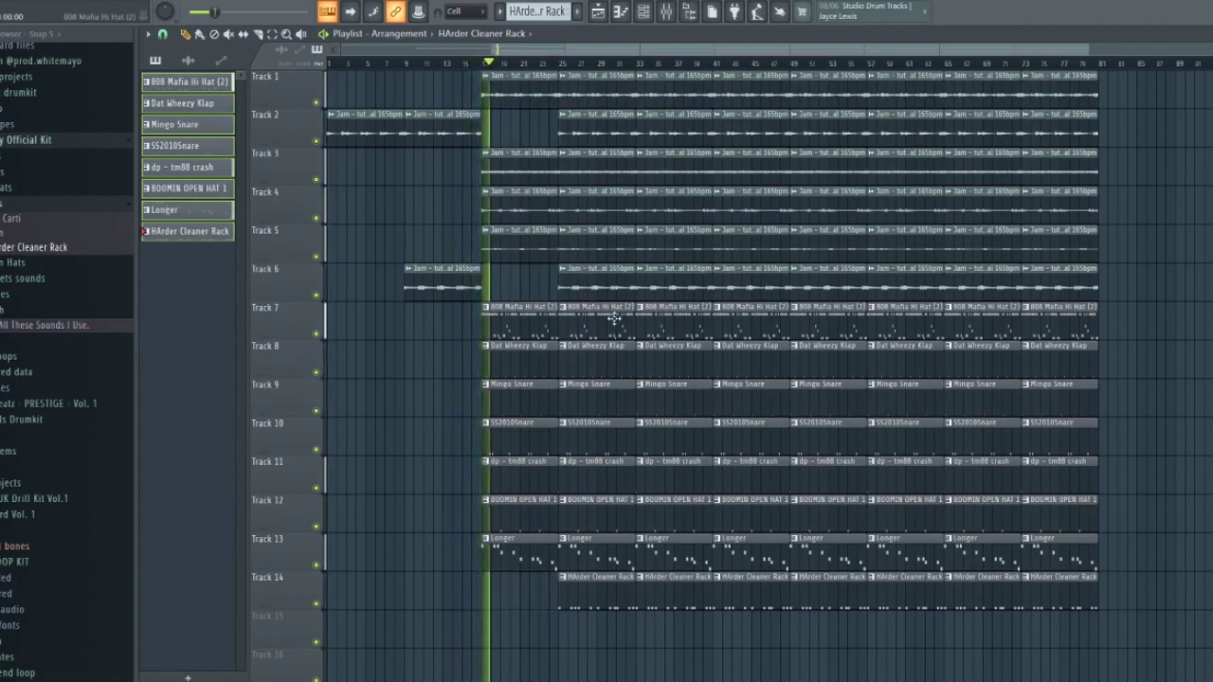
right_click(610, 288)
right_click(590, 131)
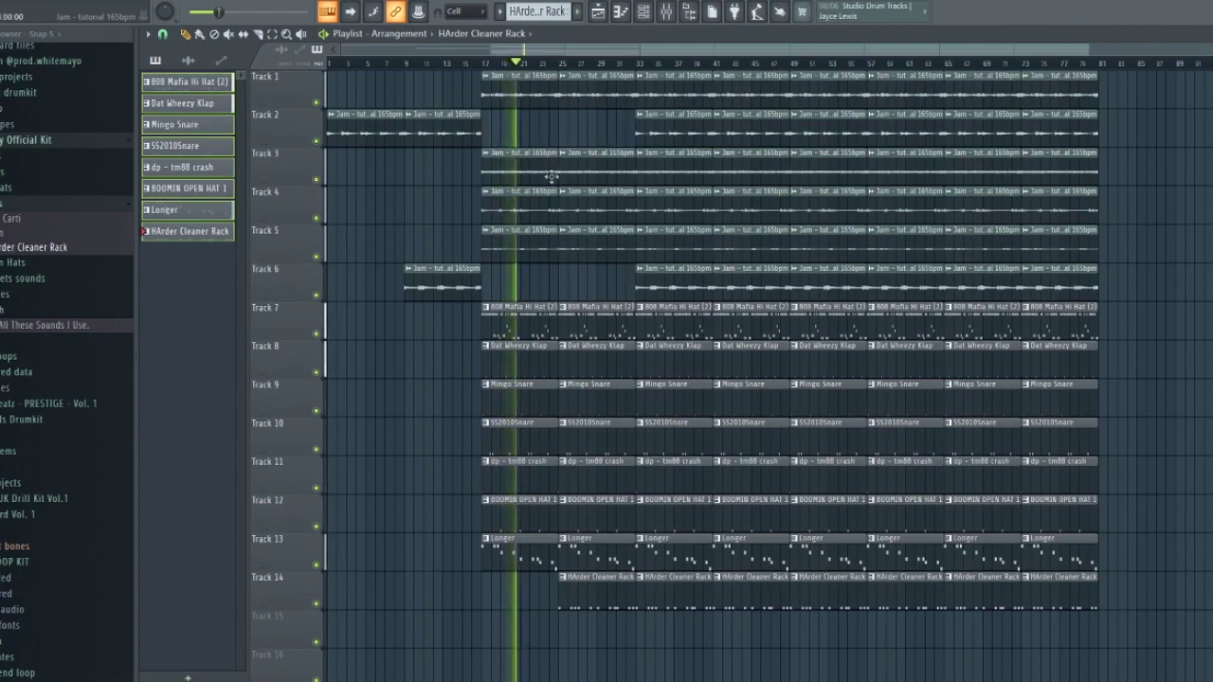
Step: Delete the Jam audio clips on Tracks 1, 3, 4, 5 and 6 in bars 33 to 40
scroll(488, 170, "up", 2)
right_click(657, 99)
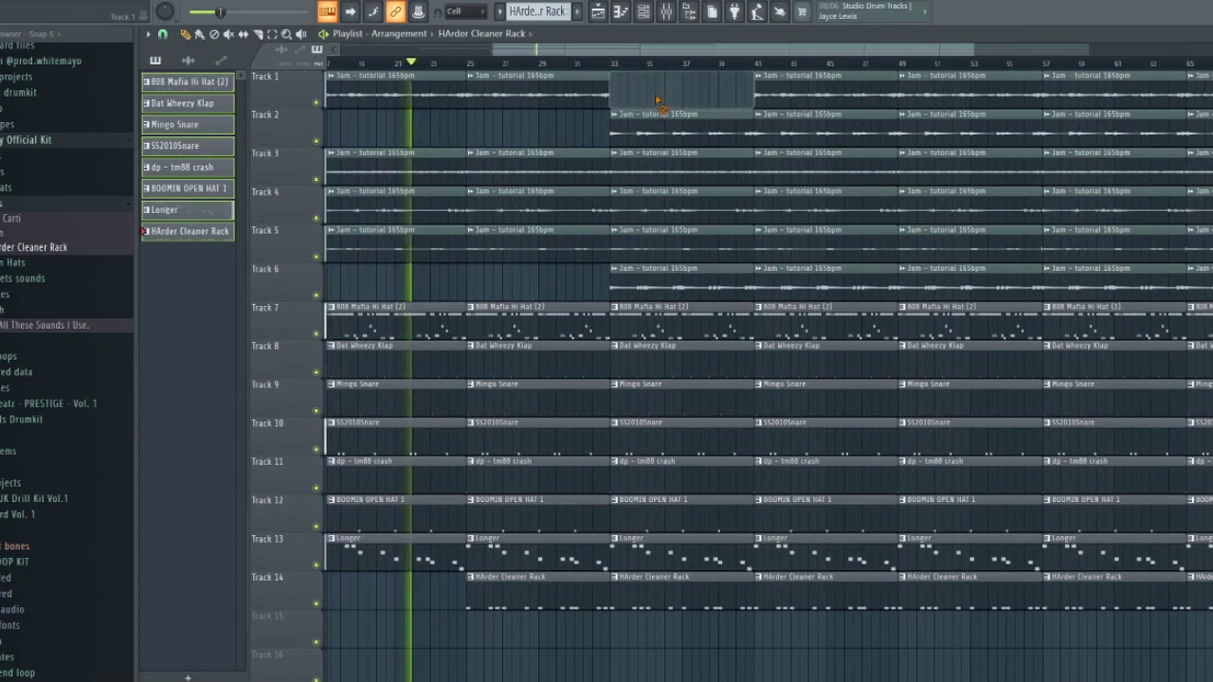
right_click(663, 285)
right_click(660, 244)
right_click(659, 203)
right_click(661, 171)
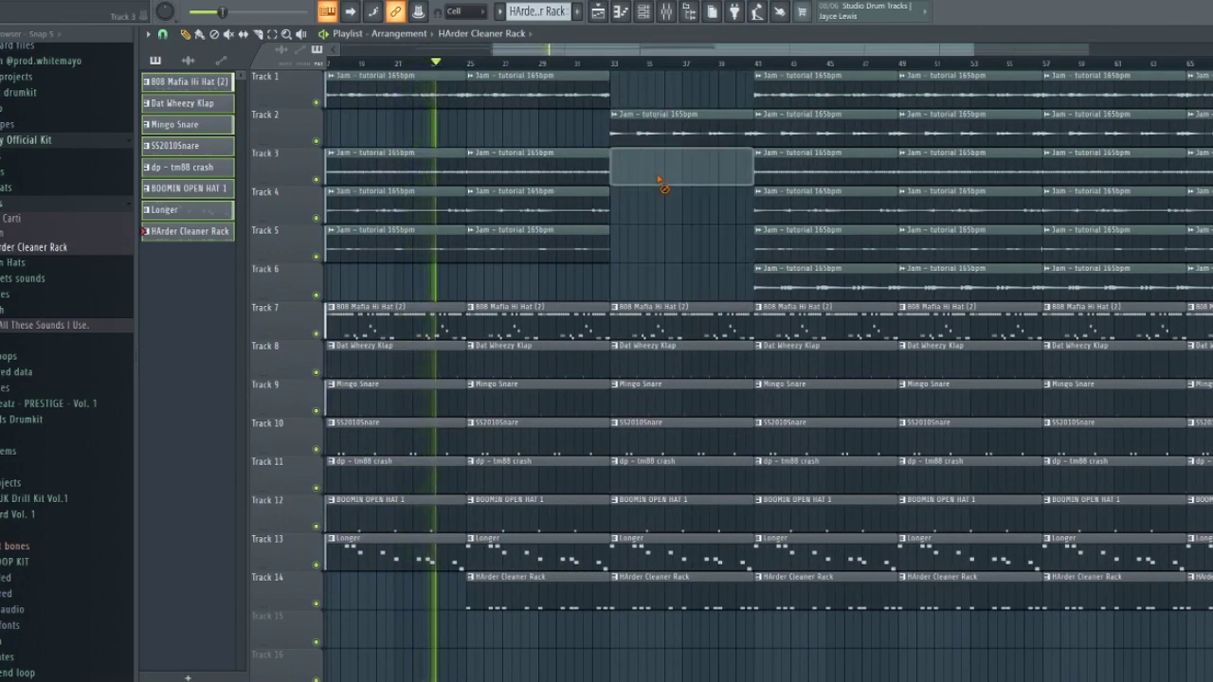
Step: Clear the drum and bass patterns from bars 33 and 34, and delete the HArder Cleaner Rack clip in bars 33 to 40
left_click_drag(622, 321, 637, 678)
left_click_drag(613, 557, 651, 574)
right_click(656, 563)
scroll(641, 617, "down", 2)
left_click(695, 608)
right_click(701, 597)
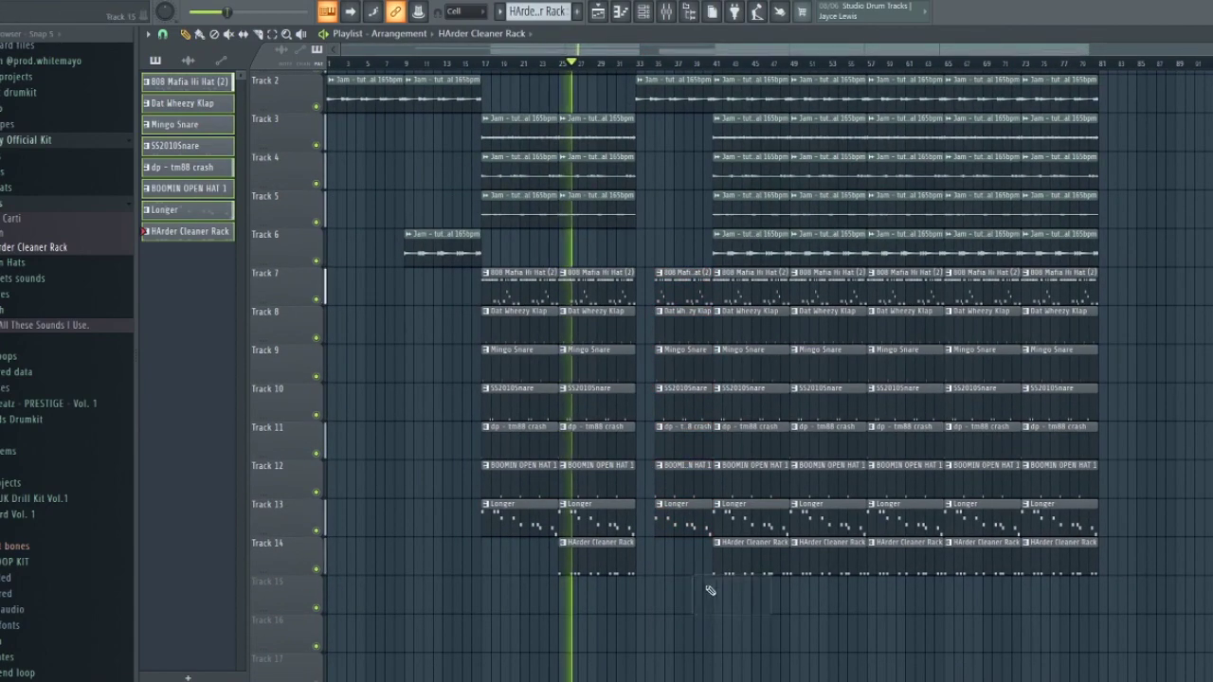
Step: Delete the Jam audio clips on Tracks 1, 3, 5 and 6 in bars 41 to 48, keeping those on Tracks 2 and 4
right_click(781, 246)
scroll(741, 173, "up", 2)
scroll(804, 188, "down", 2)
scroll(805, 187, "up", 2)
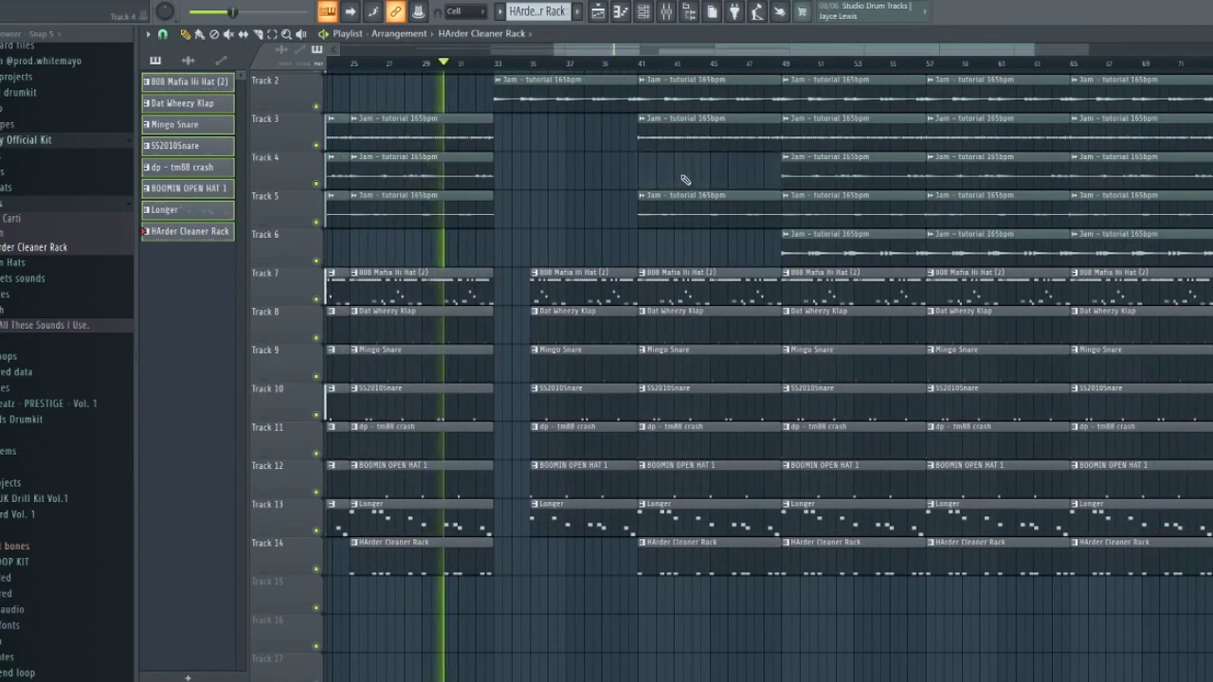
right_click(699, 206)
scroll(699, 210, "down", 2)
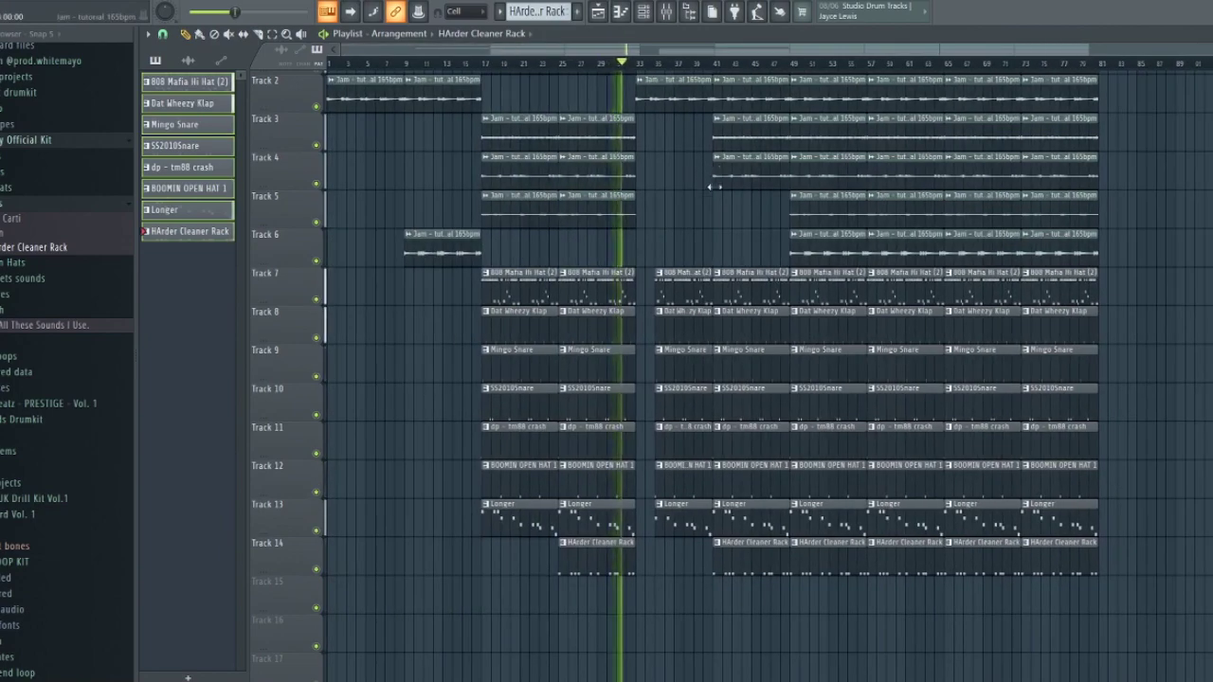
scroll(699, 219, "up", 2)
scroll(698, 220, "up", 1)
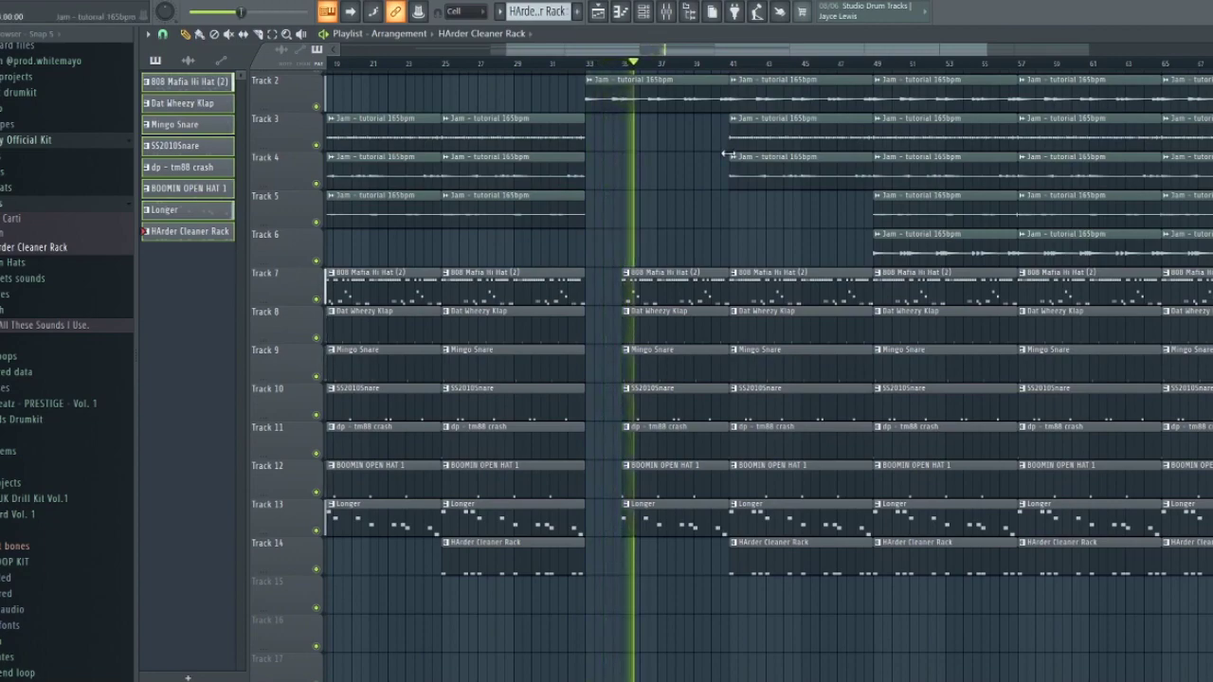
scroll(754, 225, "down", 3)
scroll(755, 225, "up", 3)
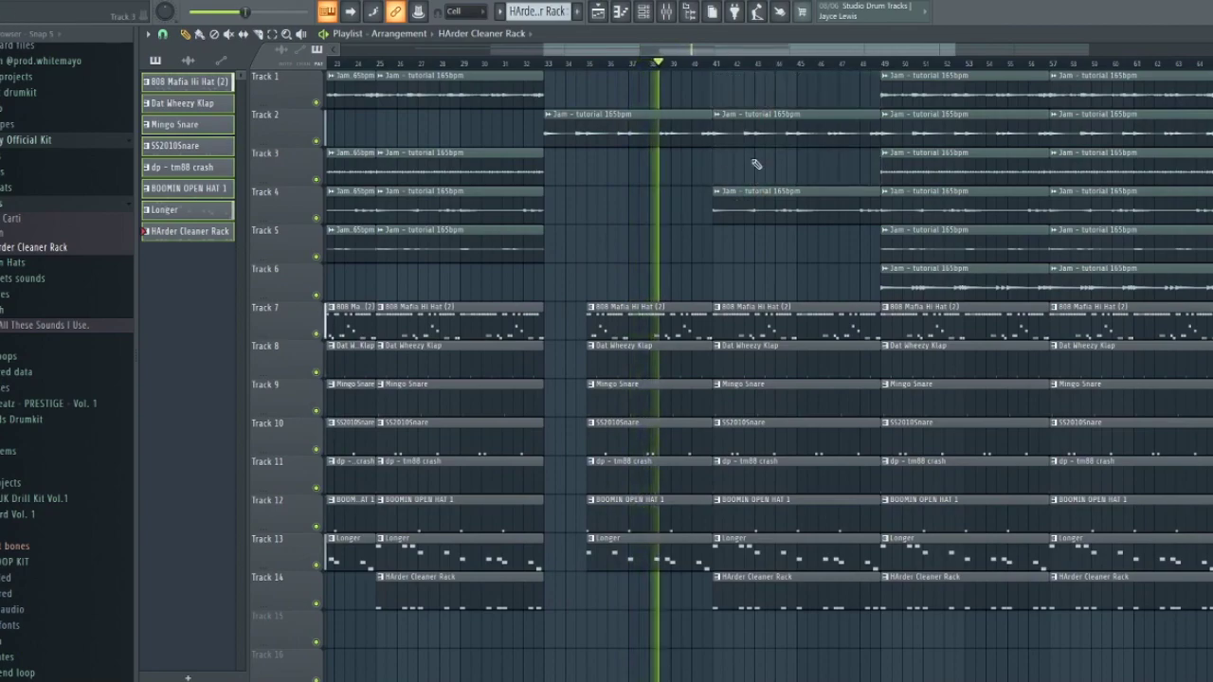
scroll(758, 185, "down", 3)
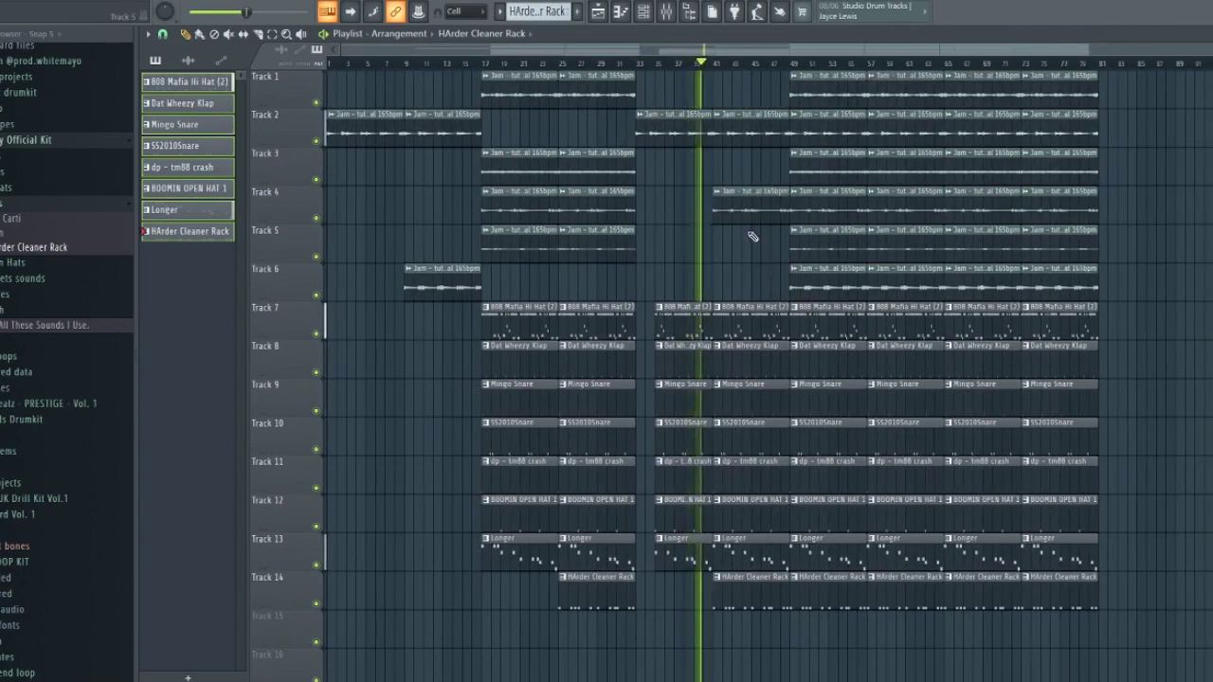
left_click(806, 171)
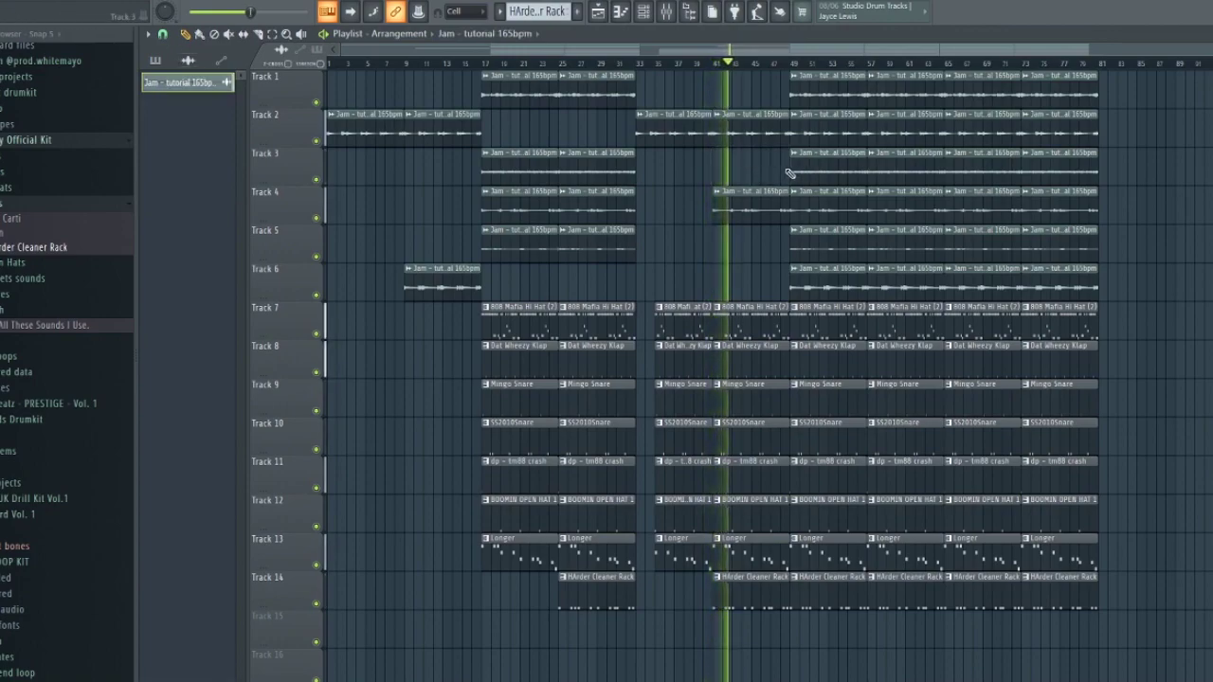
scroll(829, 250, "up", 2)
scroll(872, 246, "down", 2)
scroll(925, 241, "up", 2)
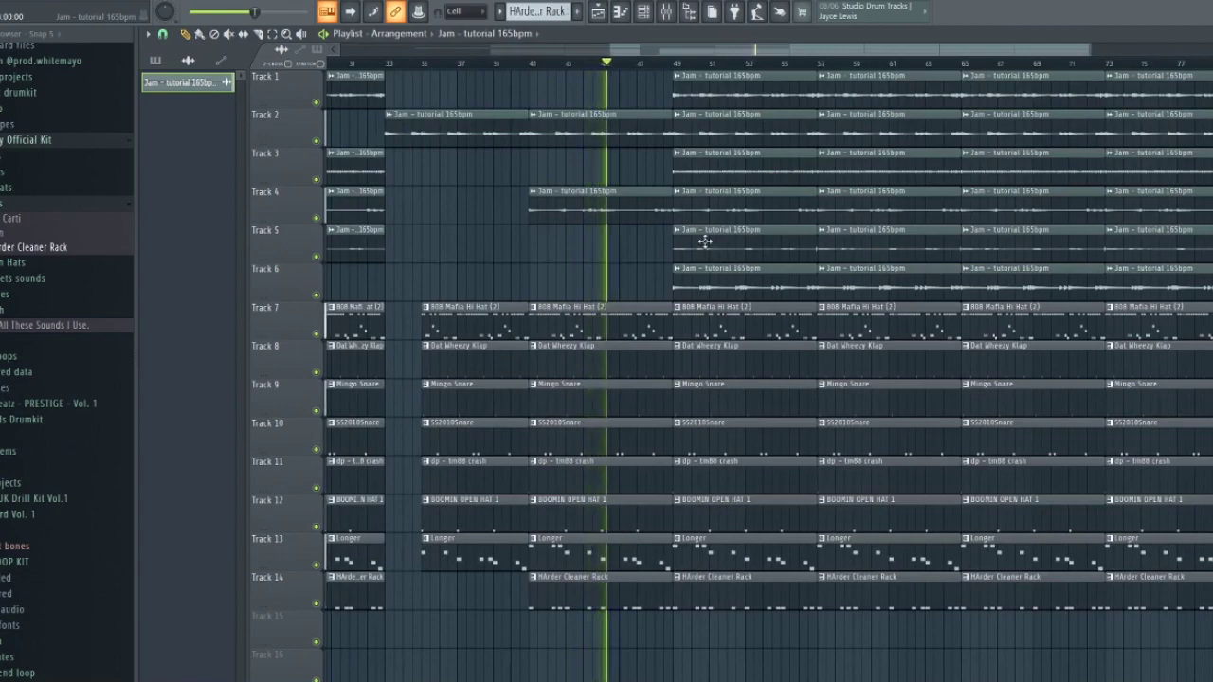
scroll(720, 253, "down", 2)
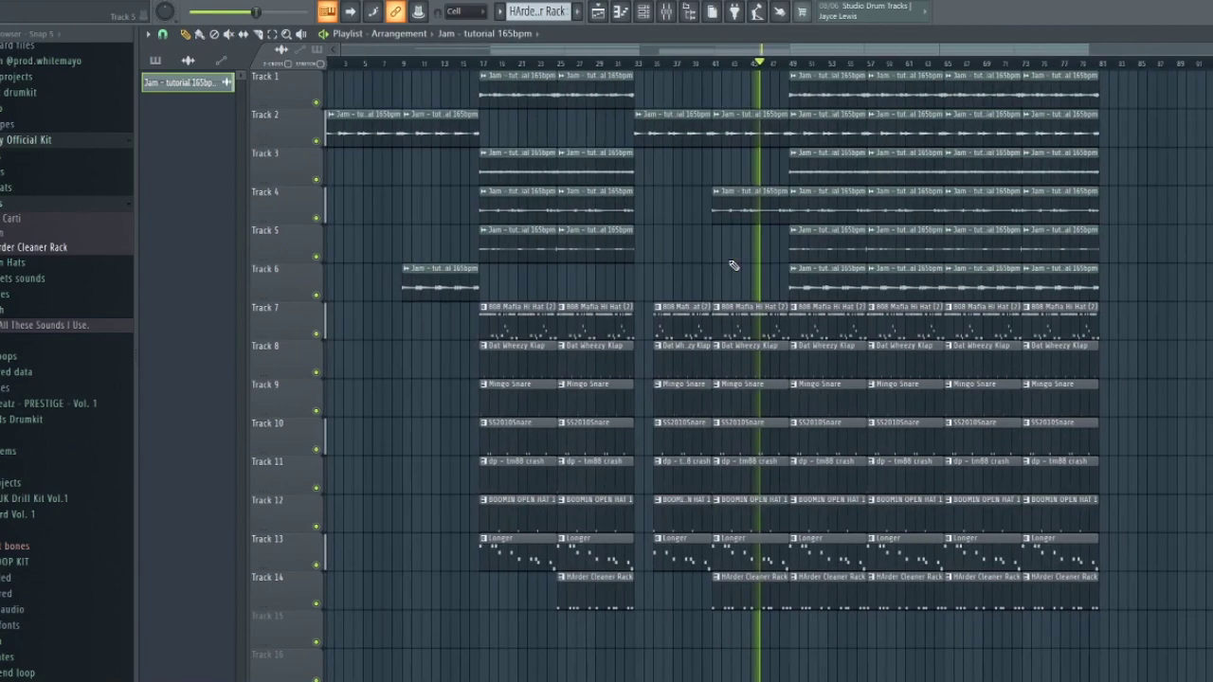
Step: Delete the Jam audio clips on Tracks 1 and 5 and the Longer and HArder Cleaner Rack clips in bars 49 to 56
right_click(820, 246)
right_click(824, 93)
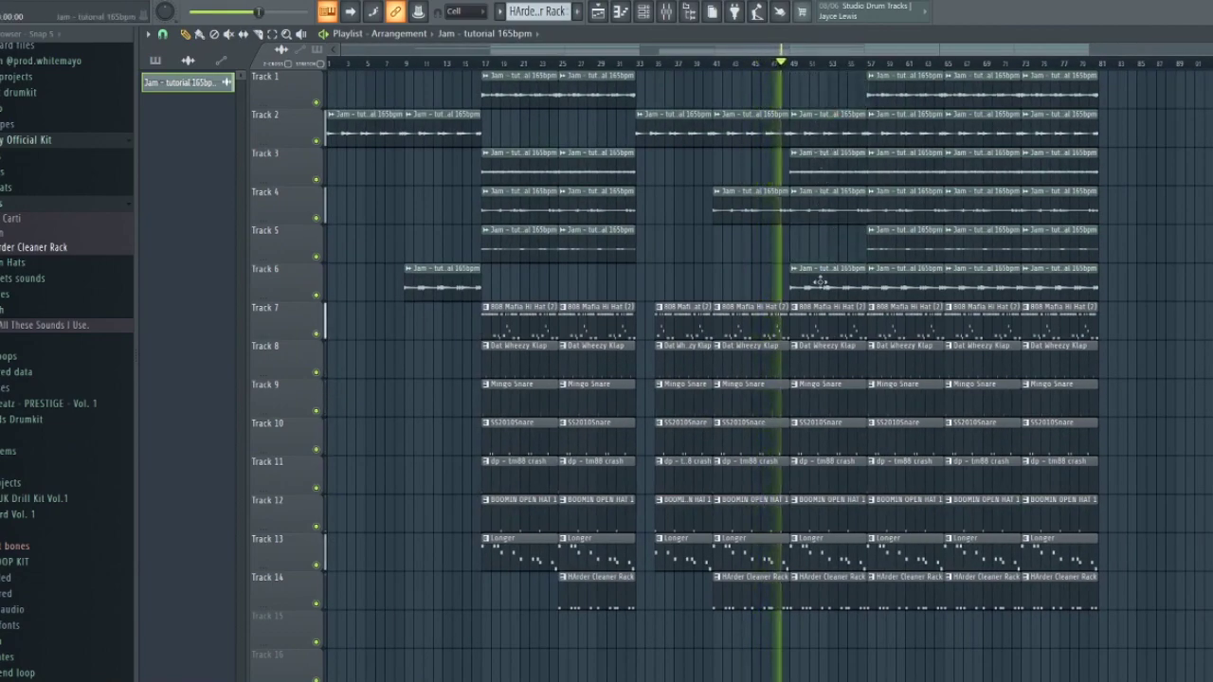
right_click(811, 555)
right_click(812, 580)
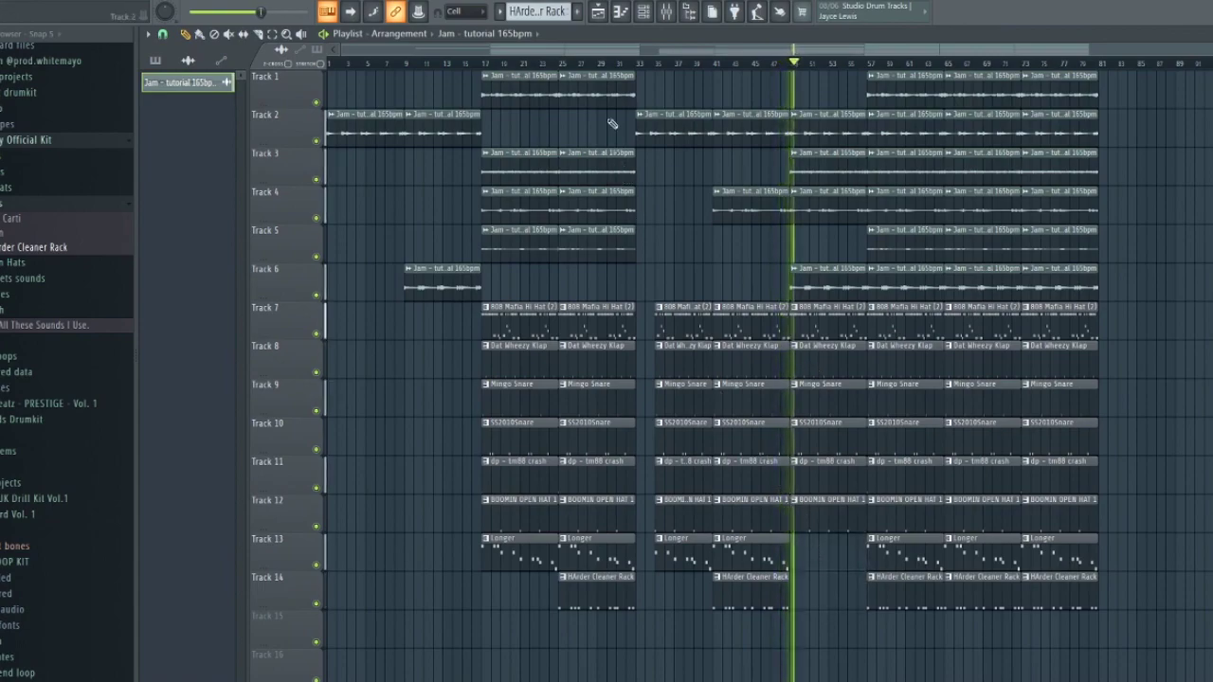
Step: Clear all clips from bar 57 onward and place single Jam audio clips on Tracks 2 and 6 in bars 57 to 64
scroll(839, 243, "up", 2)
scroll(842, 245, "down", 2)
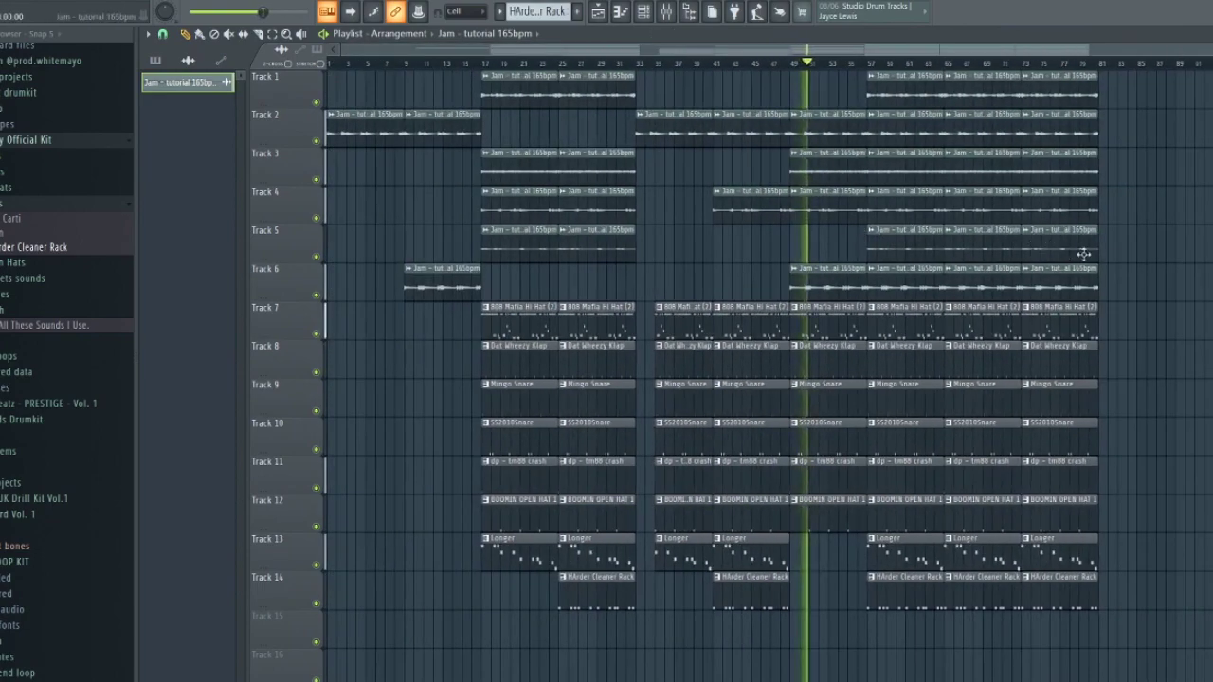
scroll(1127, 275, "up", 2)
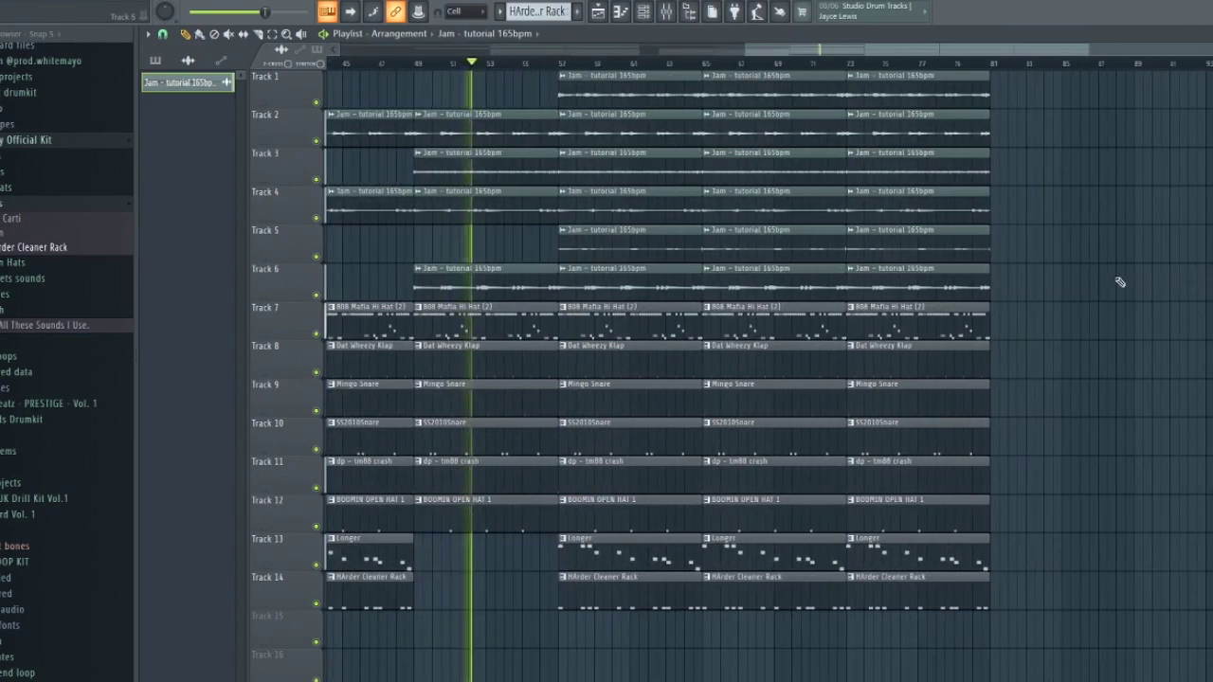
scroll(663, 244, "down", 2)
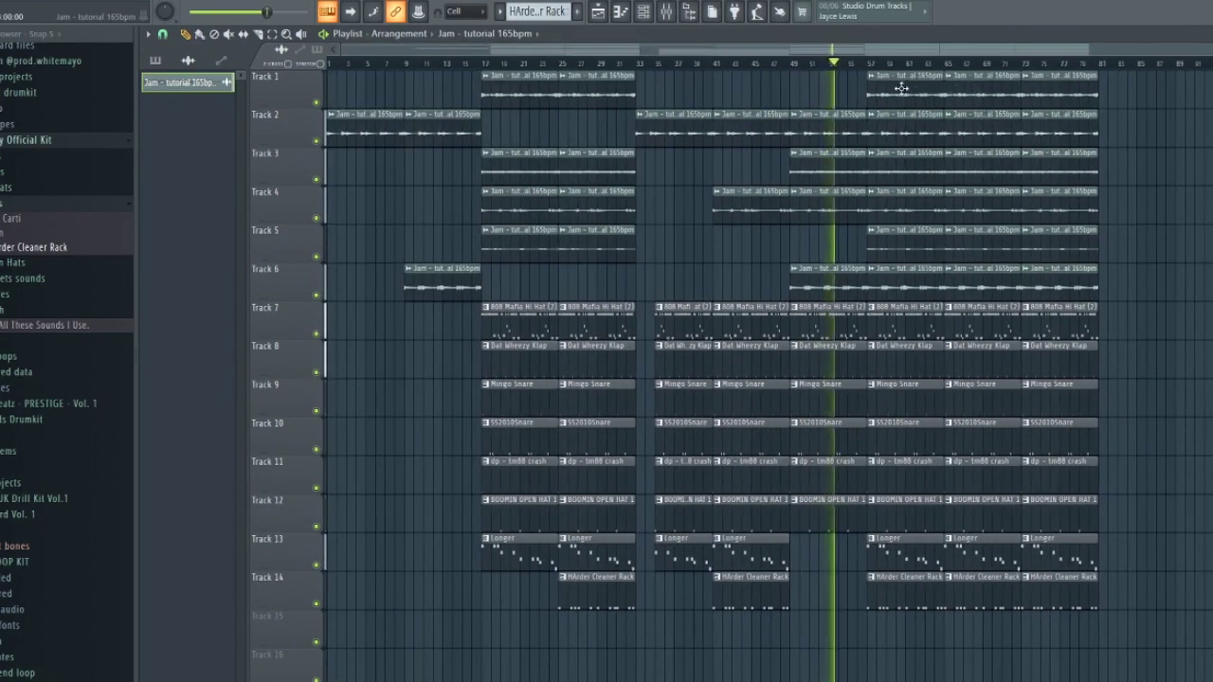
left_click_drag(901, 88, 1119, 679)
key("Delete")
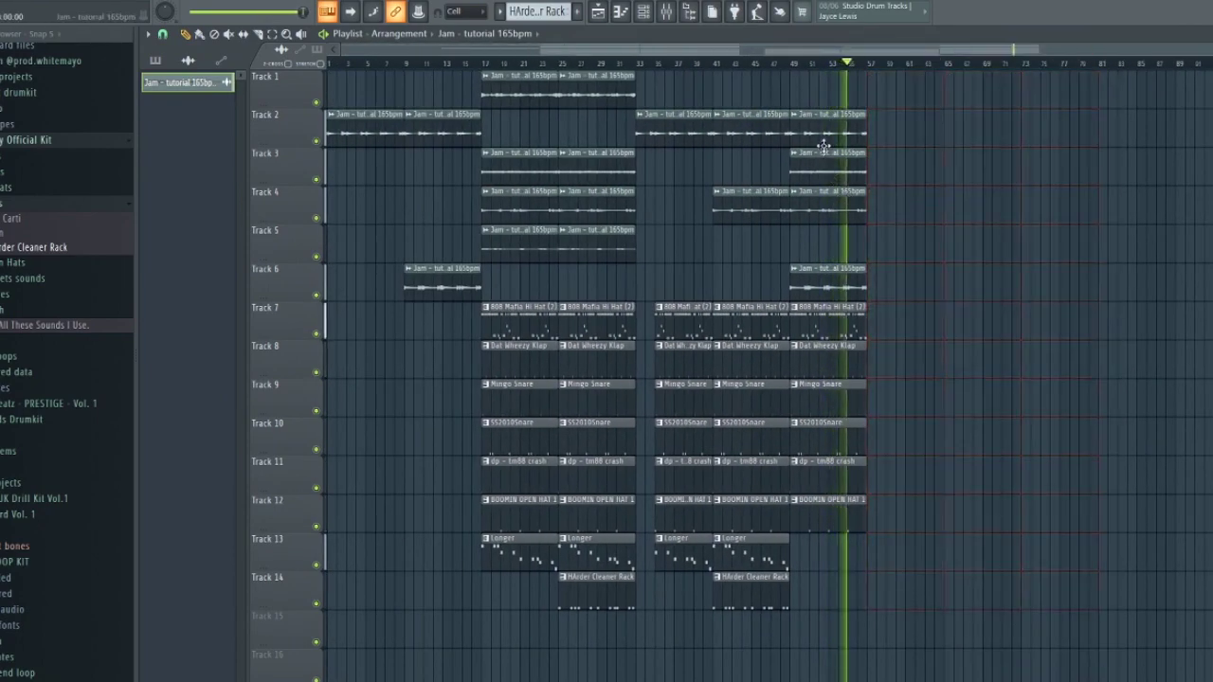
left_click(872, 140)
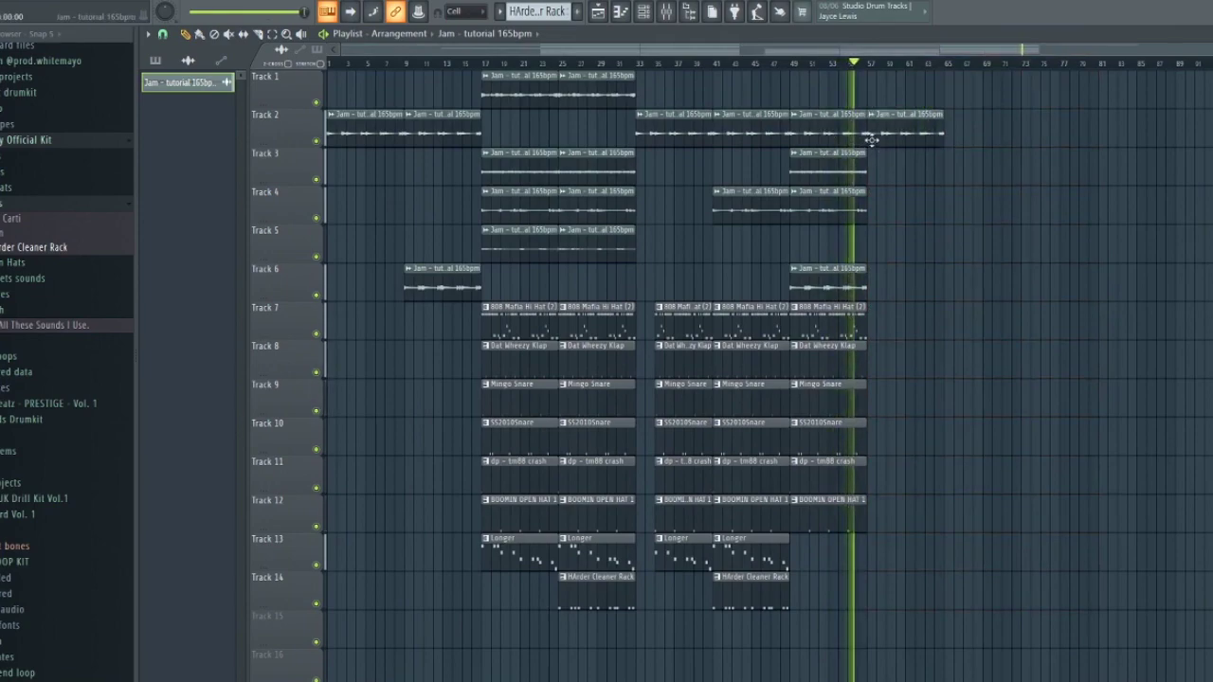
left_click(875, 292)
Step: Copy all clips from bars 17 to 32 and paste them into bars 65 to 80
left_click_drag(534, 73, 591, 679)
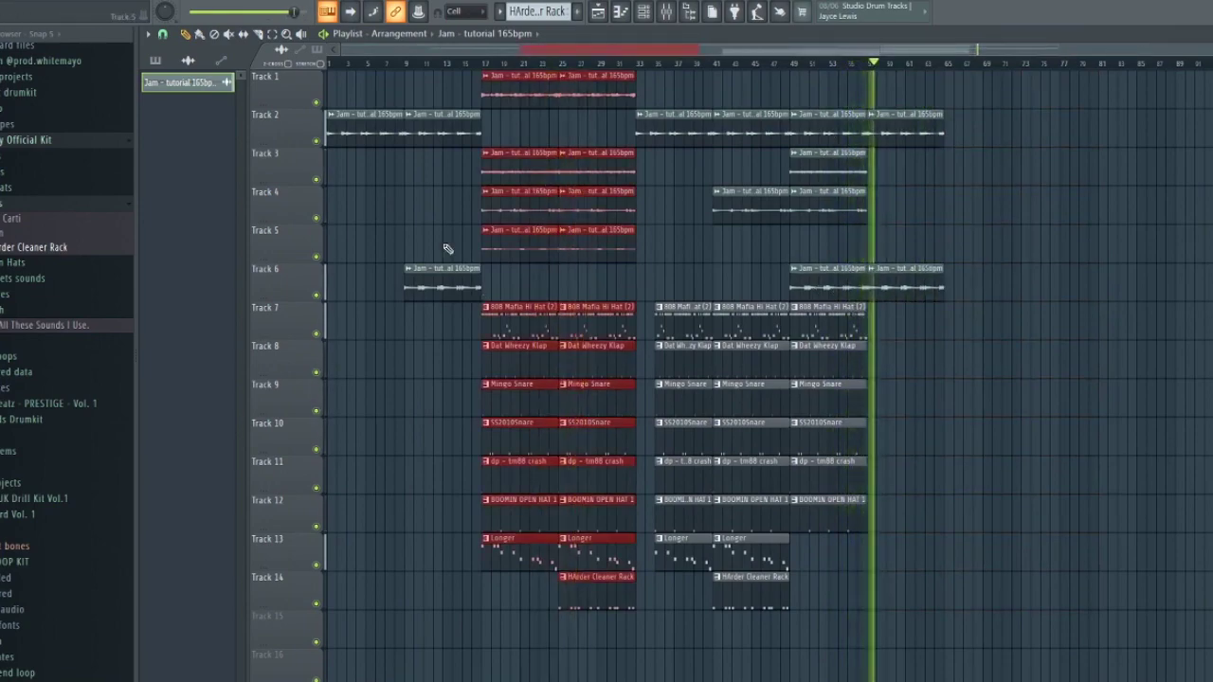
key("ctrl+c")
key("ctrl+v")
left_click_drag(363, 92, 981, 74)
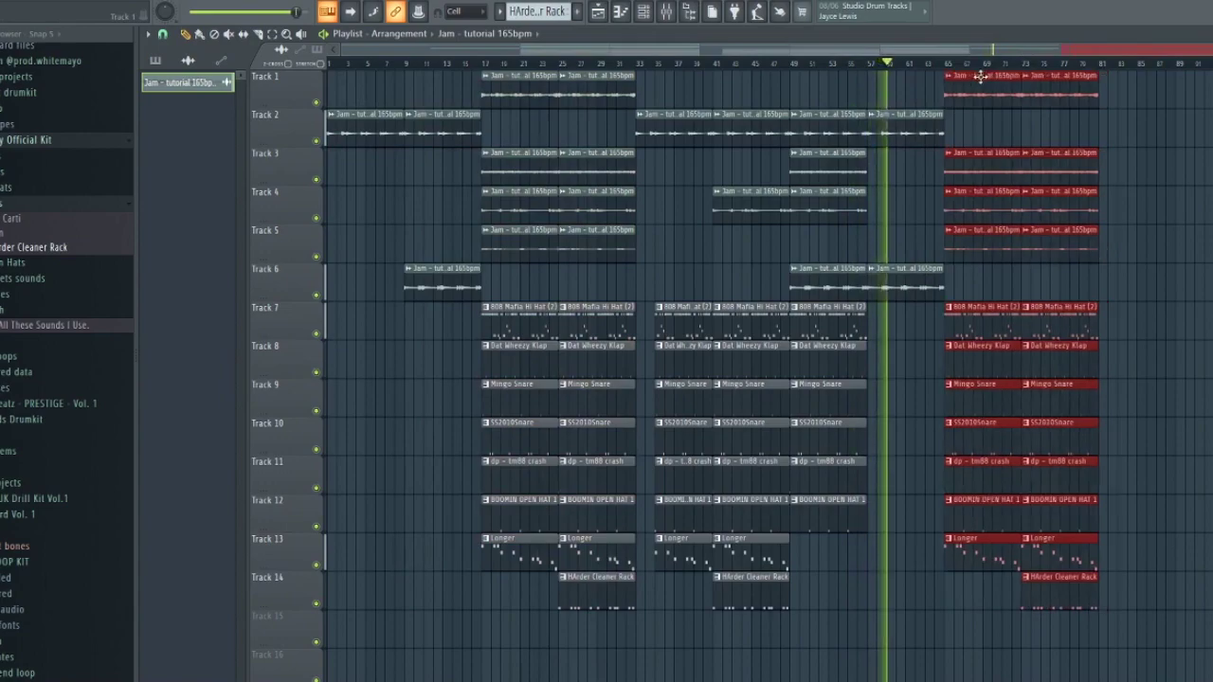
Step: Duplicate the arrangement section from bars 33 to 80 into bars 81 to 128
left_click_drag(690, 70, 1053, 621)
key("ctrl+b")
scroll(947, 582, "down", 2)
left_click(1176, 309)
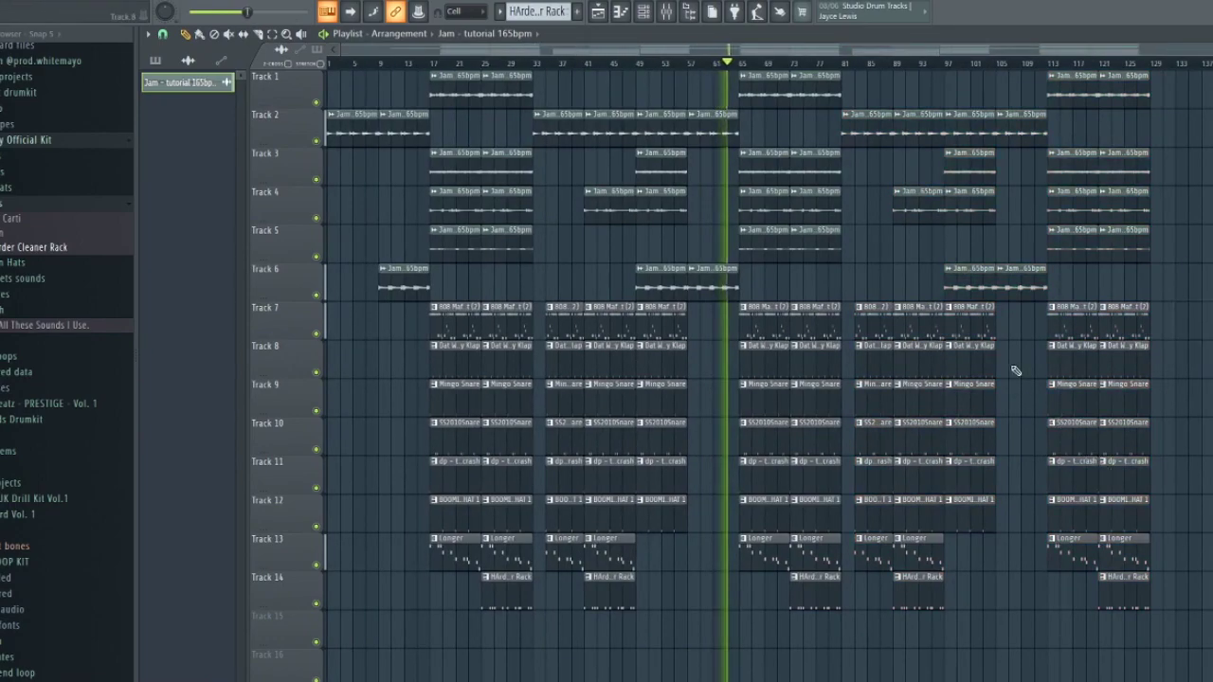
Step: Duplicate the section once more from bar 129 and delete the surplus clips after bar 144
left_click_drag(566, 97, 1184, 520)
key("ctrl+b")
scroll(1053, 157, "down", 3)
left_click_drag(894, 89, 1203, 633)
key("Delete")
scroll(1033, 465, "up", 2)
Step: Create an automation clip for the Master track's volume fader in the mixer
left_click(671, 15)
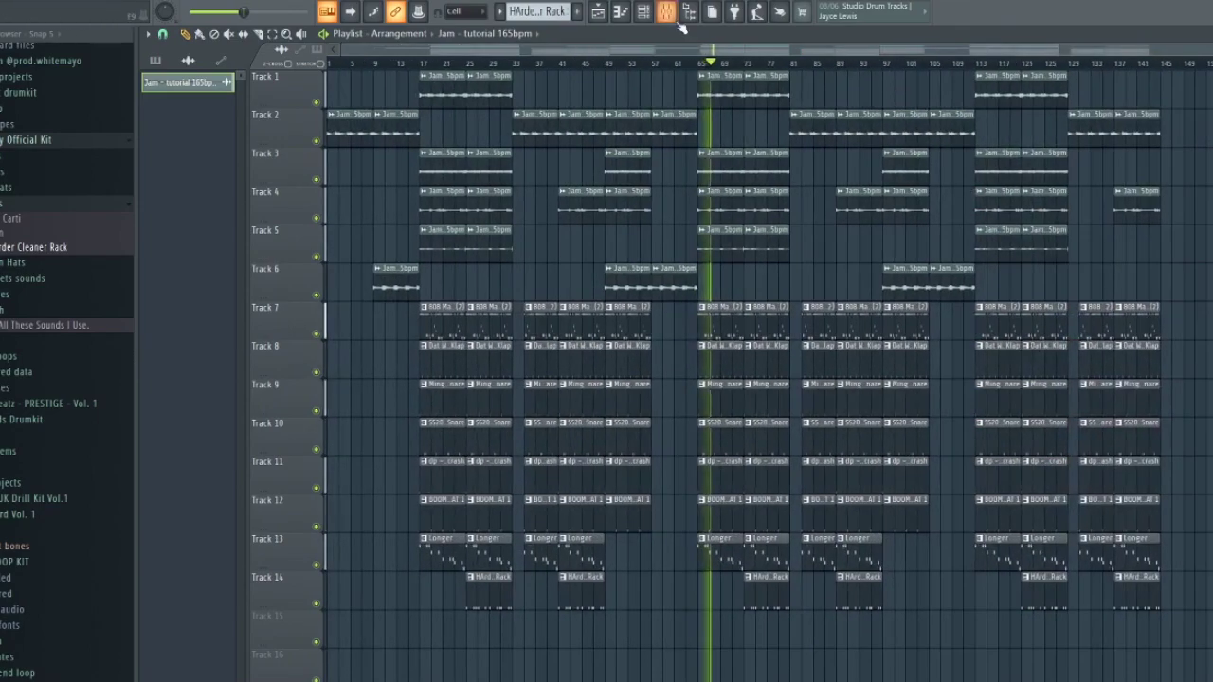
left_click(666, 10)
right_click(188, 347)
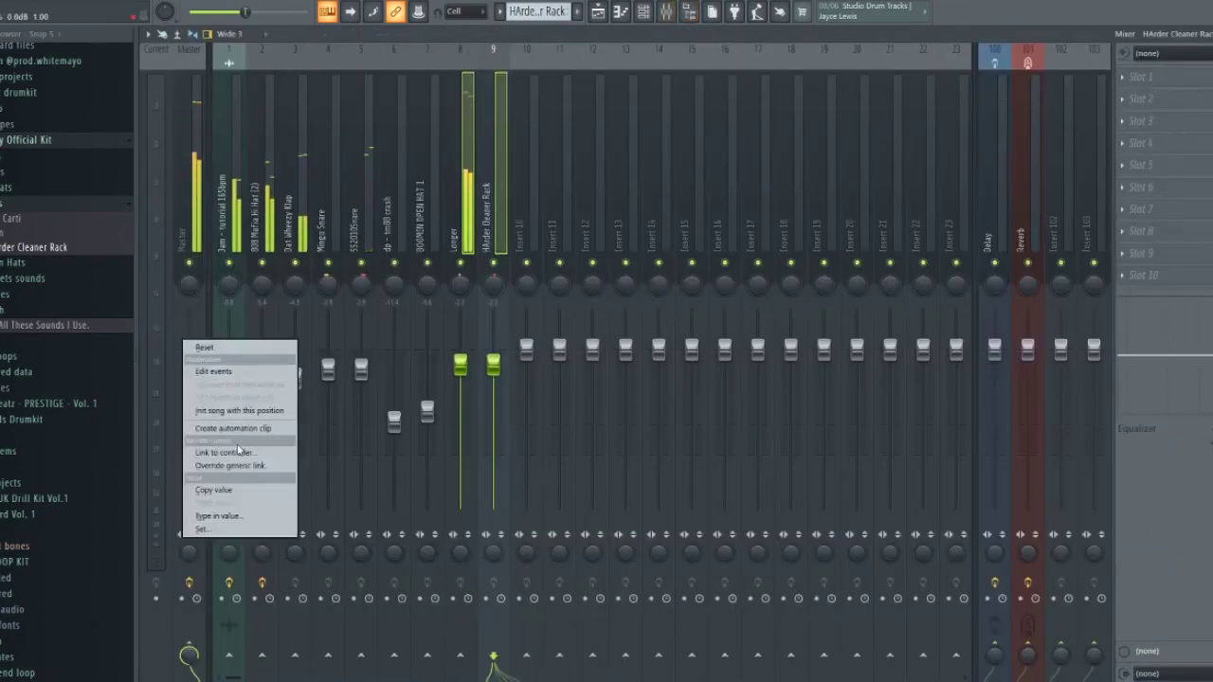
left_click(234, 428)
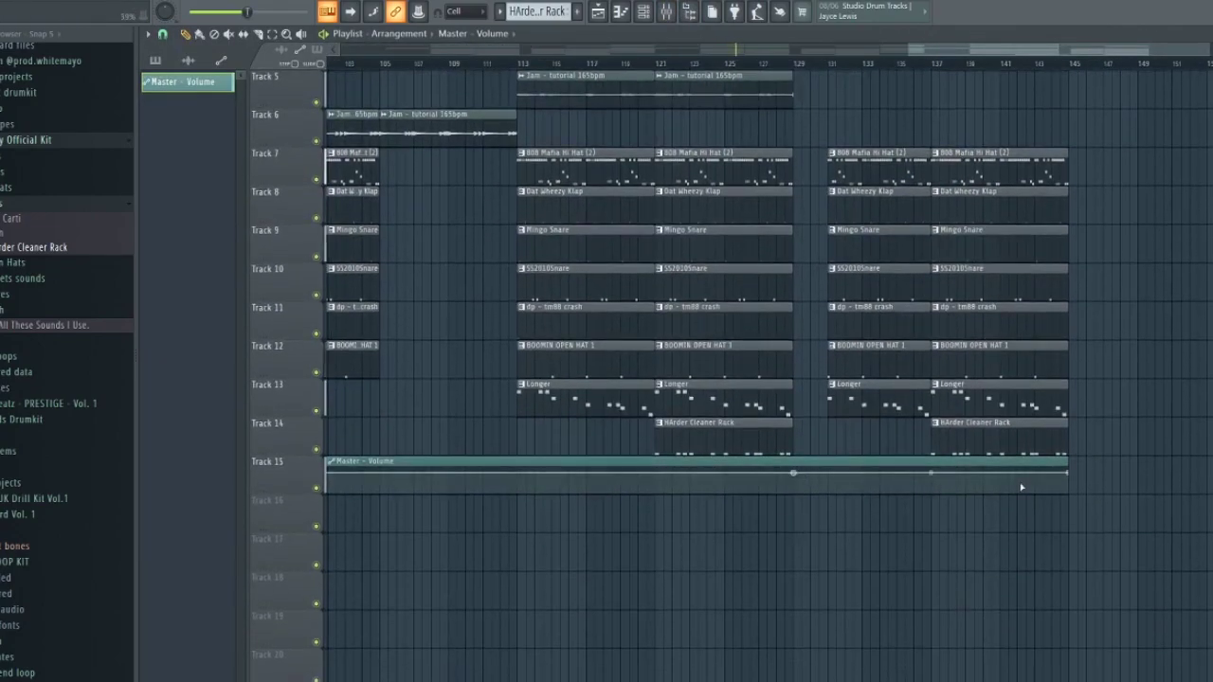
Step: Ramp the Master volume automation down to zero from bar 129 to the song's end, and remove the part before bar 129
left_click_drag(1068, 474, 1074, 522)
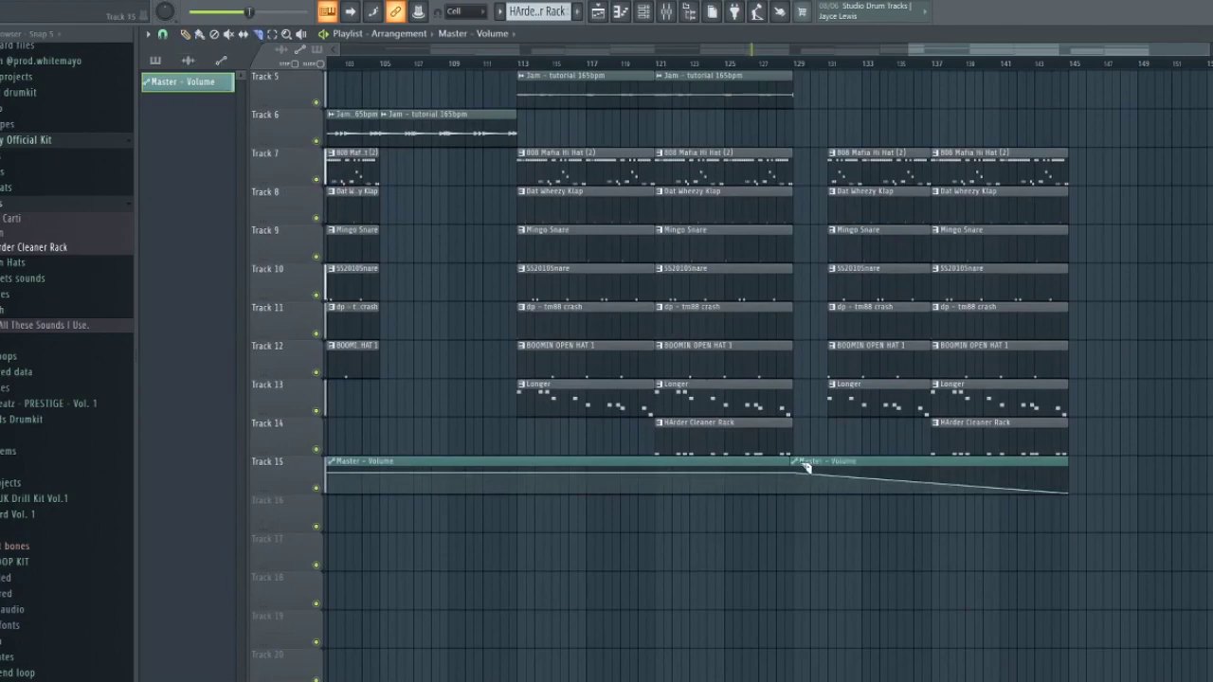
left_click_drag(802, 464, 777, 488)
scroll(862, 568, "down", 5)
scroll(866, 572, "up", 4)
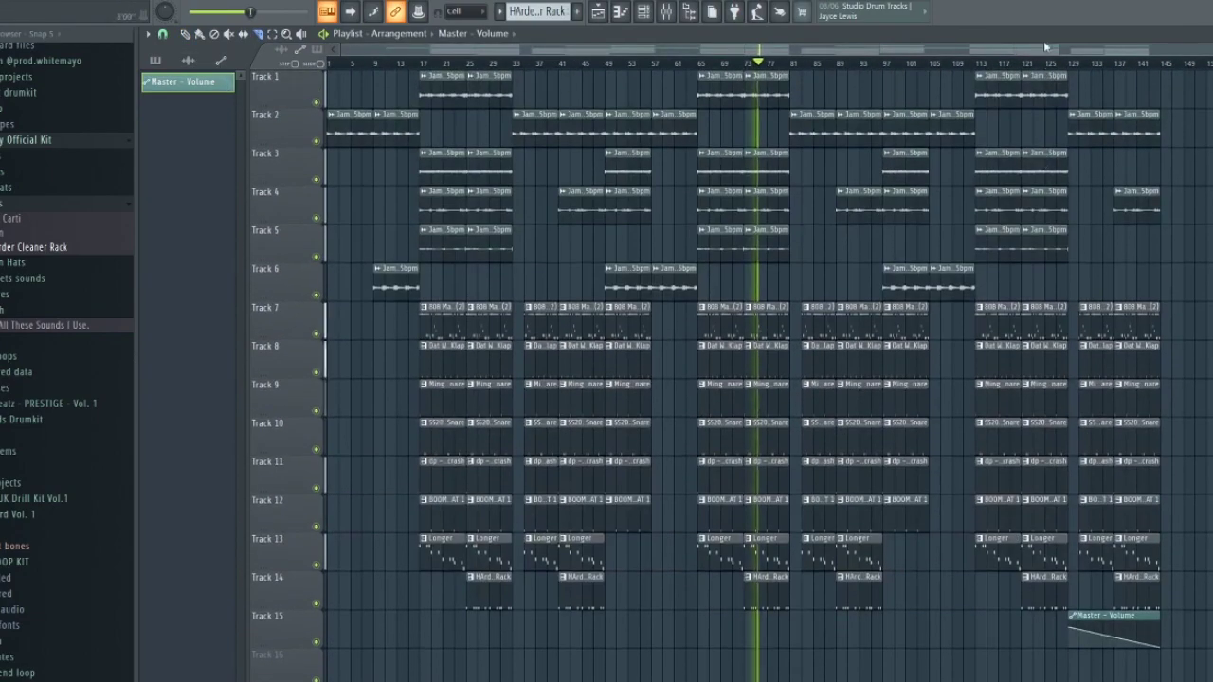
Step: Play the outro from bar 129 to check the Master volume fade-out
left_click(1072, 63)
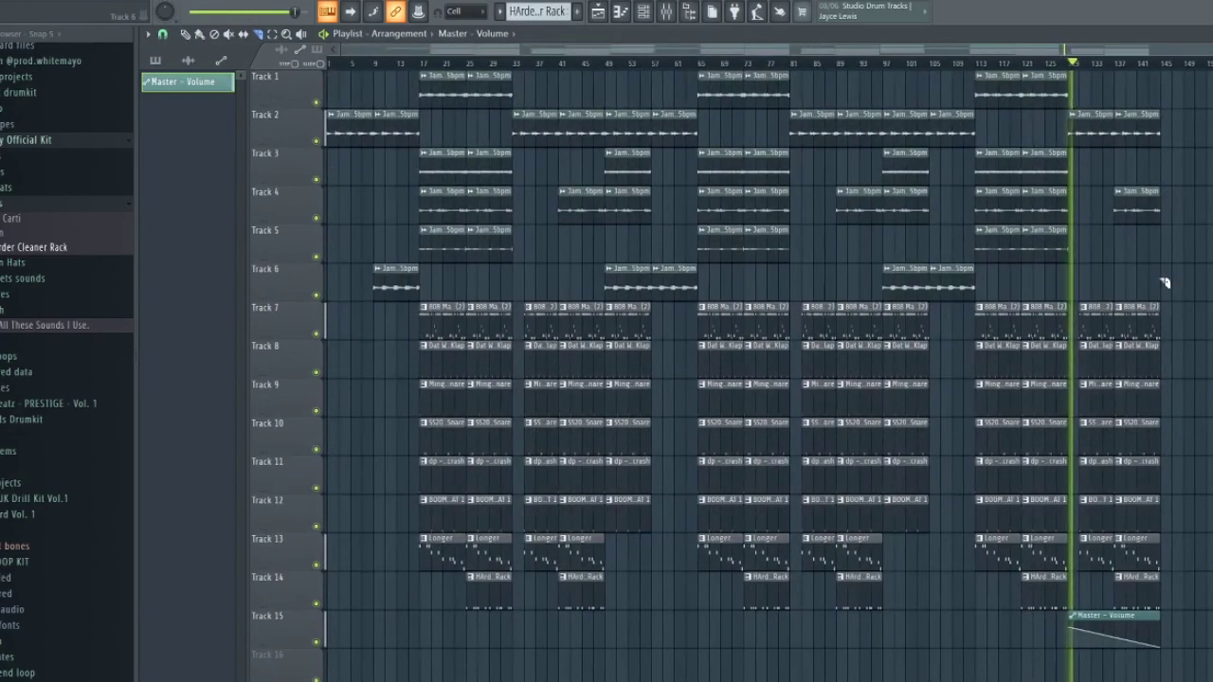
scroll(1179, 289, "up", 2)
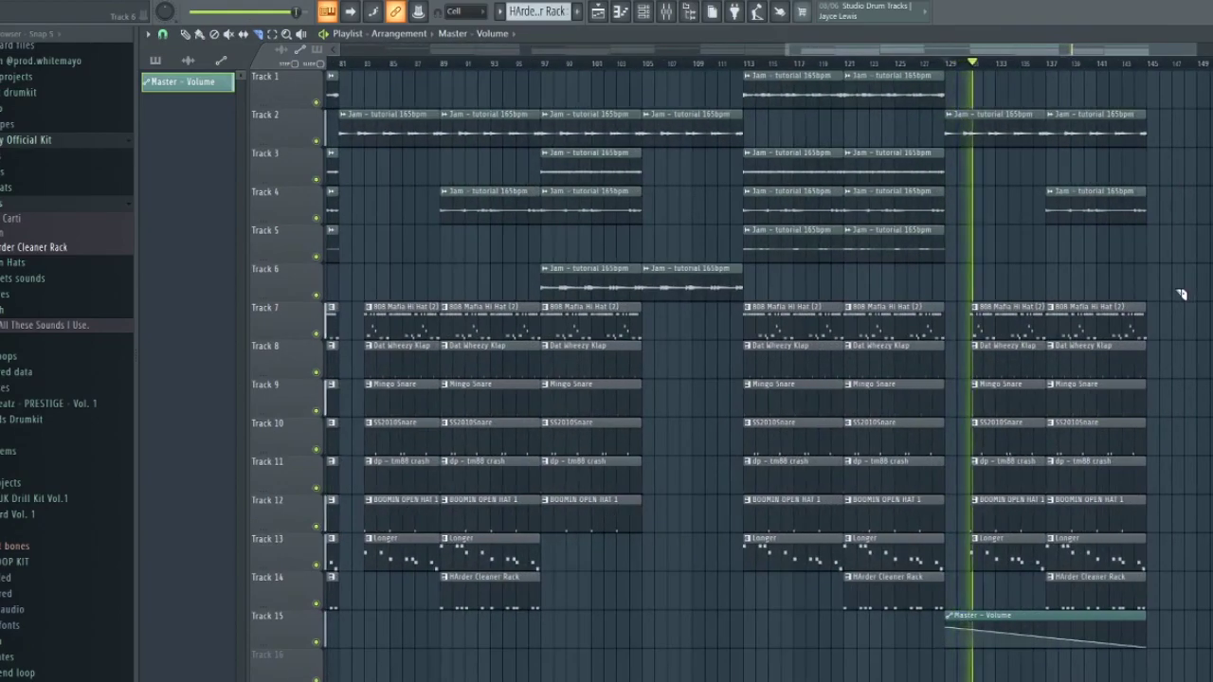
scroll(1198, 291, "down", 2)
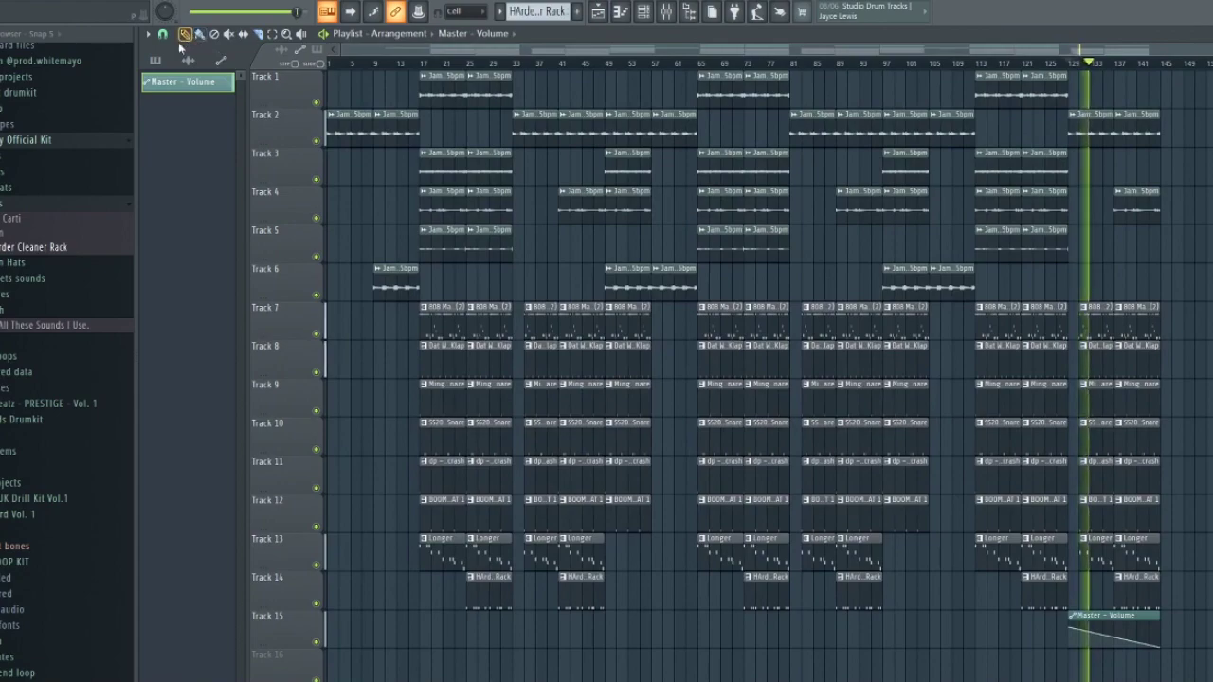
left_click(94, 201)
left_click(81, 142)
scroll(90, 171, "up", 6)
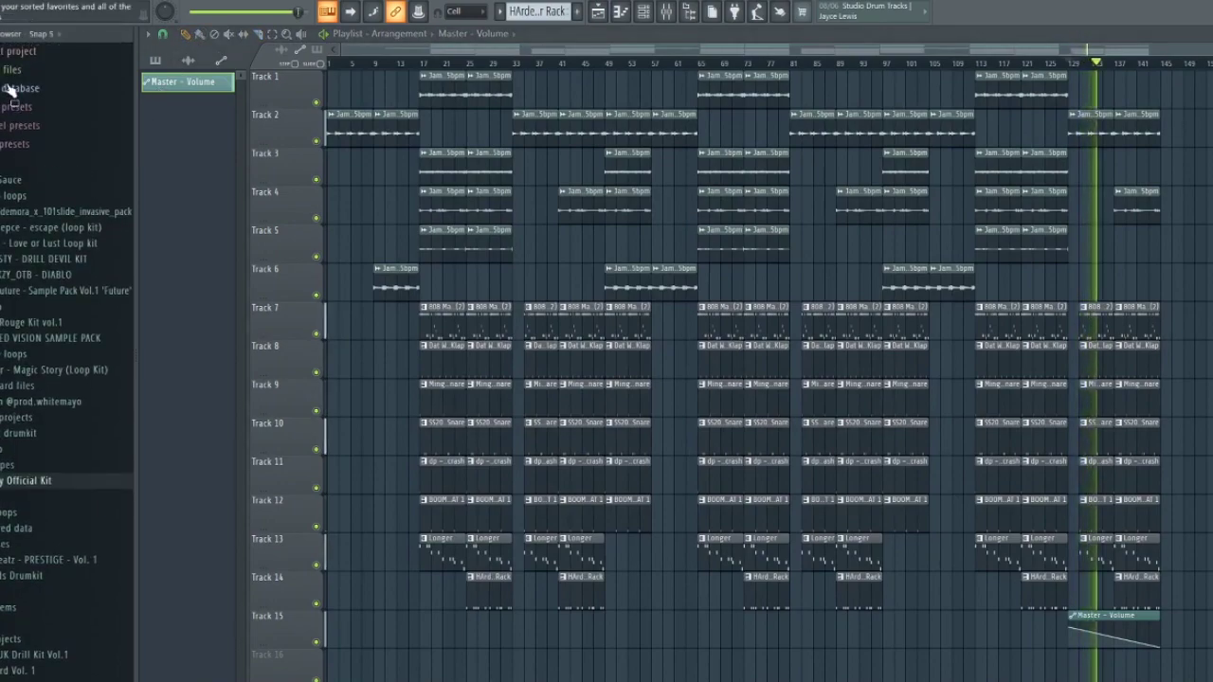
left_click(9, 71)
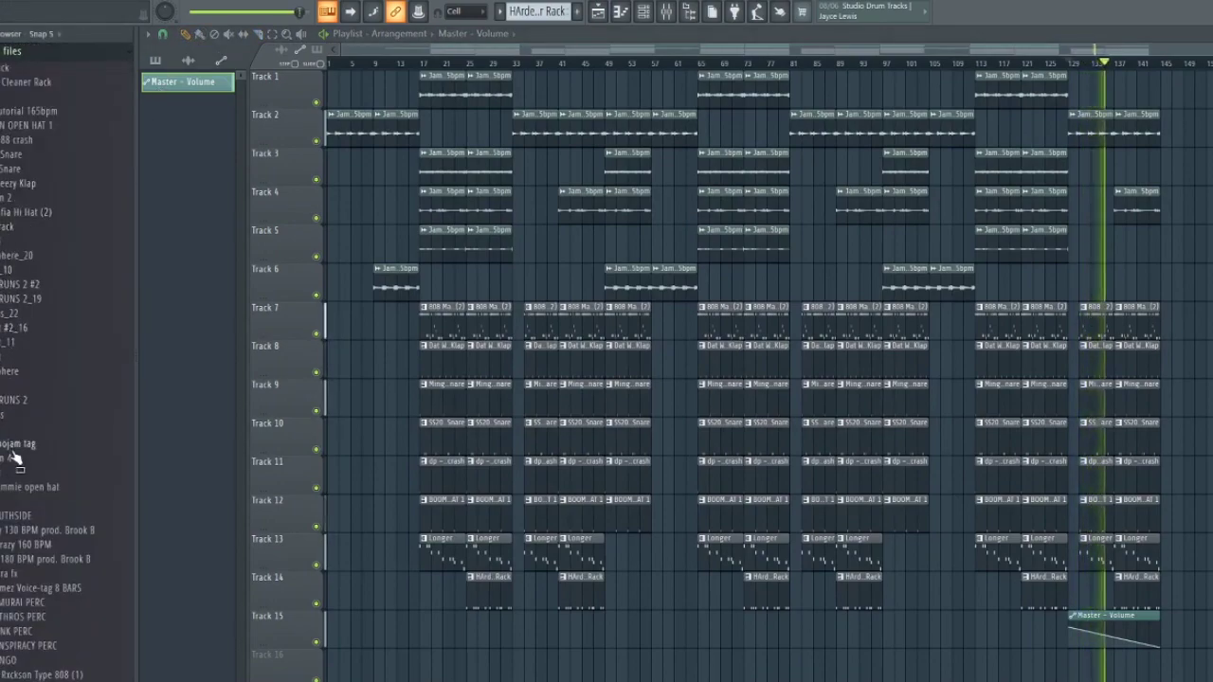
left_click_drag(371, 248, 363, 241)
scroll(363, 241, "up", 5)
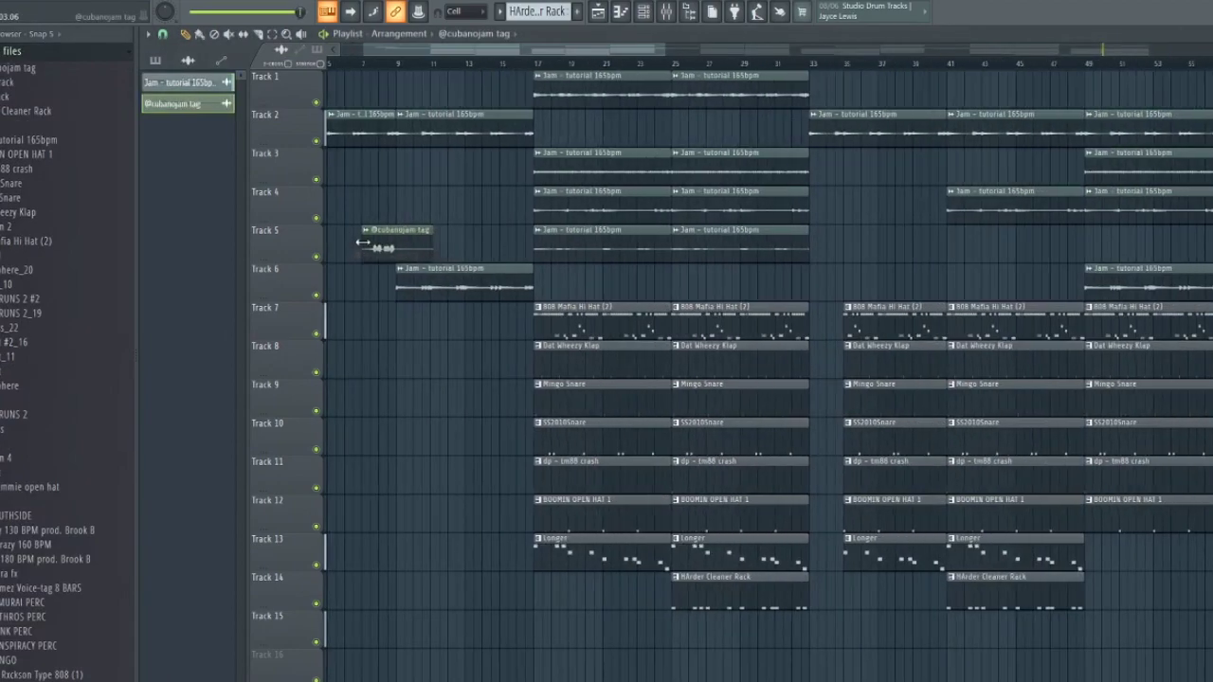
scroll(387, 169, "down", 3)
scroll(362, 286, "up", 3)
left_click_drag(521, 248, 988, 388)
scroll(968, 379, "up", 4)
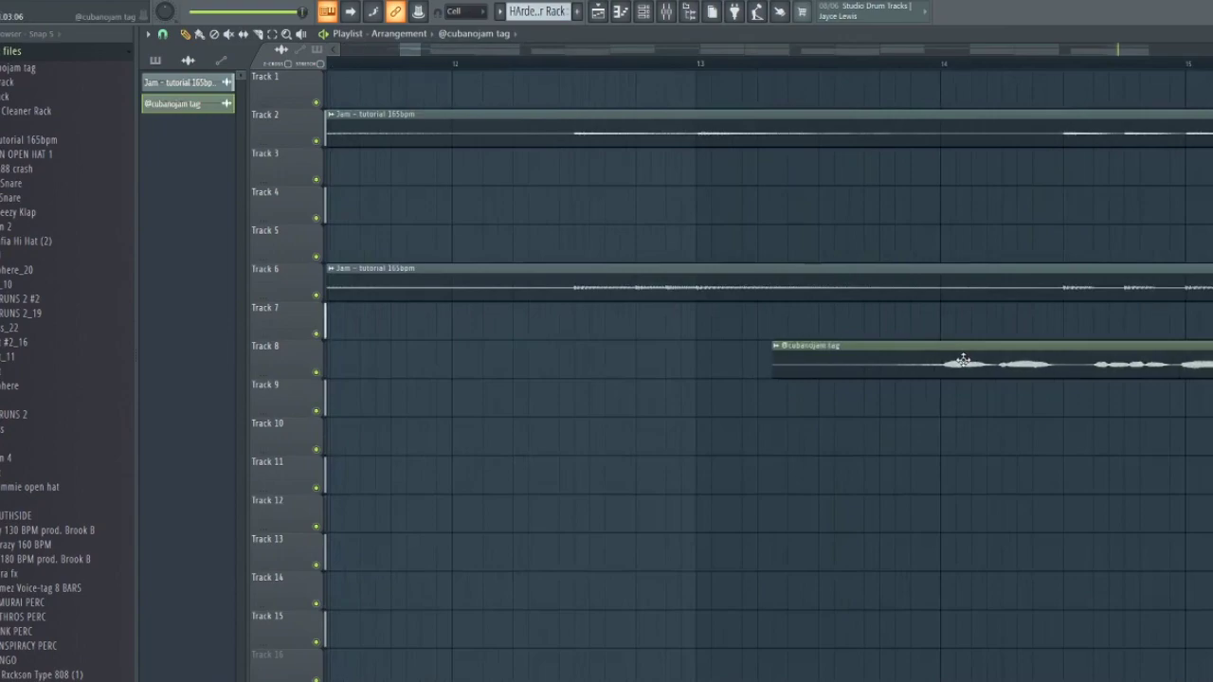
scroll(962, 369, "down", 6)
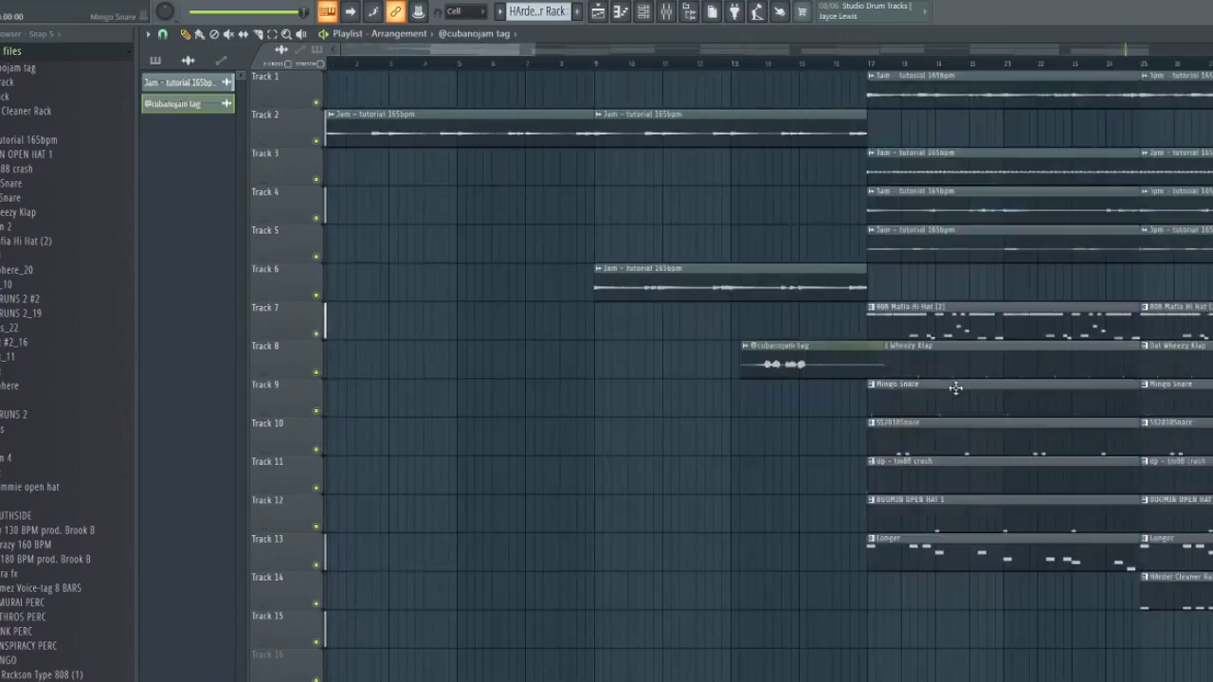
Step: Play the intro from around bar 13 to hear the tag, and look at the tag clip's sample settings
left_click(630, 73)
scroll(663, 142, "up", 2)
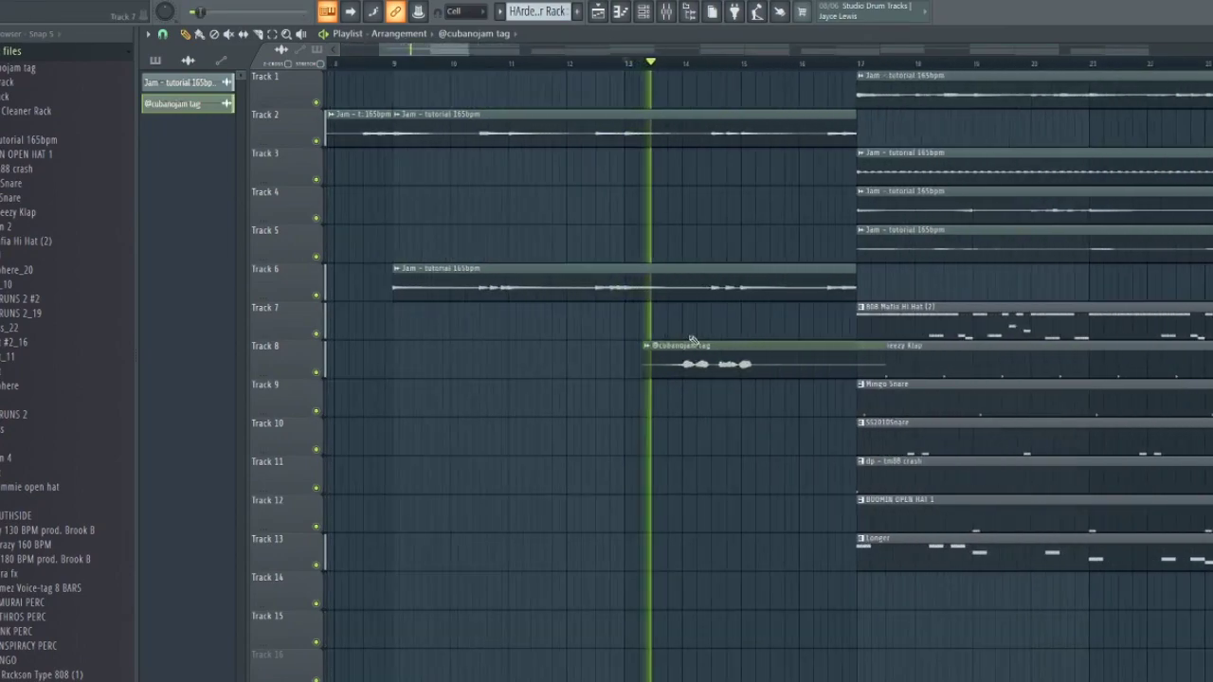
left_click(686, 345)
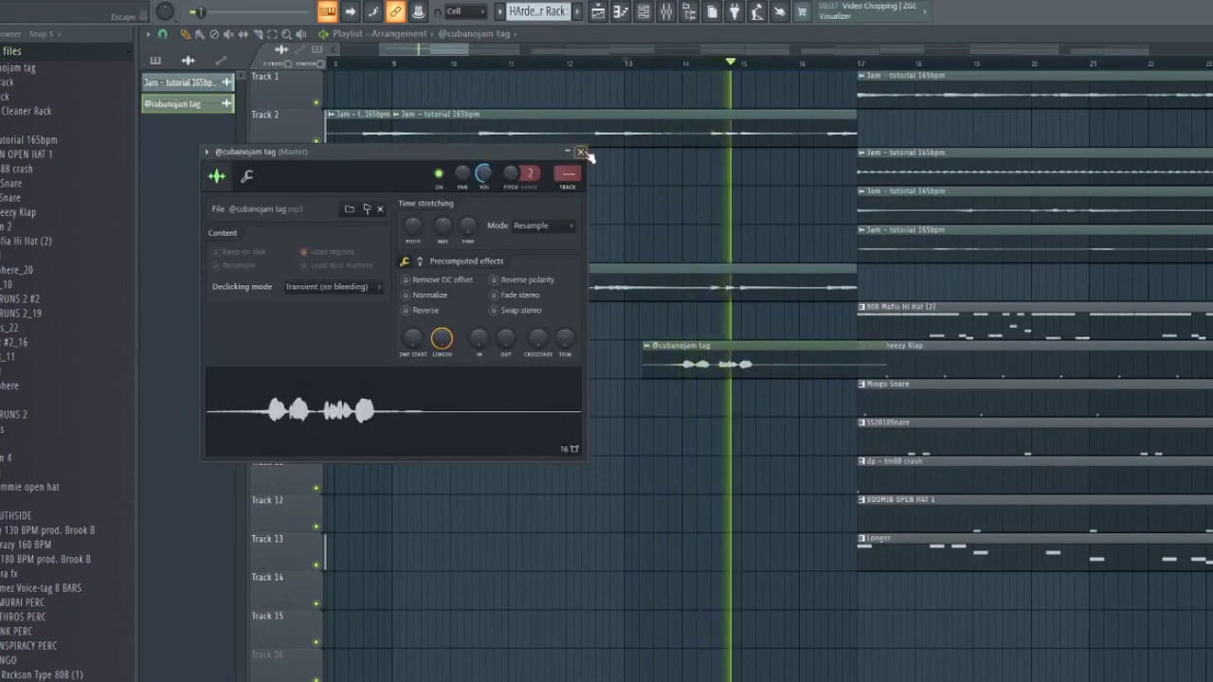
left_click(580, 152)
Step: Collapse the project files folder in the browser and stop playback, returning to the start of the song
scroll(425, 523, "down", 5)
left_click(76, 54)
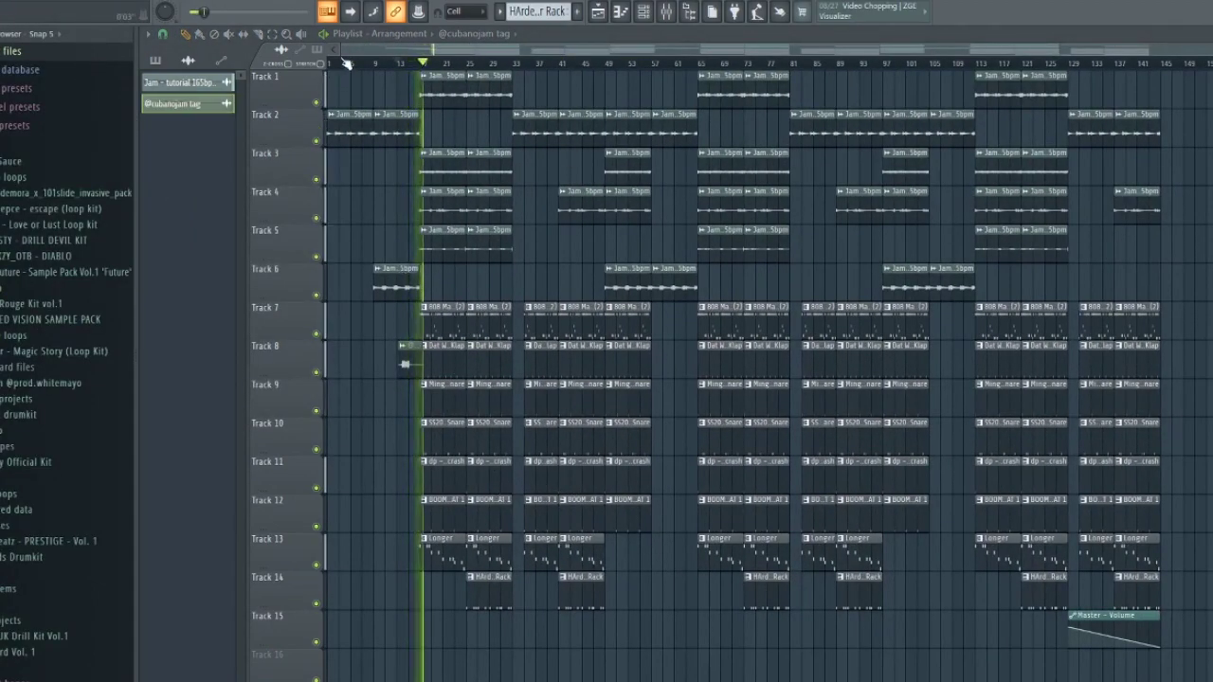
key("space")
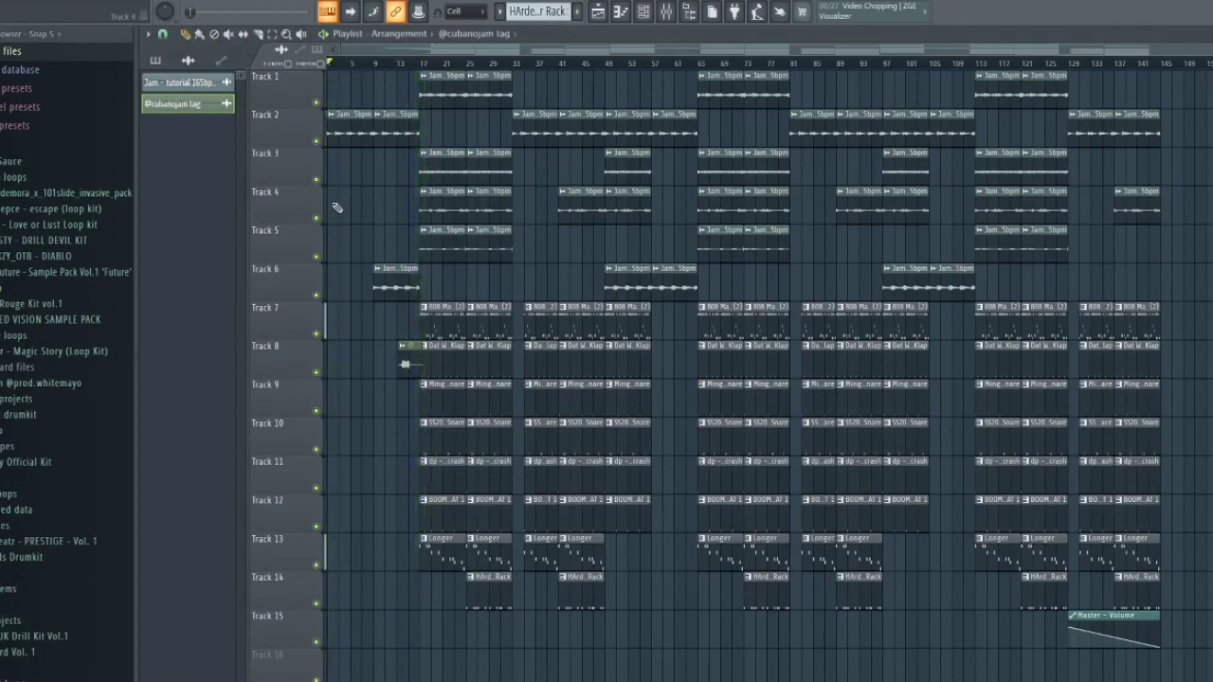